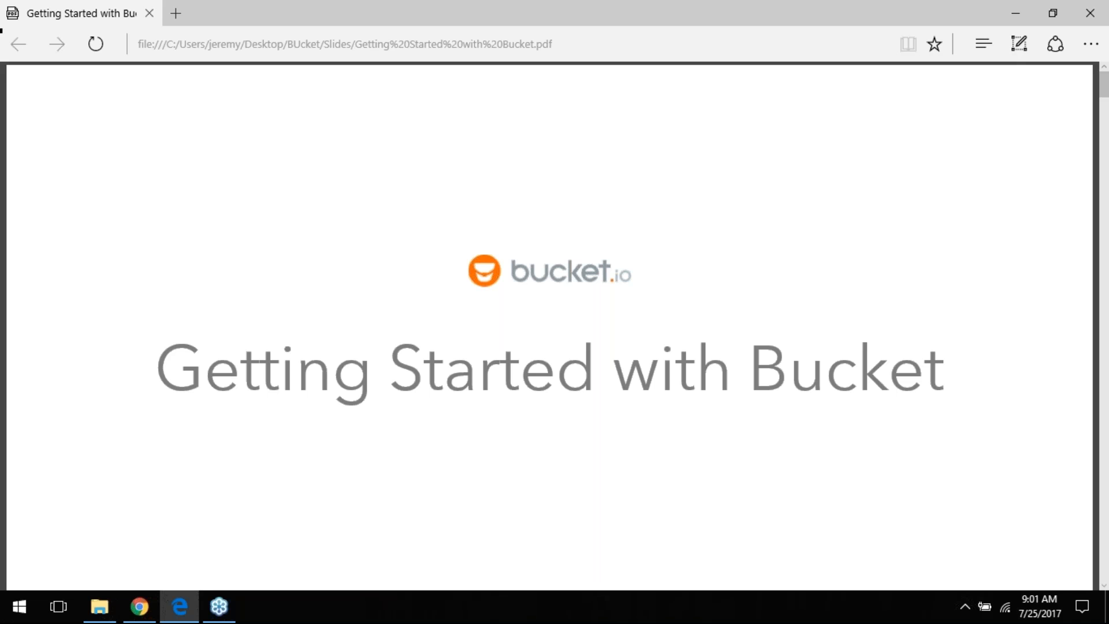
Step: Scroll the Getting Started with Bucket PDF from the title slide to the orange 1x1 specialist slide
scroll(936, 71, down, 3)
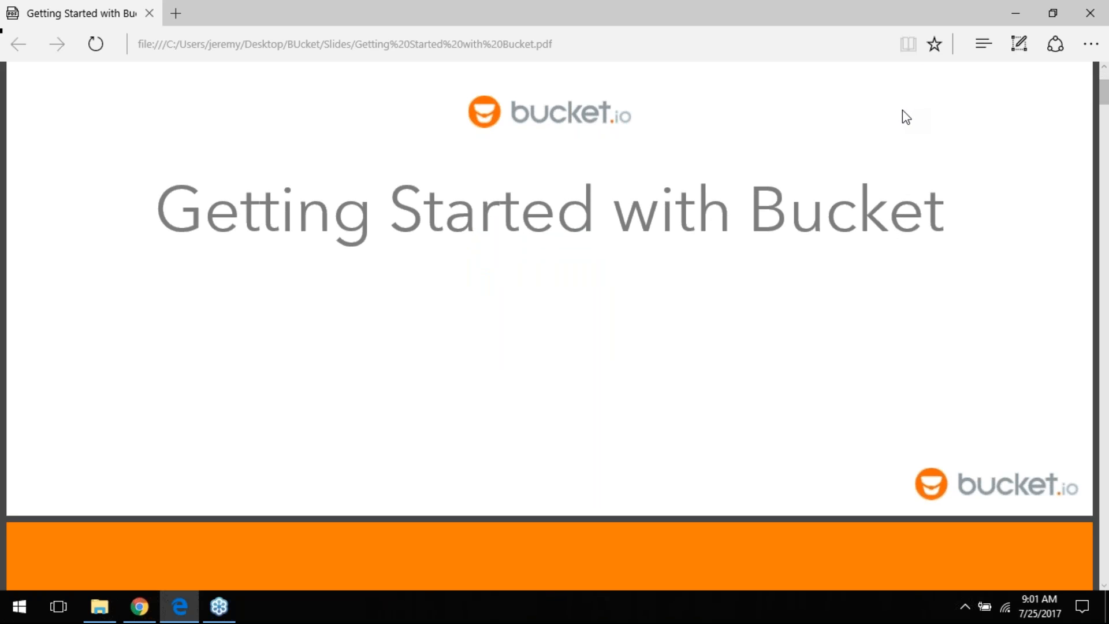
scroll(685, 104, up, 2)
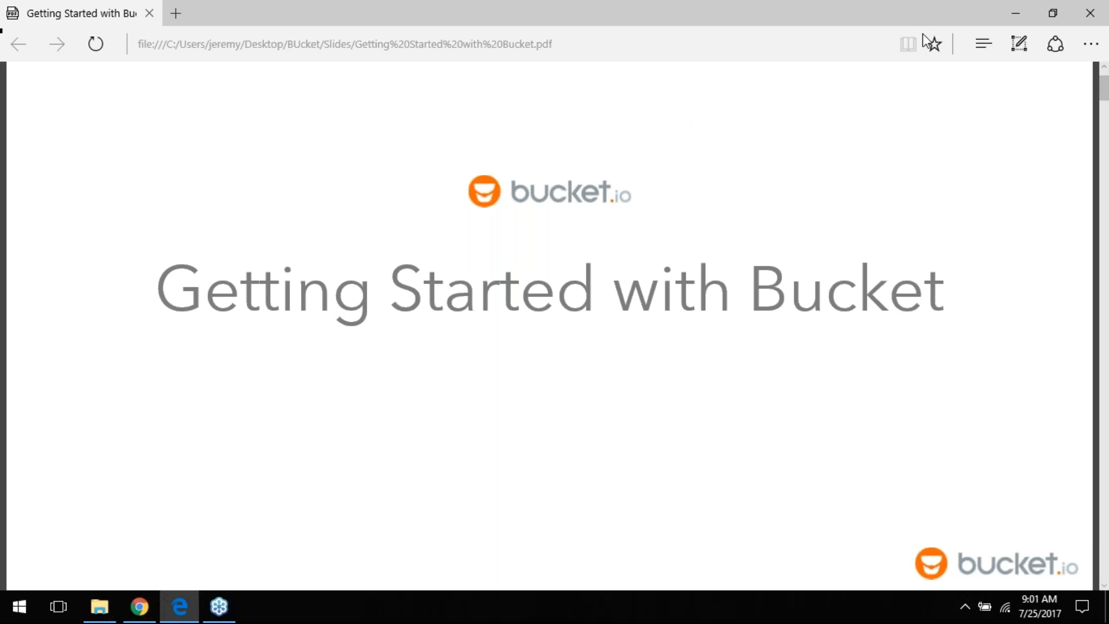
scroll(888, 103, down, 5)
scroll(883, 110, down, 1)
scroll(883, 109, up, 2)
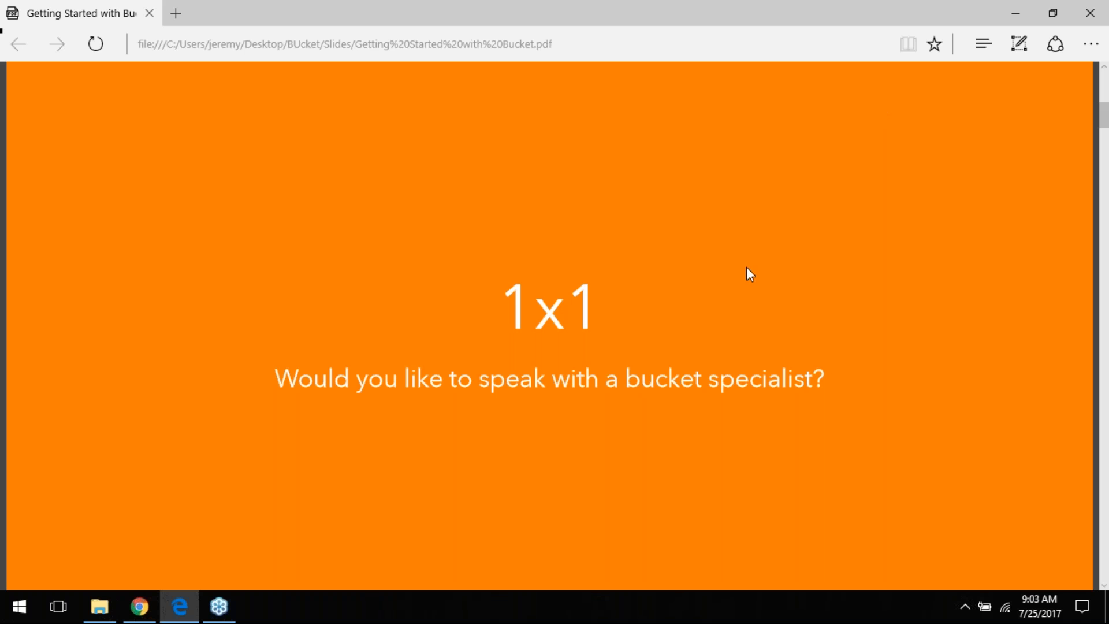
Step: Page past Objectives and Quick Points to the Demo slide, then switch to the bucket.io Chrome window
scroll(742, 281, down, 5)
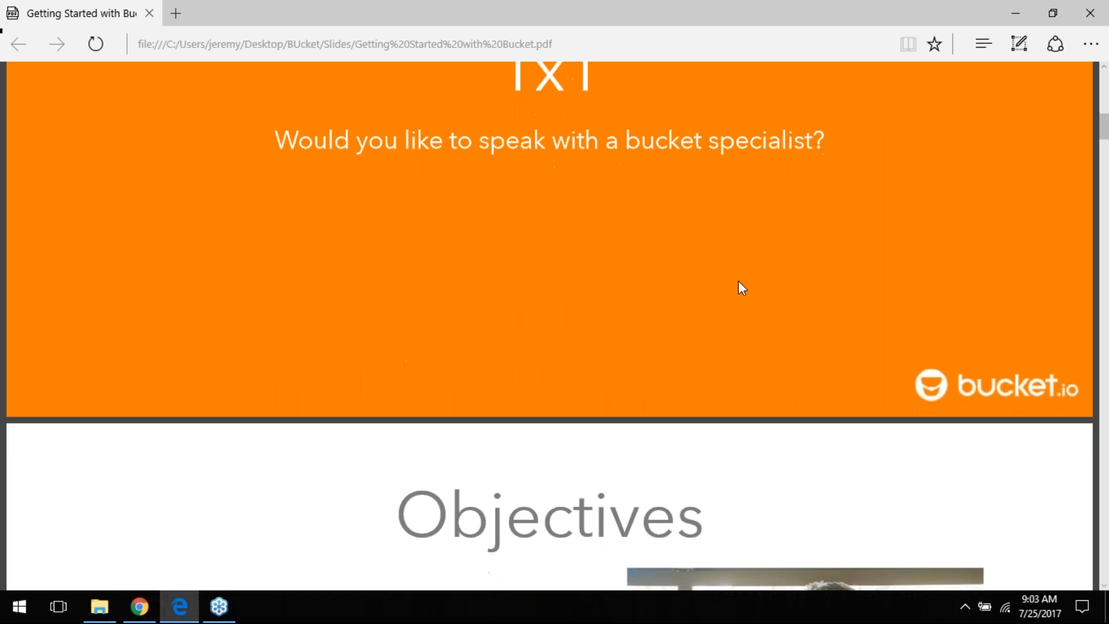
scroll(738, 280, down, 3)
scroll(738, 280, down, 4)
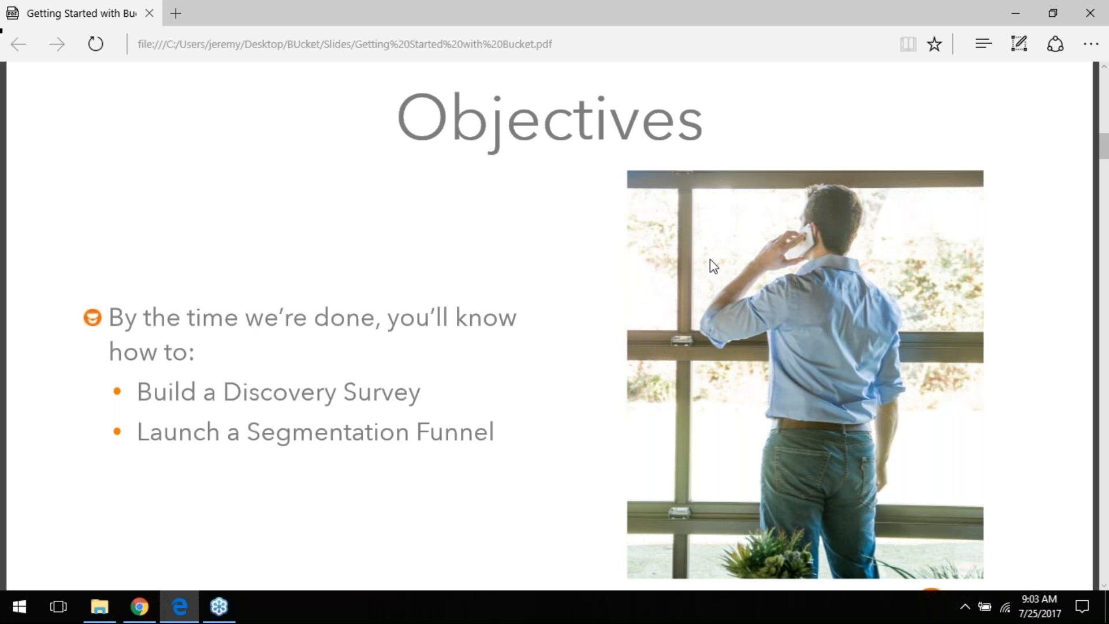
scroll(714, 265, down, 10)
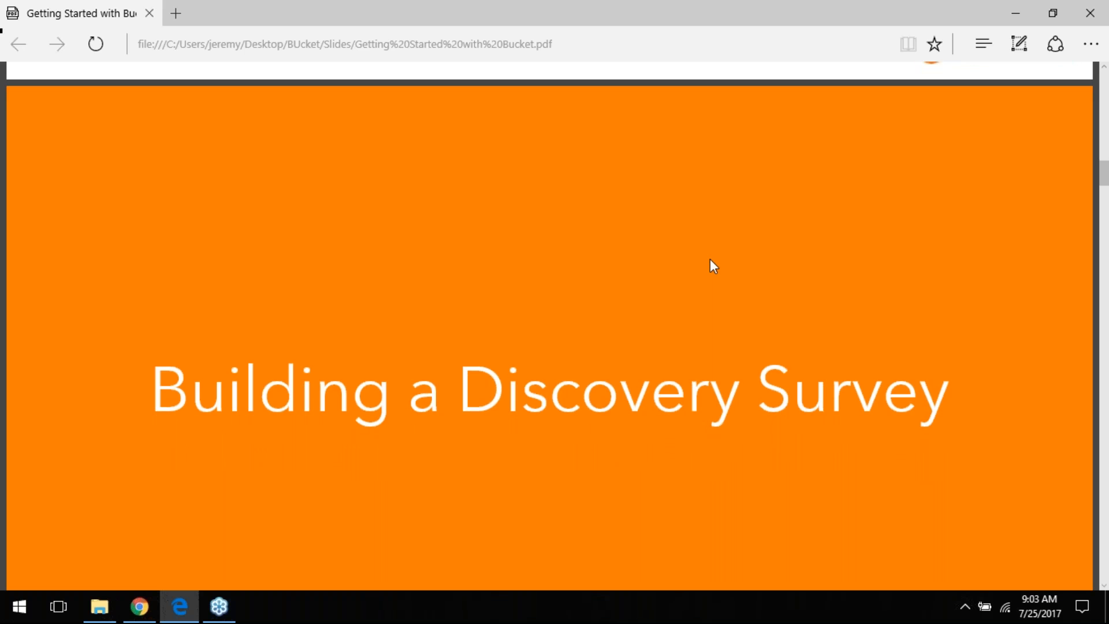
scroll(709, 258, down, 1)
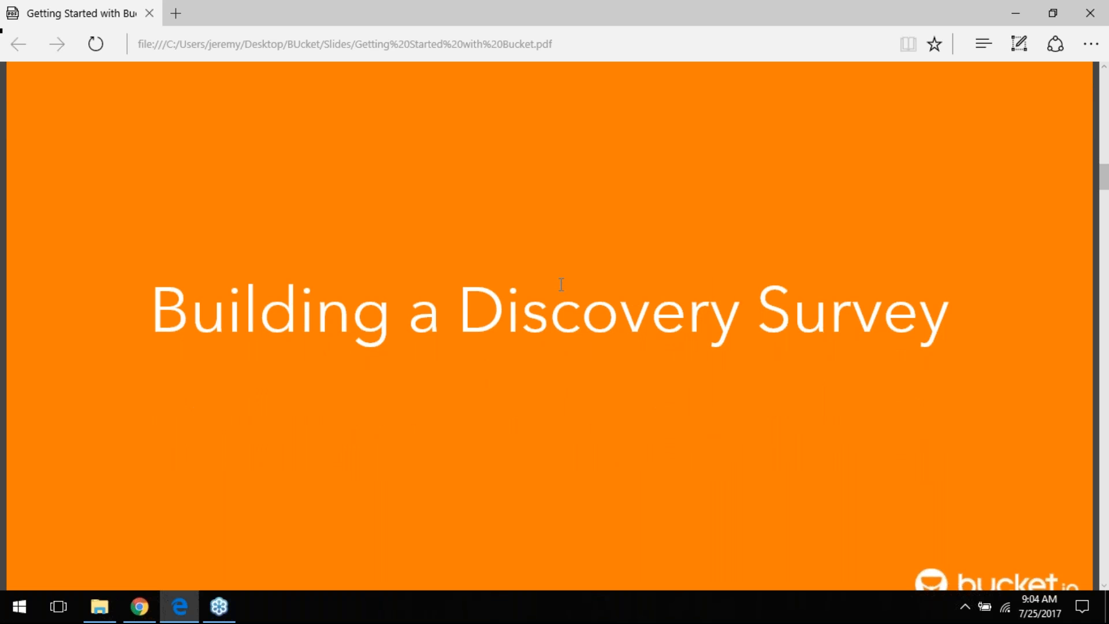
scroll(213, 306, down, 5)
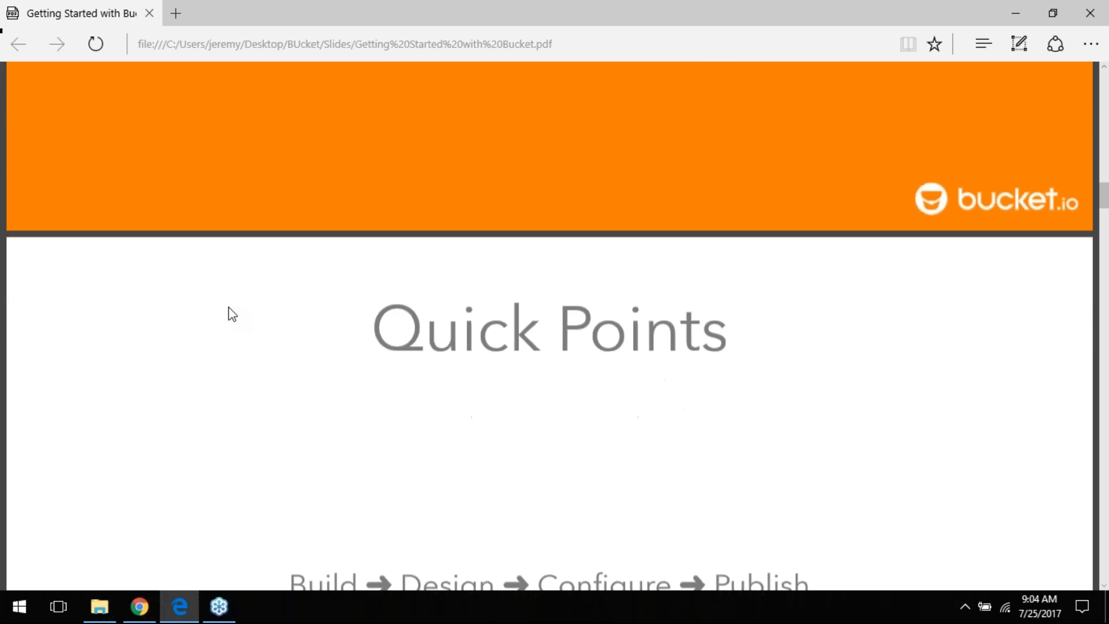
scroll(231, 317, down, 2)
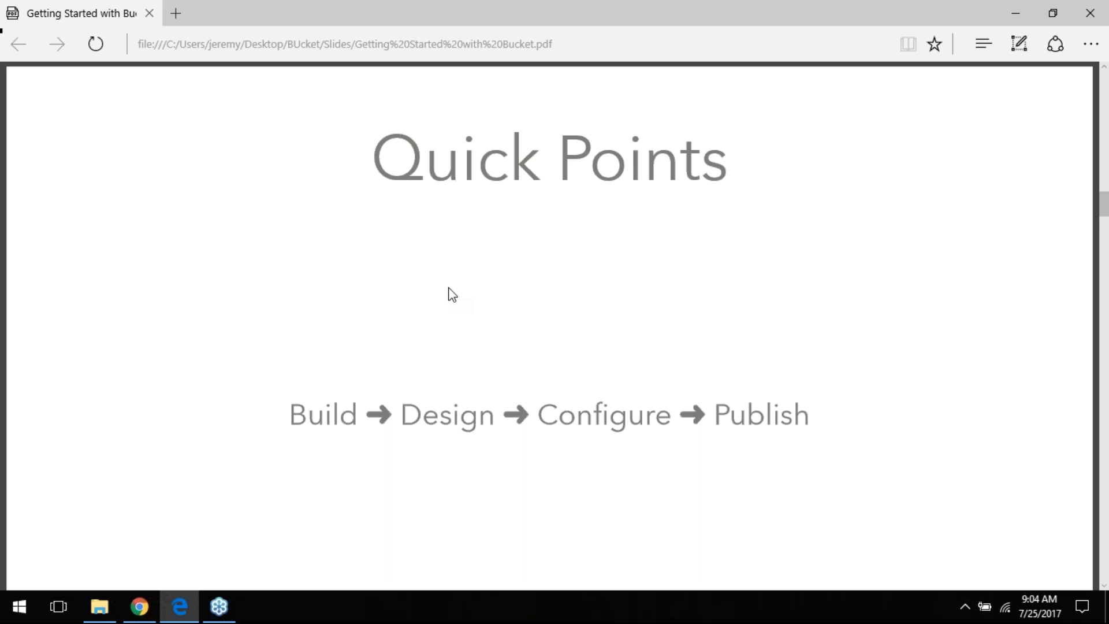
scroll(453, 292, down, 1)
scroll(453, 292, up, 1)
scroll(458, 303, down, 10)
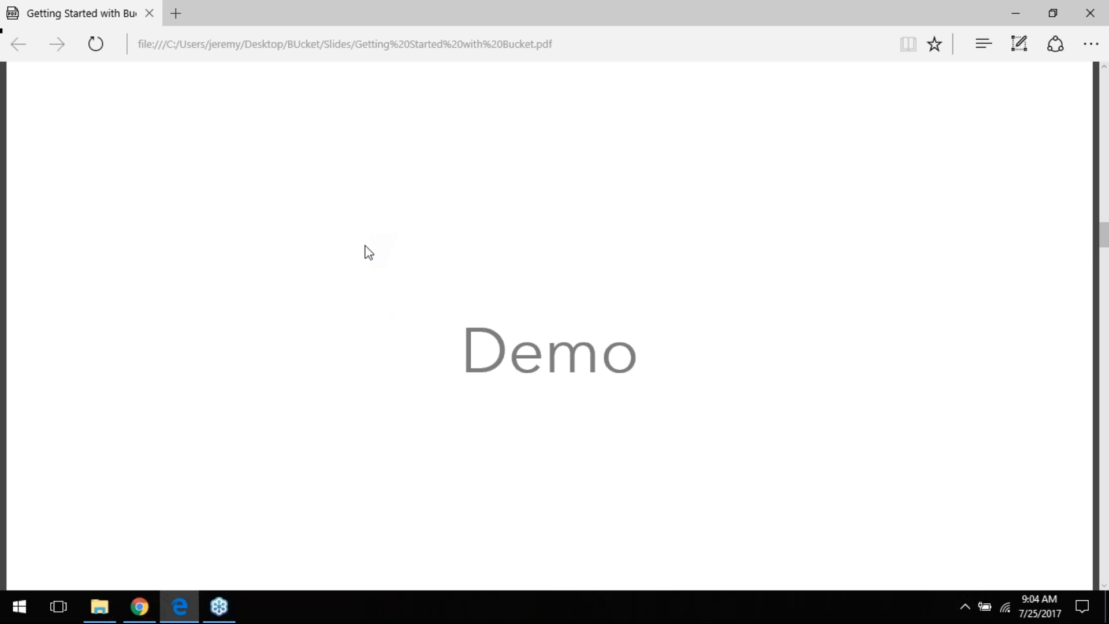
key(alt+Tab)
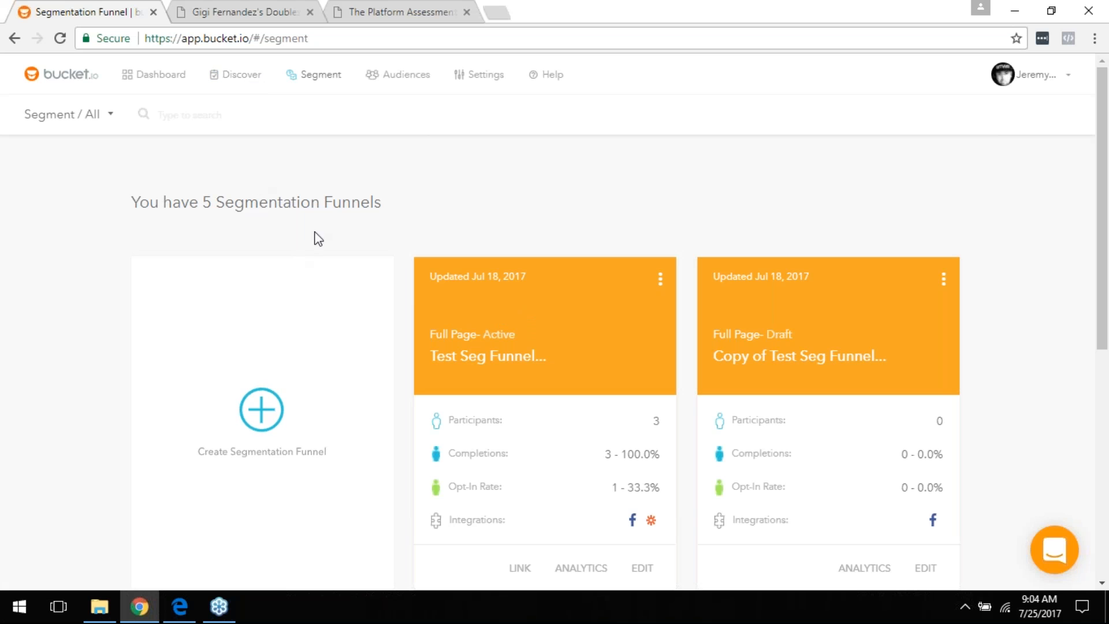
Step: Open the Discover surveys list from the dashboard and start a new discovery survey via the plus card
click(133, 77)
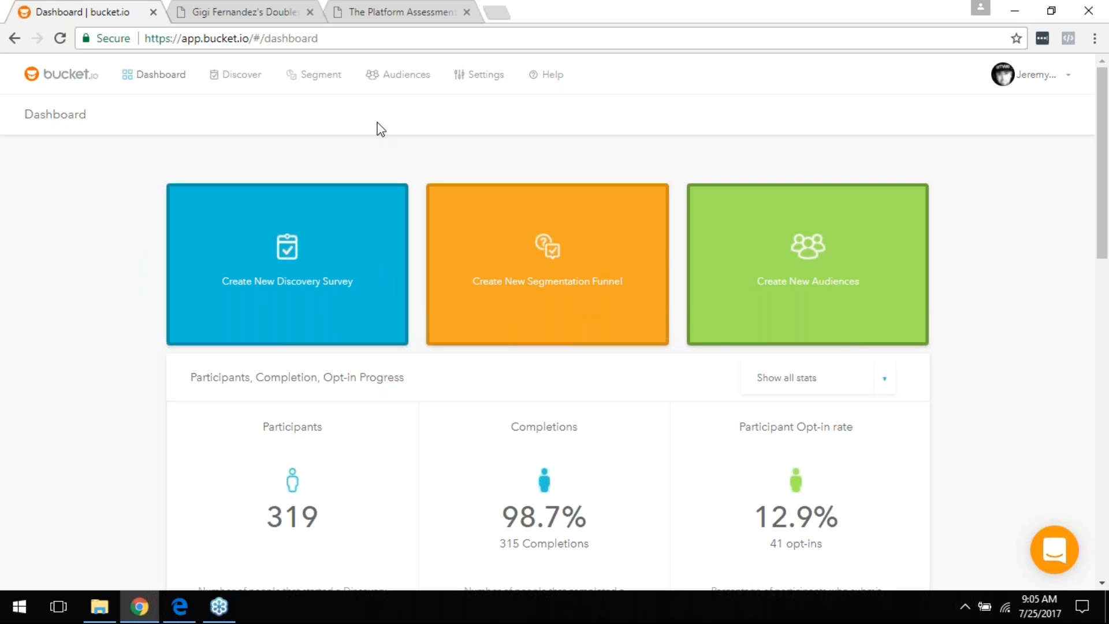
click(241, 75)
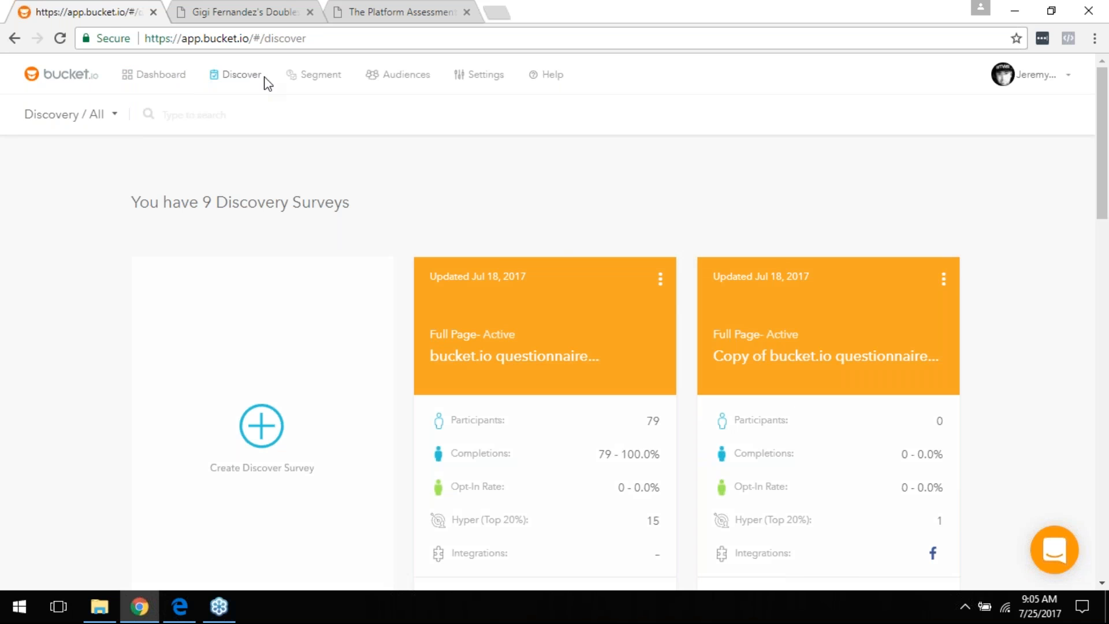
scroll(306, 314, down, 2)
scroll(307, 315, up, 2)
click(172, 81)
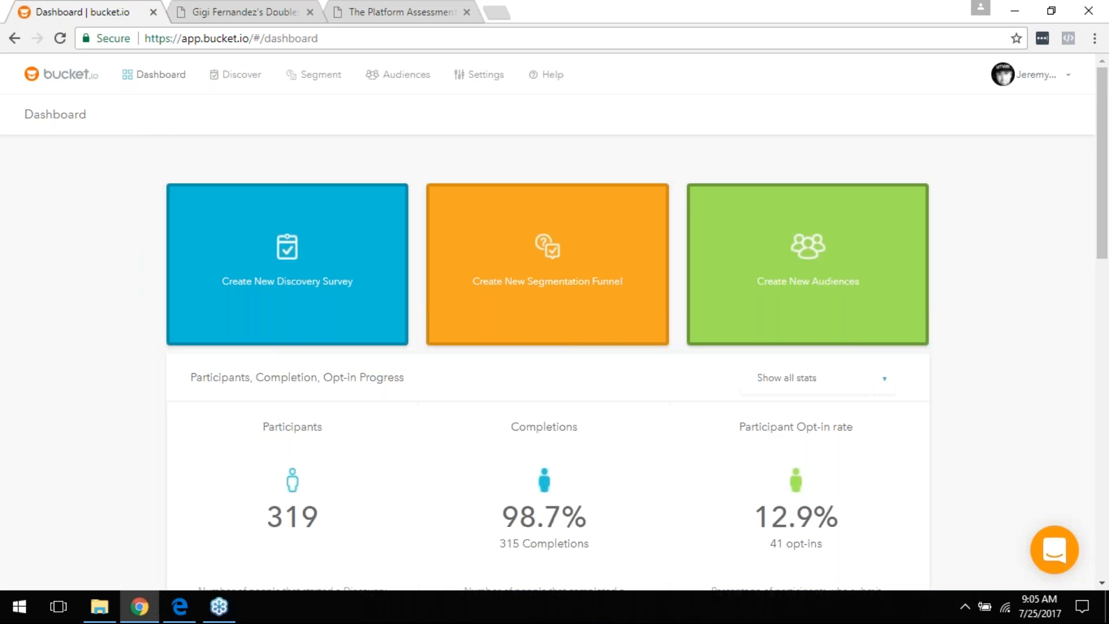
click(239, 77)
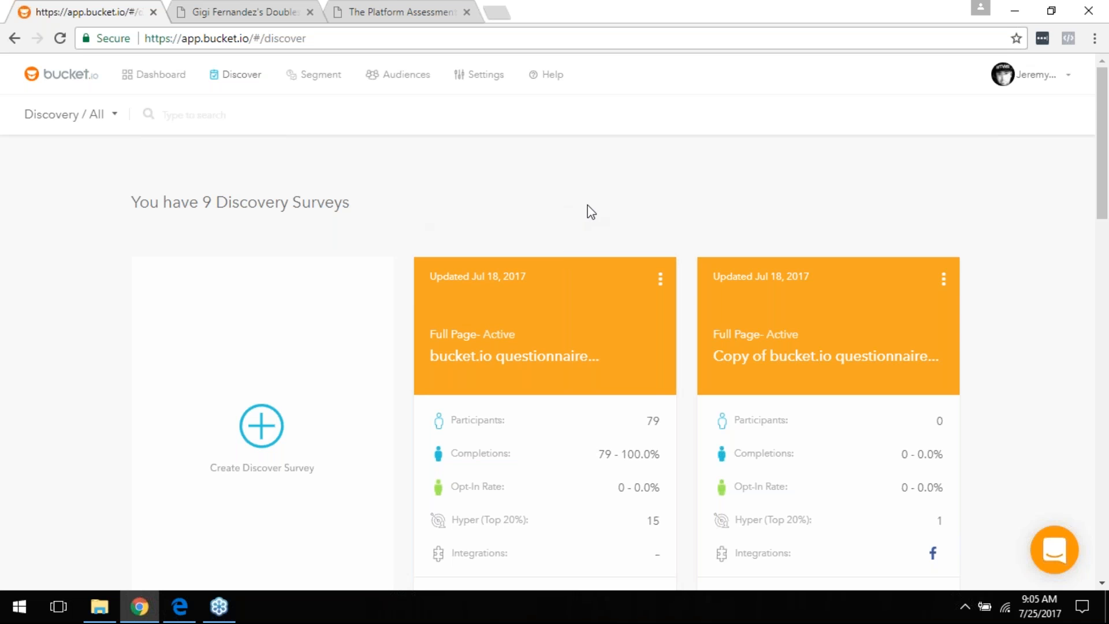
scroll(703, 267, down, 3)
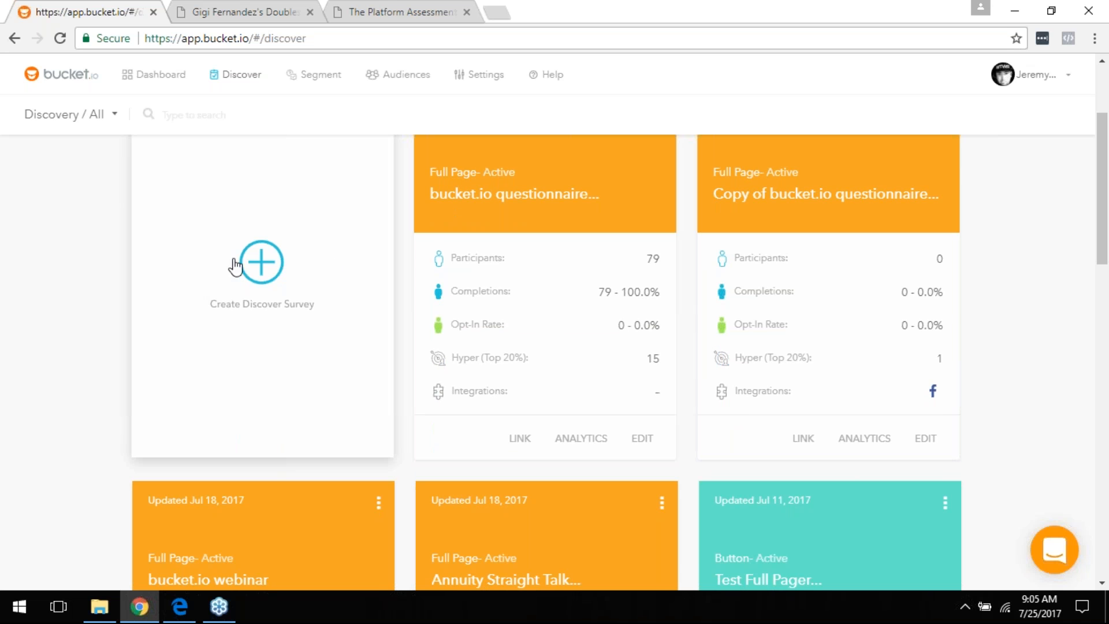
scroll(297, 270, up, 2)
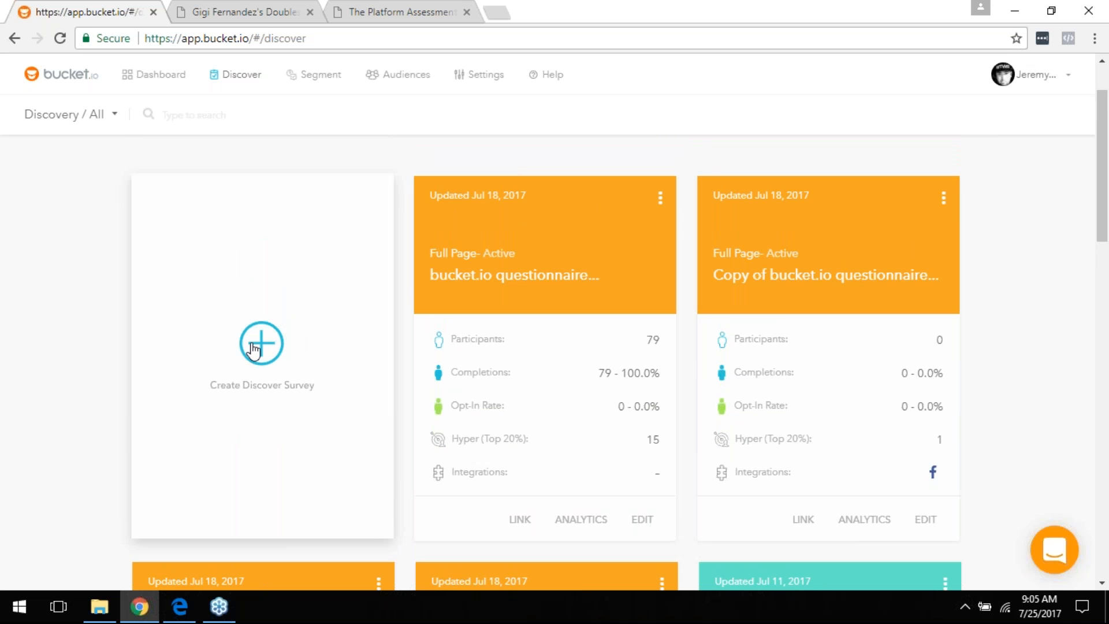
click(253, 349)
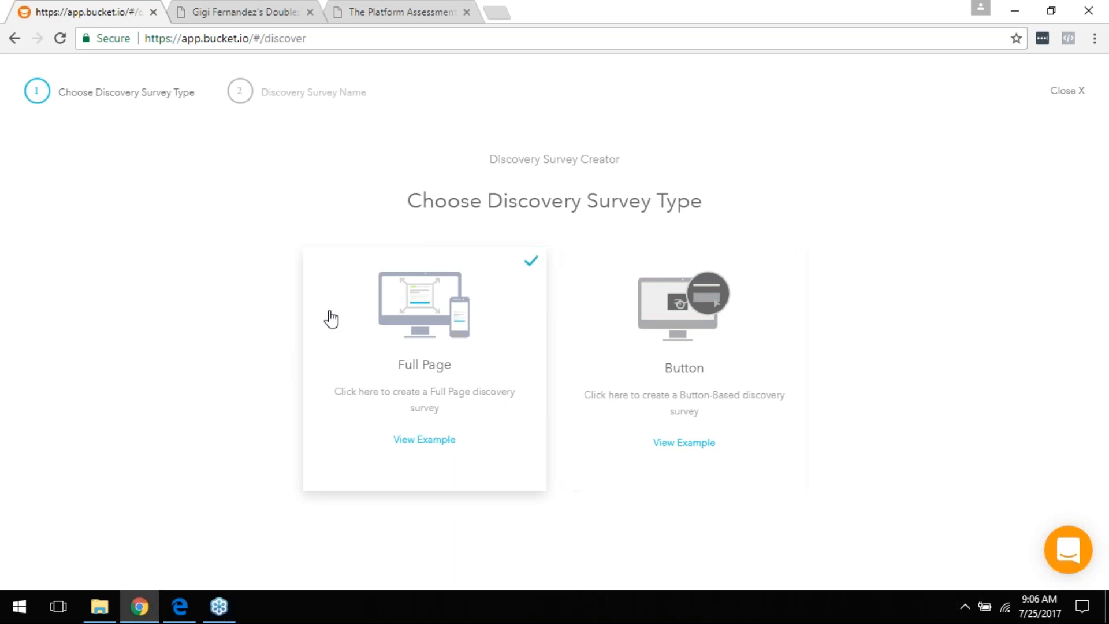
Step: Choose Full Page as the discovery survey type
click(404, 313)
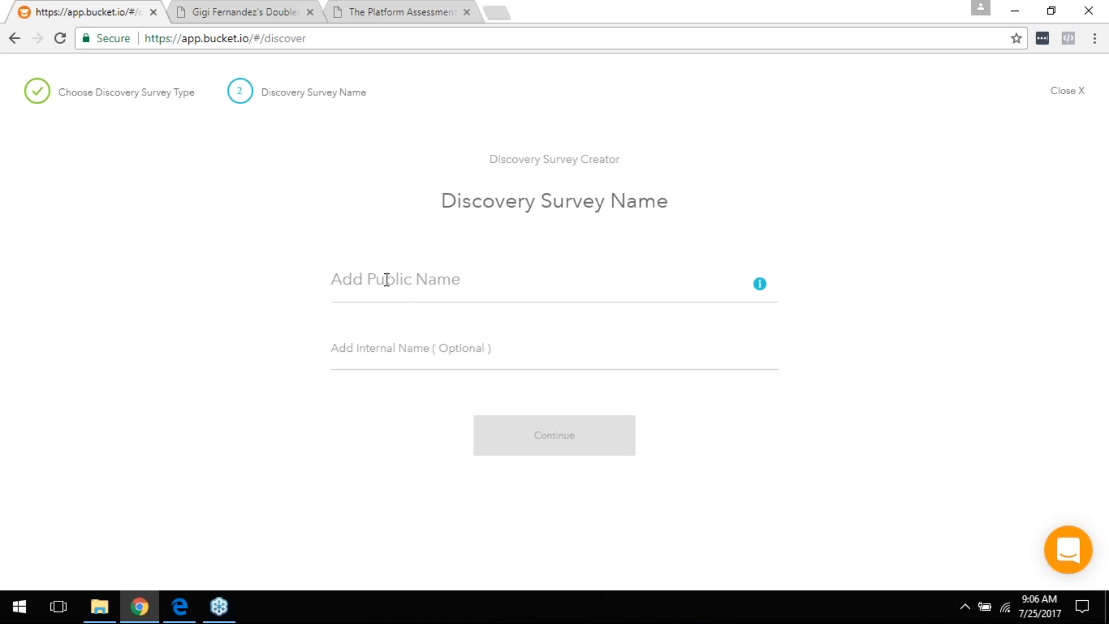
Step: Enter TestSurvey as both the public and internal name and continue to create the survey
click(362, 281)
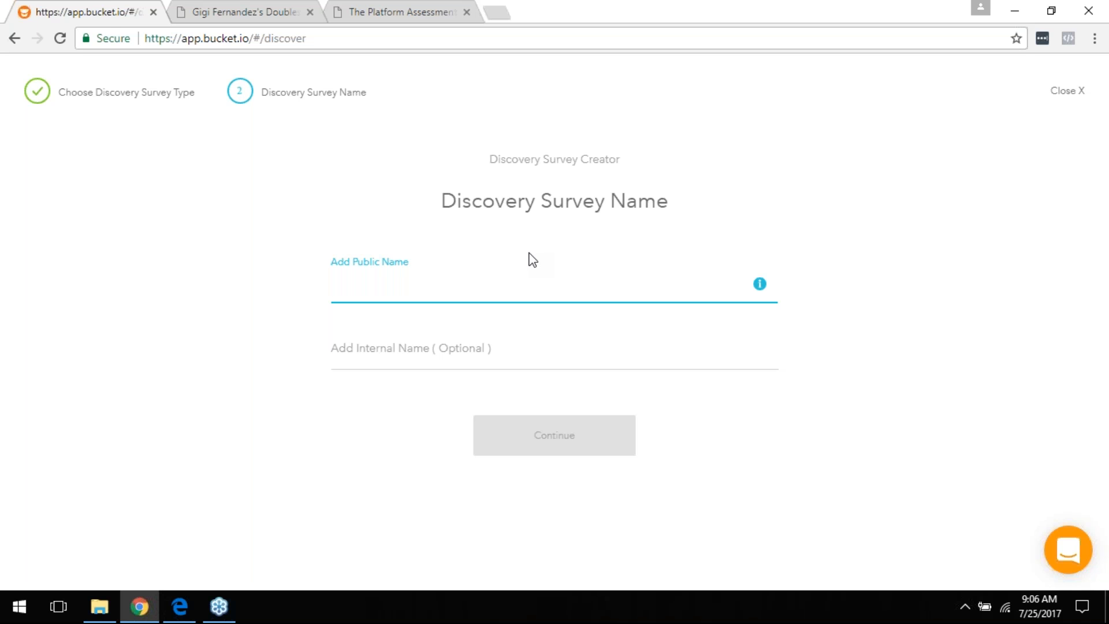
text(TestSurver)
text(y)
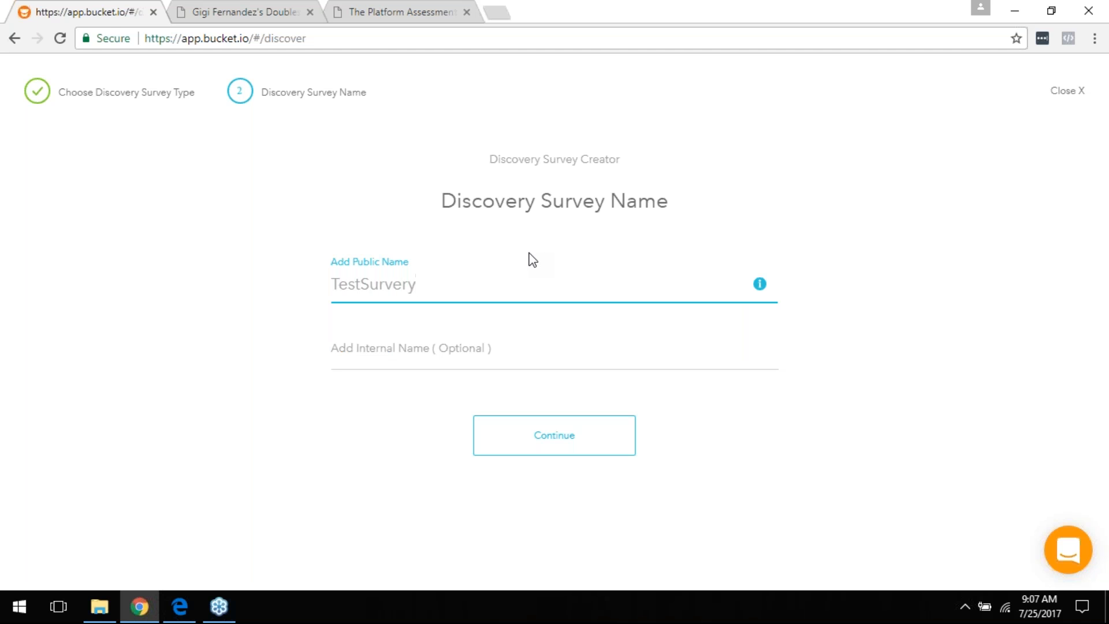
key(BackSpace)
text(y)
click(418, 351)
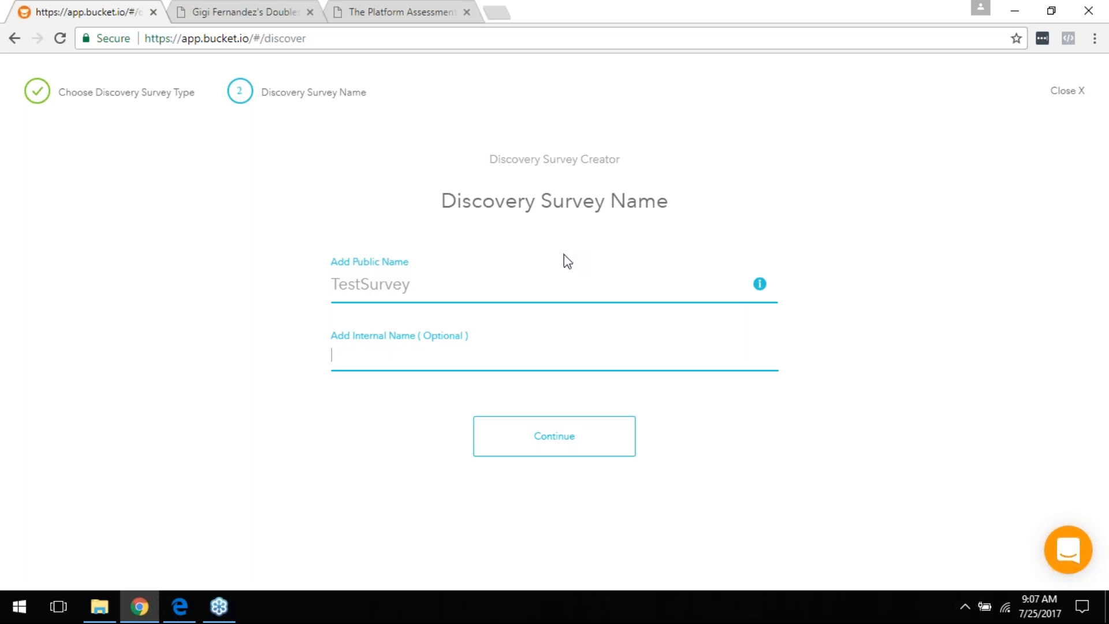
text(TestSurvey)
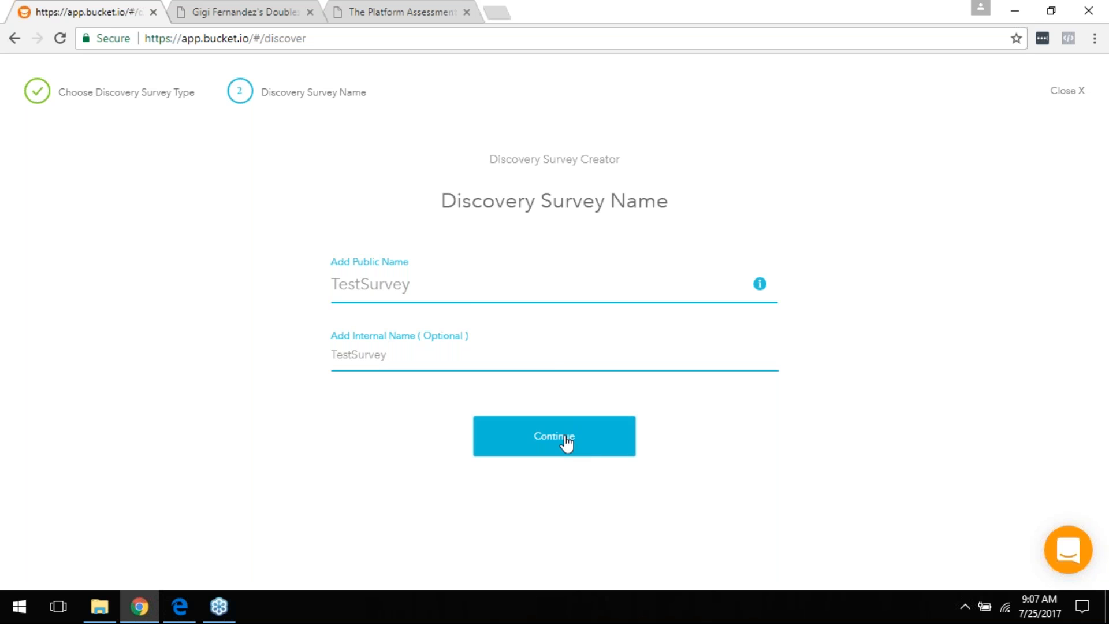
click(605, 448)
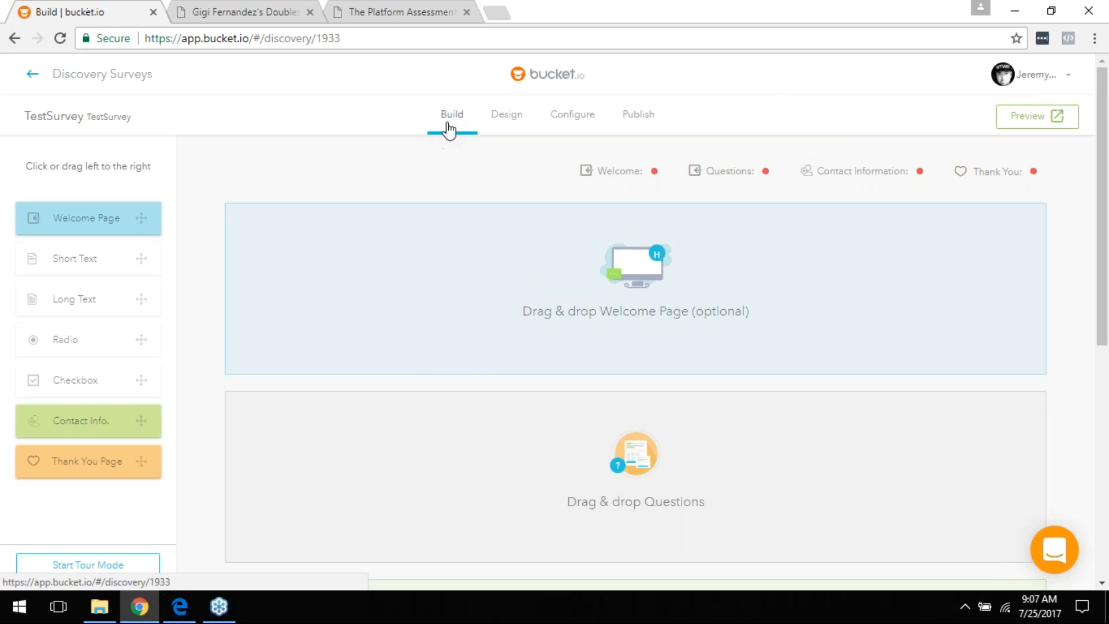
scroll(458, 380, down, 1)
scroll(458, 380, down, 3)
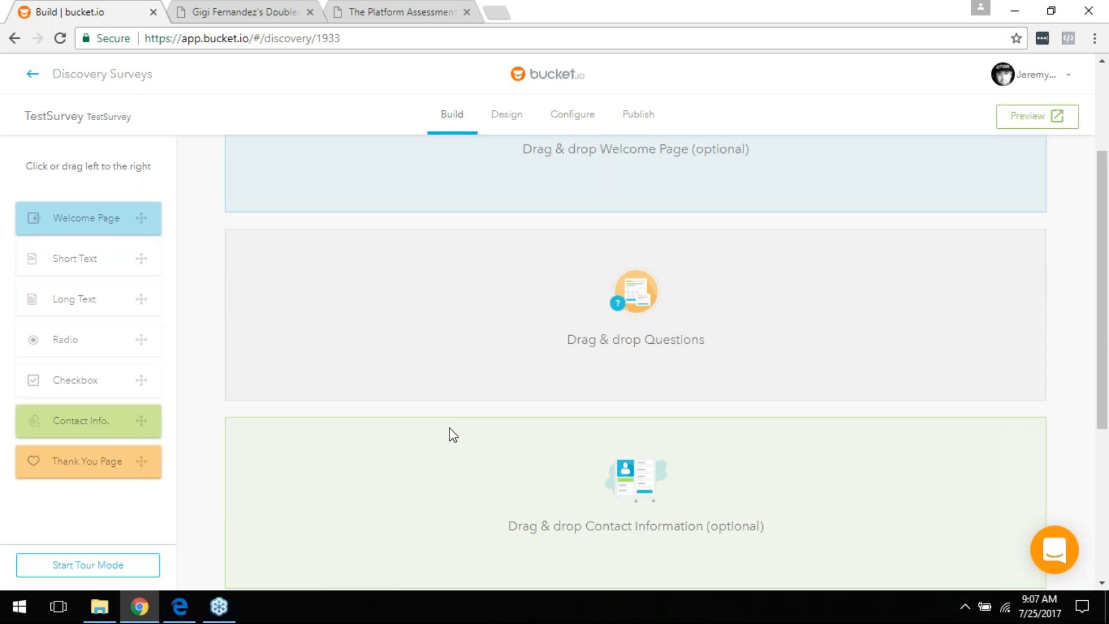
scroll(452, 434, up, 4)
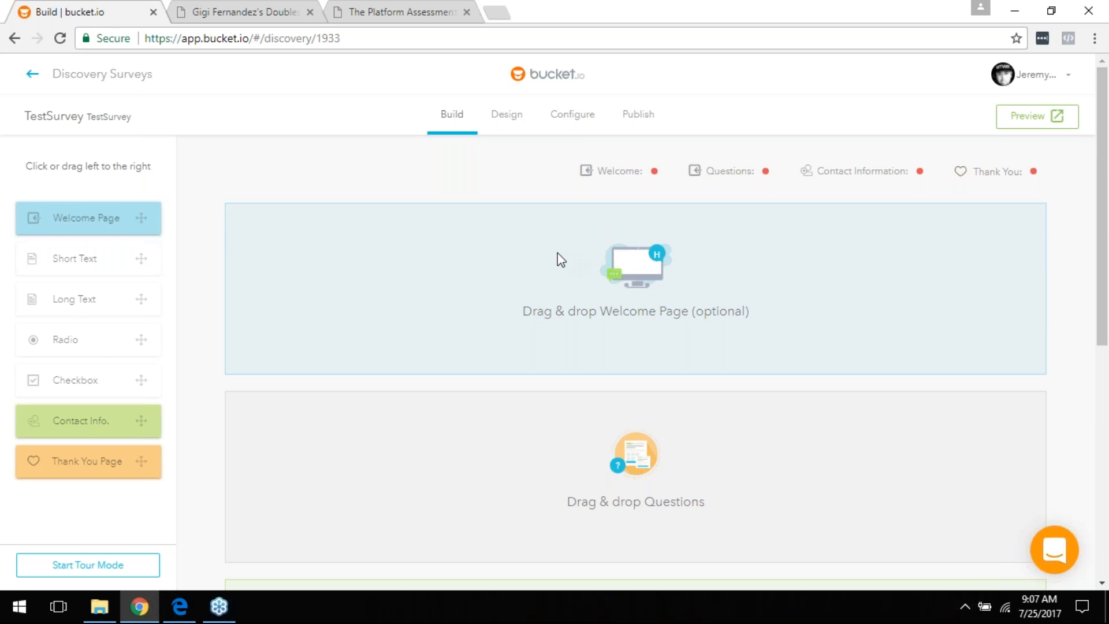
scroll(443, 323, down, 3)
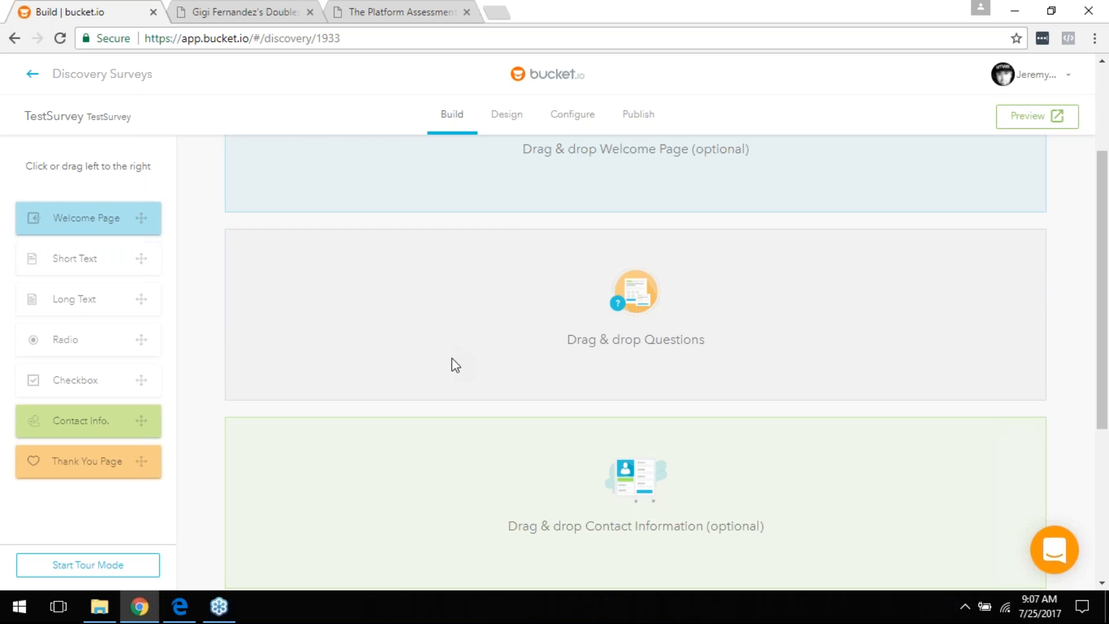
scroll(450, 364, up, 3)
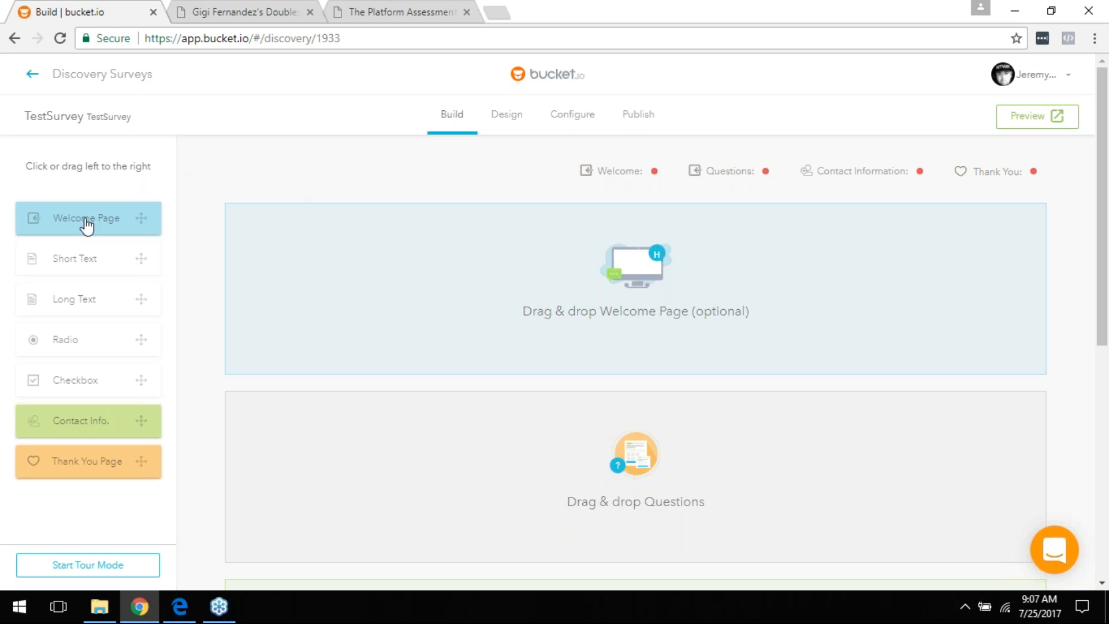
Step: Drop a Welcome Page into the welcome zone and save it with its default placeholder text
drag(80, 226, 516, 255)
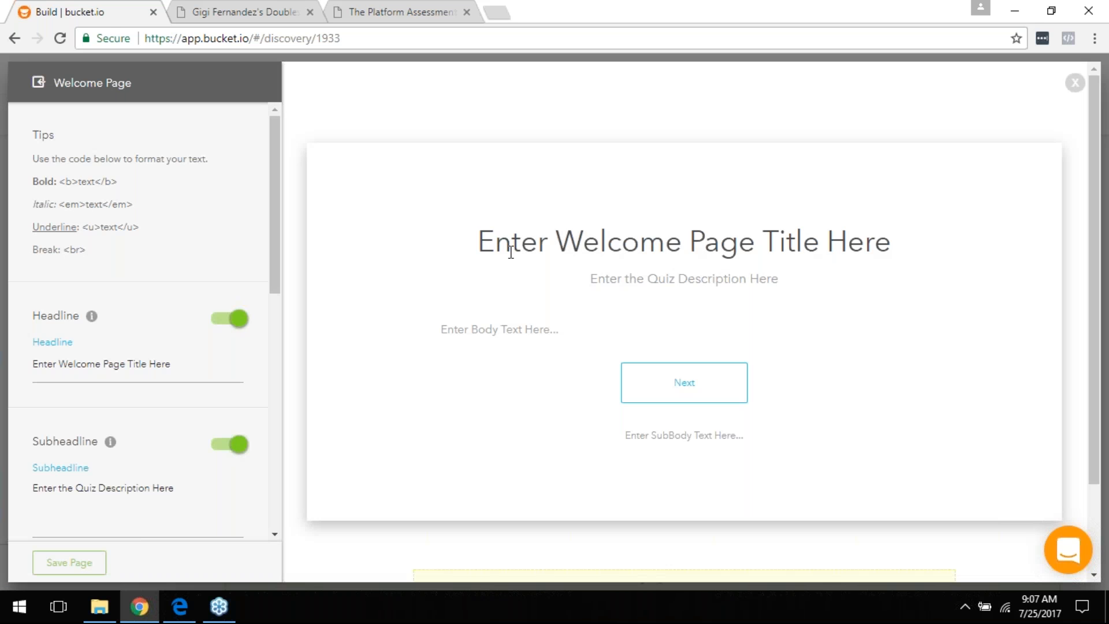
scroll(812, 341, down, 2)
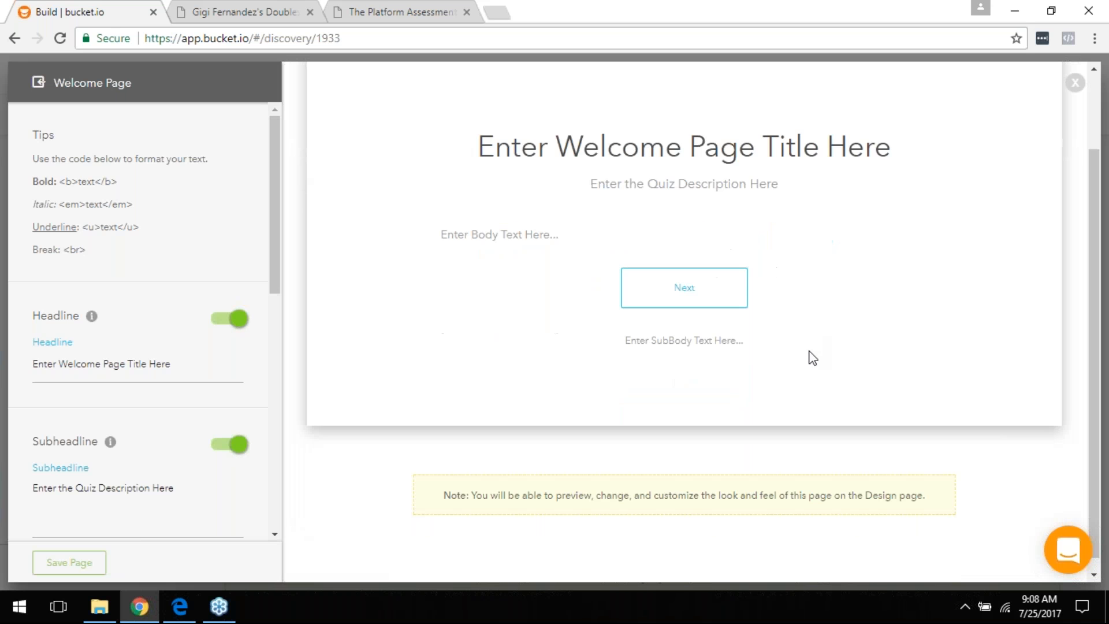
scroll(795, 320, up, 2)
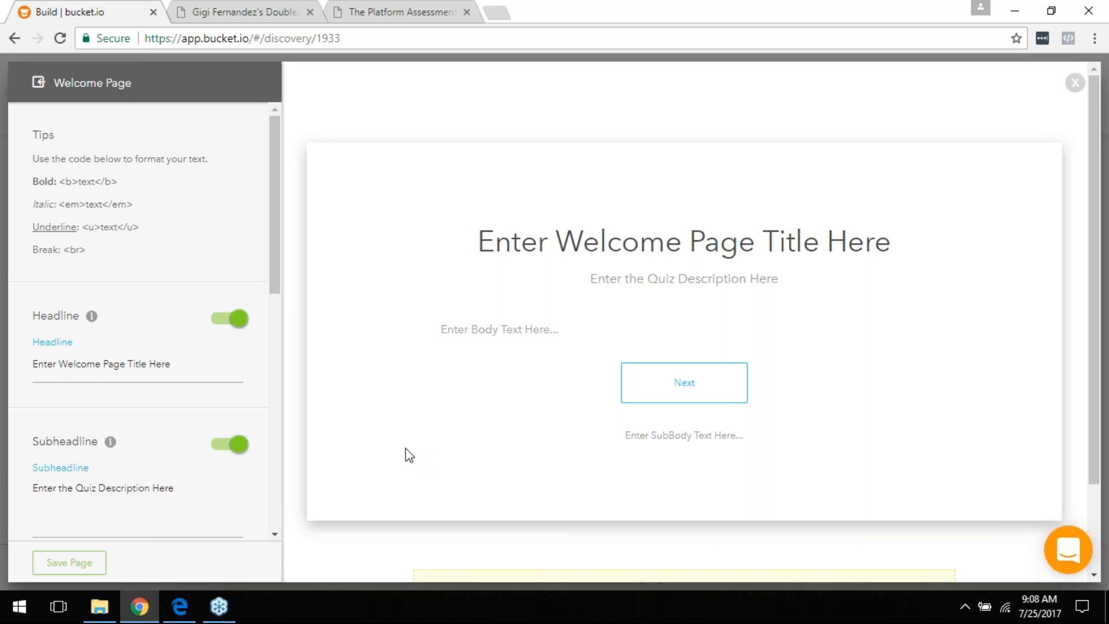
scroll(312, 488, down, 2)
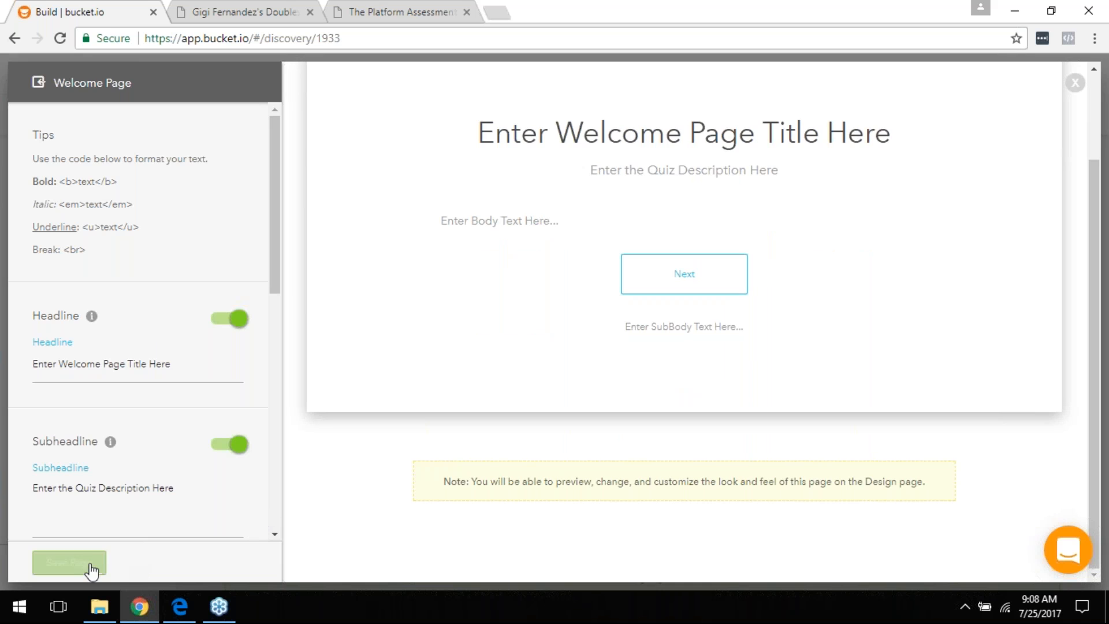
click(88, 563)
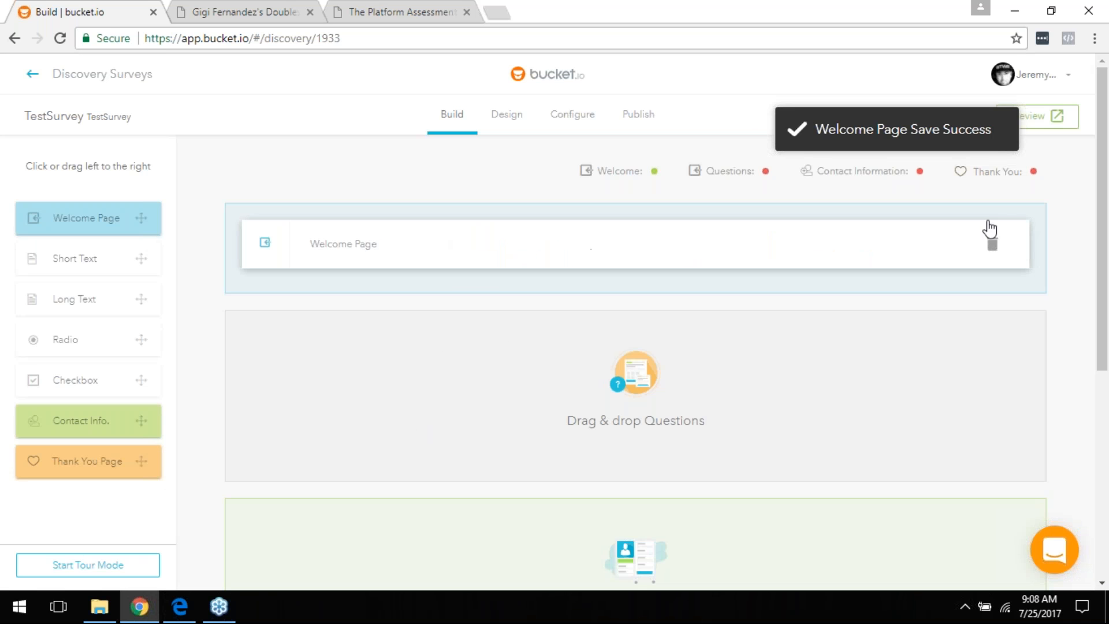
Step: Delete the Welcome Page card, confirming the deletion in the warning dialog
click(992, 243)
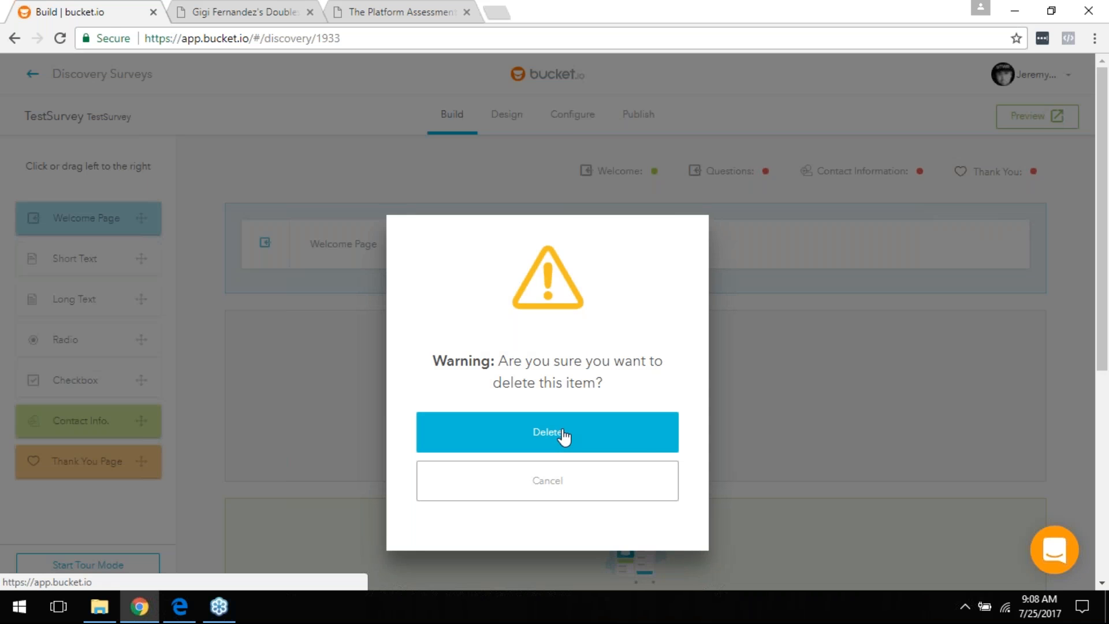
click(592, 439)
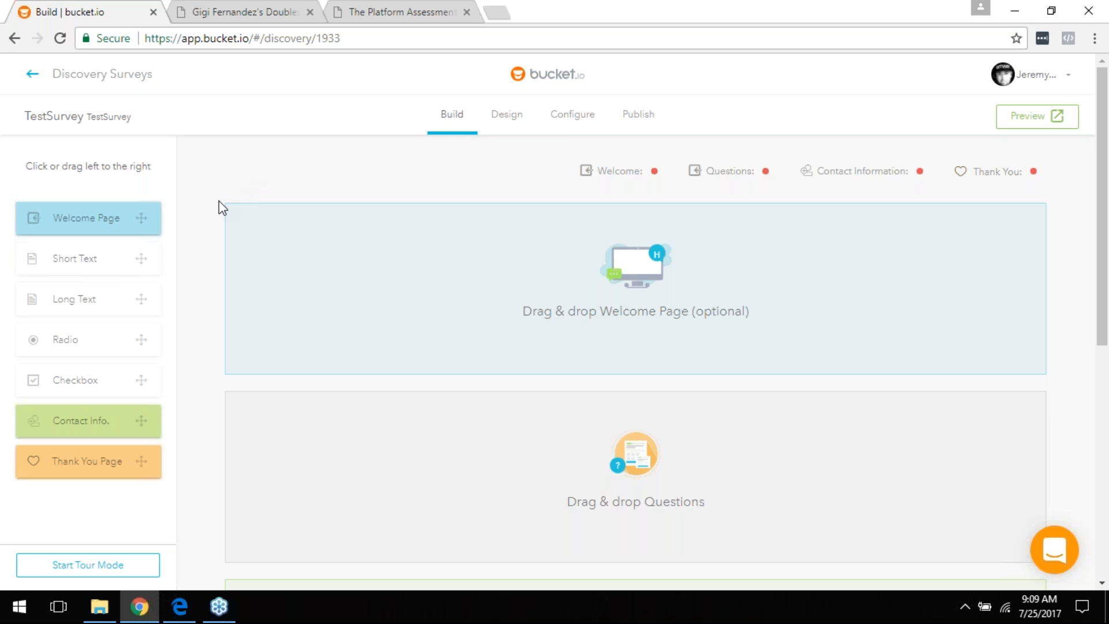
scroll(458, 297, down, 1)
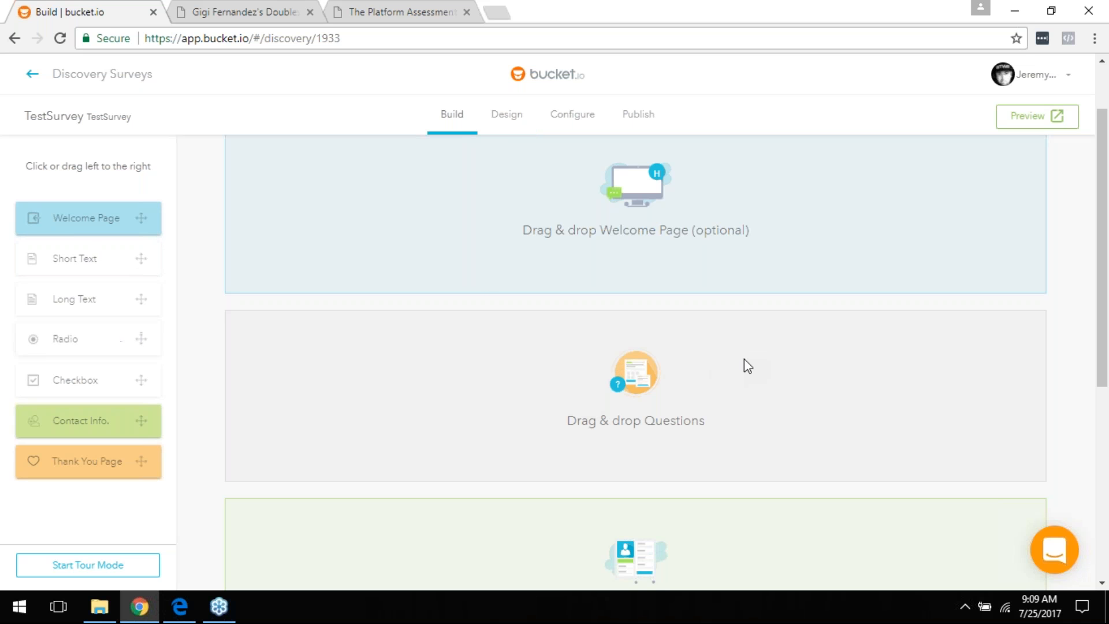
scroll(744, 359, down, 1)
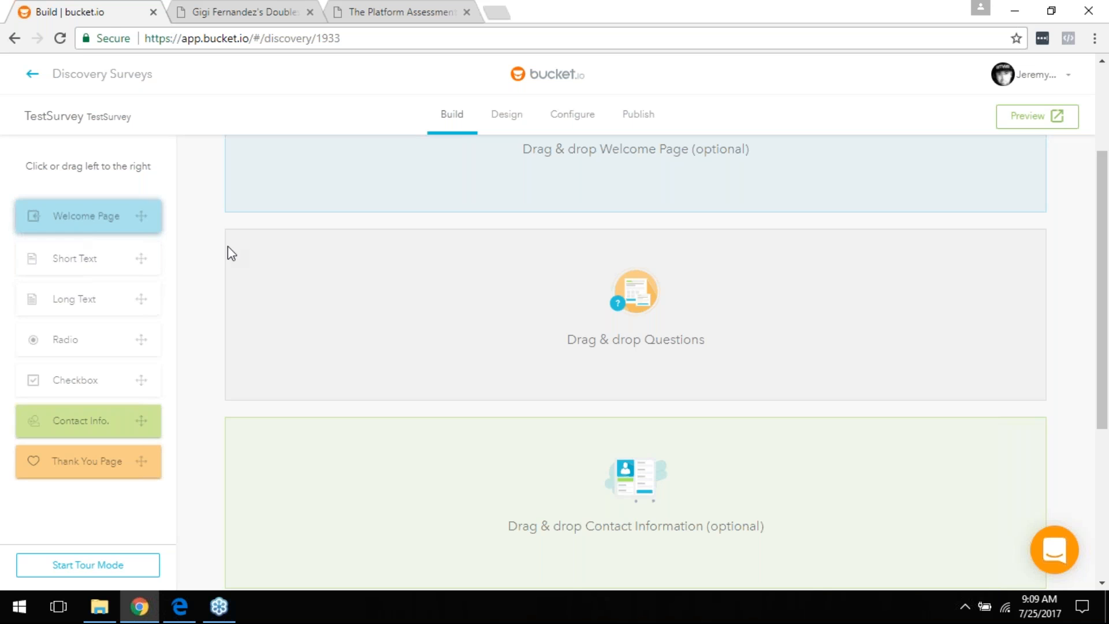
scroll(384, 278, down, 3)
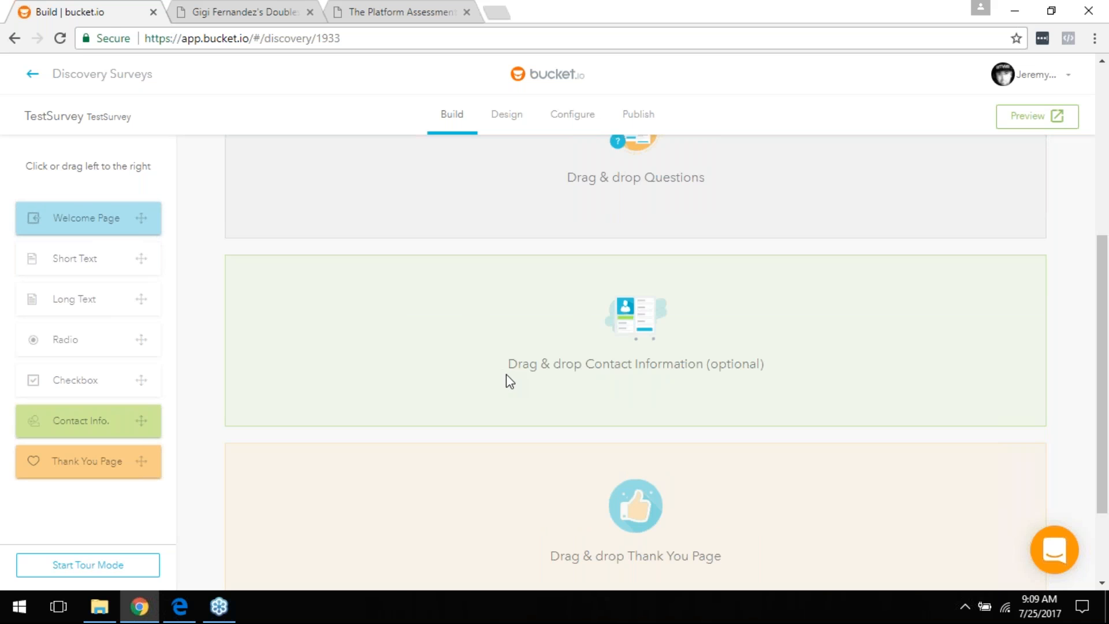
scroll(505, 373, up, 3)
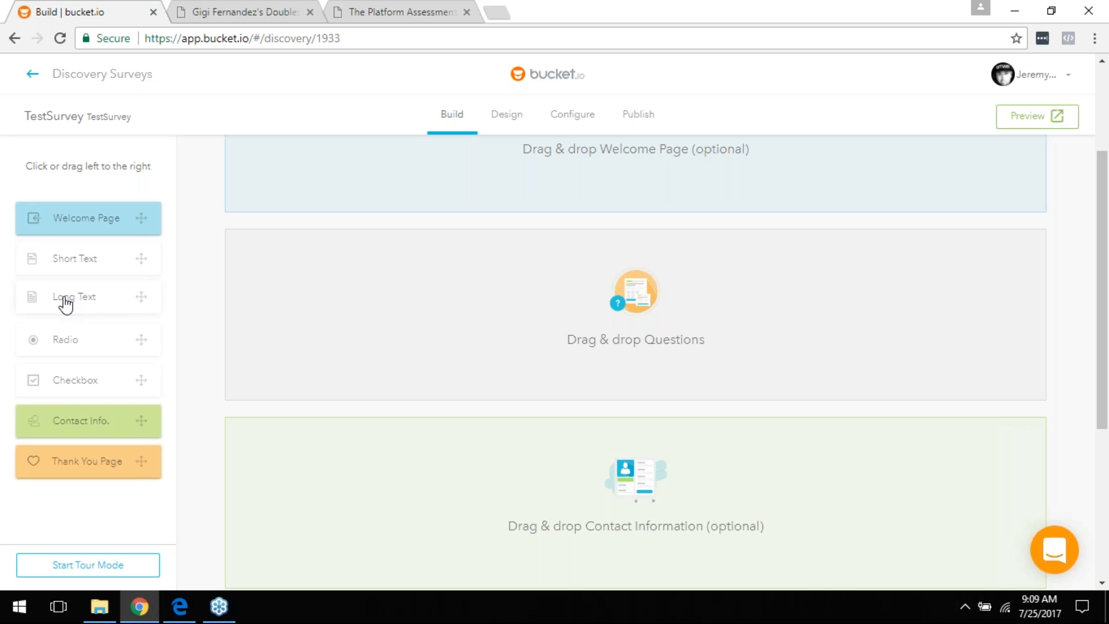
Step: Add a Long Text question and name it 'What is your biggest challenge?' using the autocomplete suggestion
drag(66, 303, 438, 293)
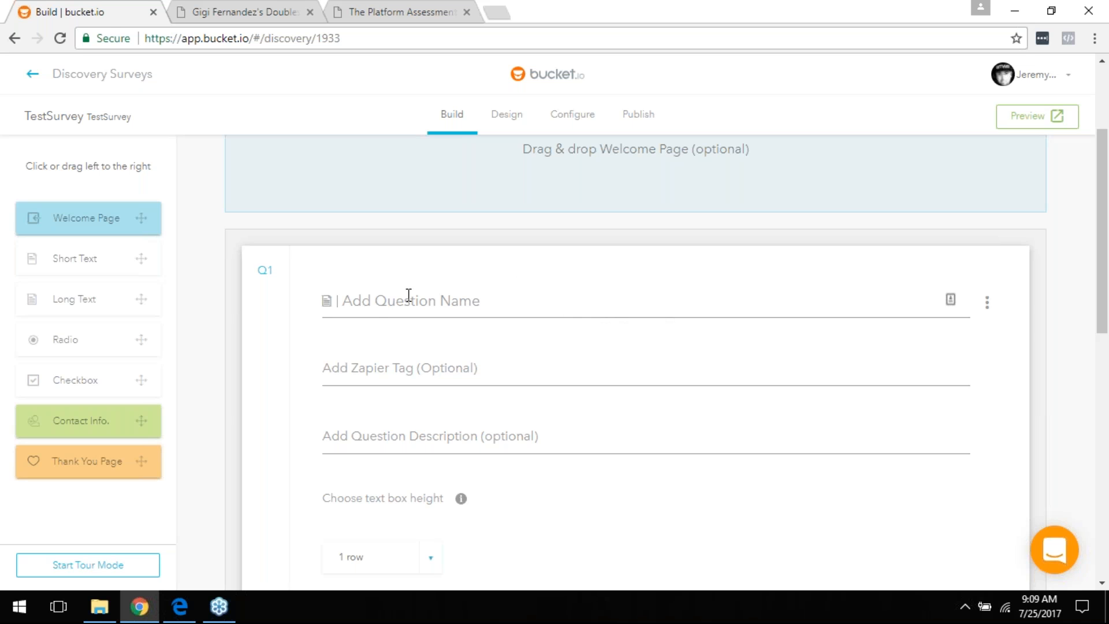
scroll(450, 346, down, 3)
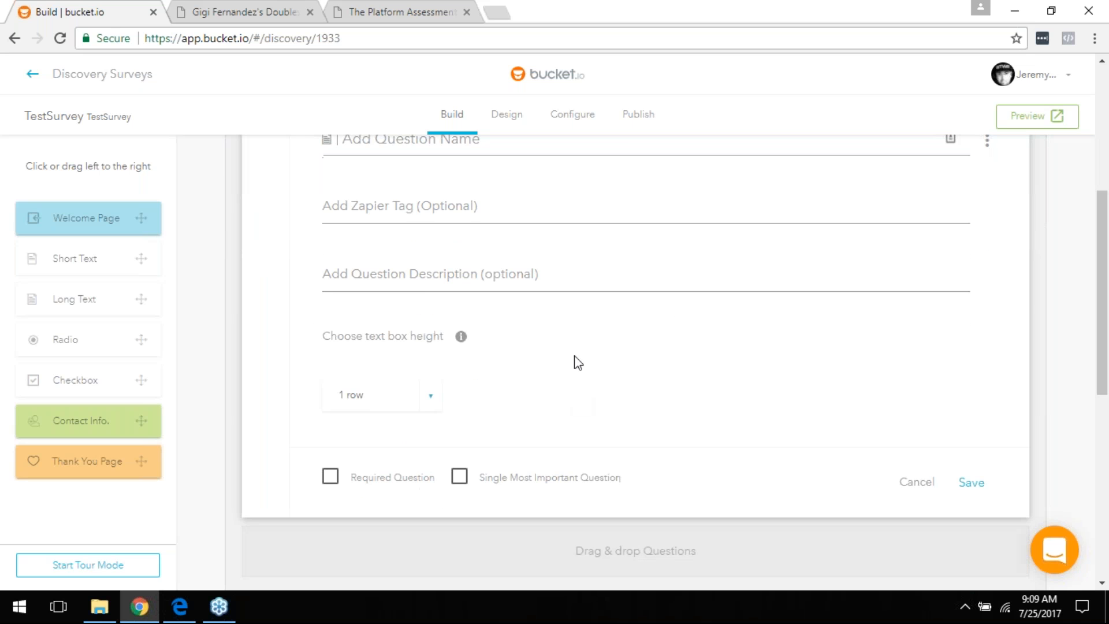
scroll(578, 363, up, 5)
scroll(479, 315, down, 3)
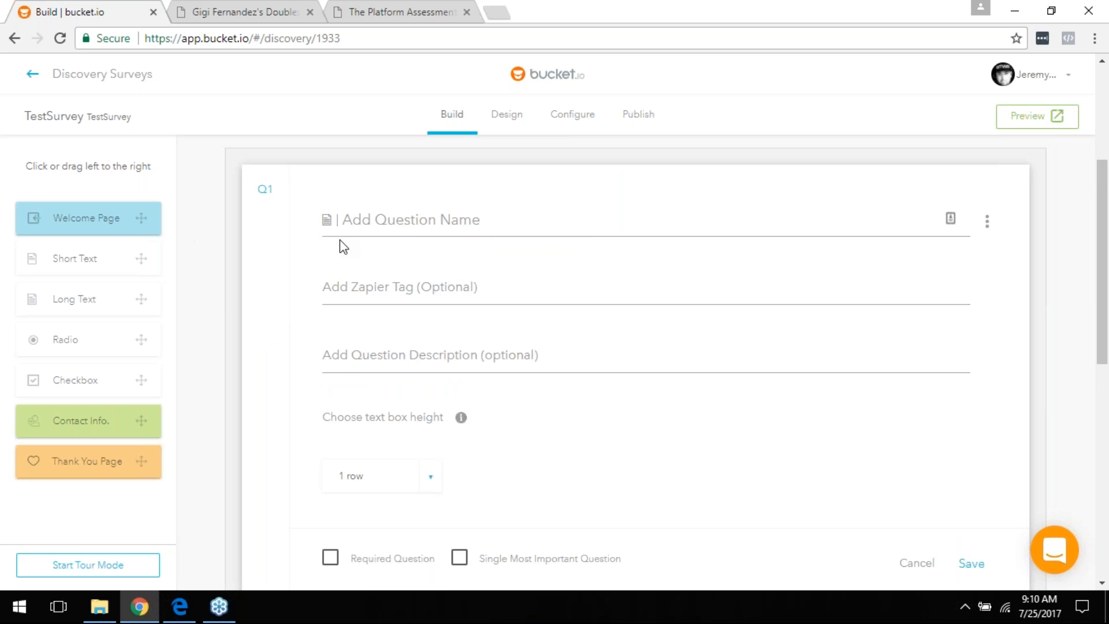
click(378, 209)
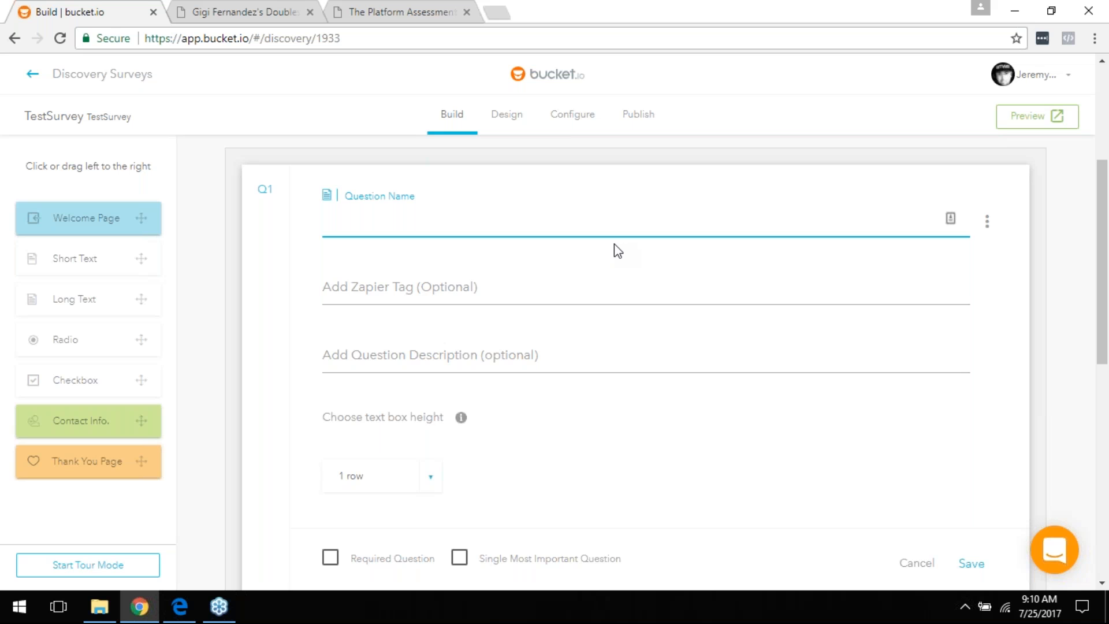
text(What is)
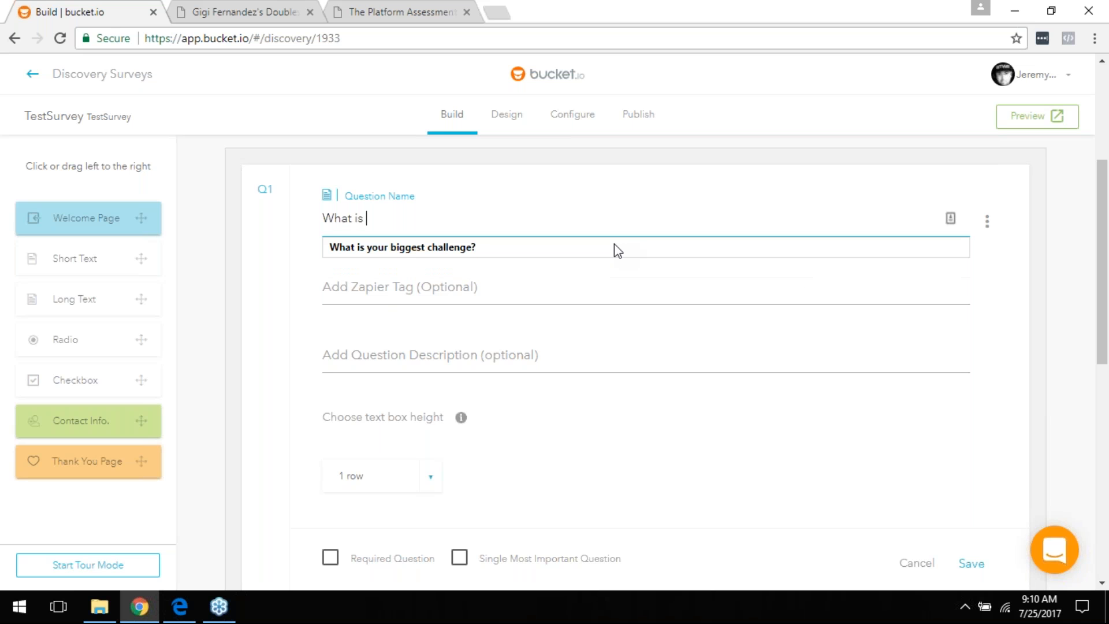
key(Down)
click(615, 247)
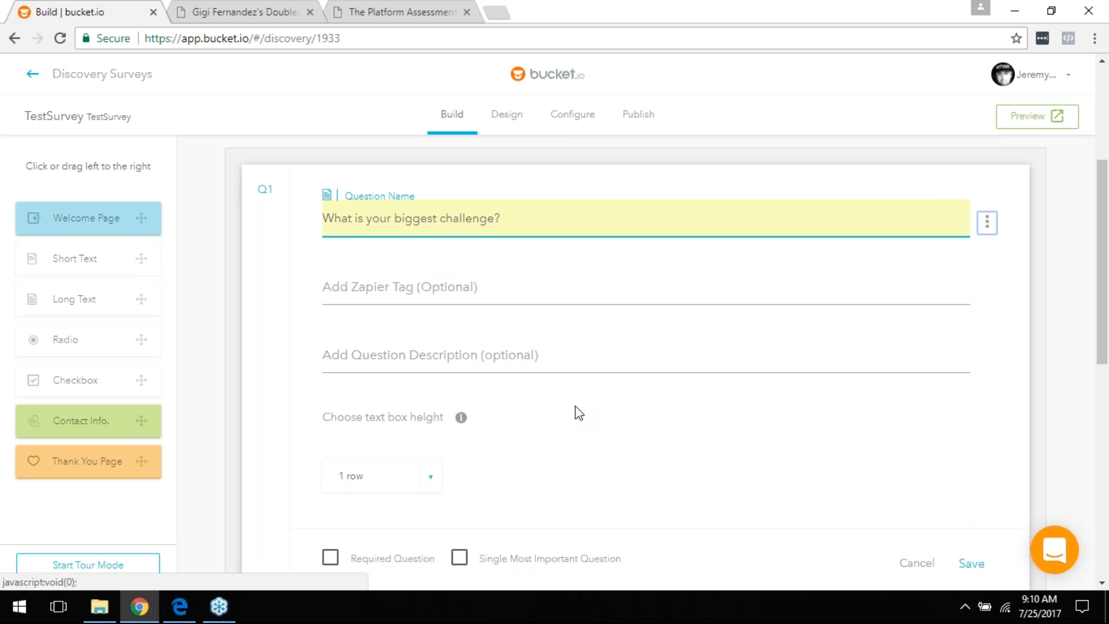
click(422, 298)
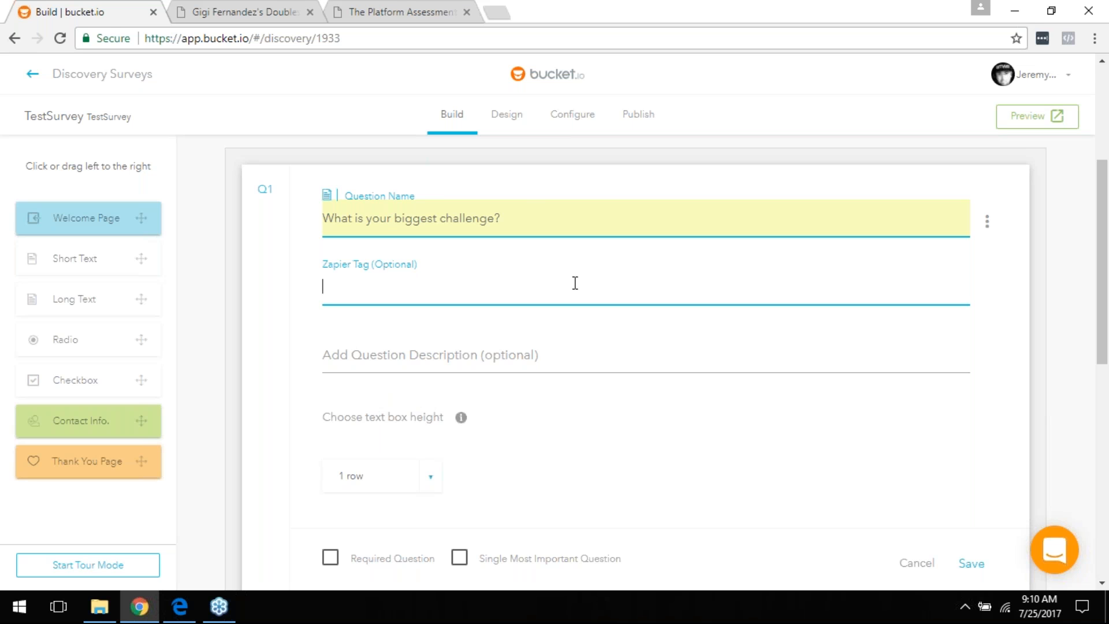
Step: Set Q1's Zapier tag to challenge1 and add the suggested description asking for descriptive answers
text(challenge1)
text(l)
click(420, 361)
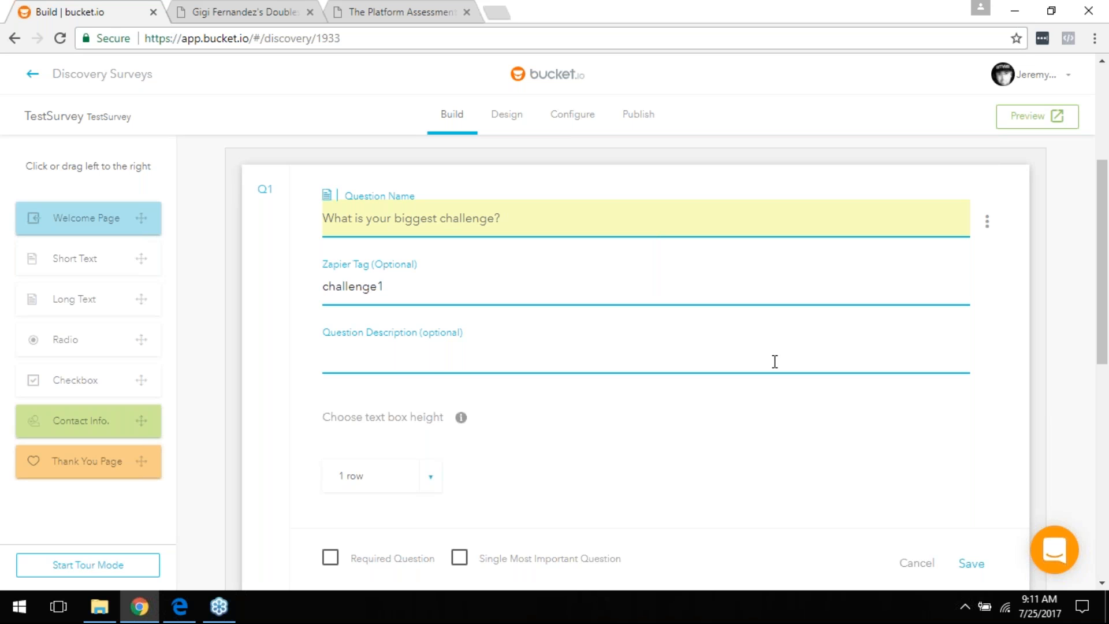
text(Pl)
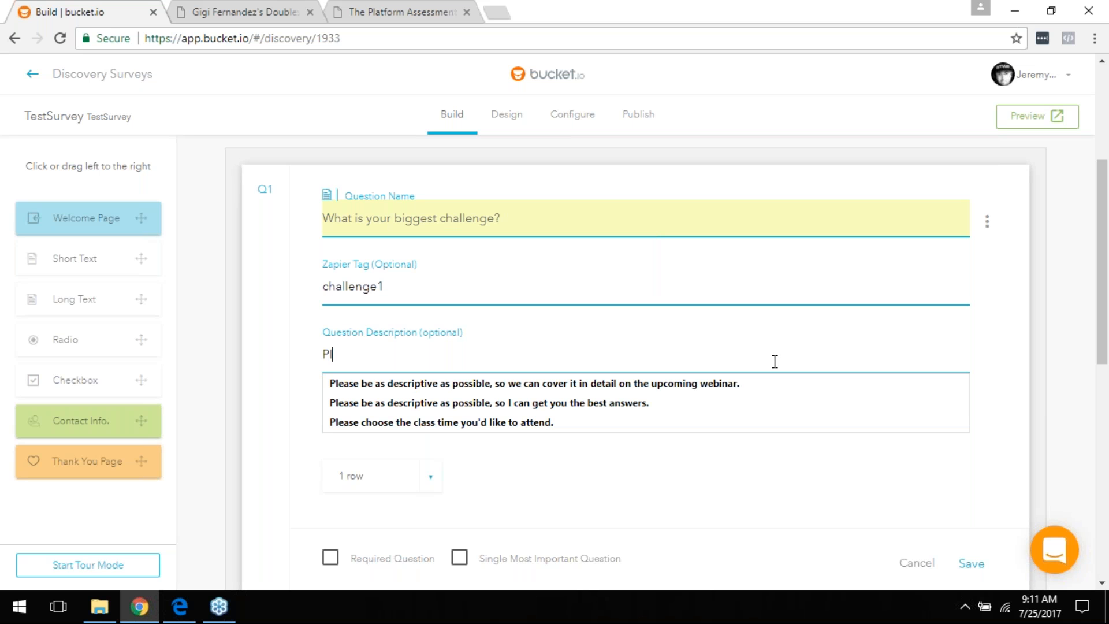
click(630, 403)
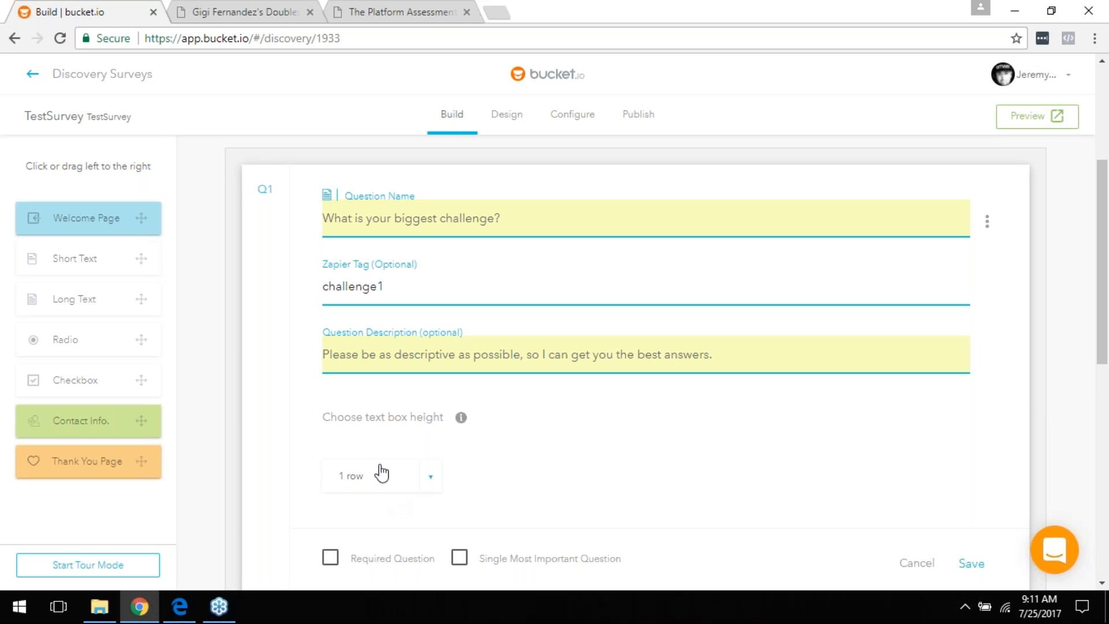
scroll(594, 469, down, 2)
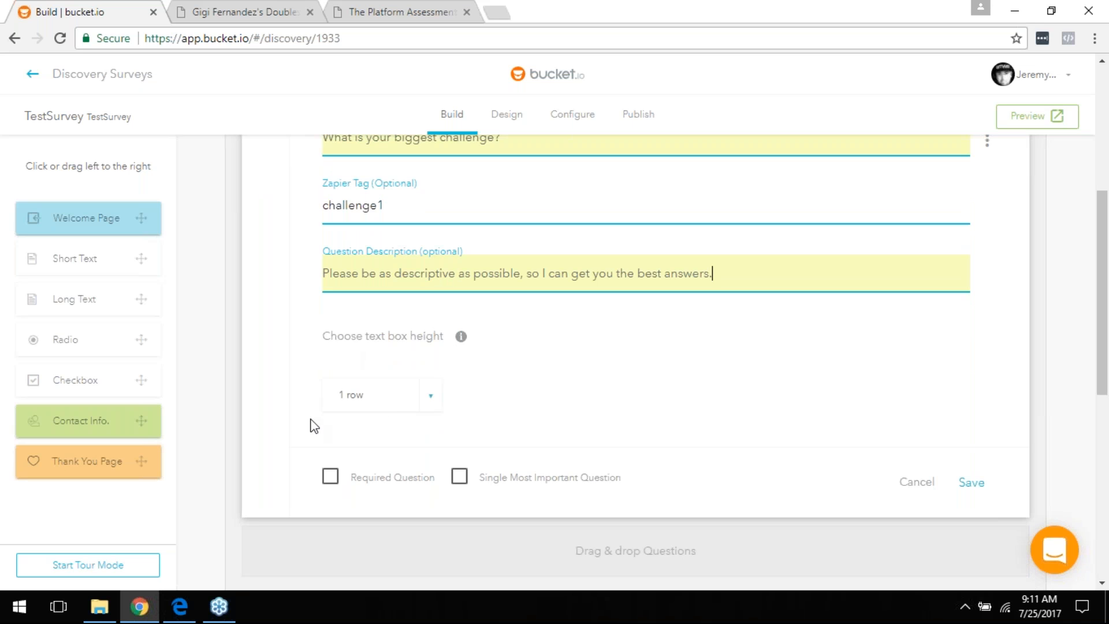
Step: Give Q1 a 4-row answer box, tick Required and Single Most Important Question, and save it
click(376, 399)
scroll(358, 445, down, 2)
click(353, 452)
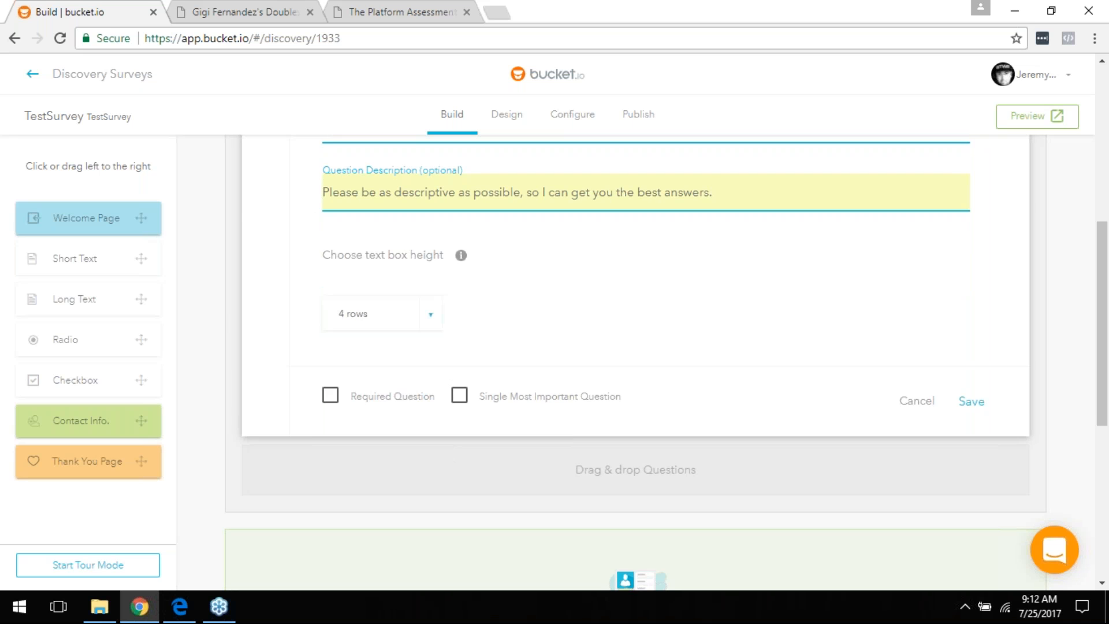
scroll(491, 339, up, 4)
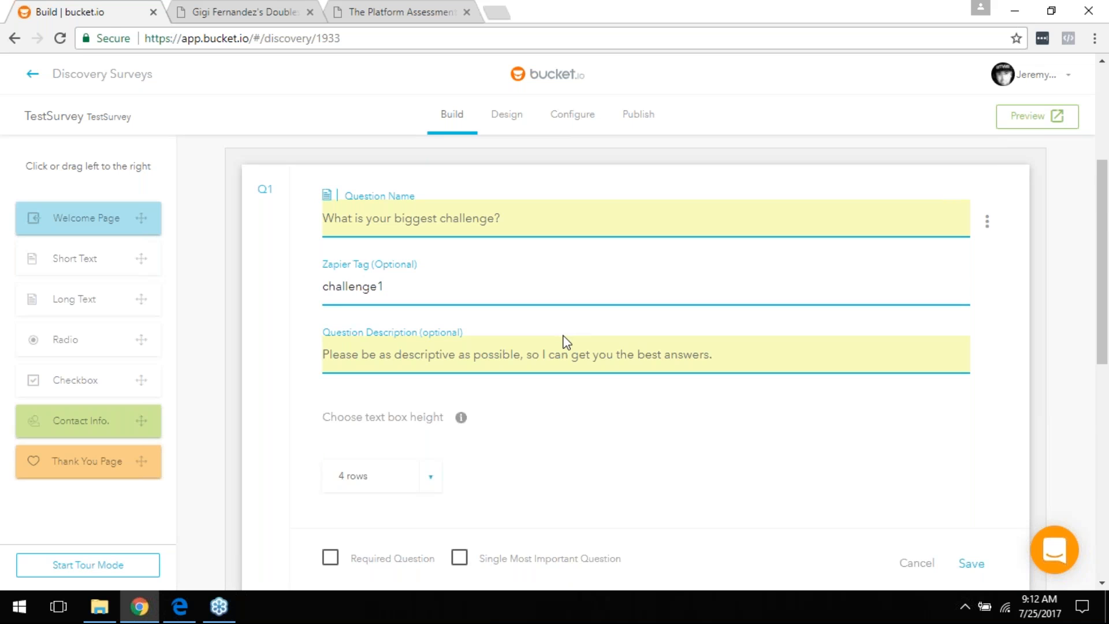
scroll(567, 345, down, 3)
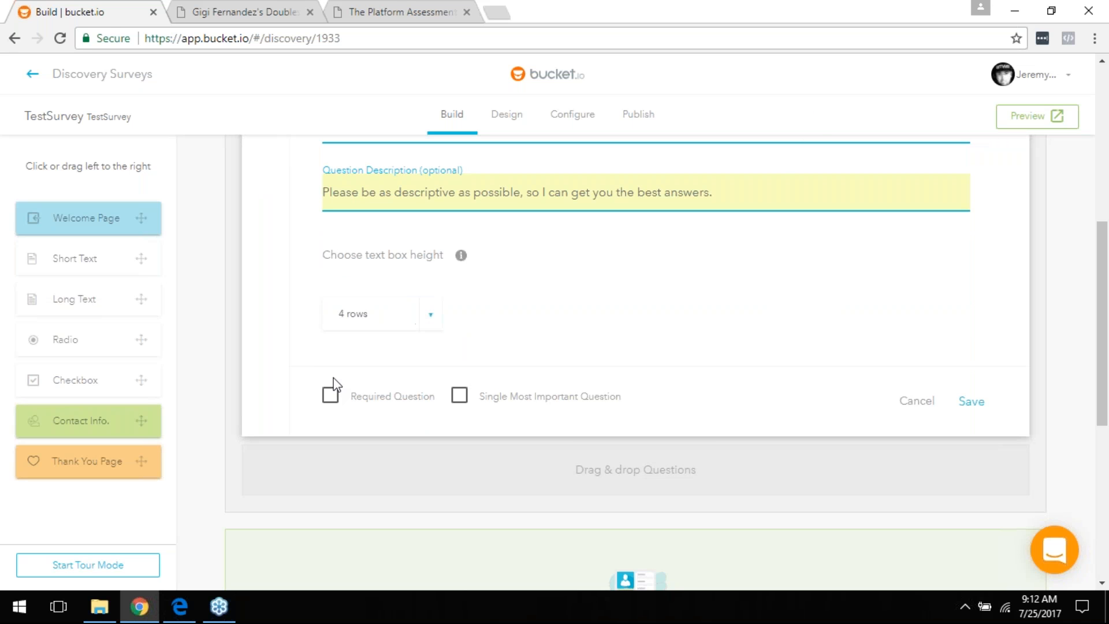
click(332, 397)
click(459, 396)
click(973, 402)
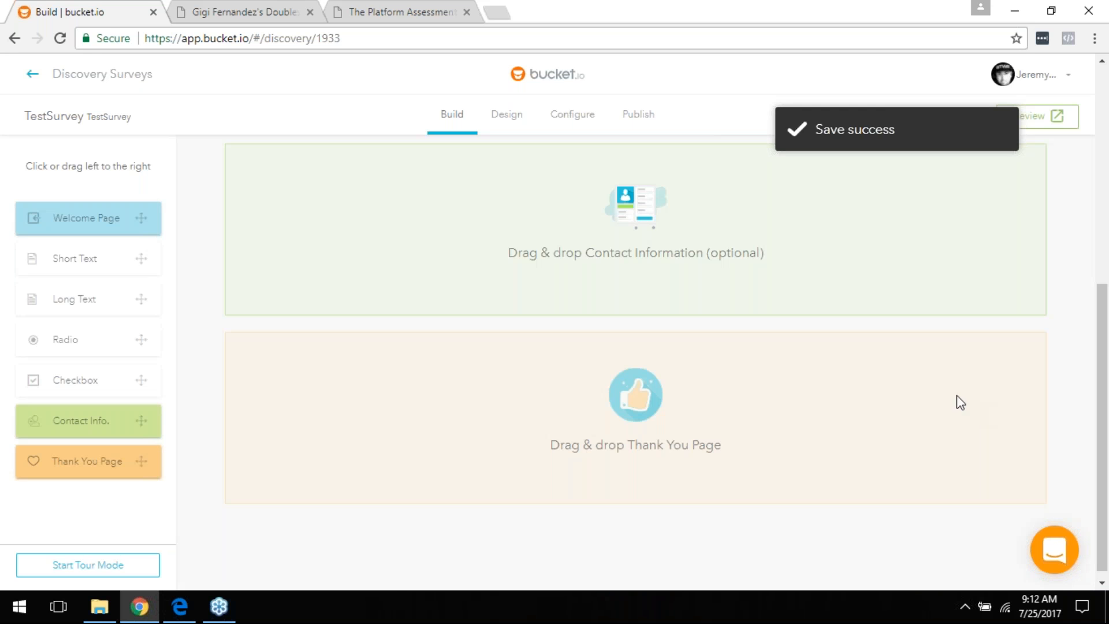
scroll(786, 374, up, 5)
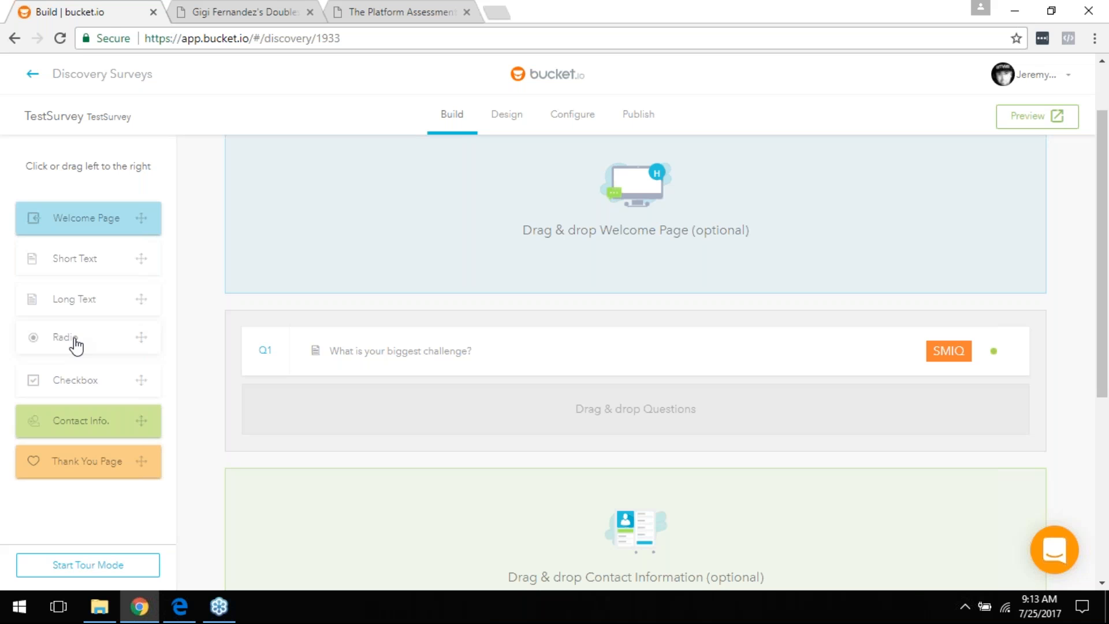
Step: Add a radio question Q2 worded 'Are you a man or woman?'
drag(64, 344, 381, 419)
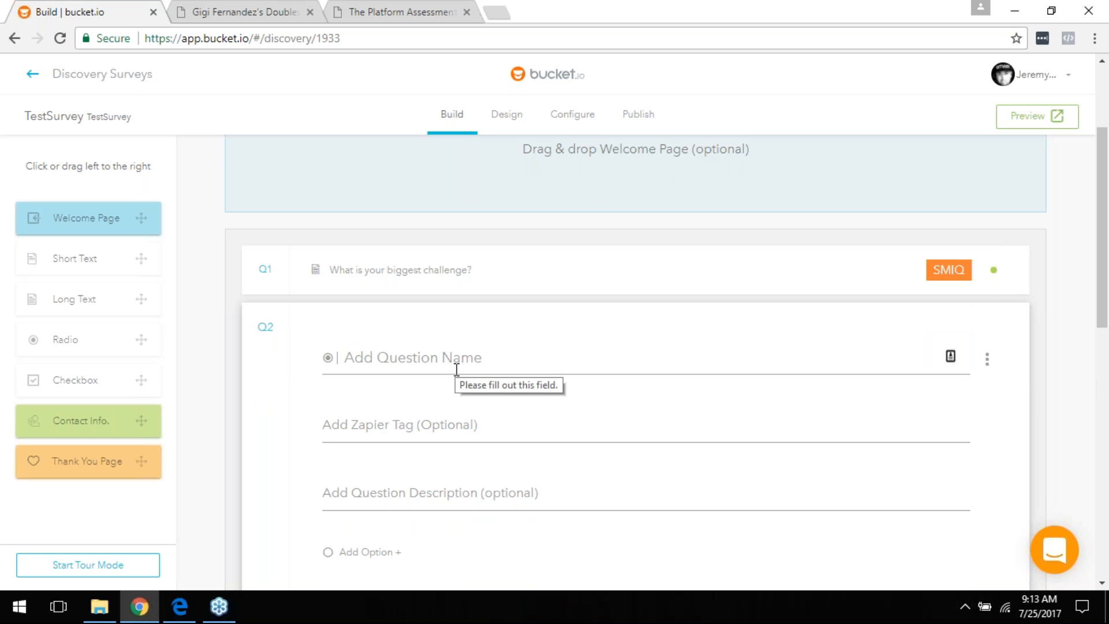
click(456, 370)
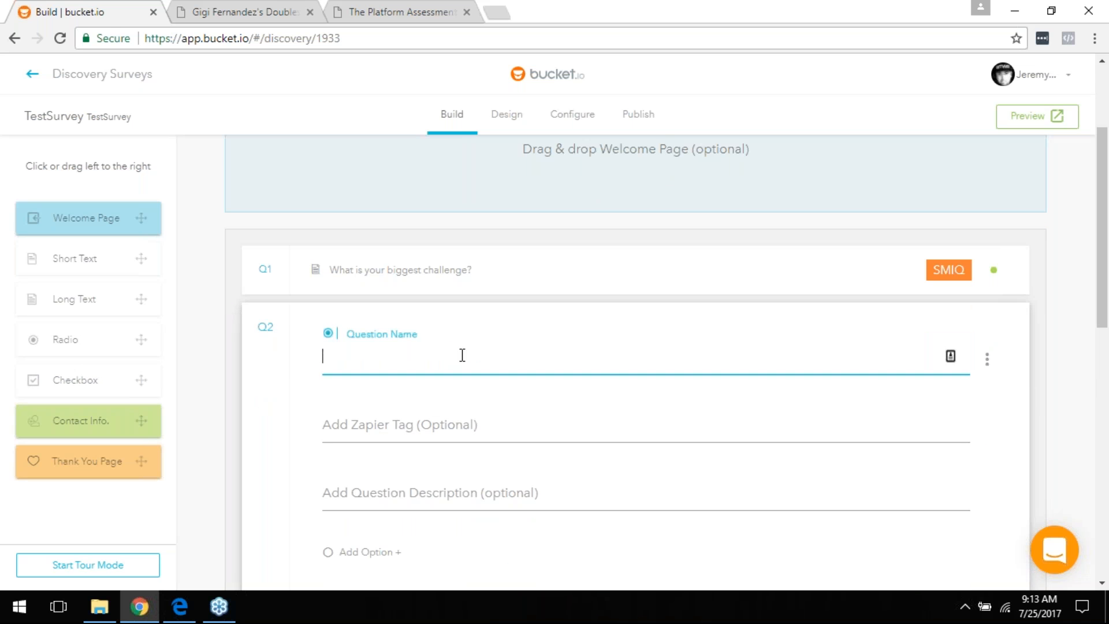
text(Are)
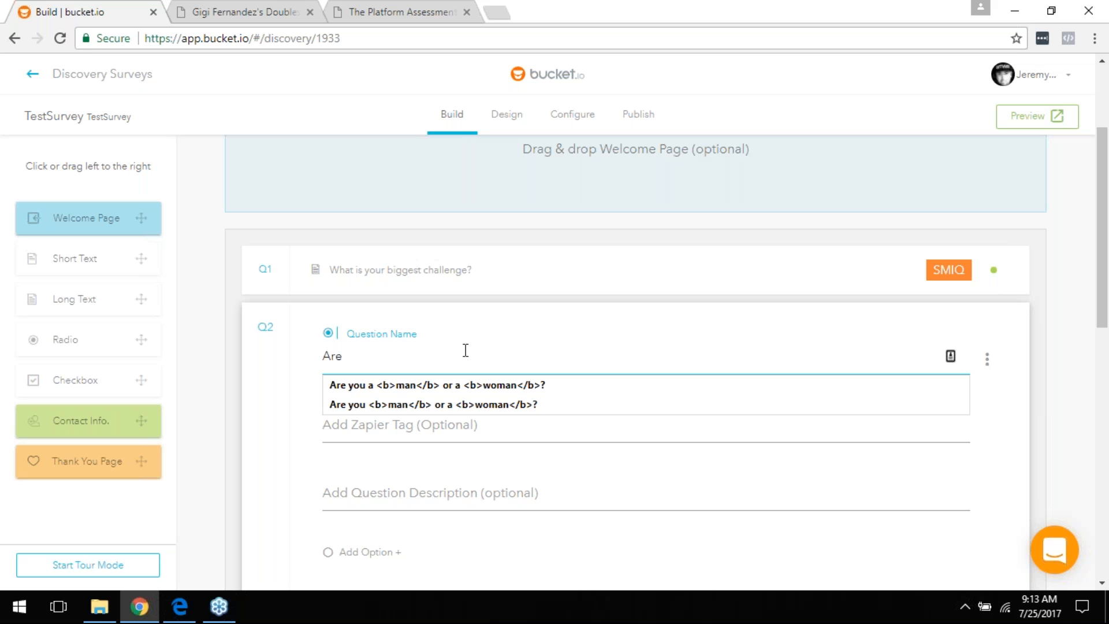
text( you a man or woman?)
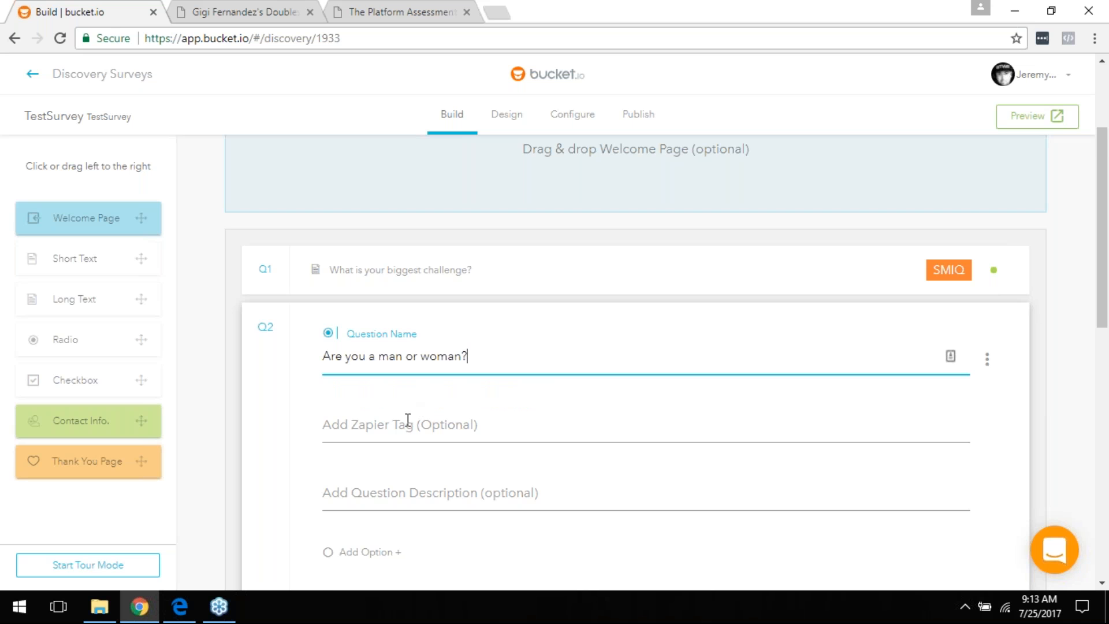
scroll(399, 450, down, 1)
Step: Give Q2 the answer choices Man and Woman and save the question
click(378, 468)
text(Man)
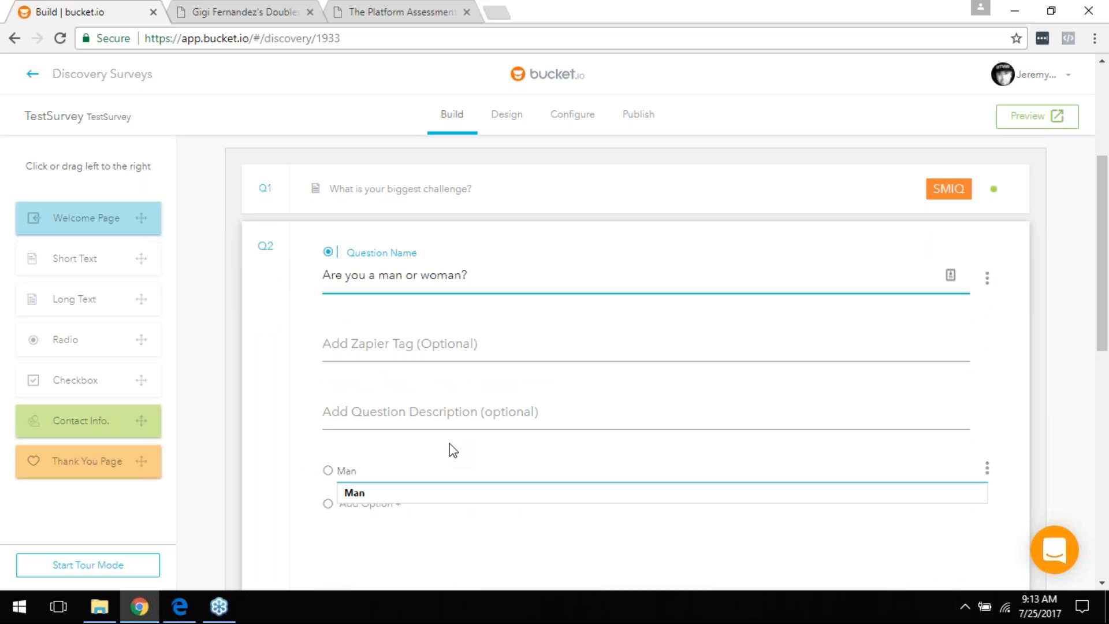
click(370, 503)
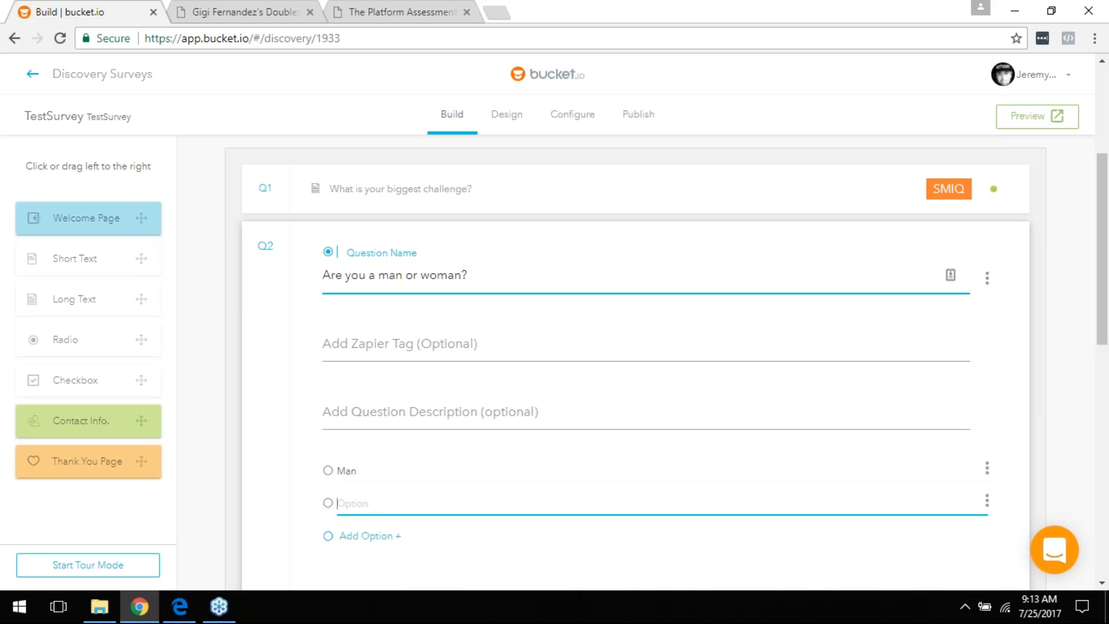
text(Woman)
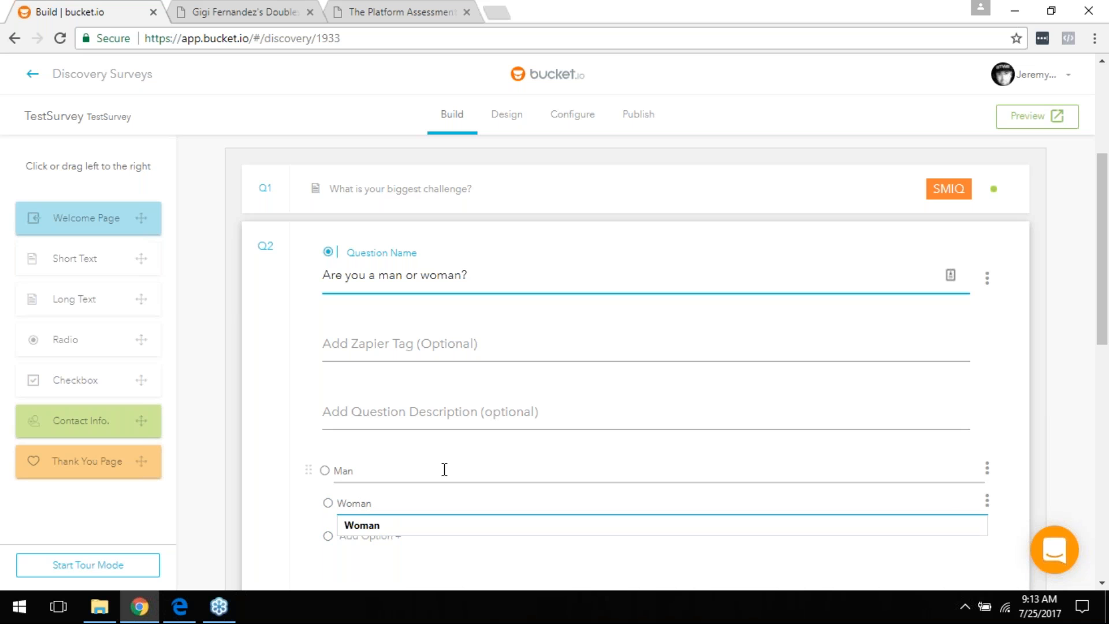
click(364, 528)
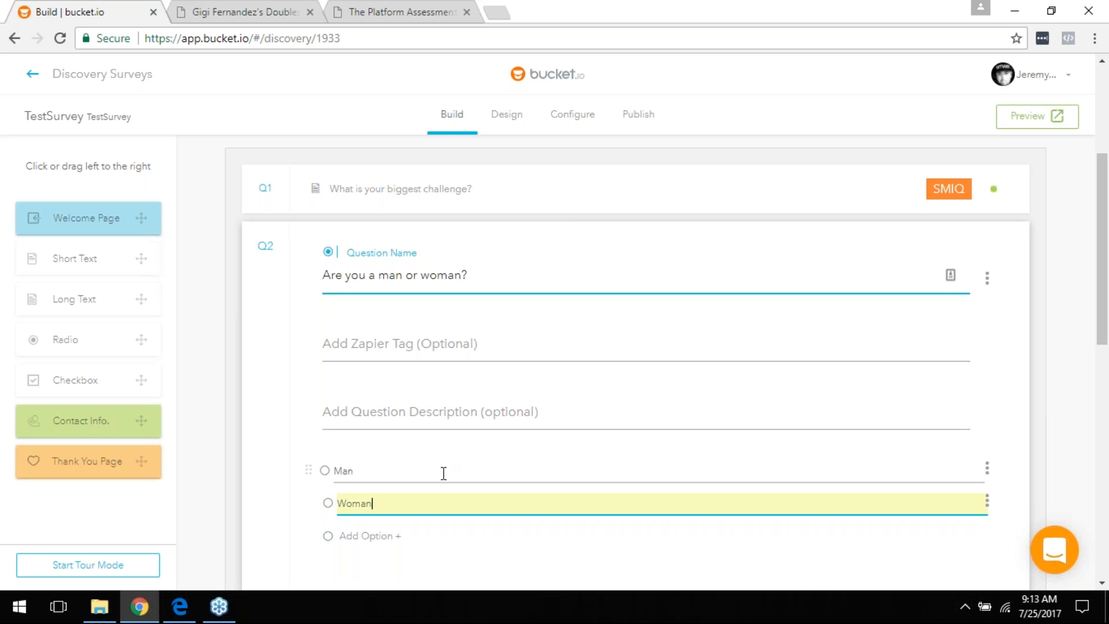
scroll(446, 475, down, 1)
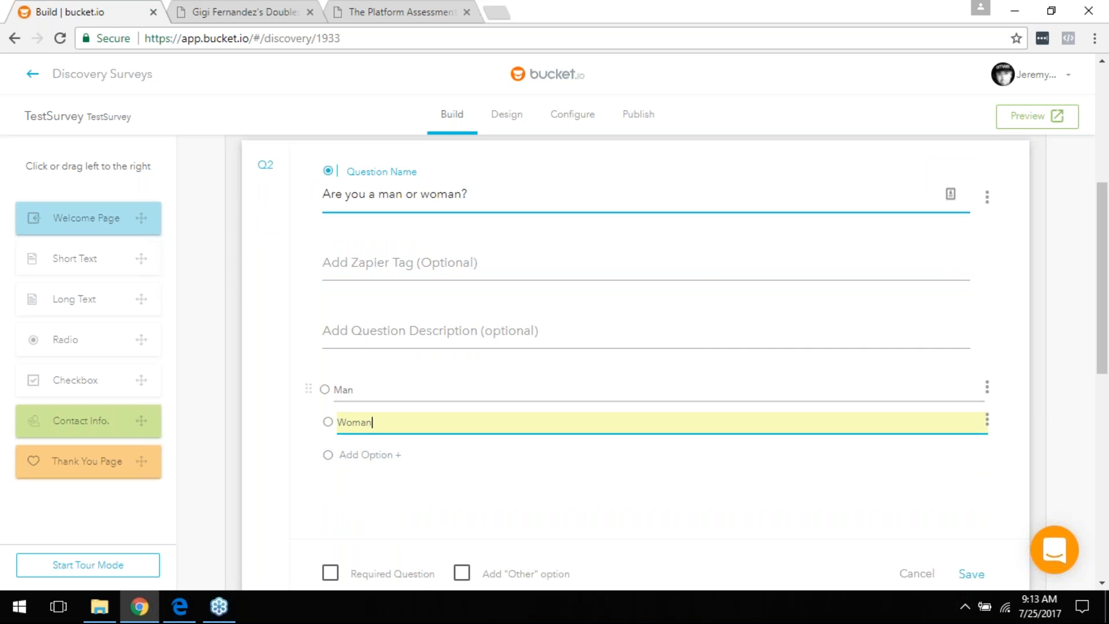
scroll(982, 462, down, 1)
click(976, 500)
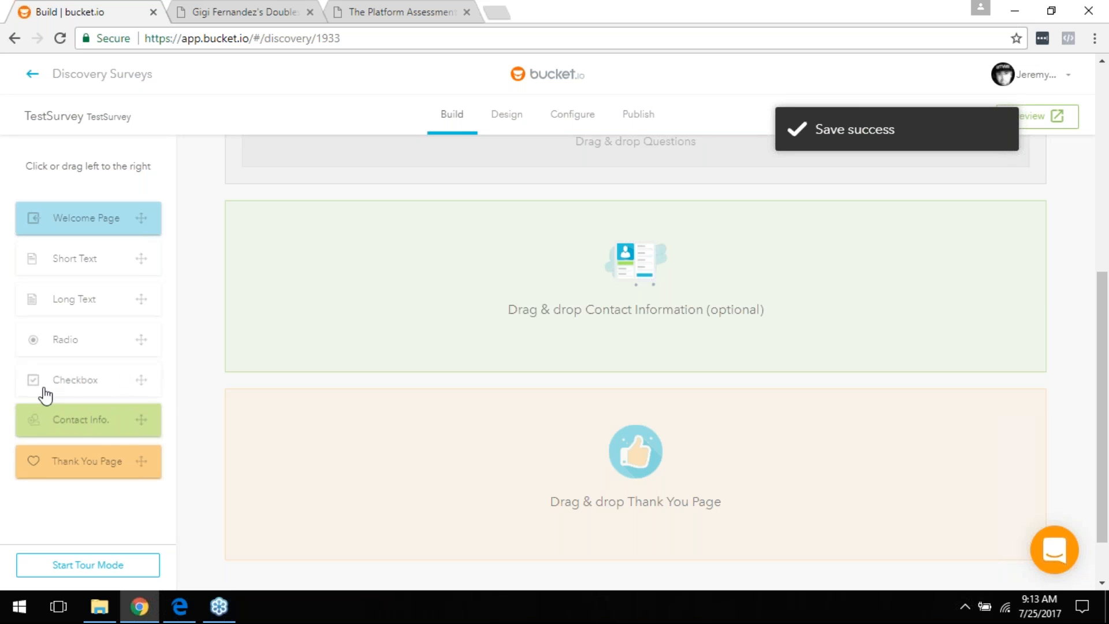
scroll(55, 386, up, 5)
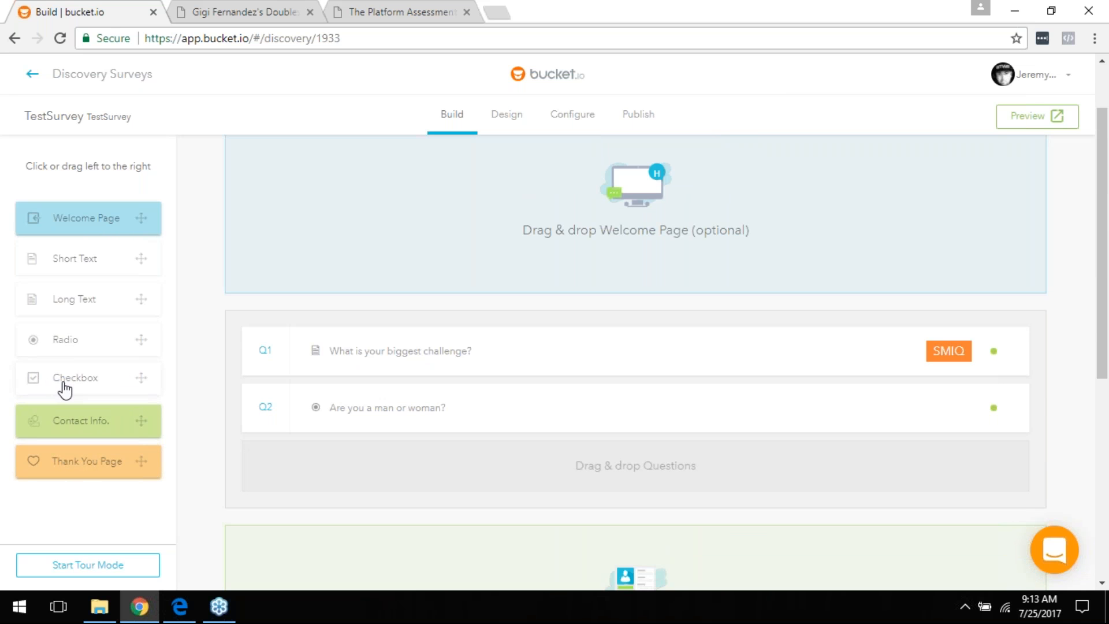
Step: Add a checkbox question Q3 below Q2 worded 'What is your favorite color'
drag(61, 387, 338, 462)
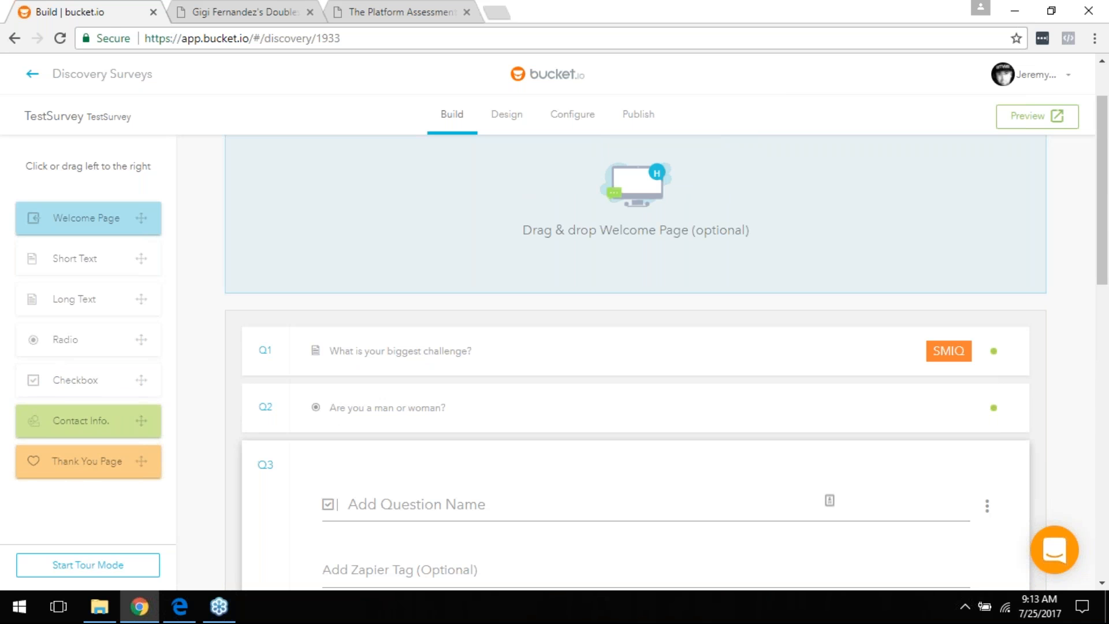
click(409, 496)
scroll(448, 471, down, 1)
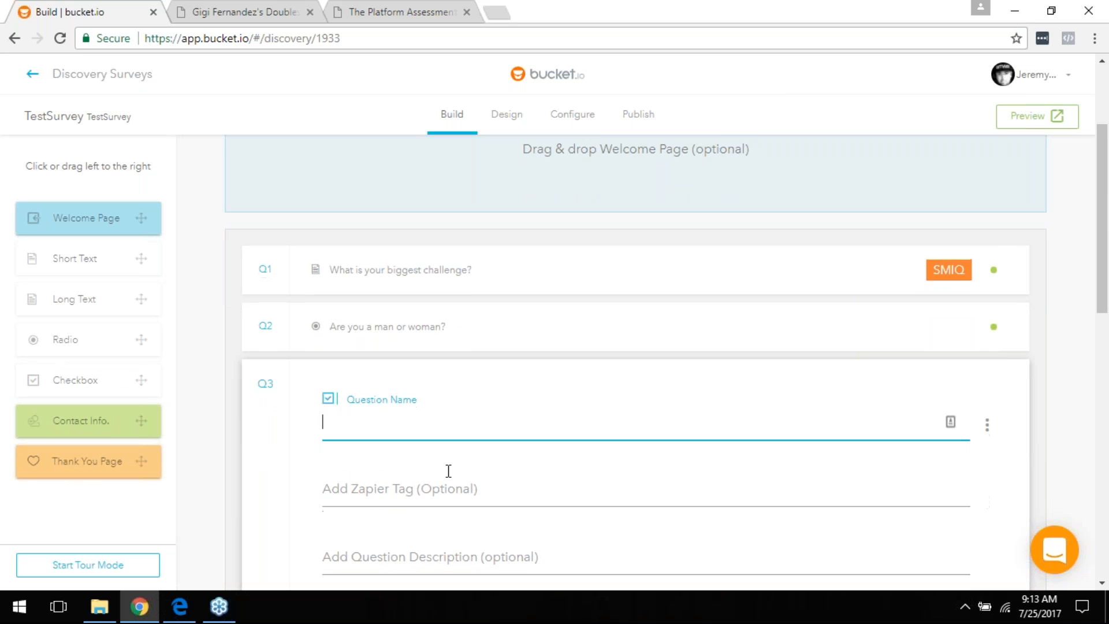
text(What is your favorite)
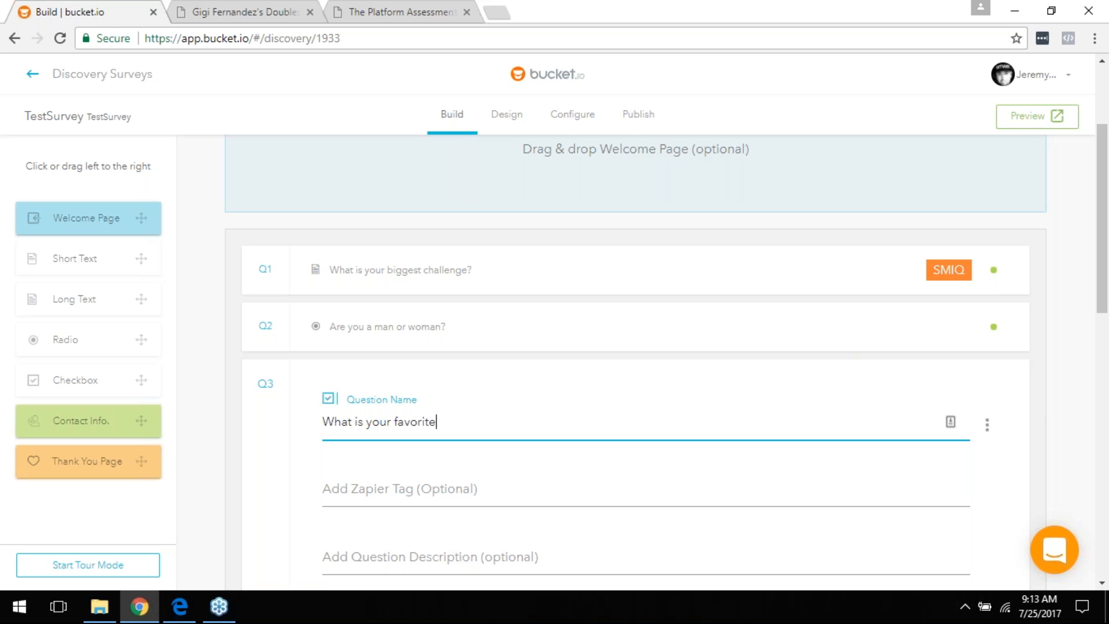
text( color)
scroll(452, 460, down, 3)
Step: Add the answer choices Red, Blue and White to Q3 and save it
click(373, 452)
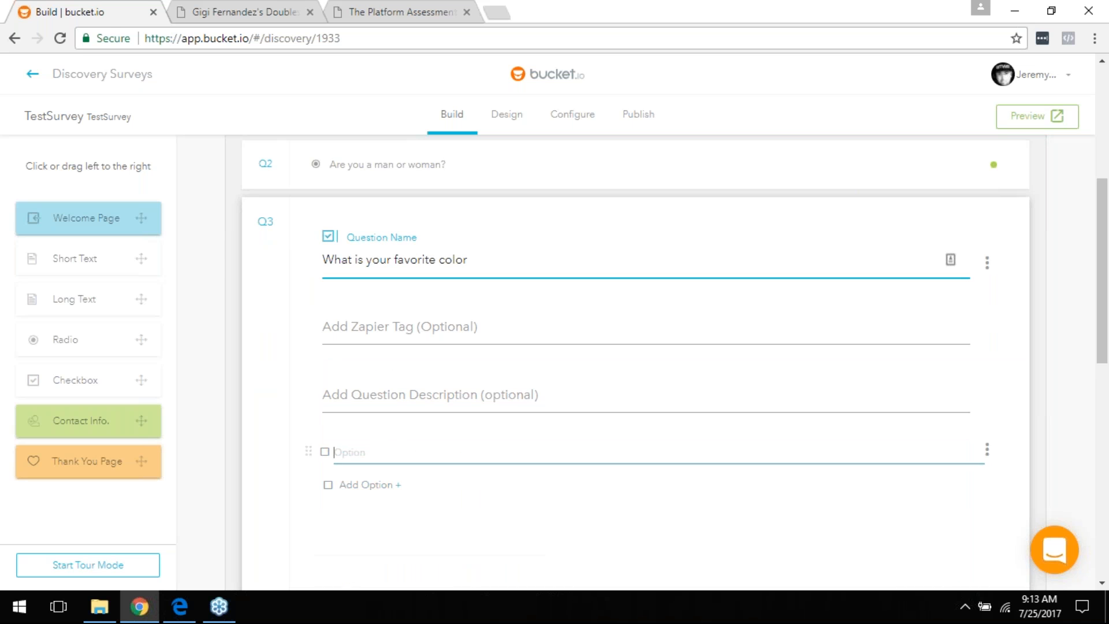
text(Red)
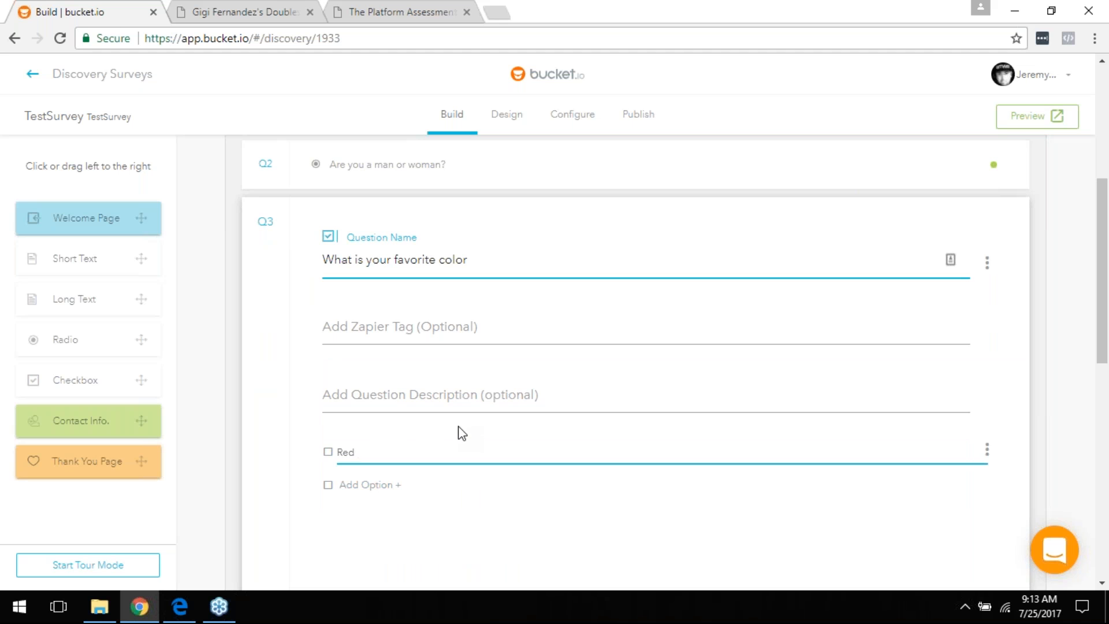
click(389, 487)
text(Blue)
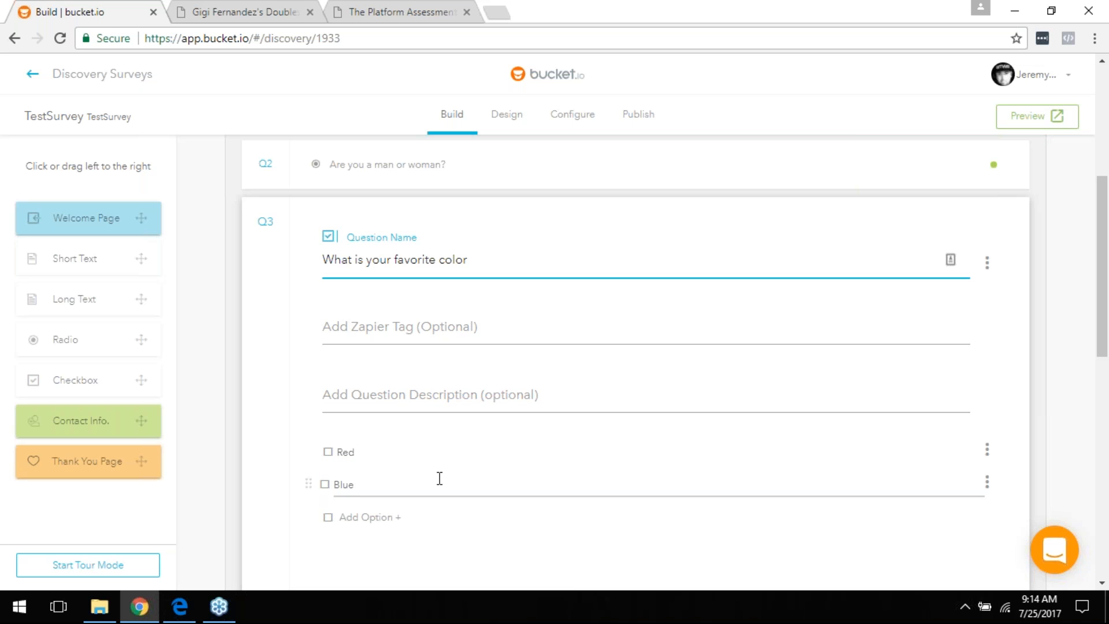
click(385, 516)
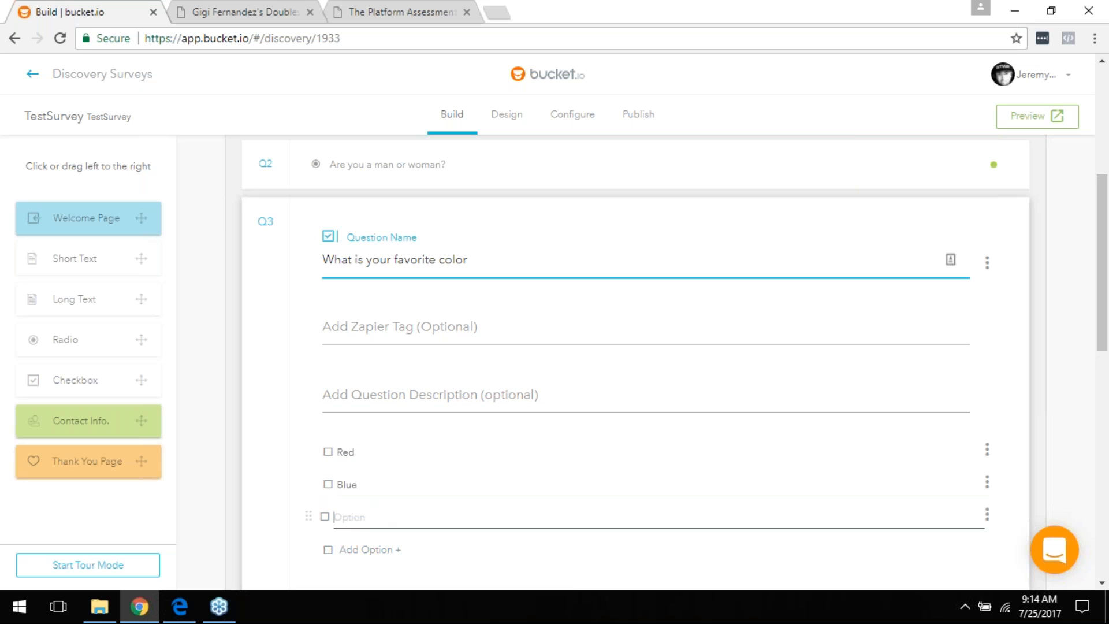
text(White)
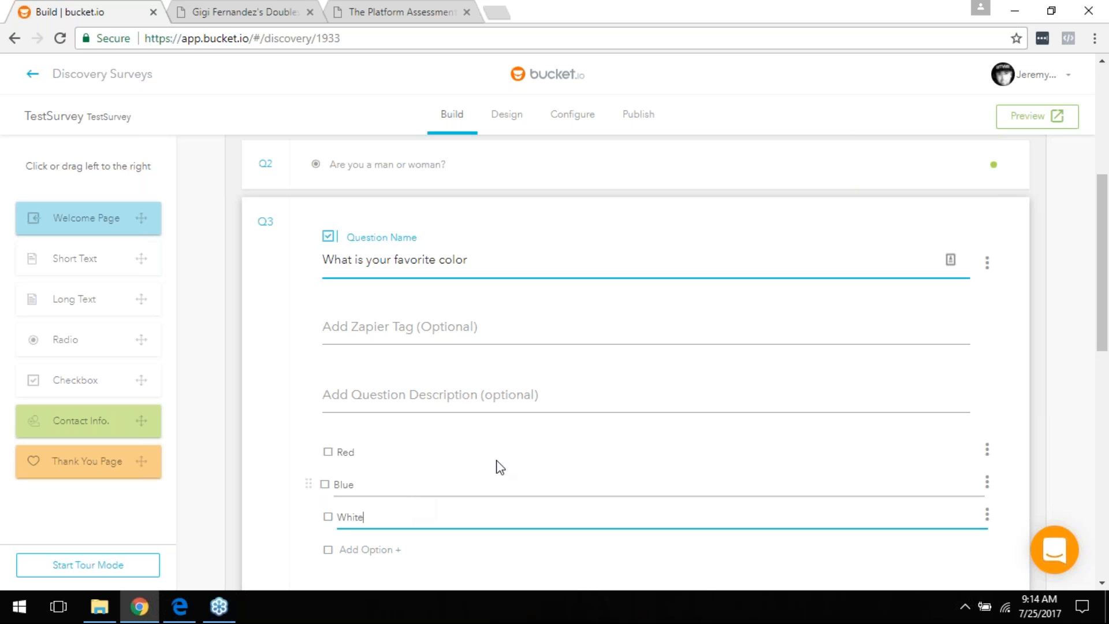
click(1020, 425)
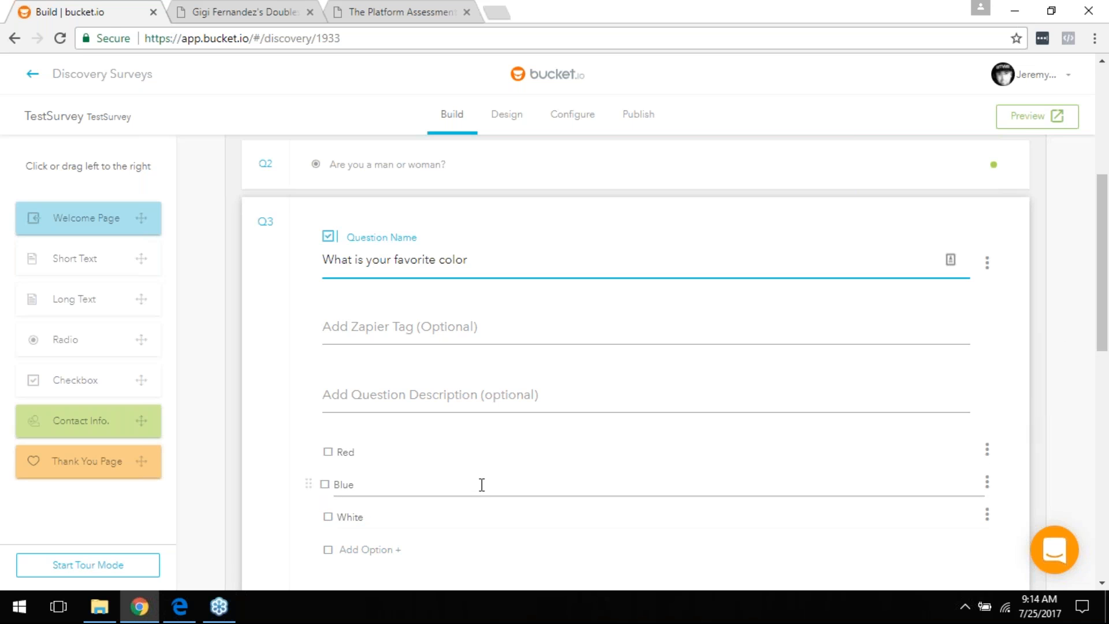
scroll(484, 483, down, 3)
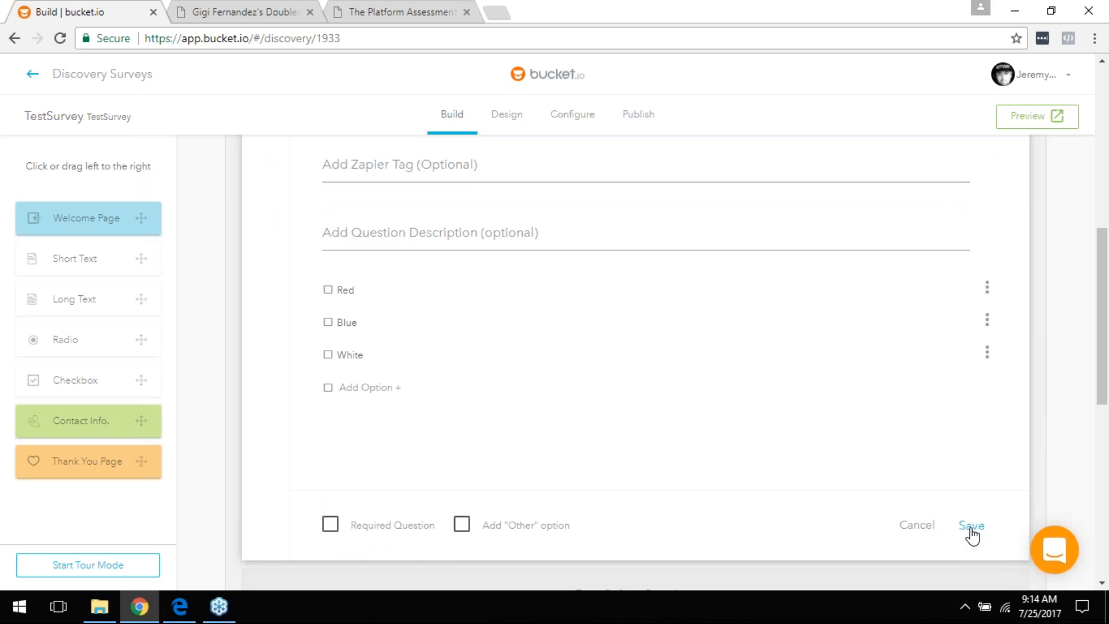
click(972, 527)
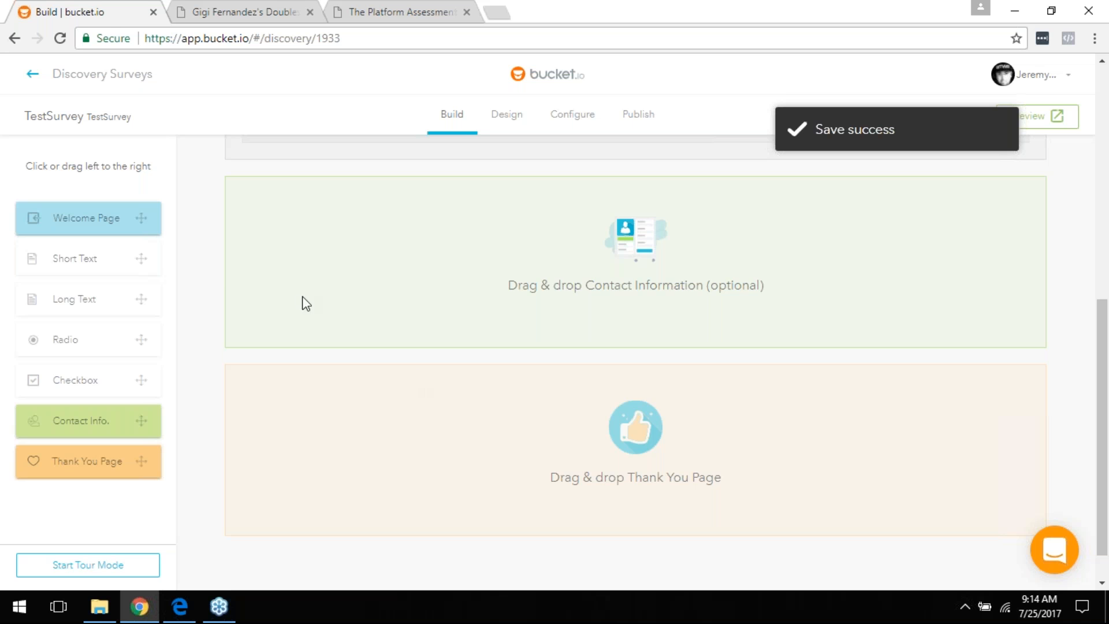
scroll(449, 409, up, 1)
scroll(445, 411, up, 4)
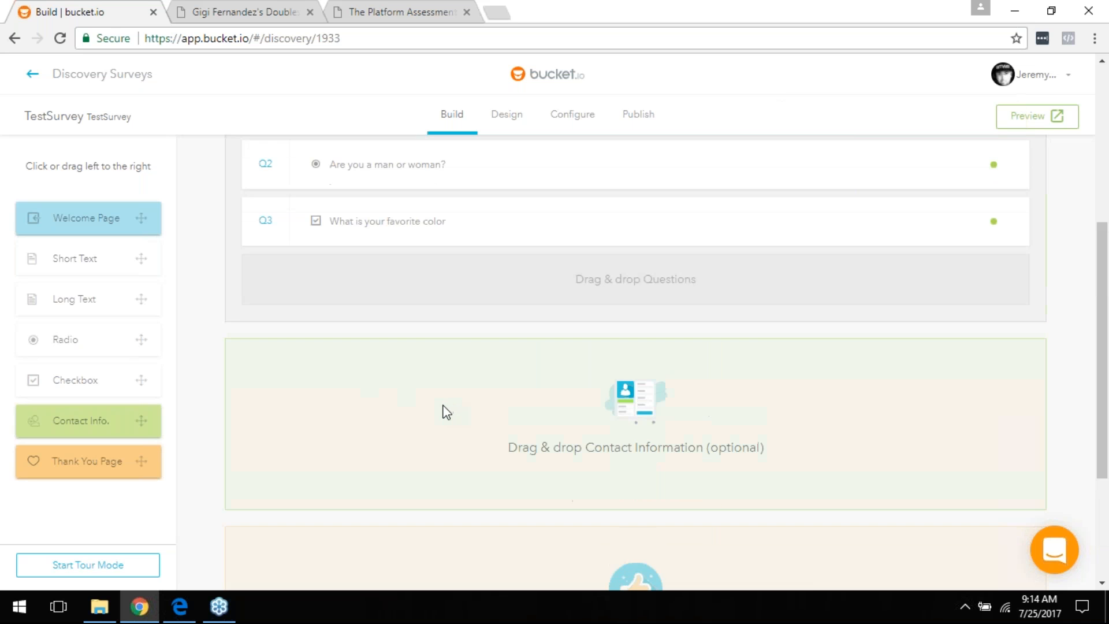
click(404, 249)
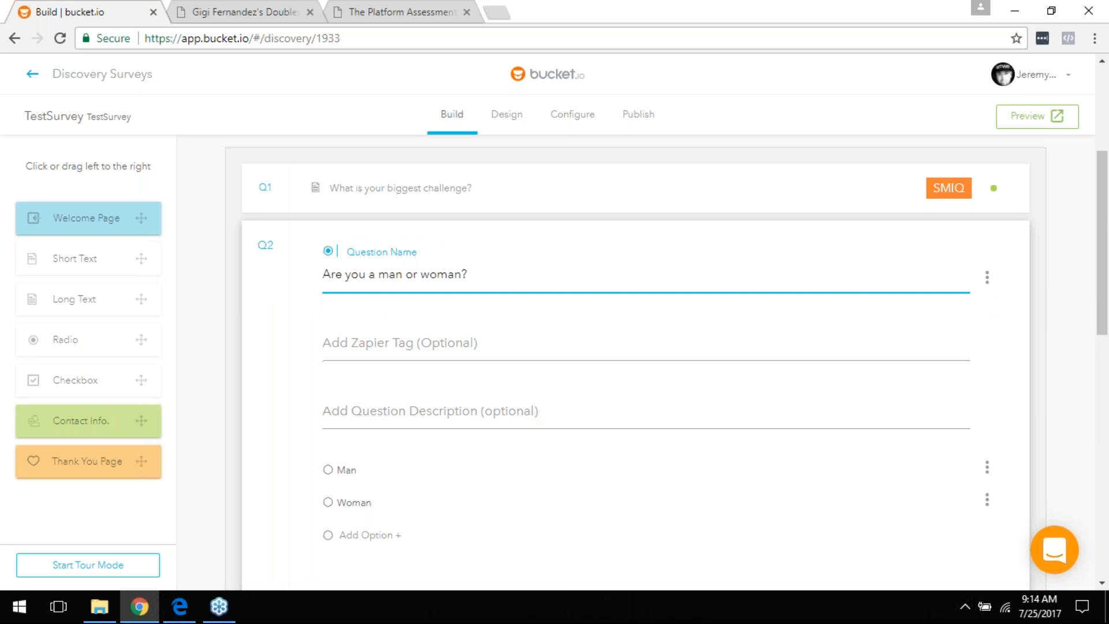
scroll(434, 338, down, 4)
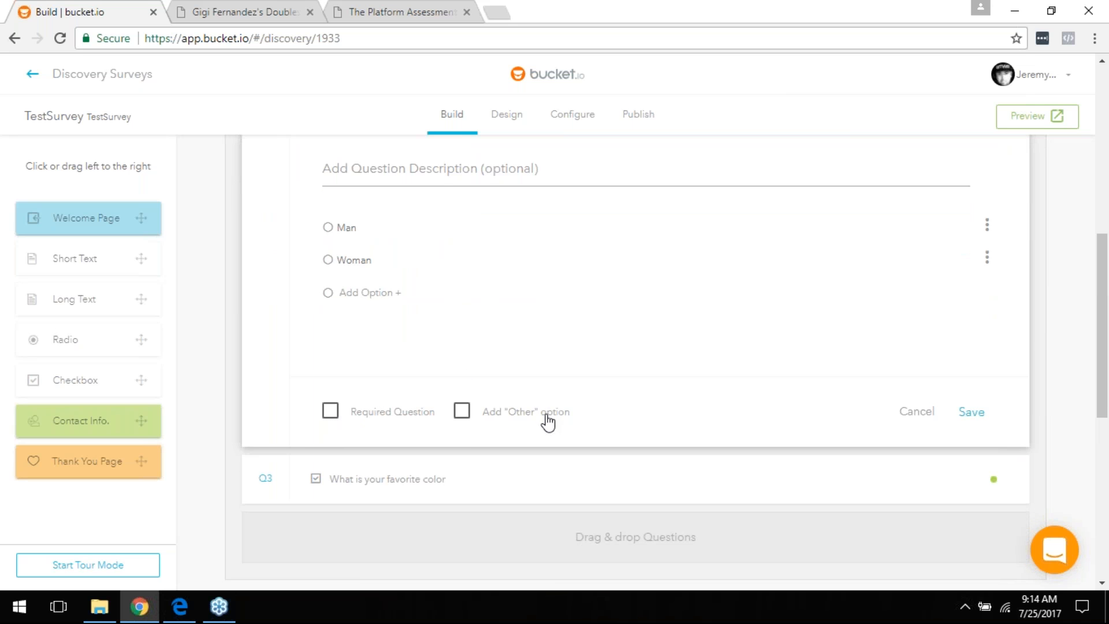
click(462, 412)
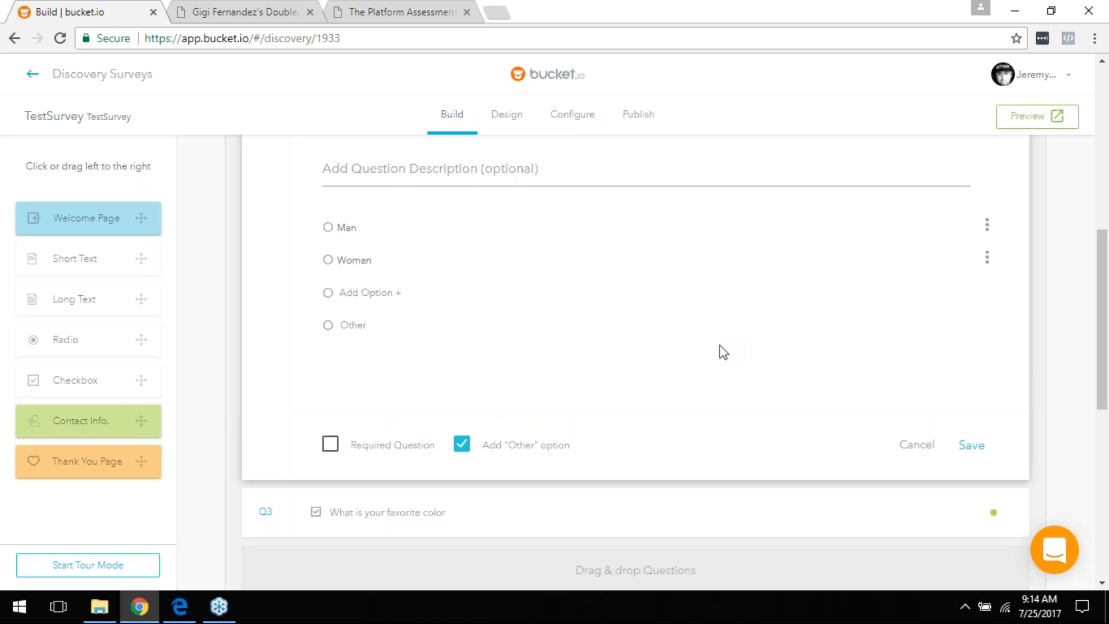
click(462, 445)
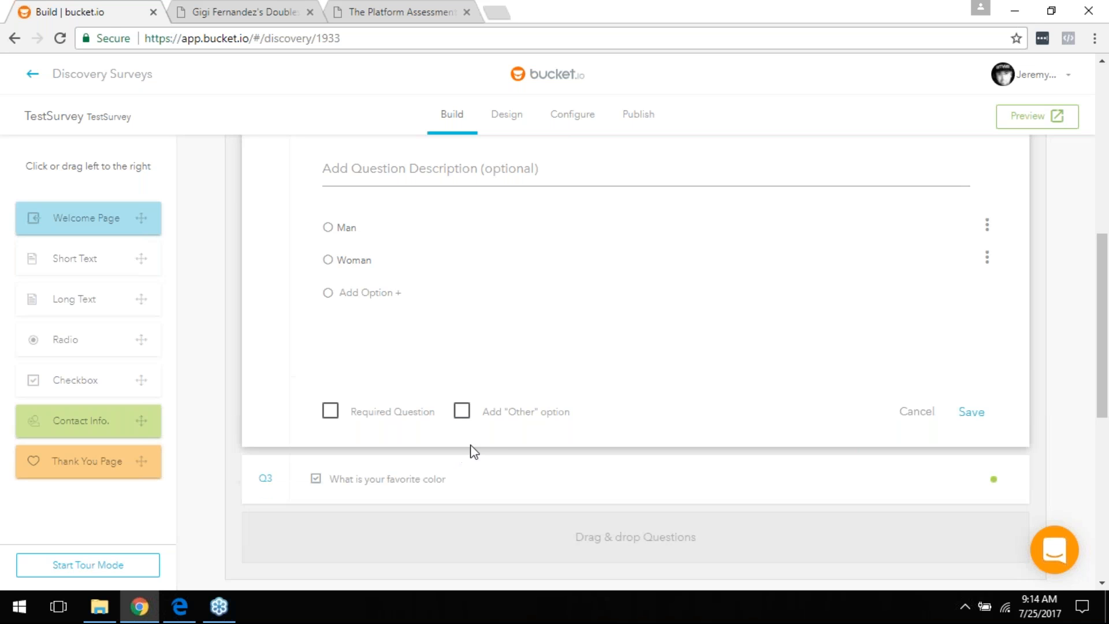
click(984, 414)
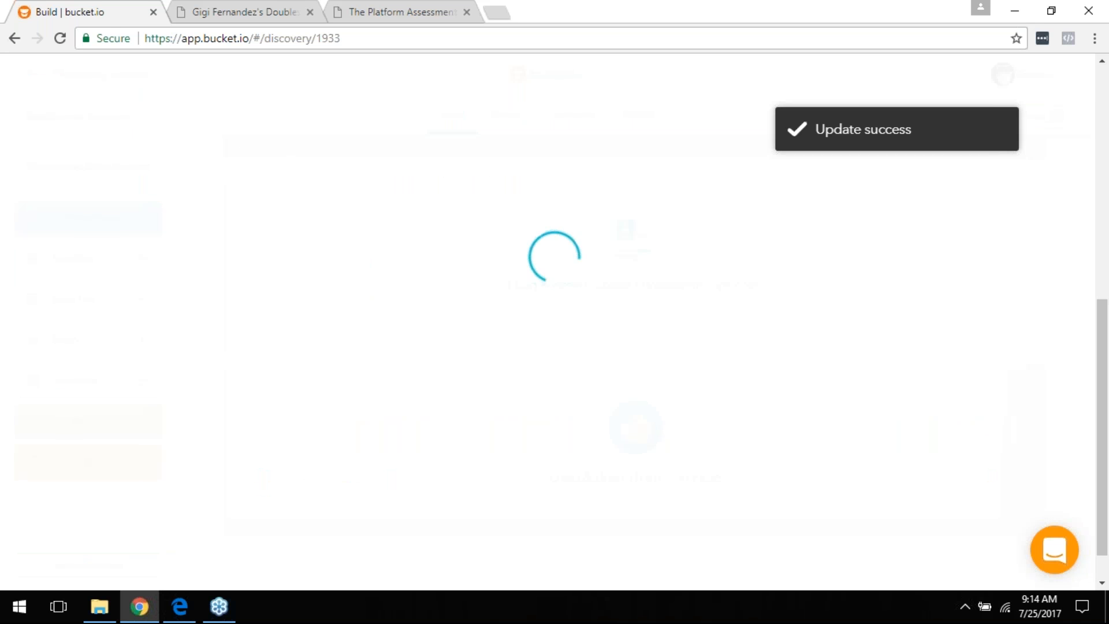
scroll(462, 330, up, 6)
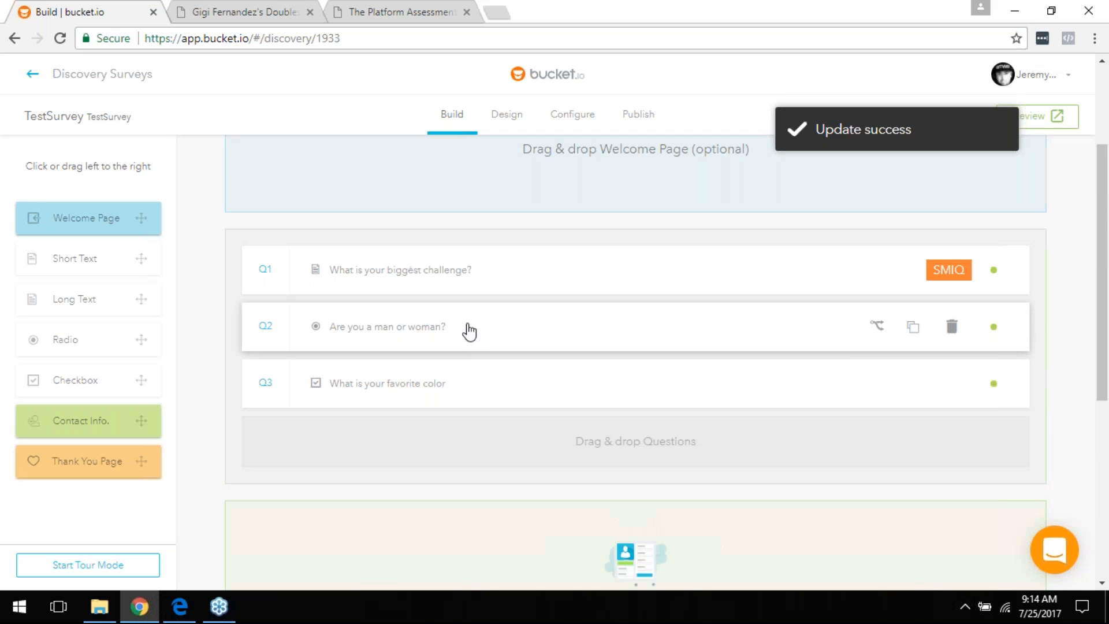
scroll(471, 325, down, 3)
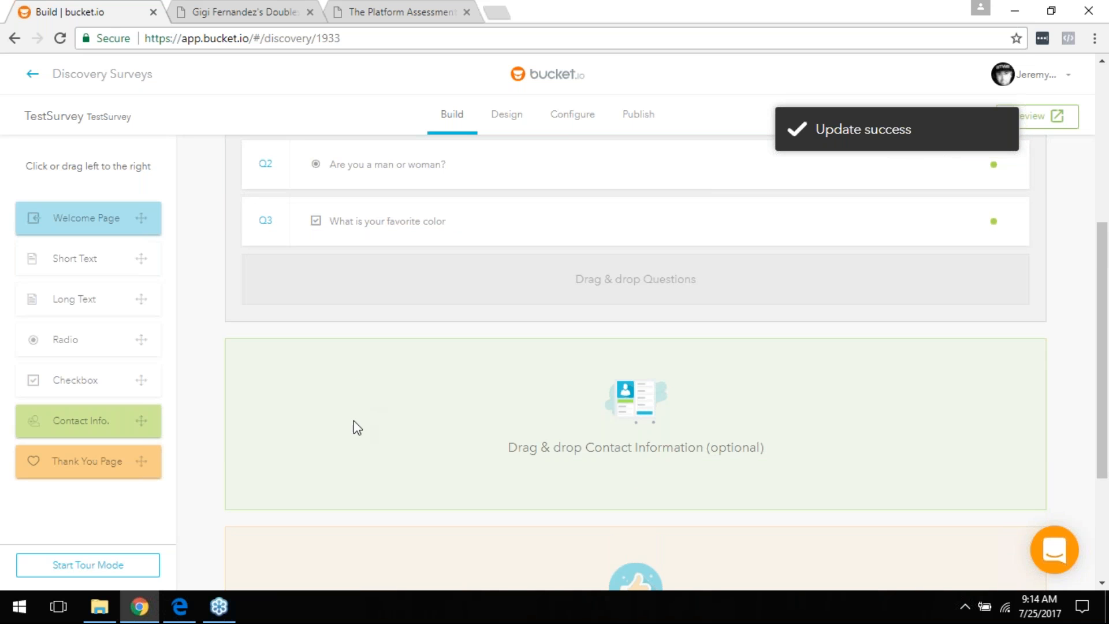
scroll(111, 375, up, 3)
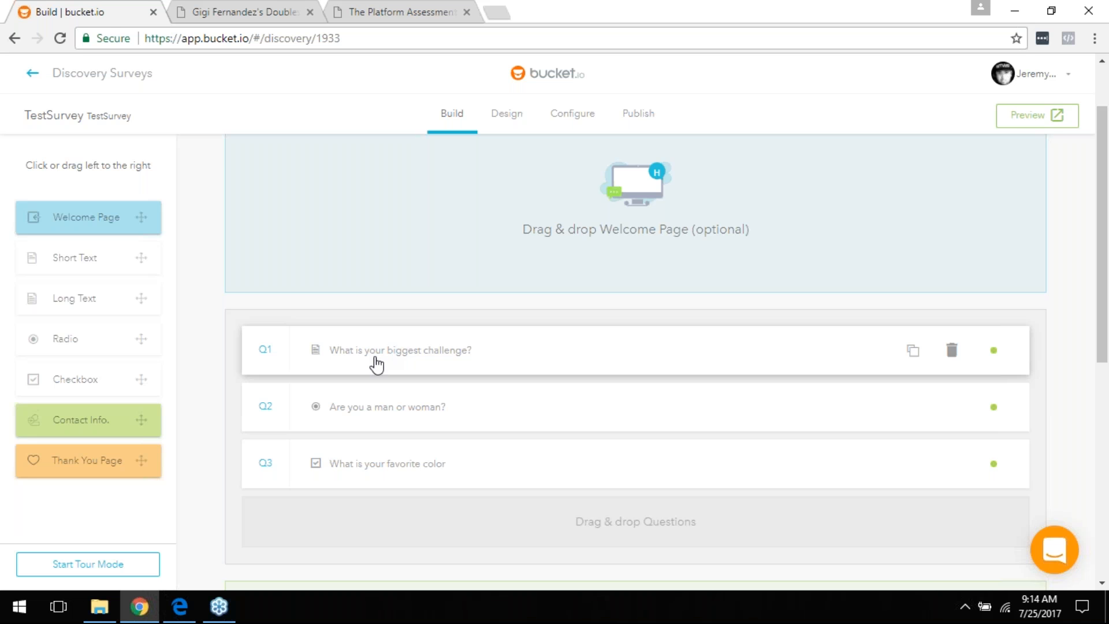
scroll(375, 364, down, 3)
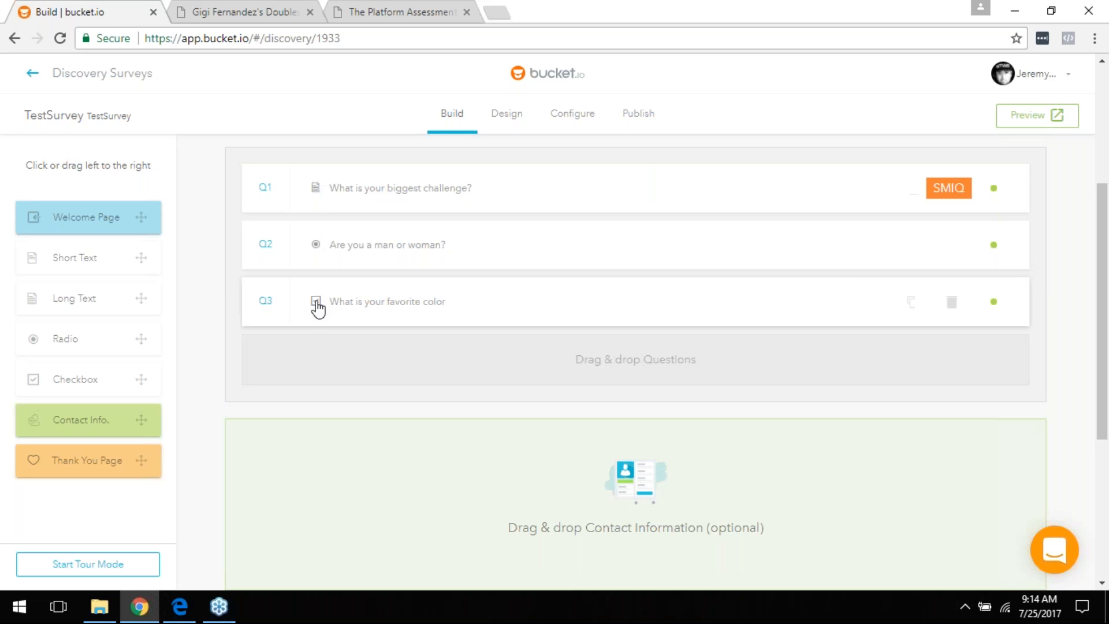
scroll(439, 387, down, 4)
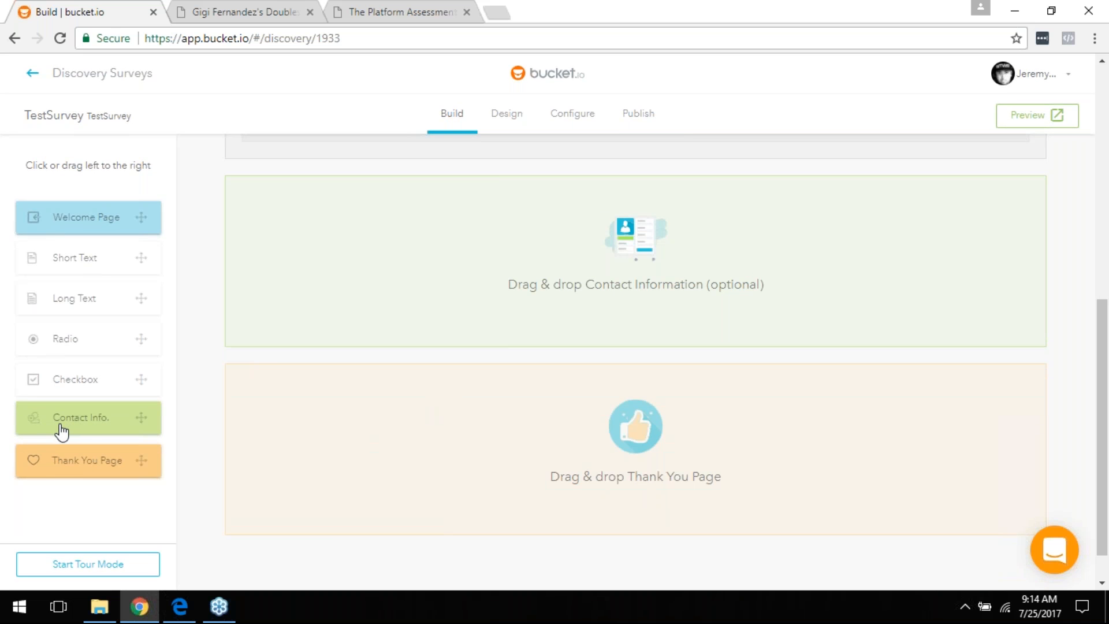
Step: Add a Contact Information page to the survey, leaving its media slot set to Image
drag(60, 430, 543, 262)
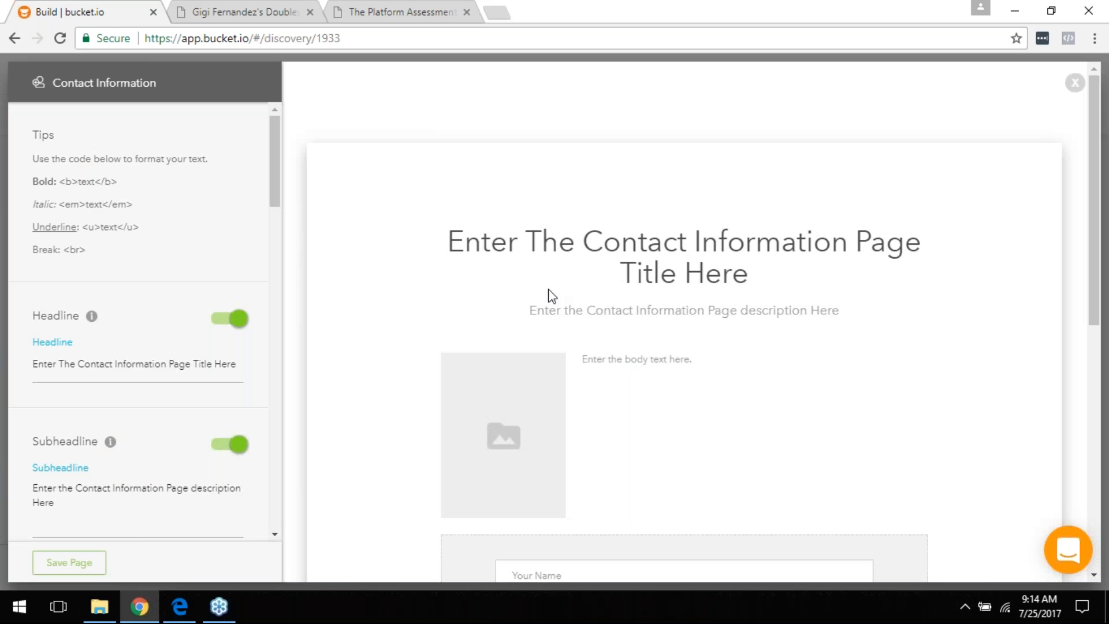
scroll(127, 315, down, 3)
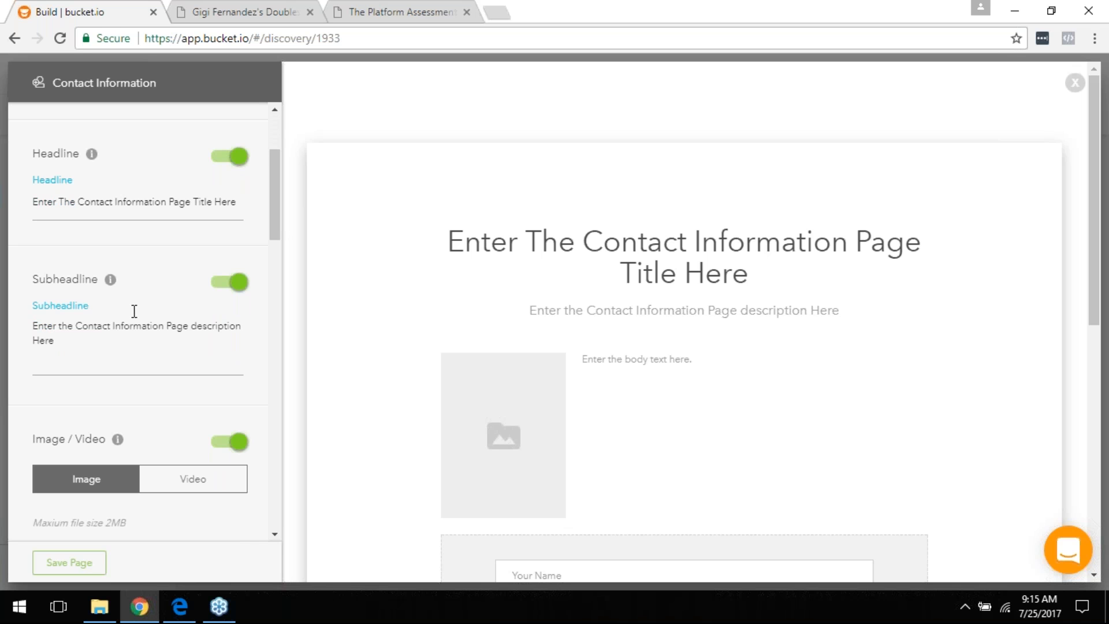
scroll(145, 323, up, 3)
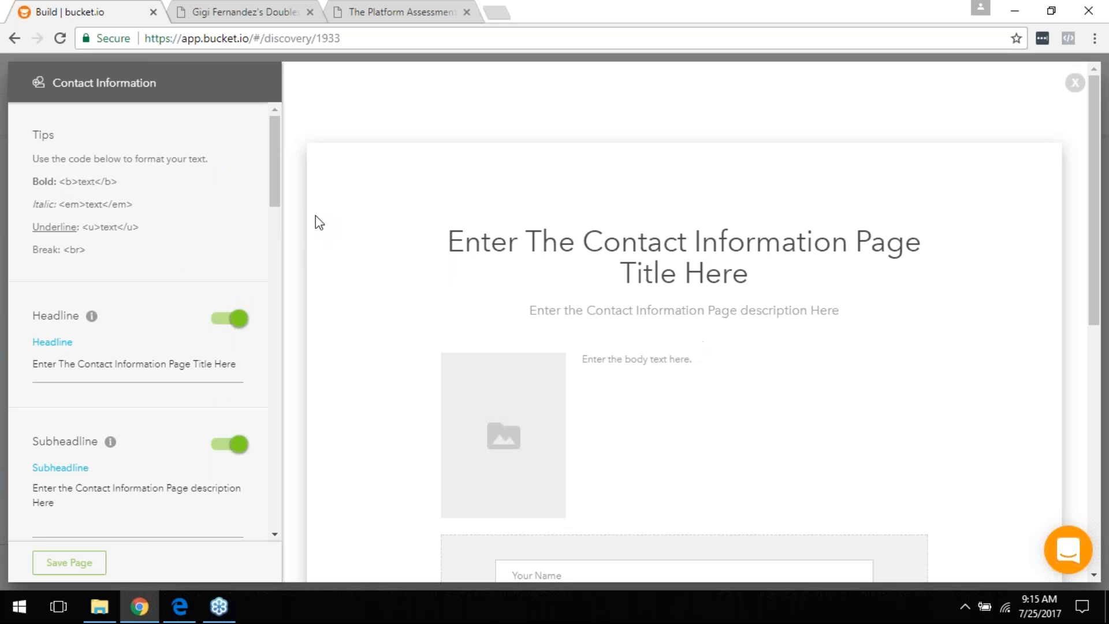
drag(272, 195, 314, 250)
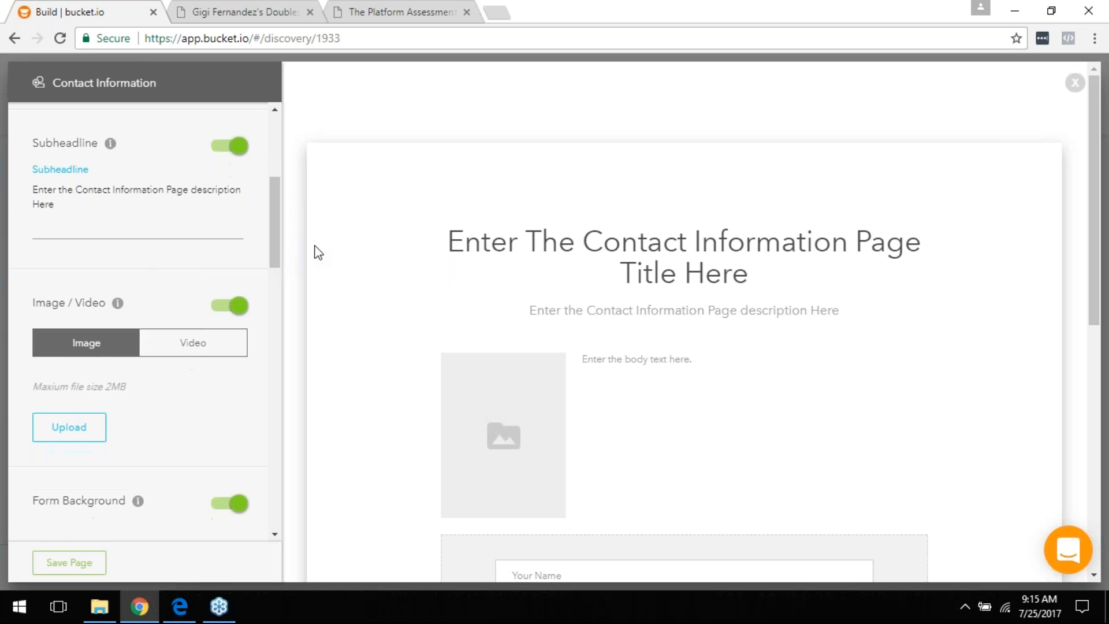
click(168, 350)
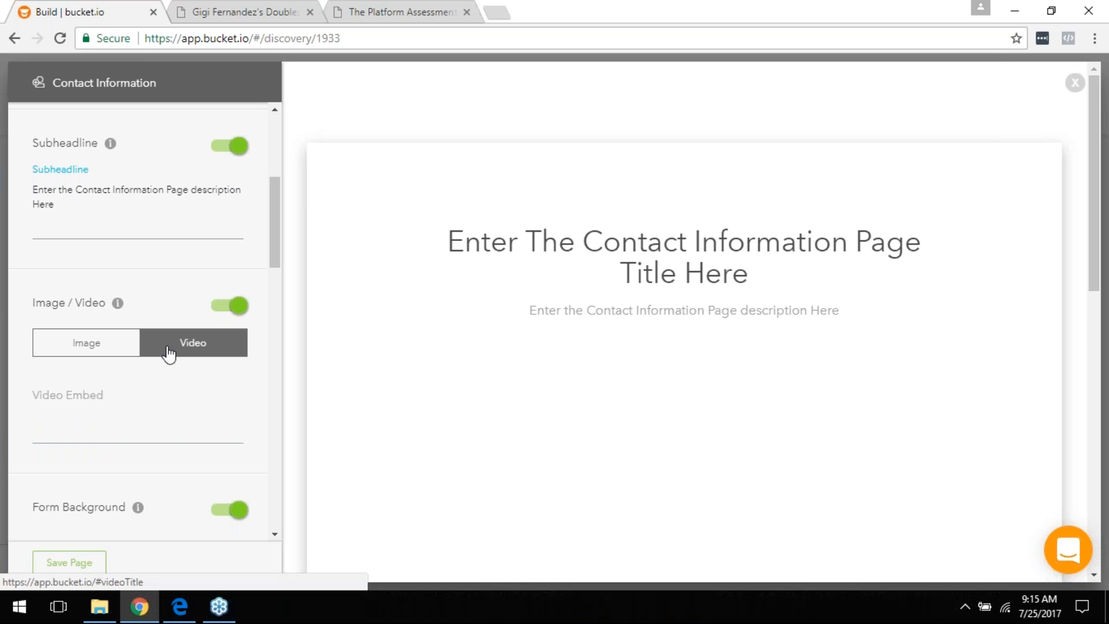
click(87, 347)
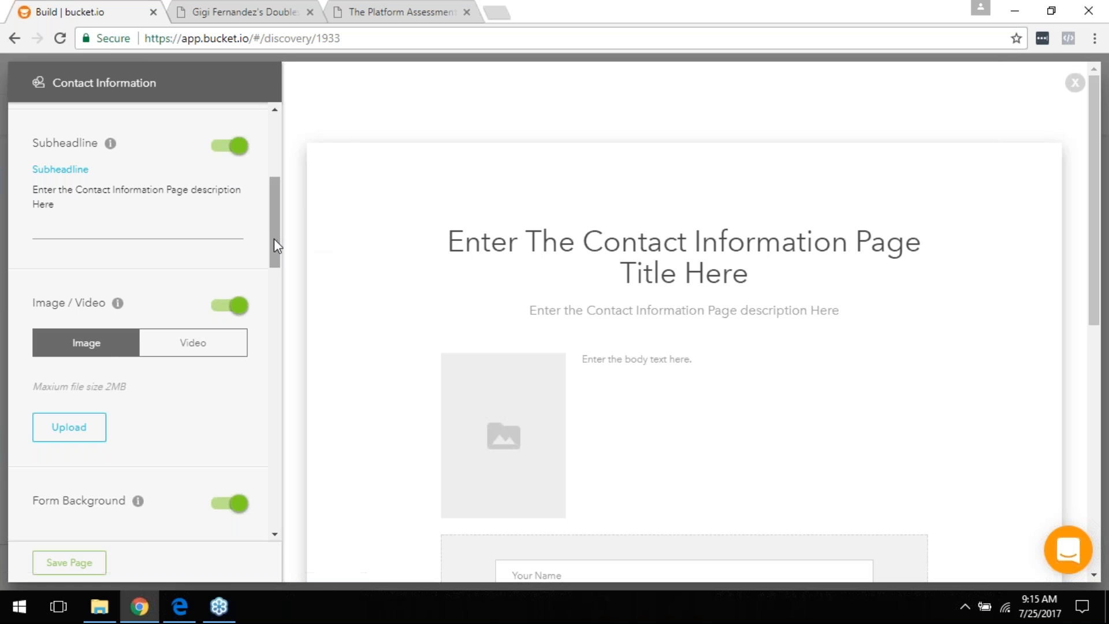
drag(274, 238, 277, 274)
Step: Switch off the contact page's Image / Video and Body Text sections
click(227, 177)
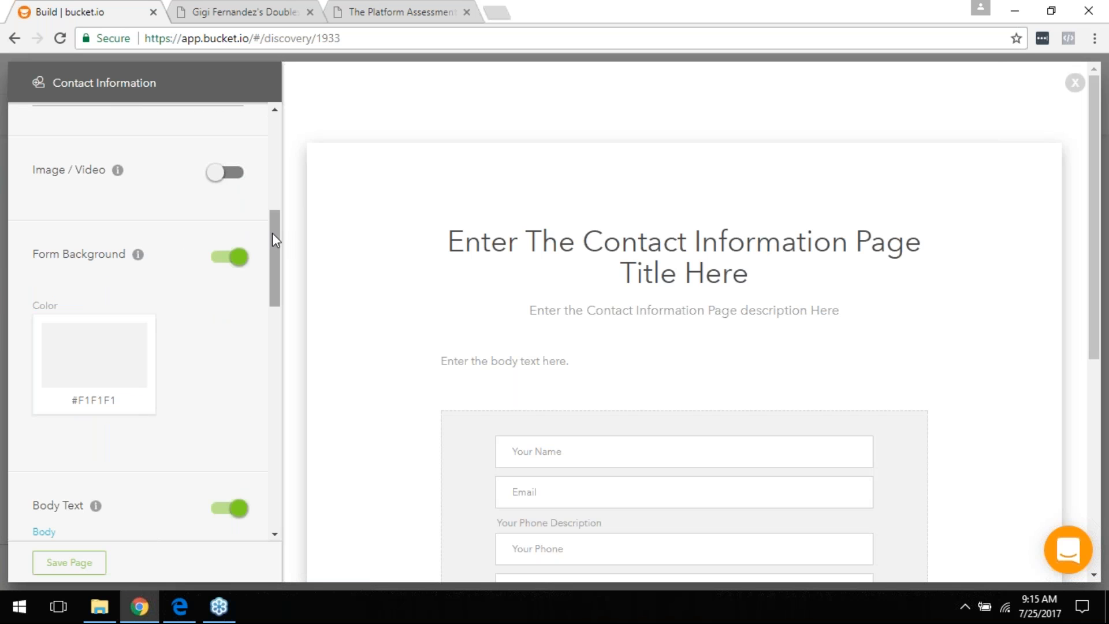
scroll(276, 259, down, 1)
scroll(277, 266, down, 5)
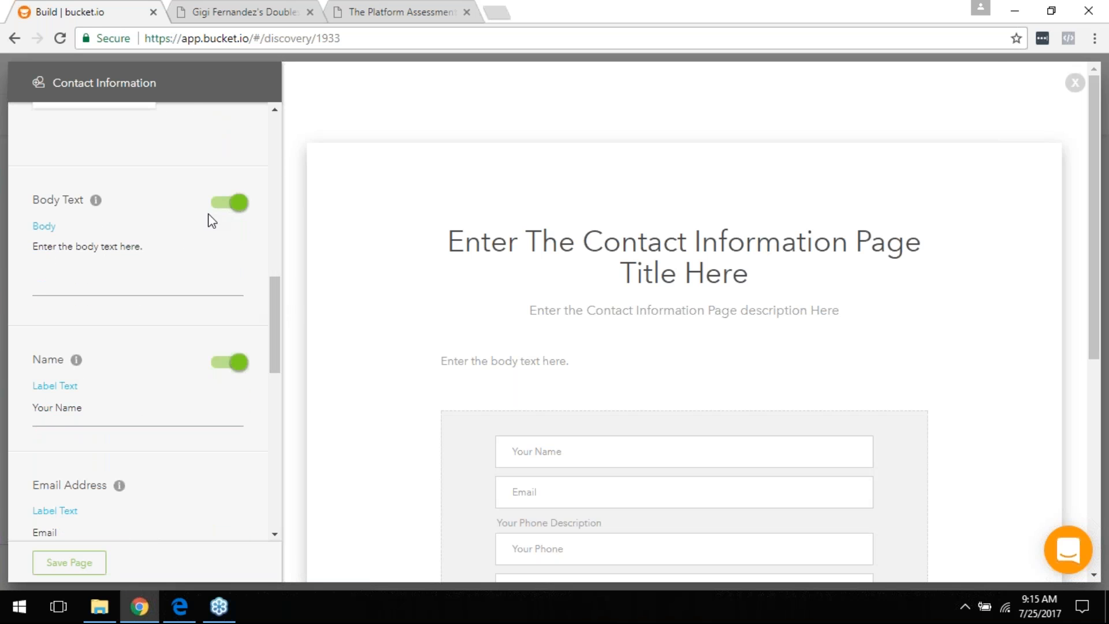
click(223, 207)
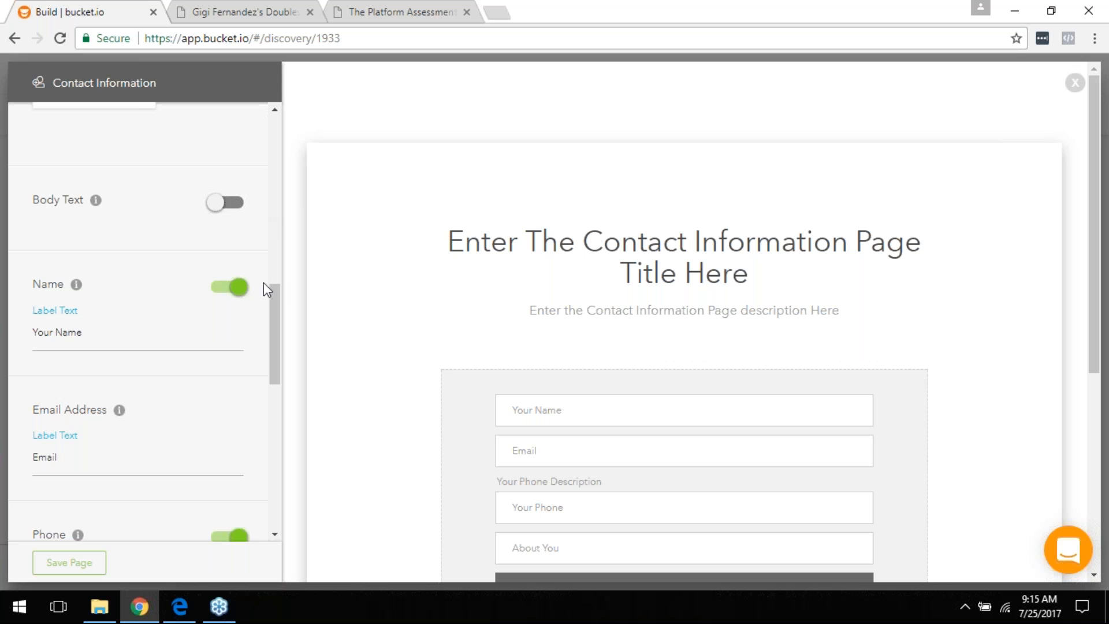
drag(278, 321, 279, 347)
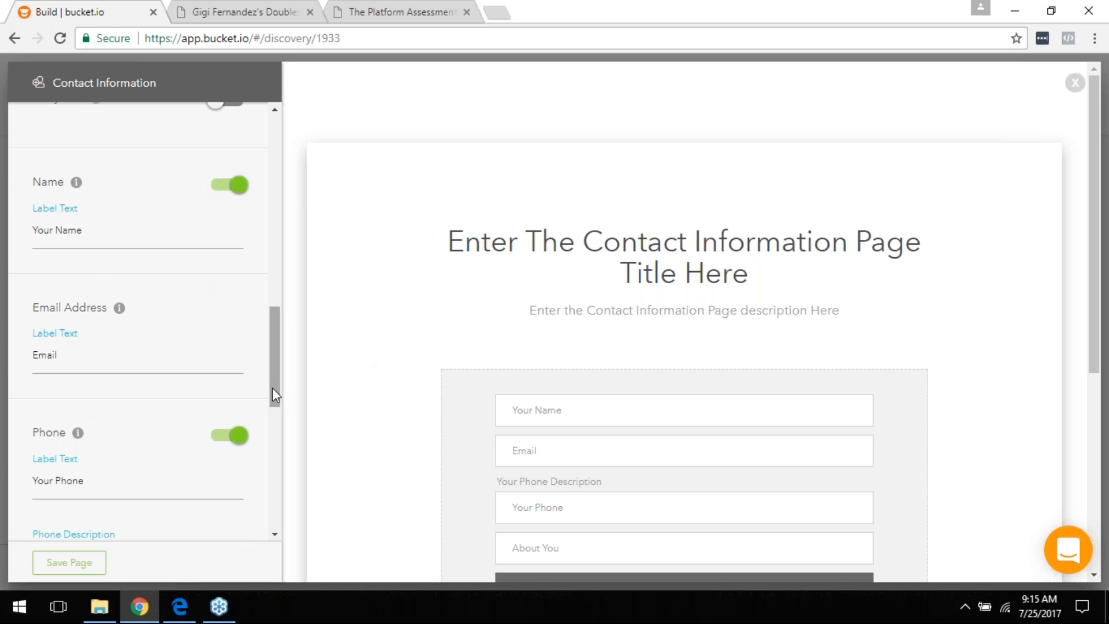
drag(275, 363, 272, 441)
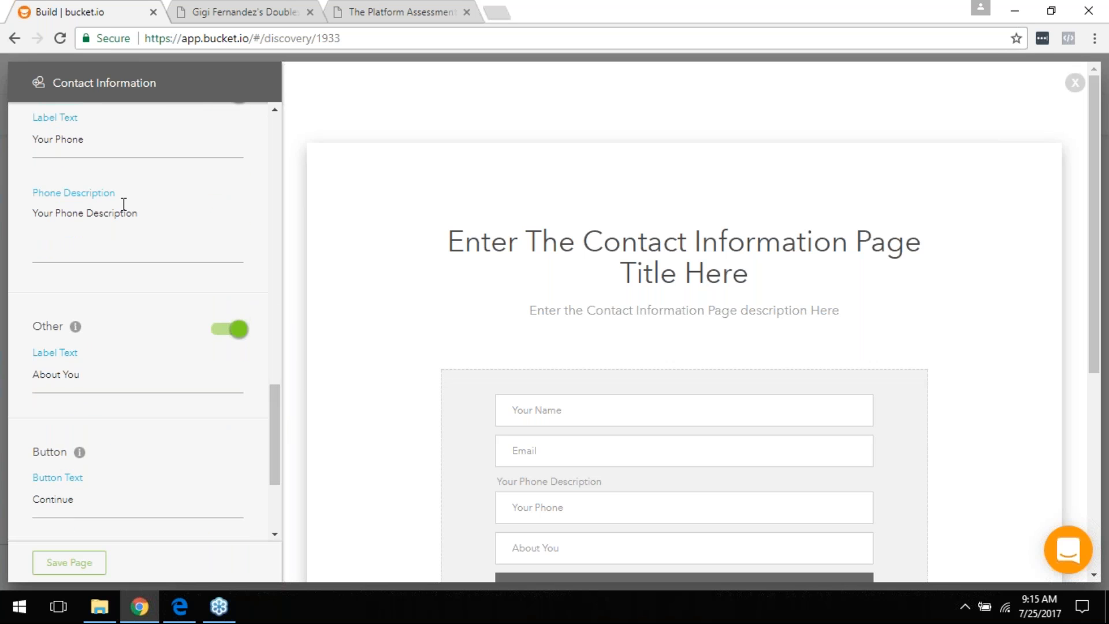
Step: Switch off the Other field on the contact form
click(172, 238)
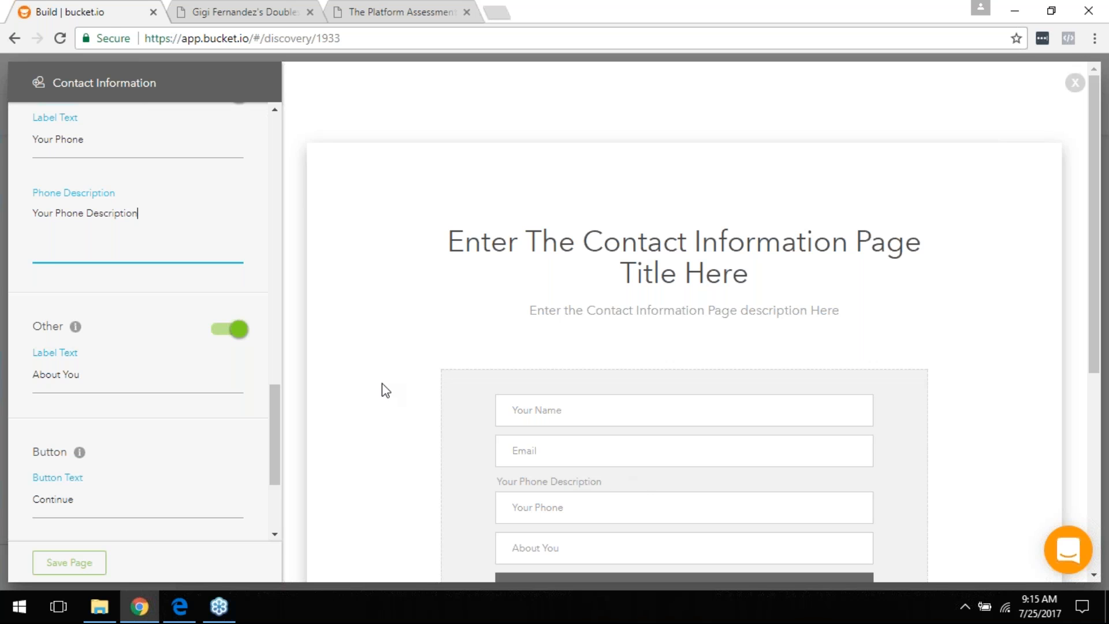
key(ctrl+a)
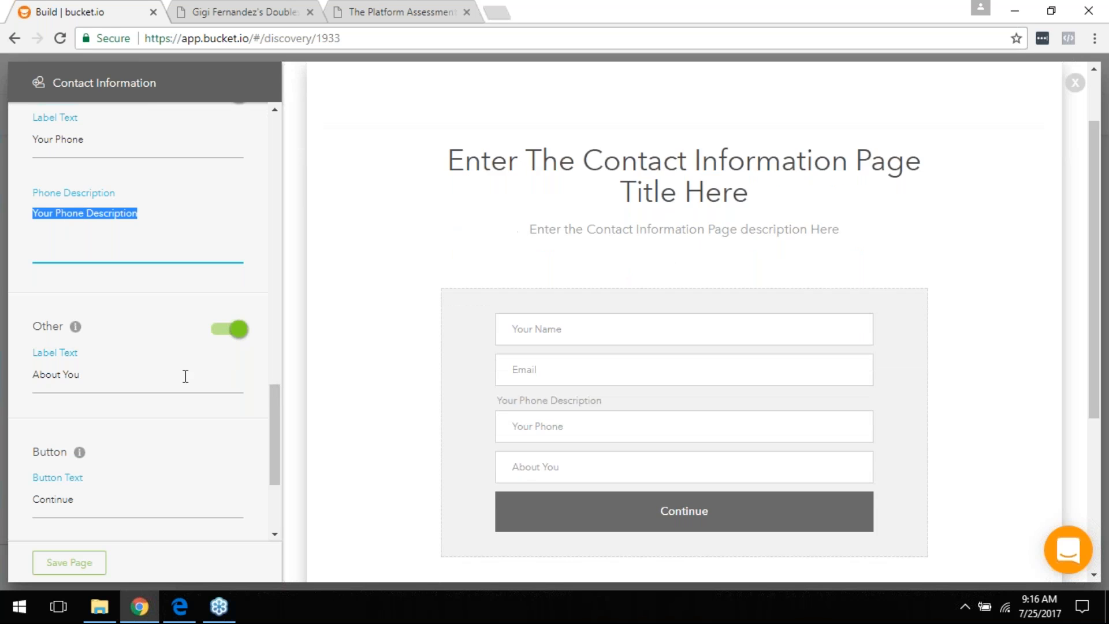
click(228, 334)
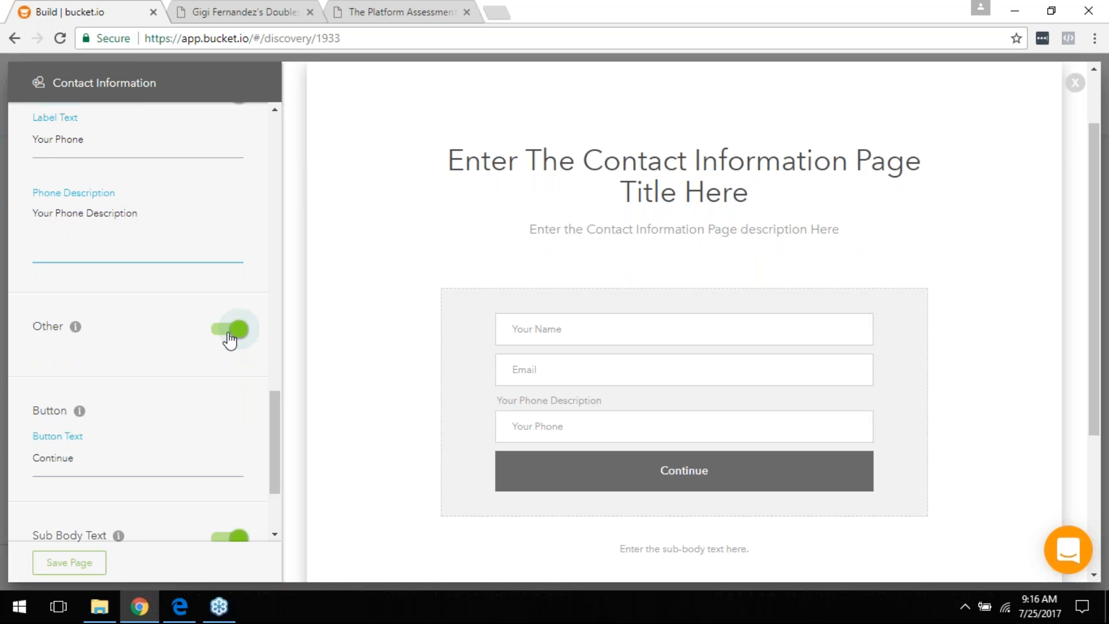
click(230, 334)
scroll(230, 341, down, 3)
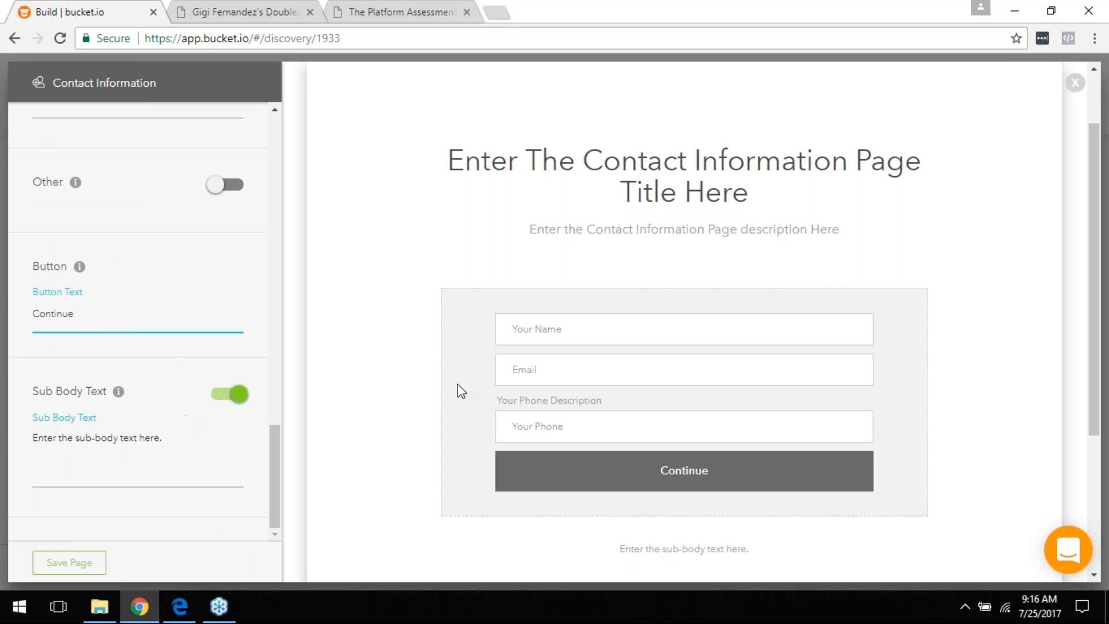
Step: Hide the sub-body text and save the Contact Information page
click(163, 442)
key(ctrl+a)
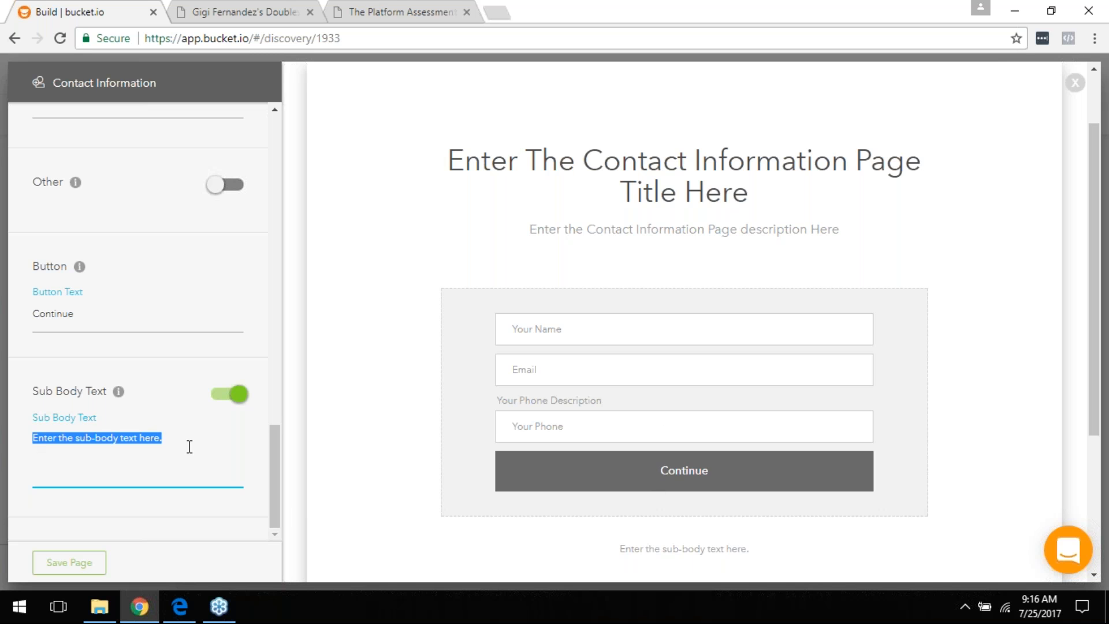
click(234, 398)
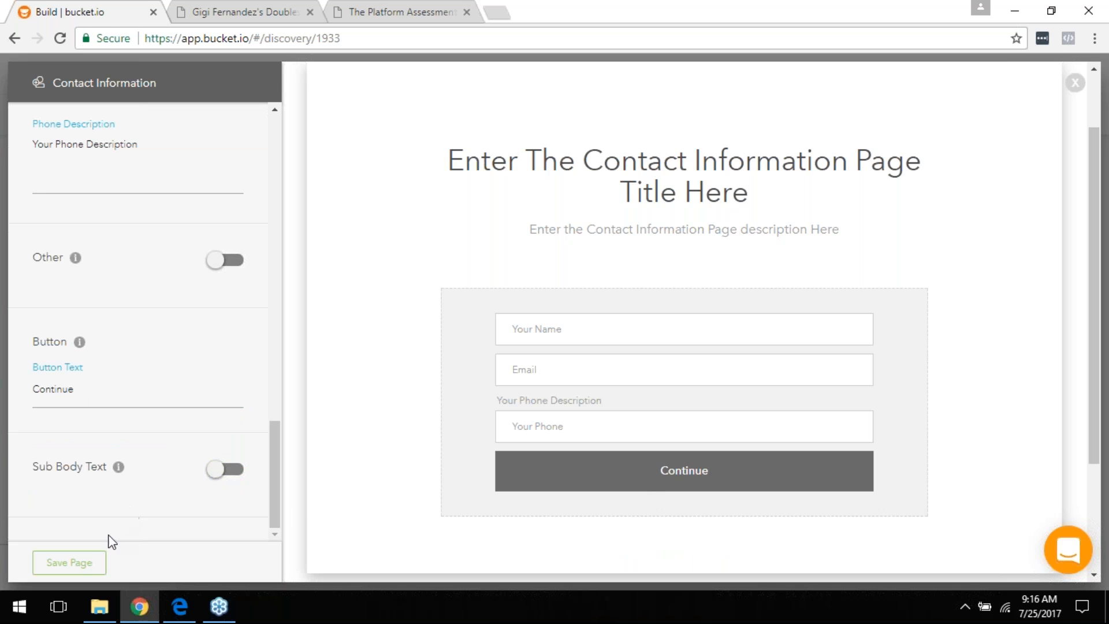
click(83, 563)
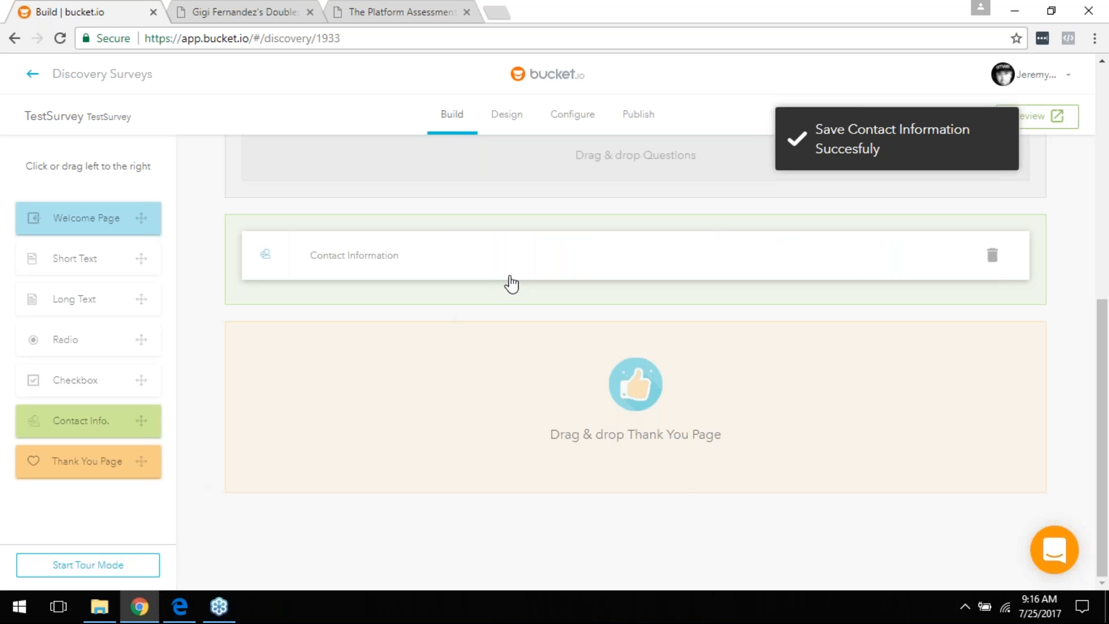
scroll(506, 295, up, 7)
scroll(510, 326, up, 1)
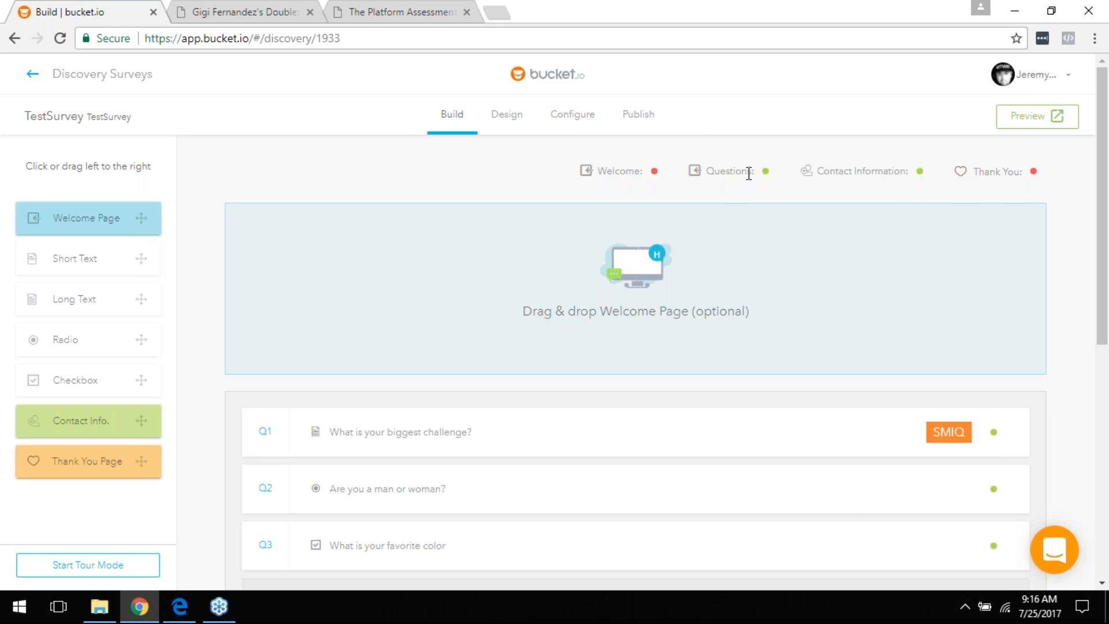
scroll(828, 334, down, 7)
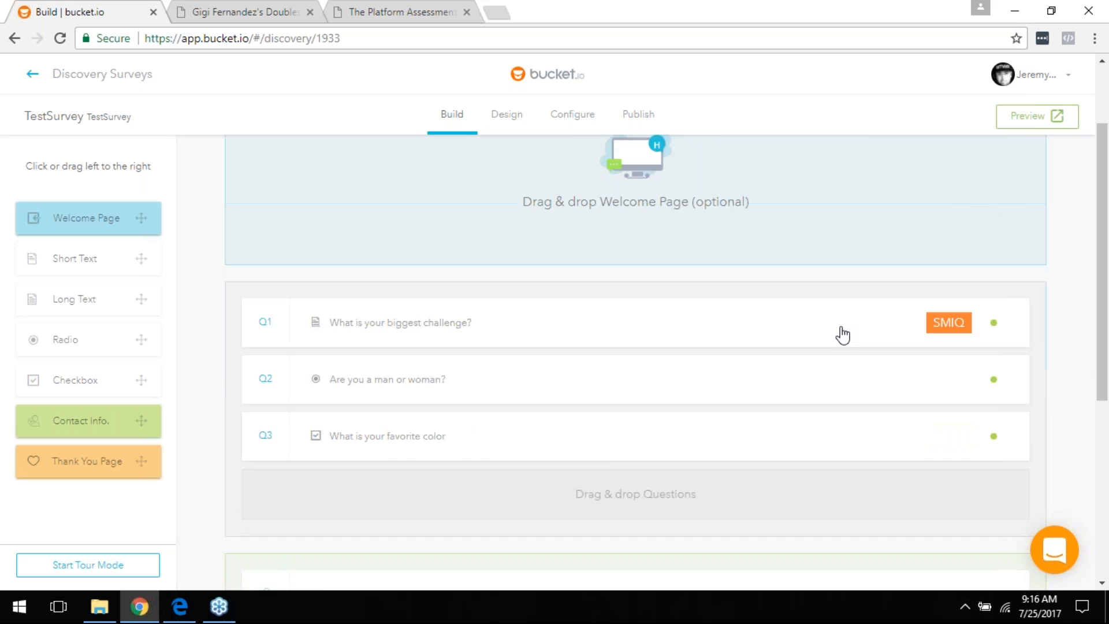
scroll(334, 402, down, 1)
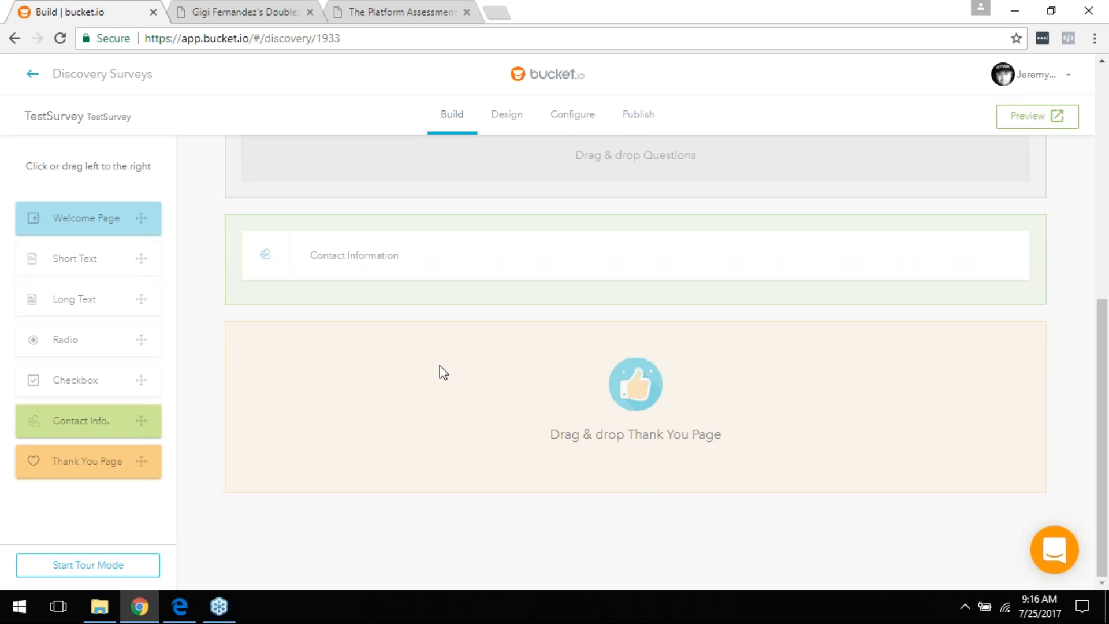
Step: Add a Thank You page and turn off its Body Text, keeping the 'Next' button
drag(94, 463, 472, 400)
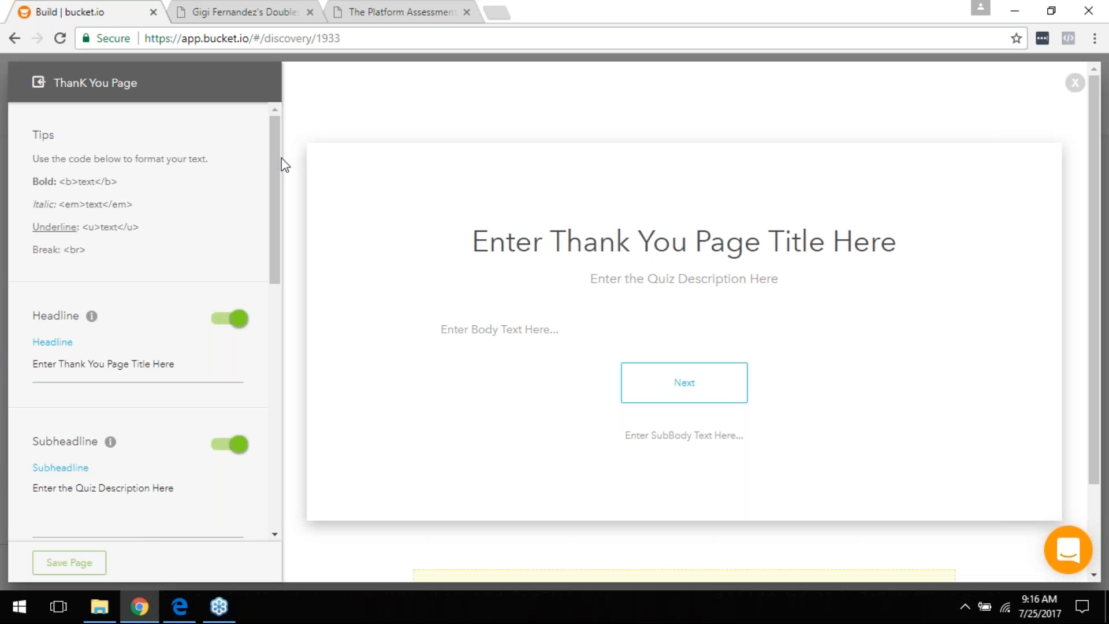
drag(277, 159, 282, 224)
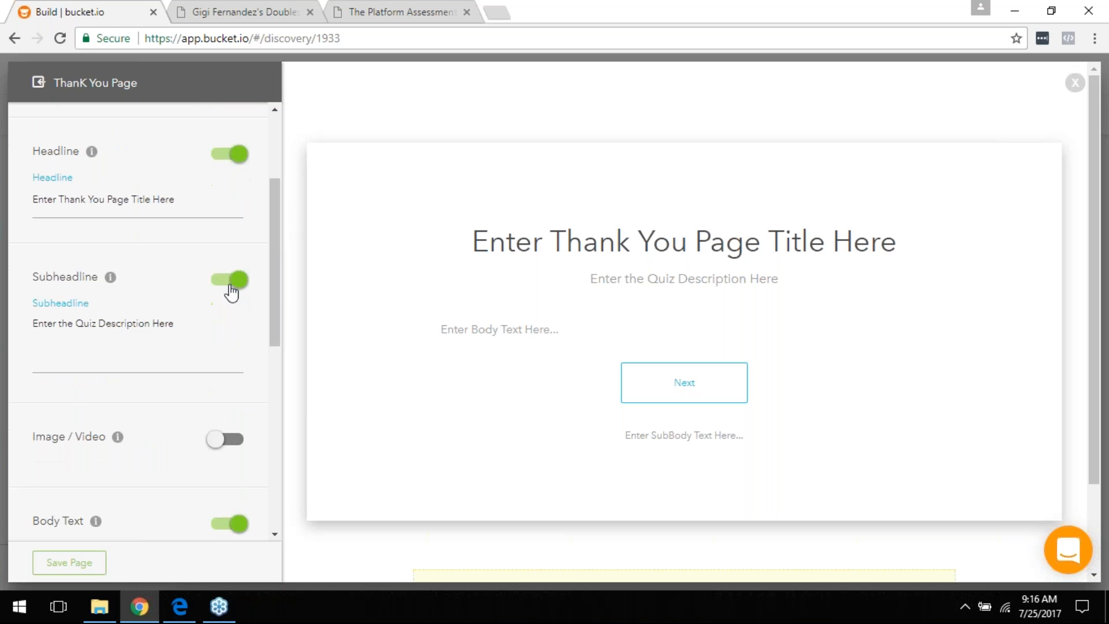
scroll(232, 449, down, 1)
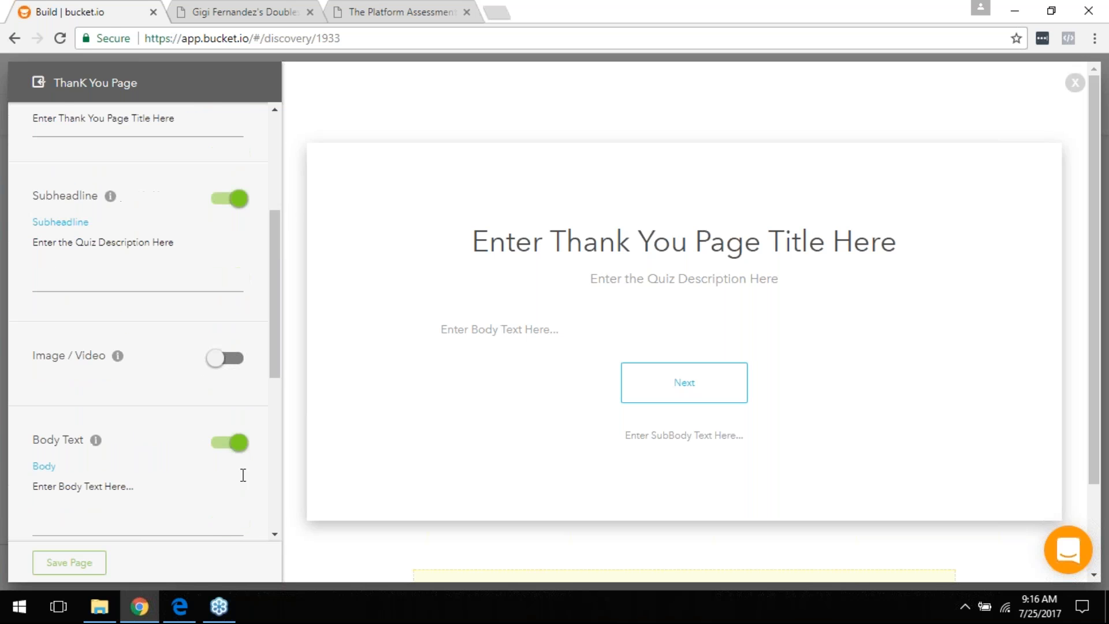
click(220, 445)
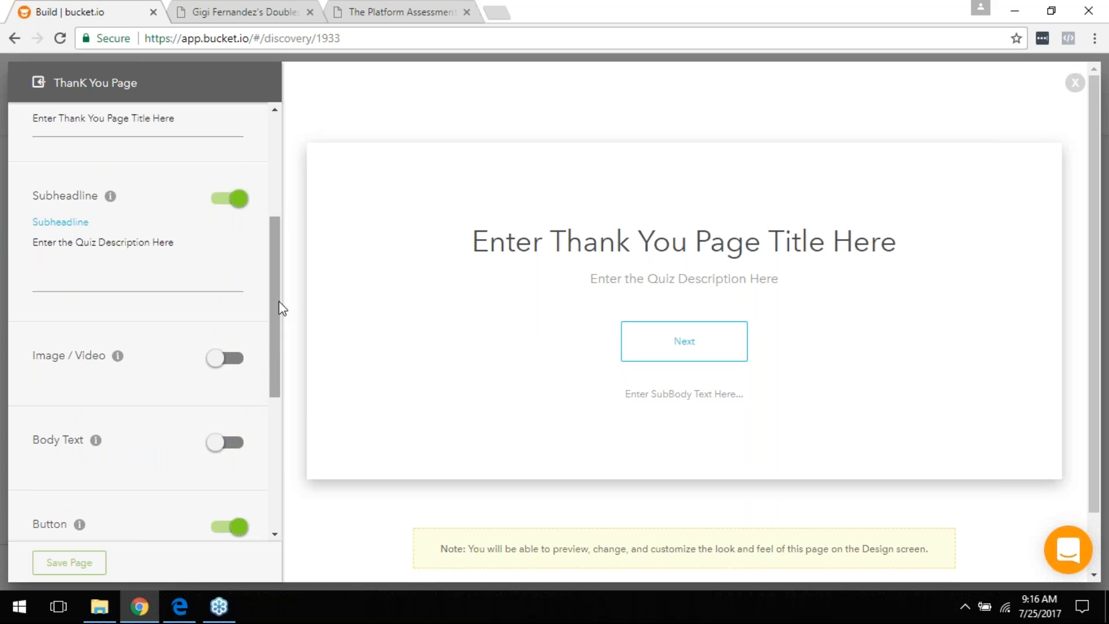
drag(280, 307, 273, 390)
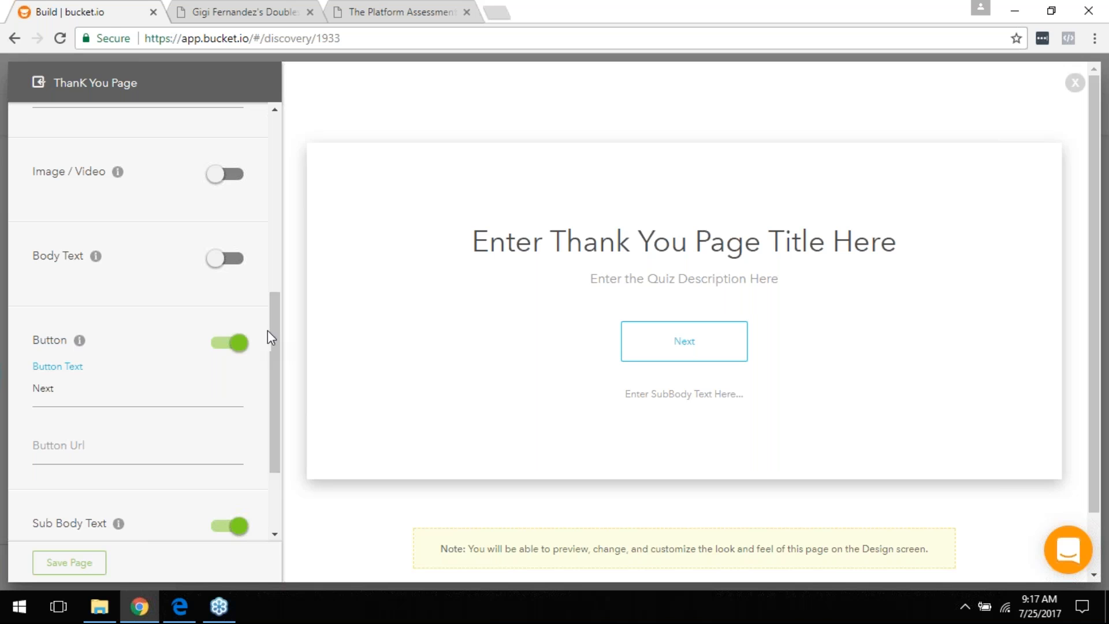
drag(272, 344, 247, 376)
click(120, 377)
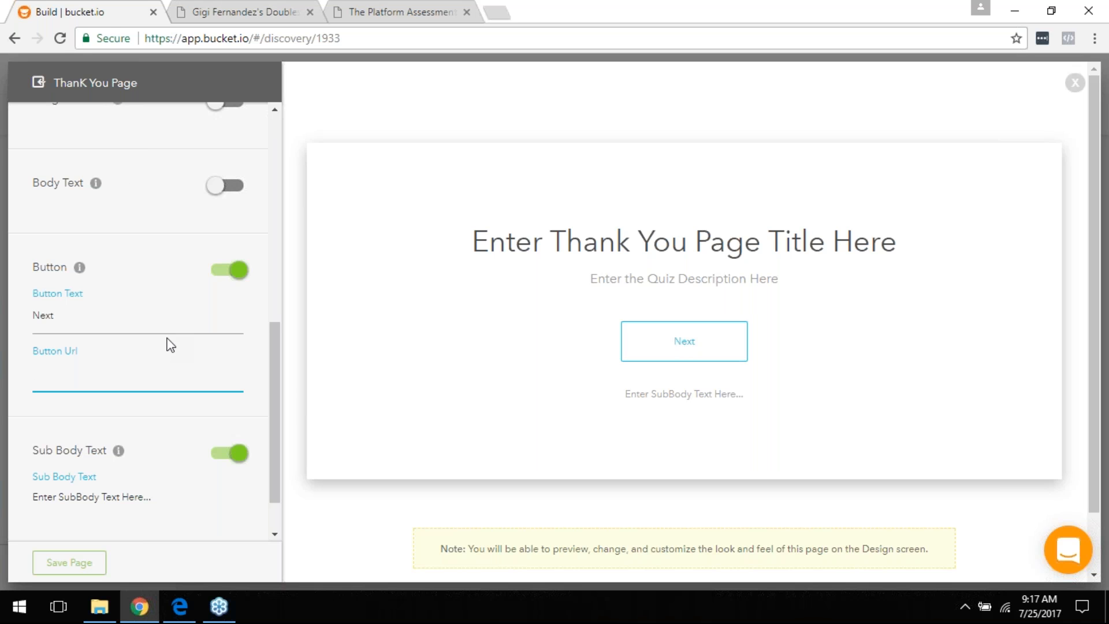
Step: Relabel the Thank You page button 'Visit us on Facebook'
double_click(54, 315)
text(Dow)
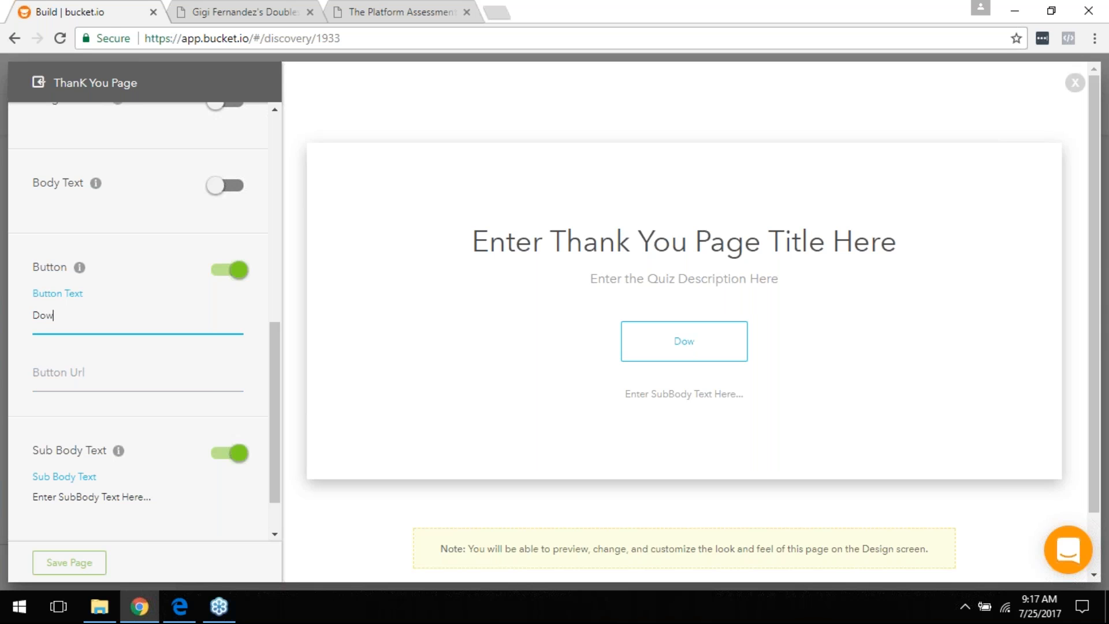
text(nload Now...)
click(136, 368)
click(147, 326)
key(ctrl+a)
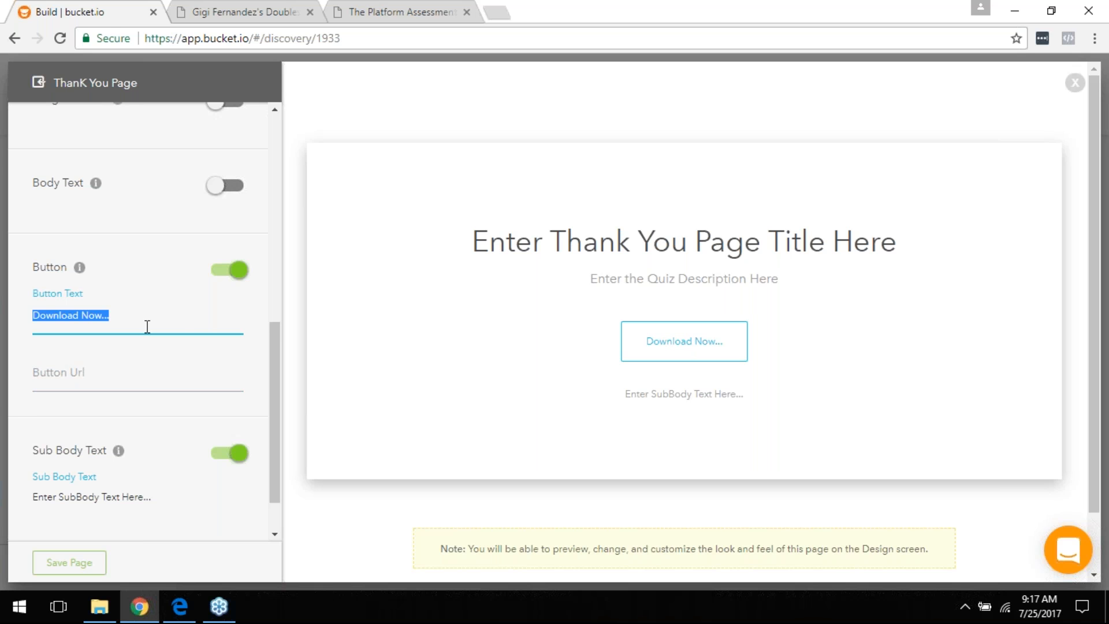
text(Get Y)
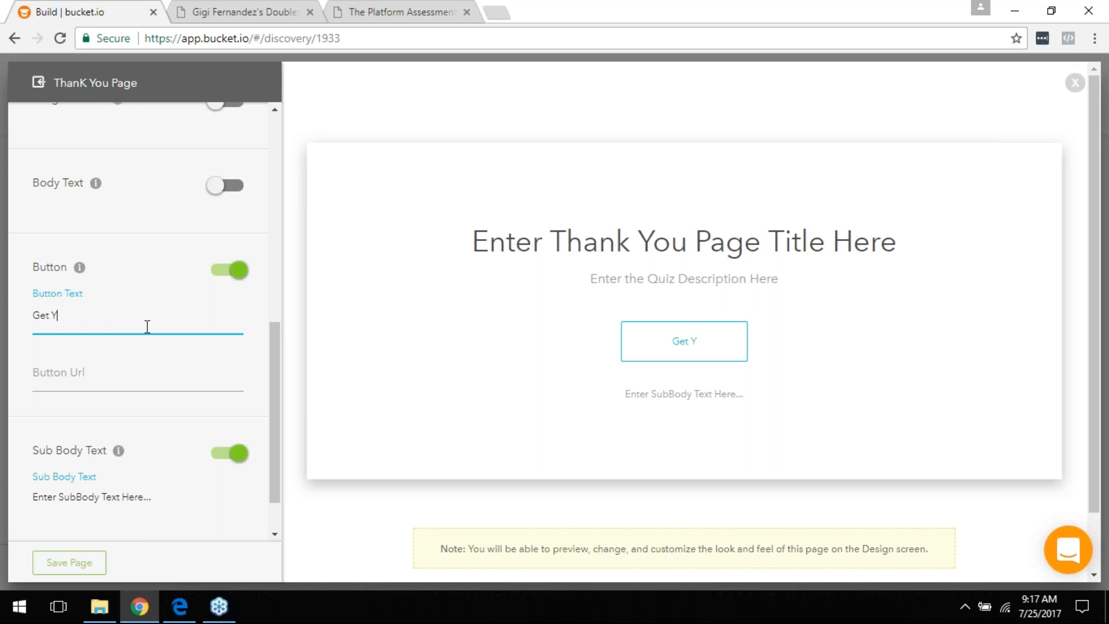
text(our Coupon Now...)
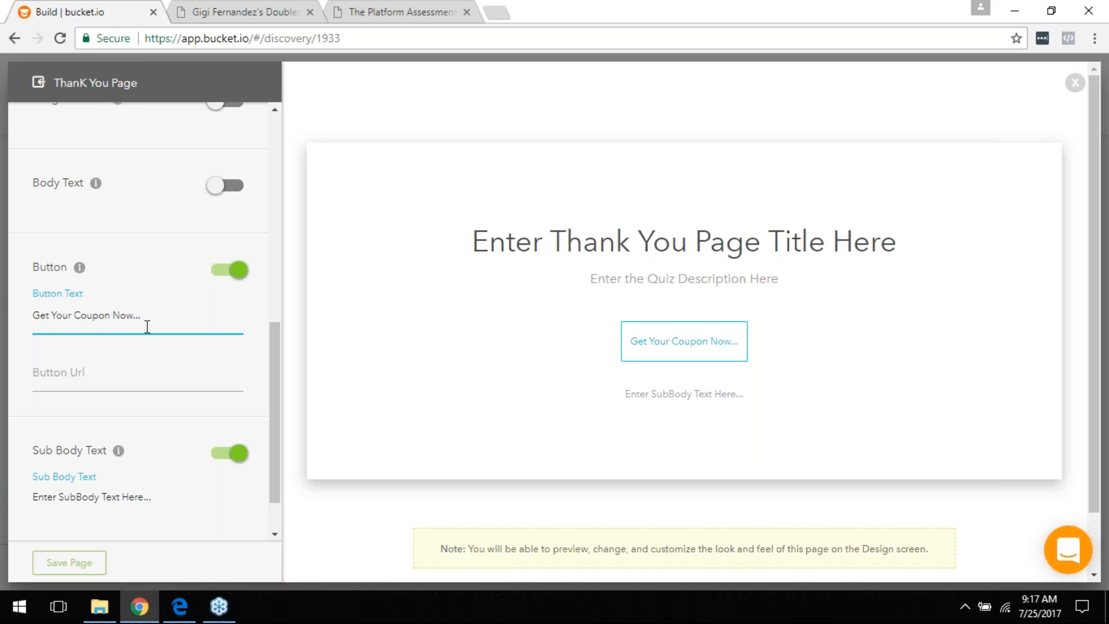
click(137, 381)
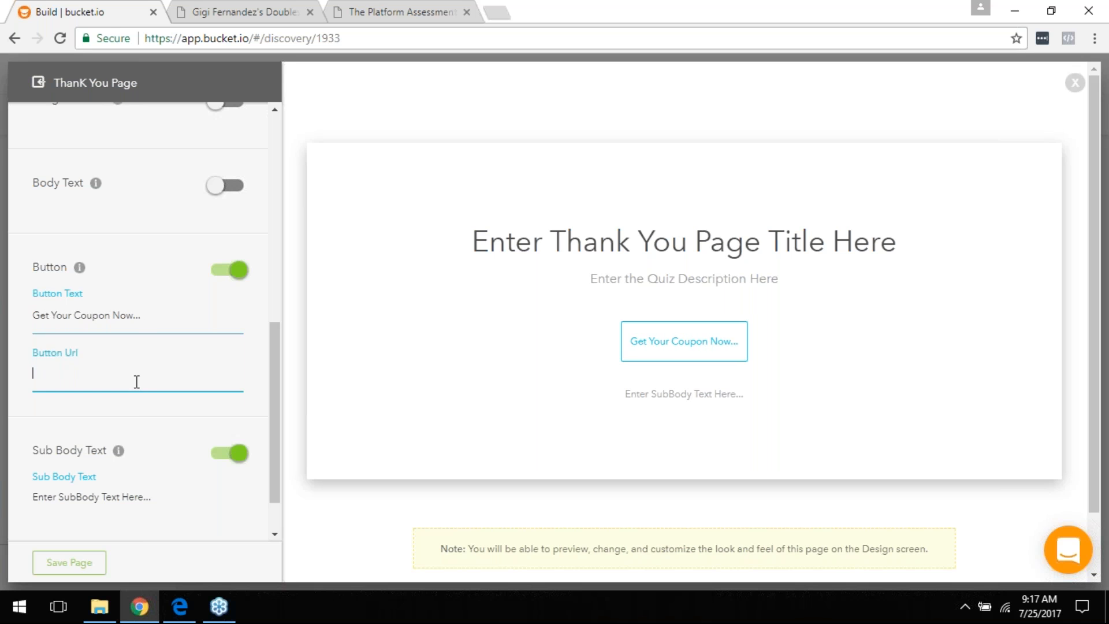
triple_click(122, 315)
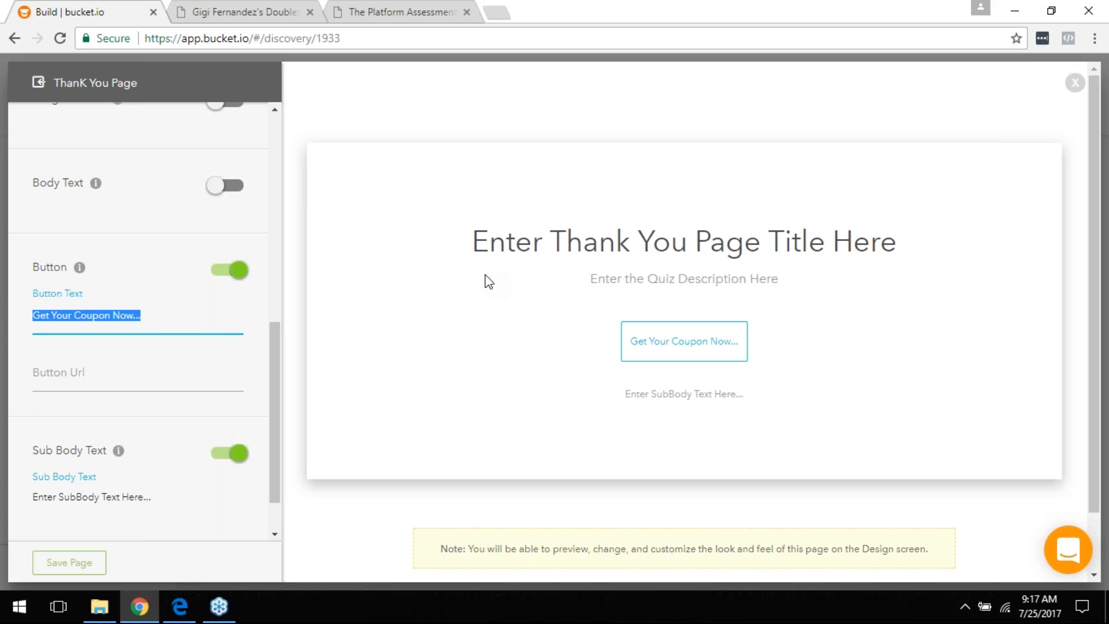
text(Visi)
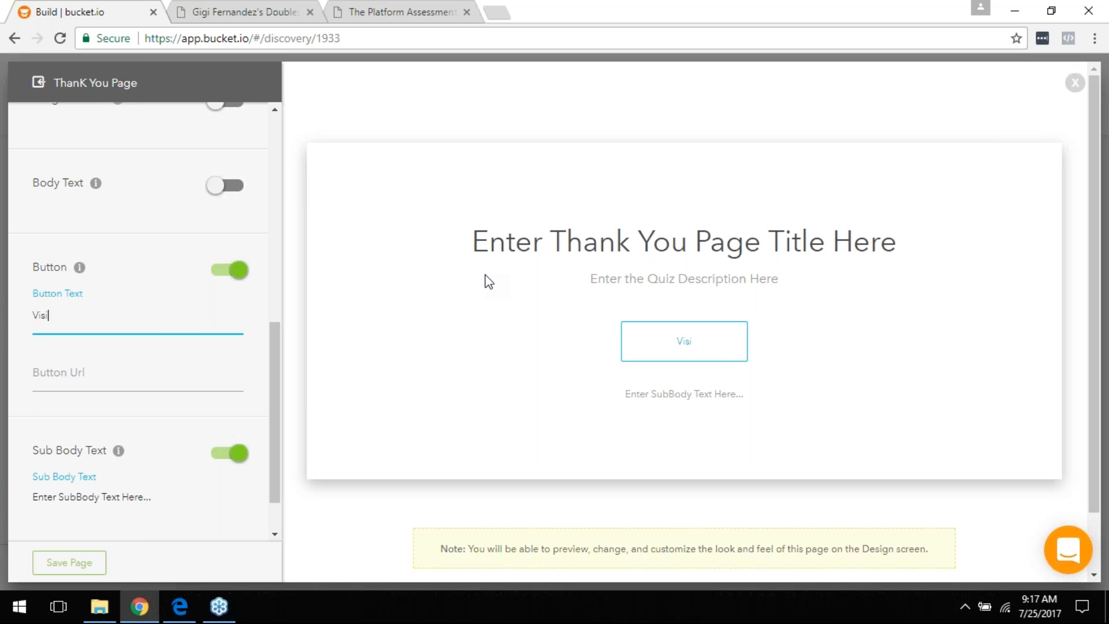
text(t us on Facebook)
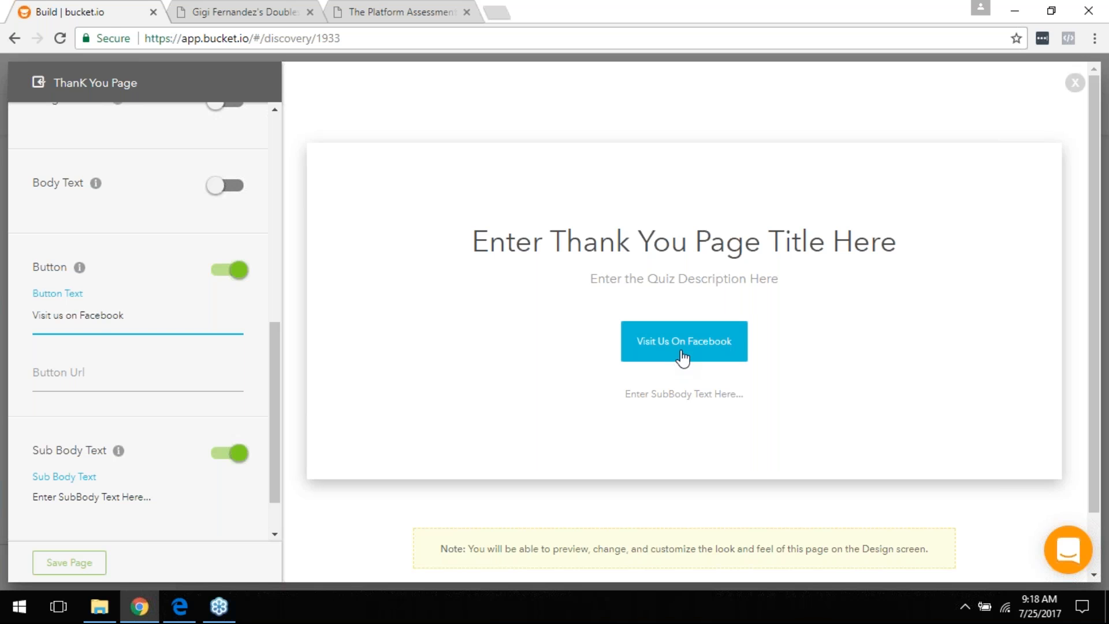
click(94, 379)
text(facebook.com/bucket_io)
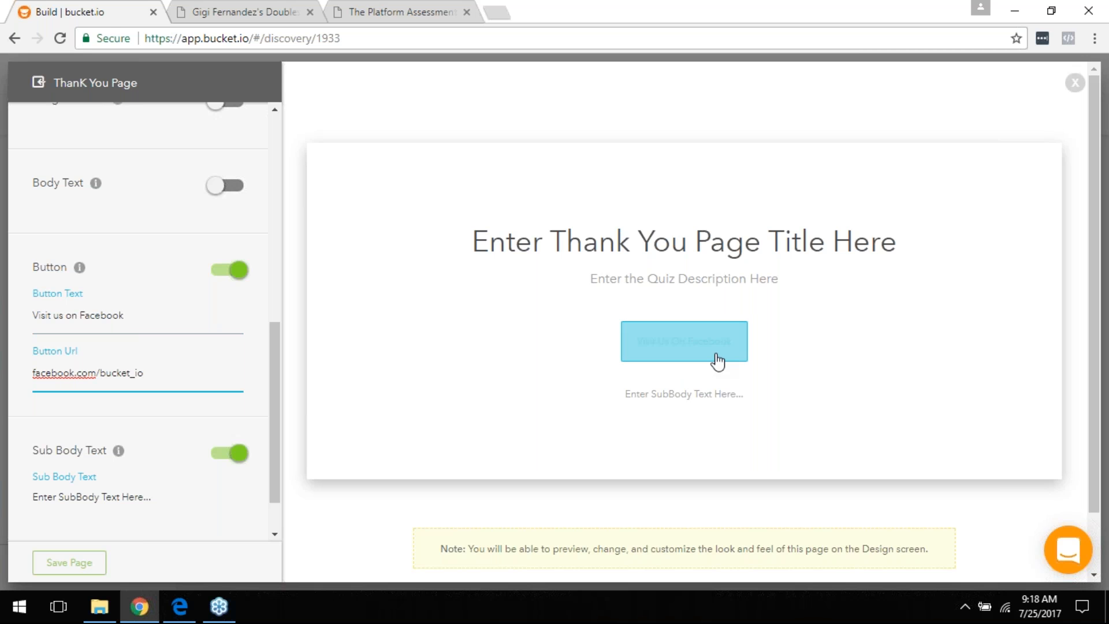
scroll(685, 341, down, 2)
click(226, 455)
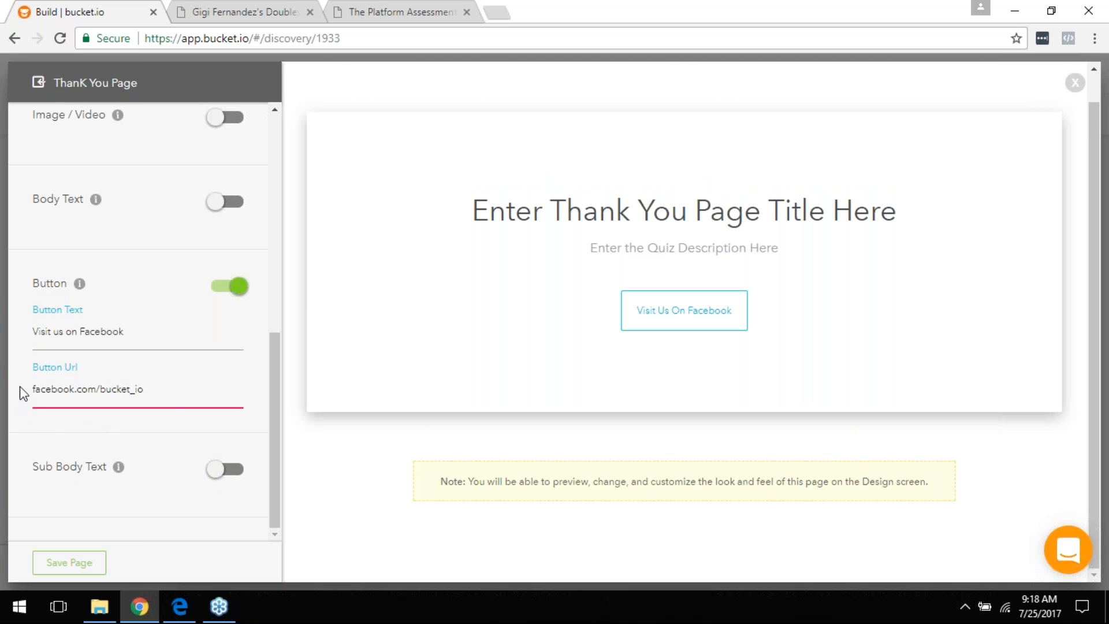
click(41, 391)
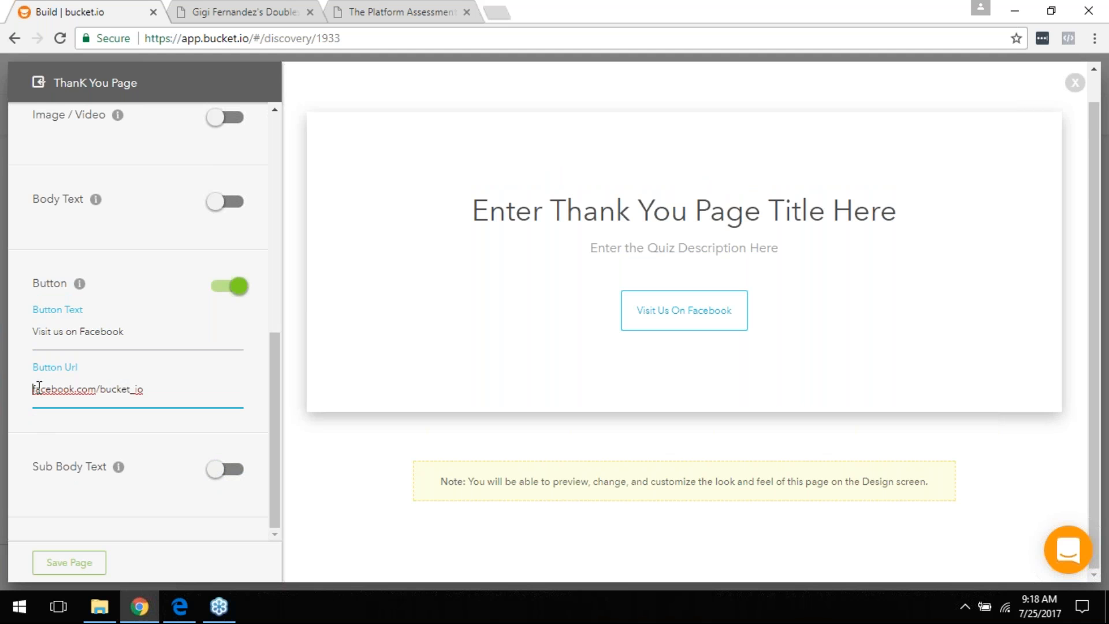
text(http://)
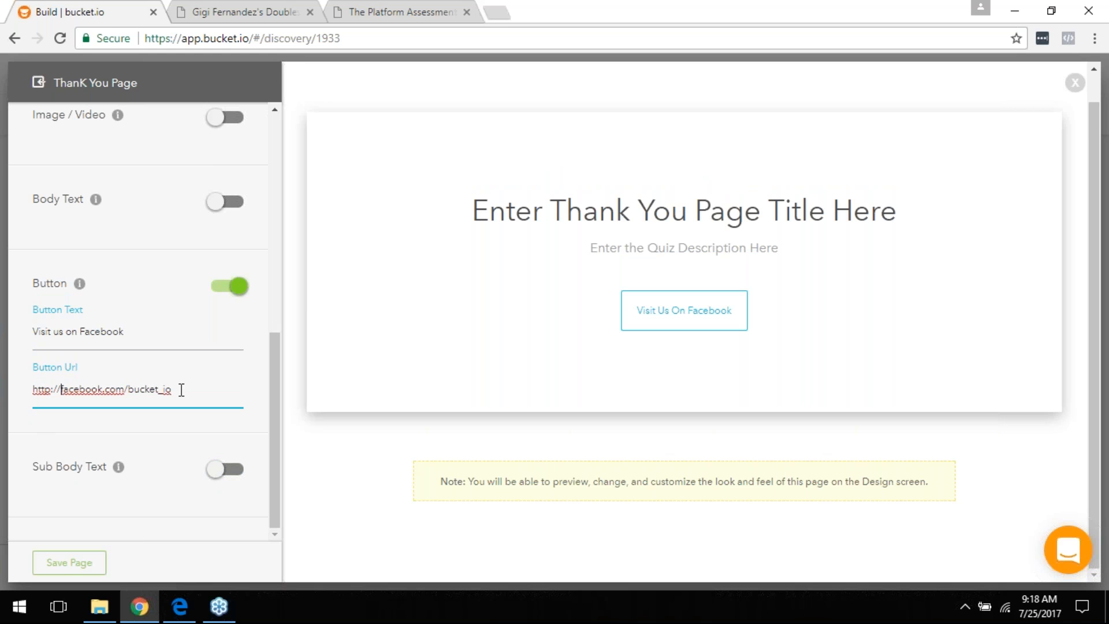
click(69, 563)
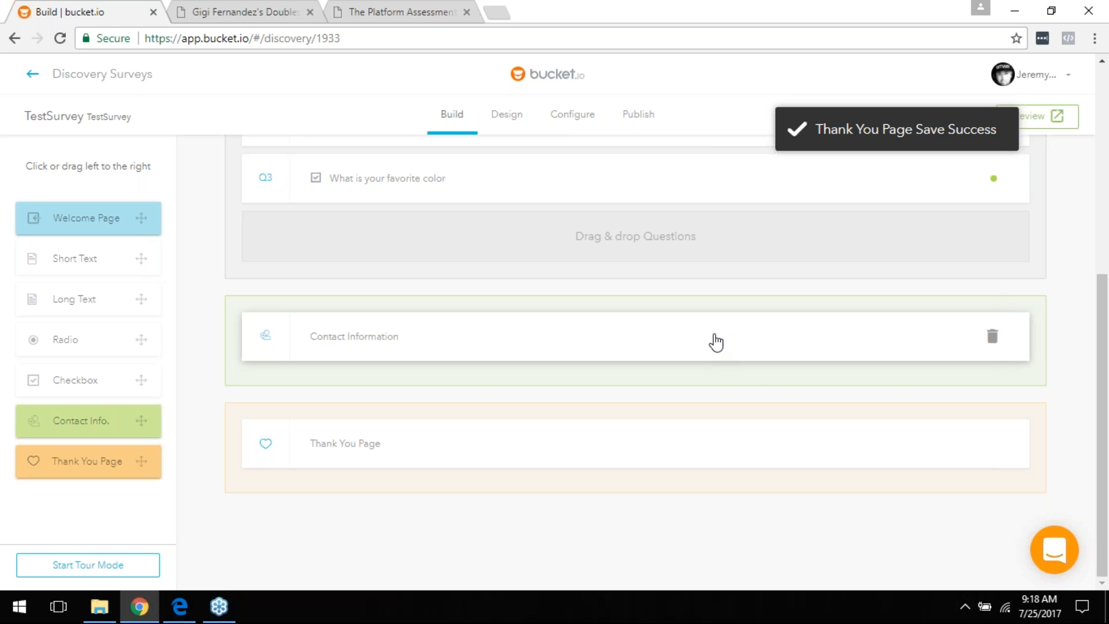
Step: Switch TestSurvey to its Design tab to show header, footer, font, background and colour settings
scroll(733, 388, up, 3)
scroll(730, 396, up, 4)
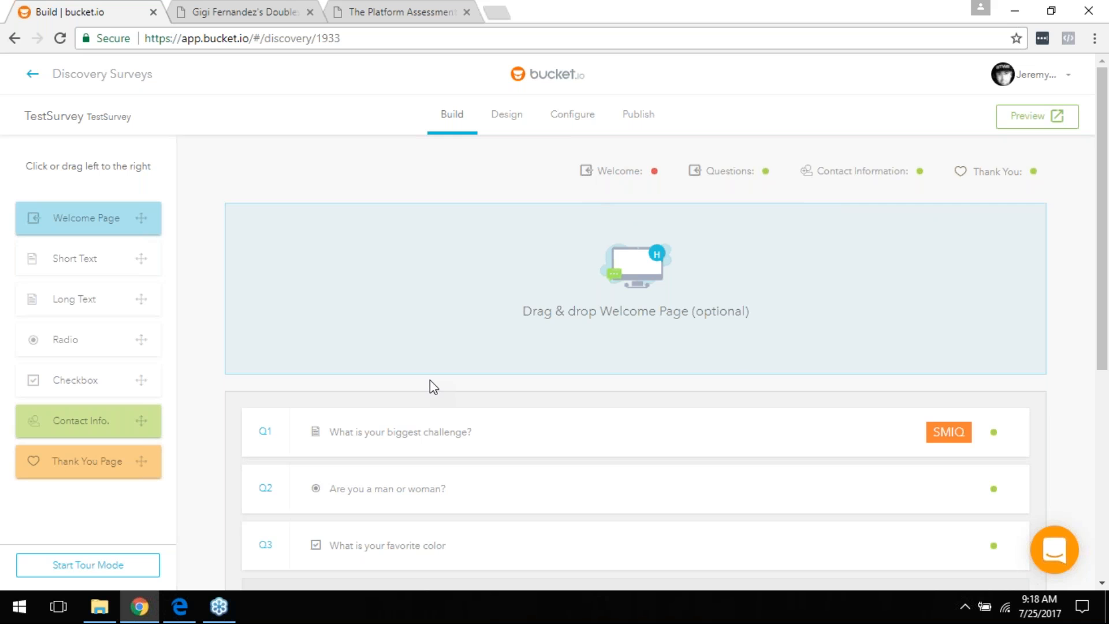
click(496, 115)
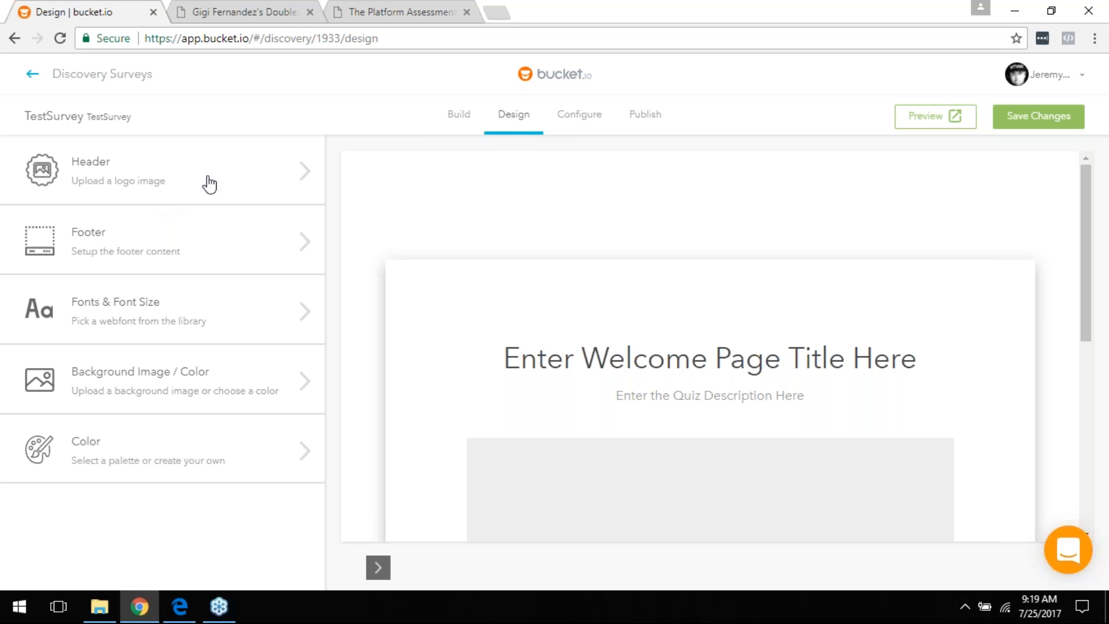
Step: Upload bucket-logo-short3 from Desktop > Ask as the survey's header logo
click(160, 170)
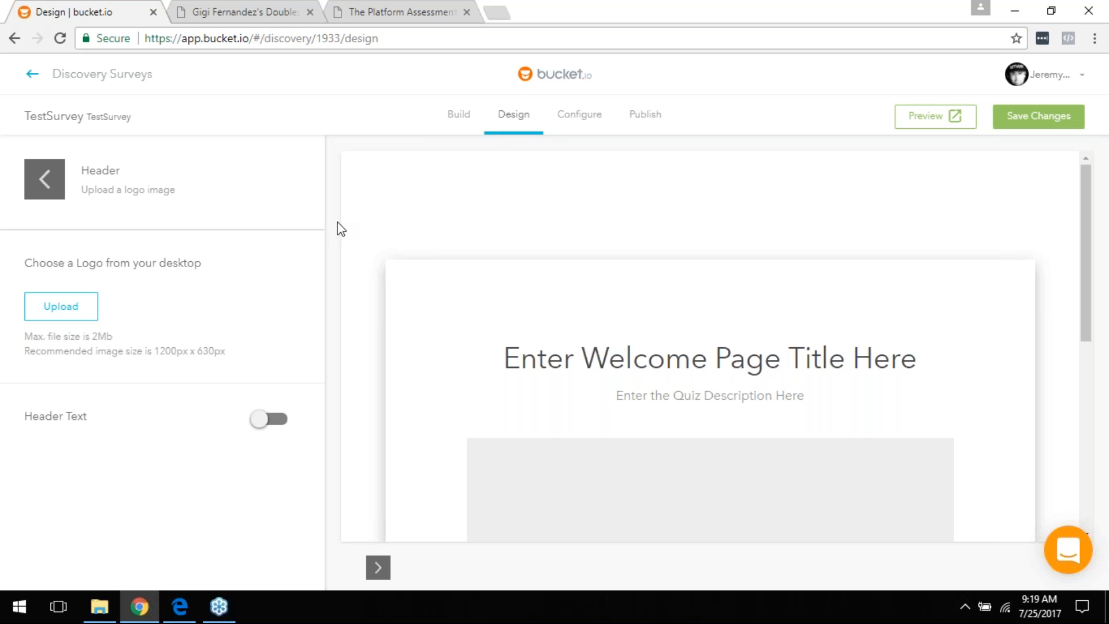
click(81, 312)
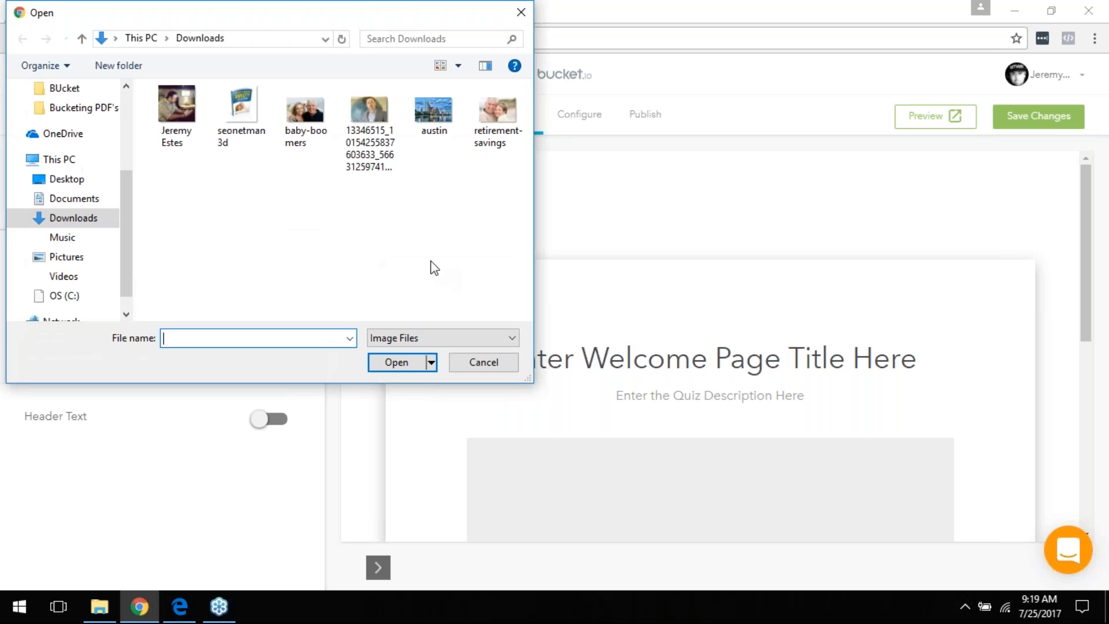
scroll(75, 138, up, 3)
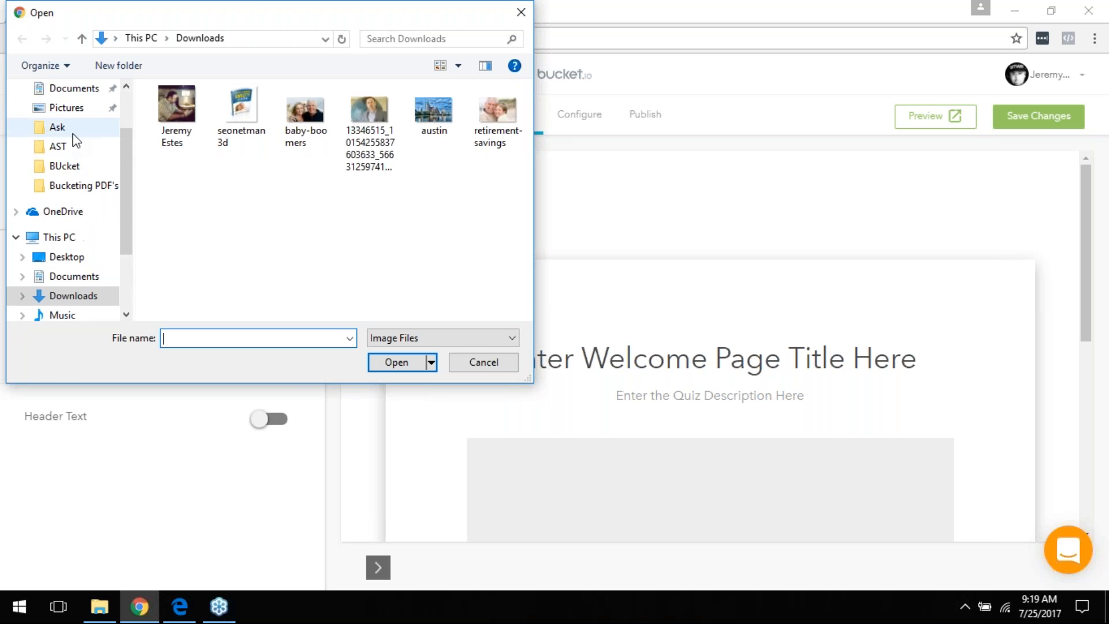
click(73, 146)
click(56, 131)
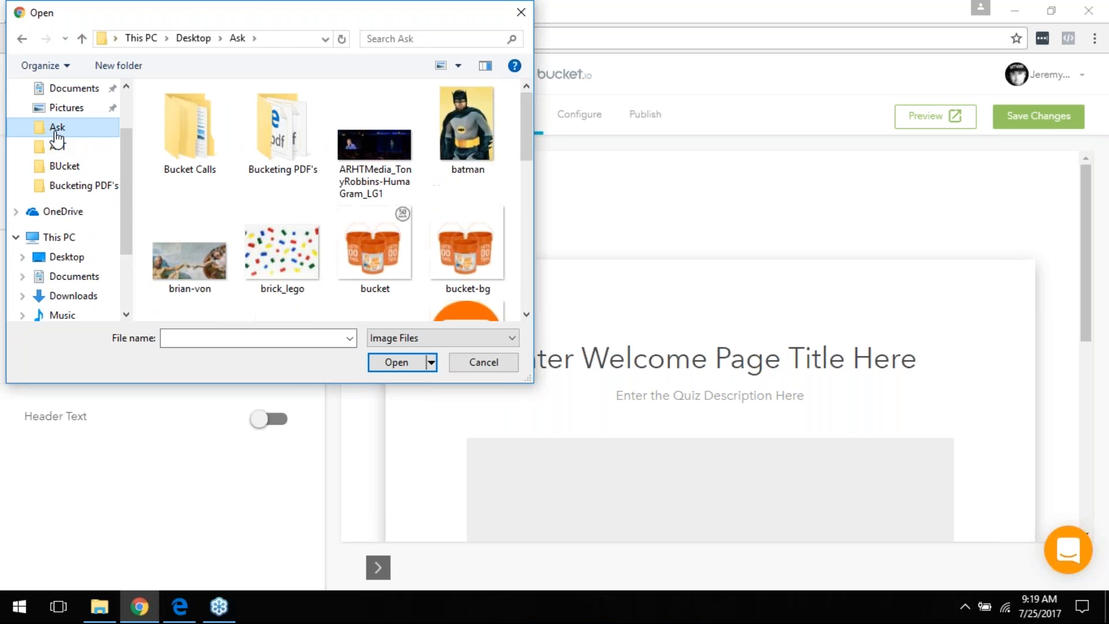
scroll(362, 199, down, 3)
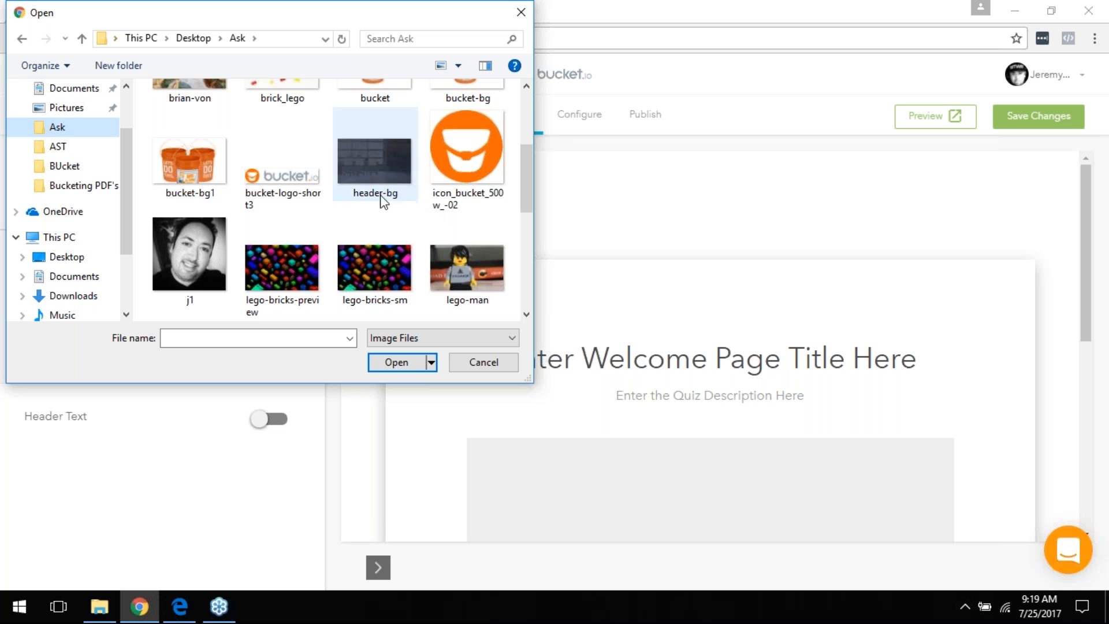
click(298, 178)
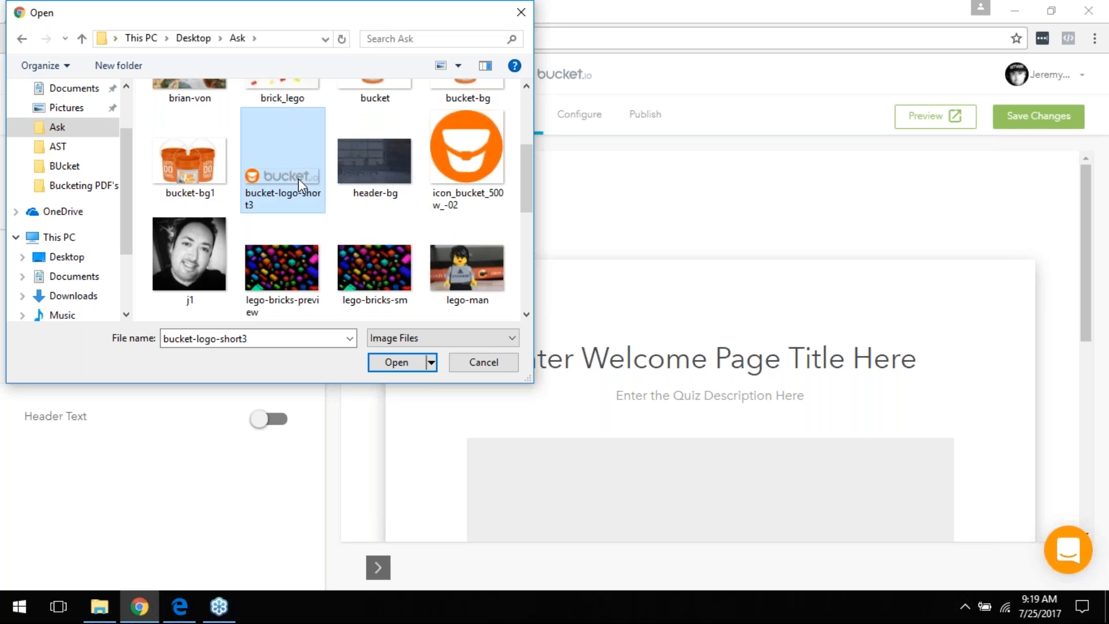
double_click(298, 179)
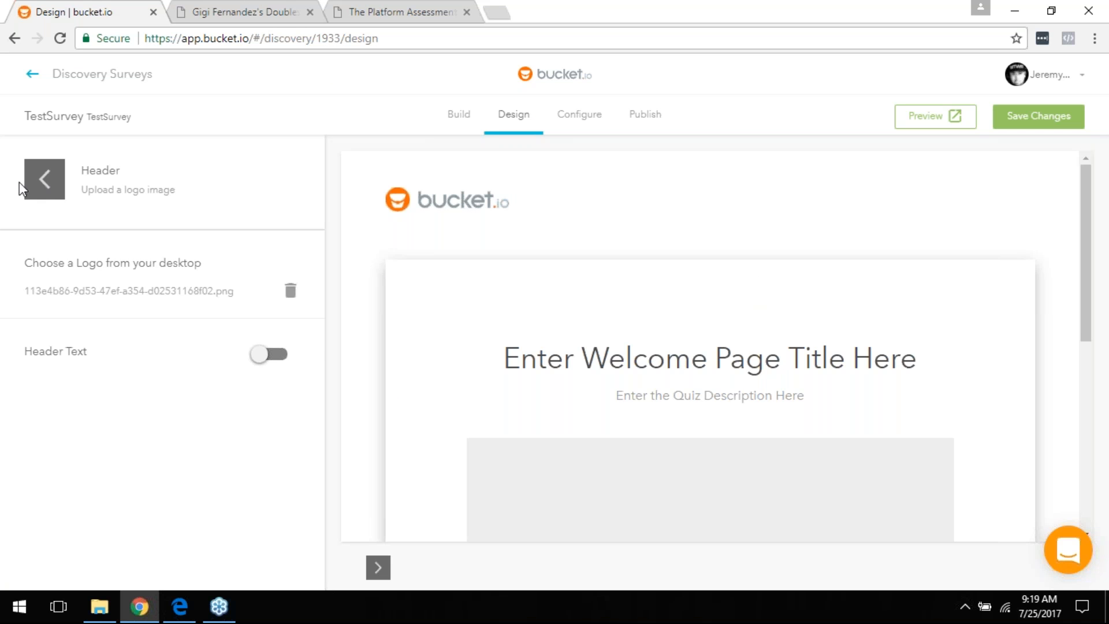
click(36, 181)
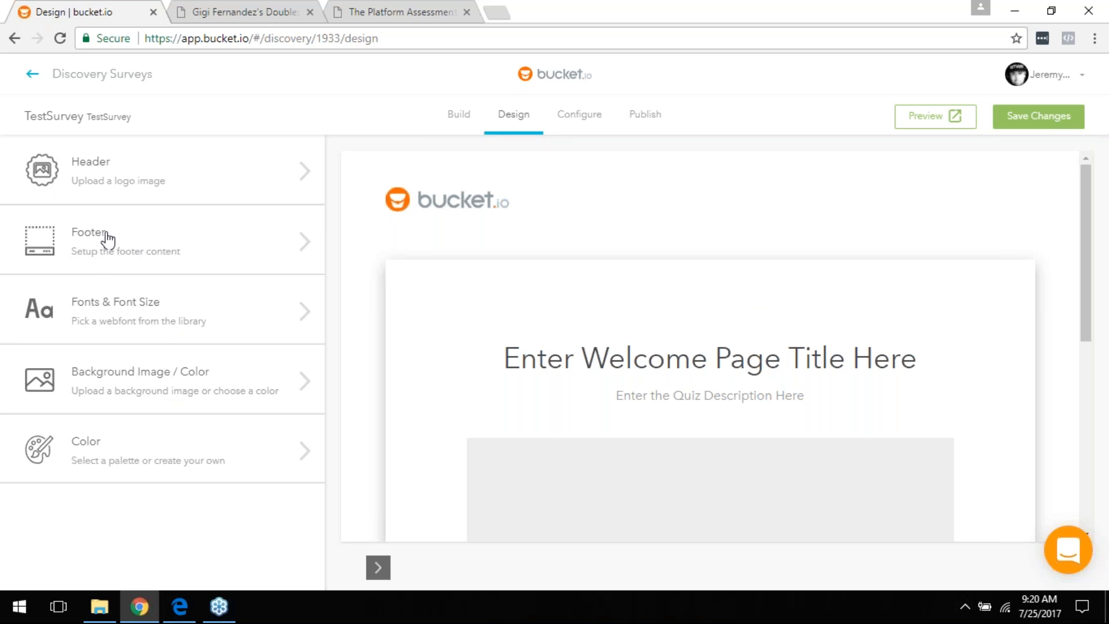
Step: Leave the footer's Bucket branding/logo off and open the Background Image / Color settings
click(124, 247)
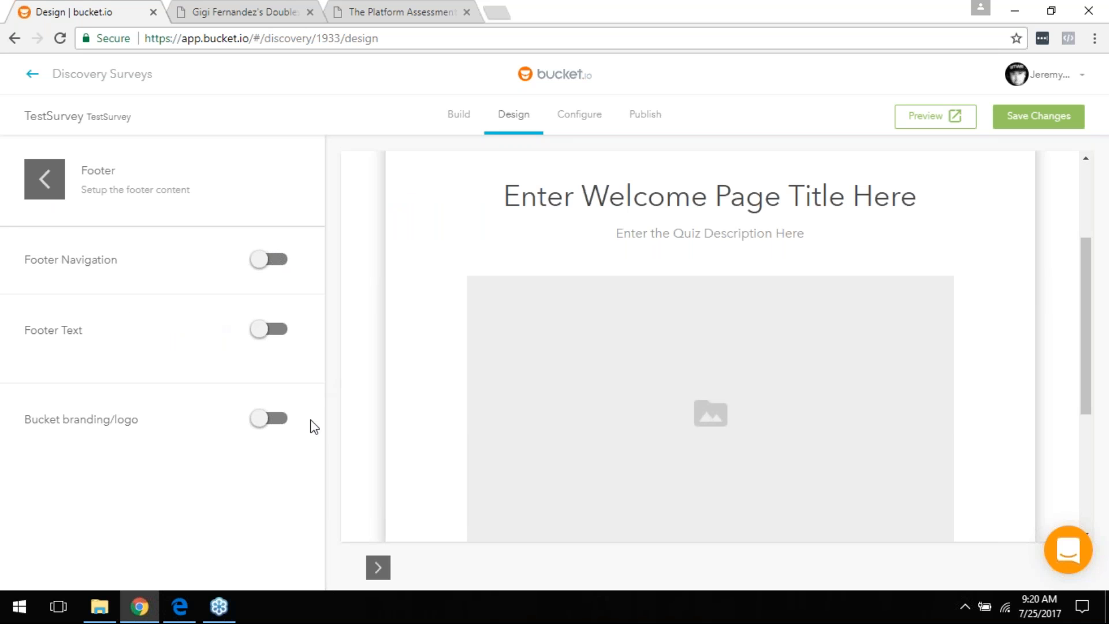
click(45, 192)
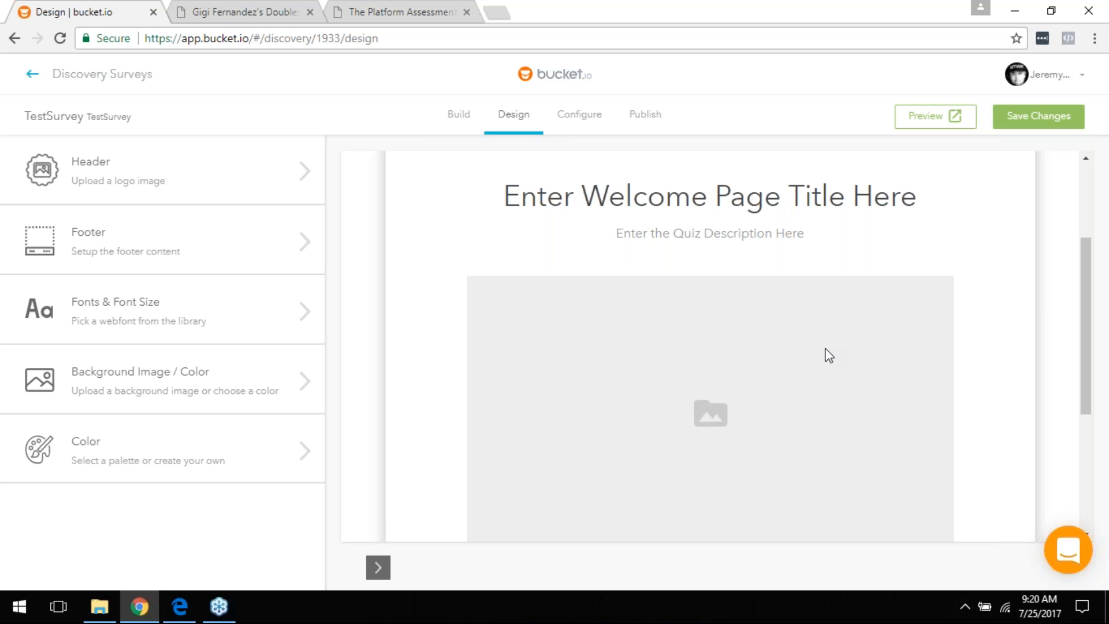
click(142, 268)
click(270, 420)
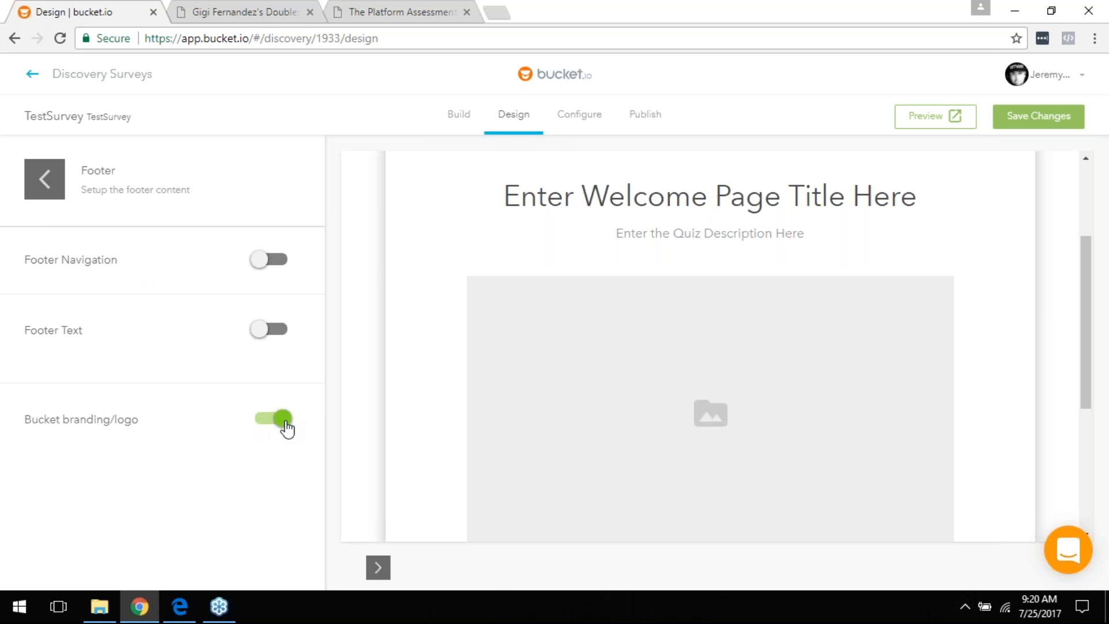
click(285, 422)
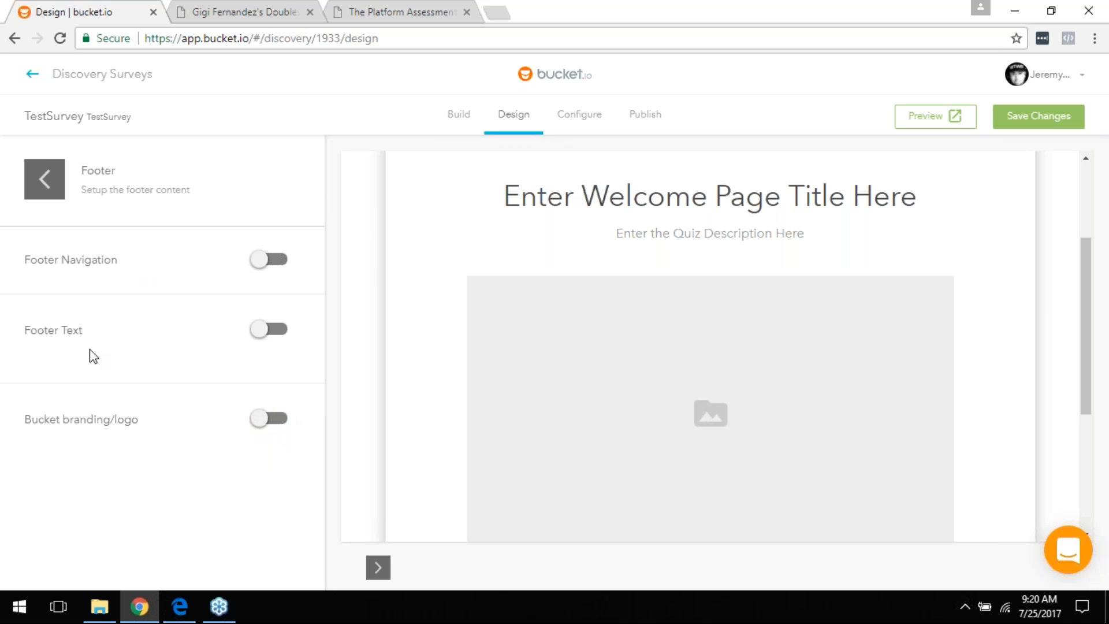
click(33, 197)
click(190, 380)
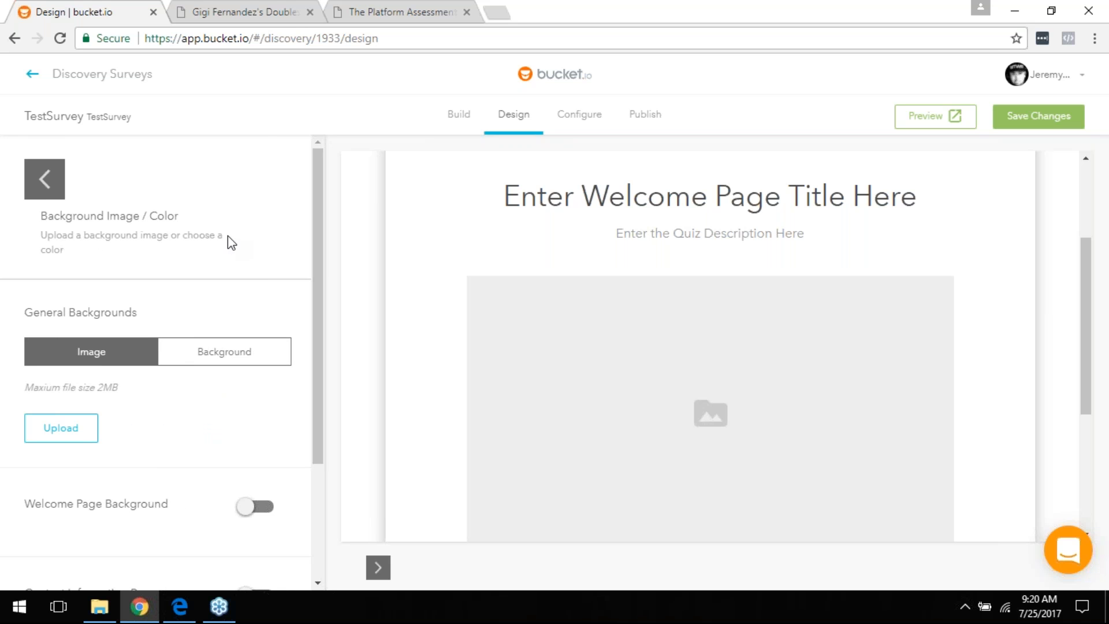
Step: Set the page background colour to orange #F37500, then return General Backgrounds to Image
click(201, 352)
click(101, 471)
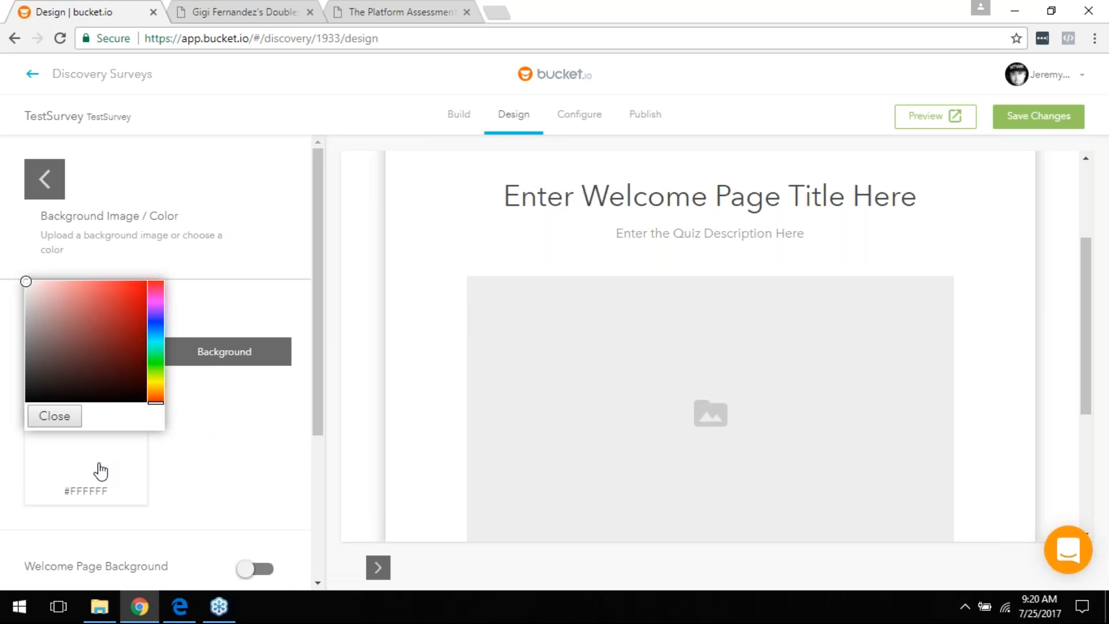
click(155, 392)
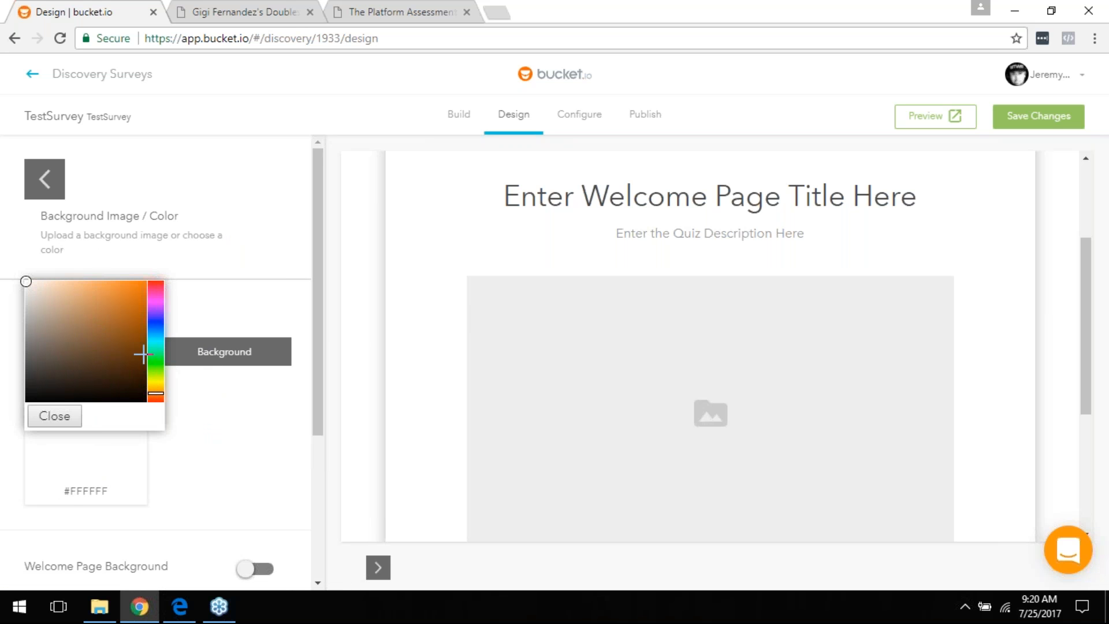
drag(27, 282, 147, 286)
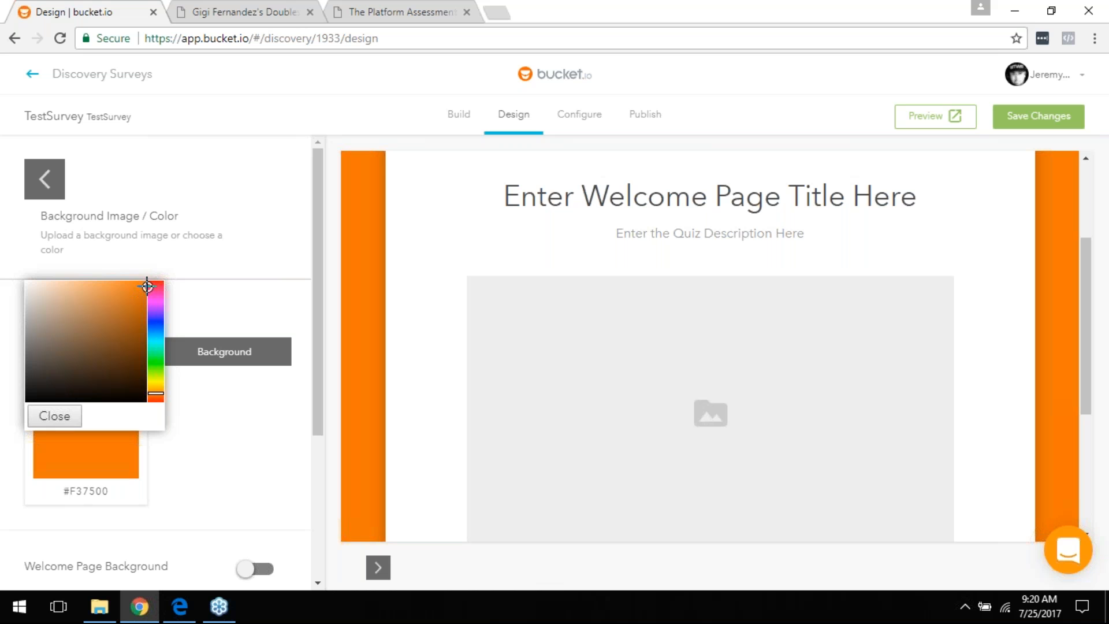
click(57, 417)
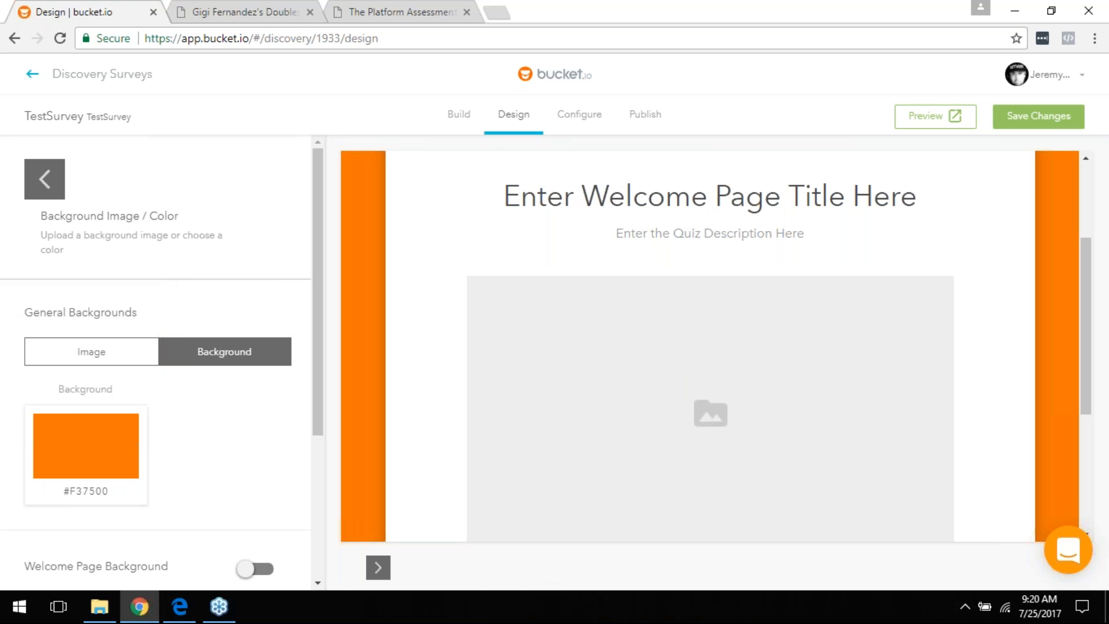
click(119, 364)
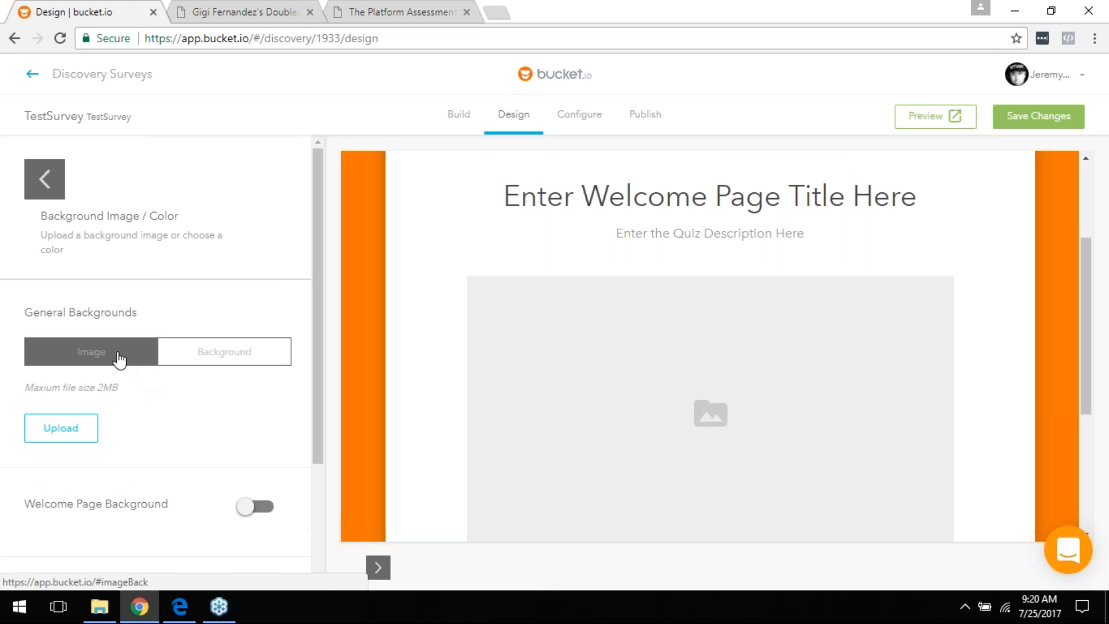
Step: Upload the header-bg image as the welcome page background
click(72, 436)
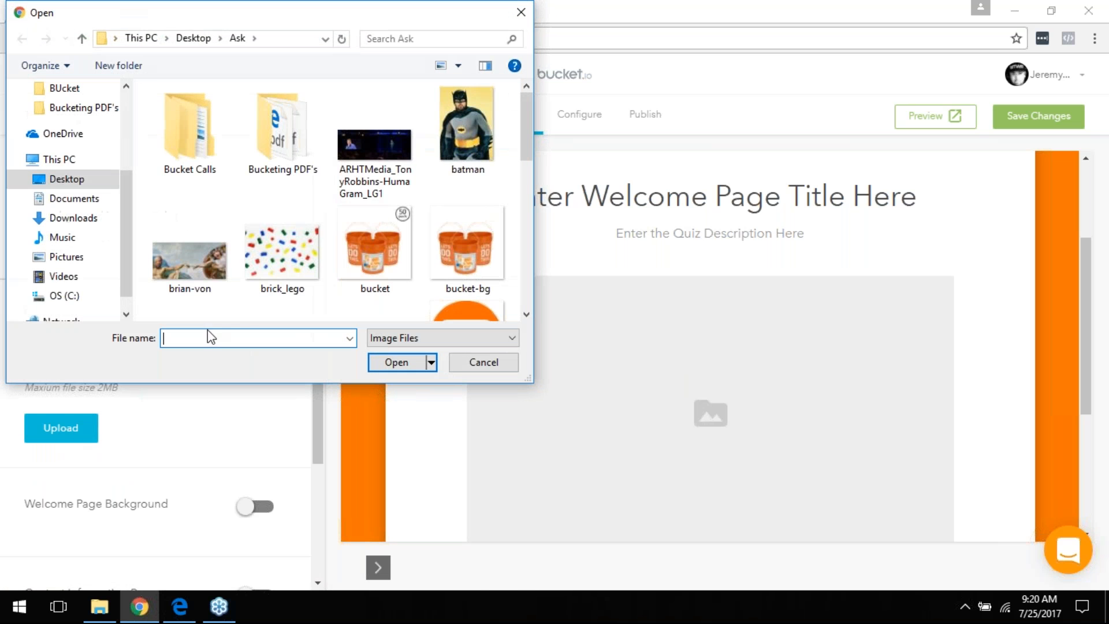
scroll(338, 225, down, 5)
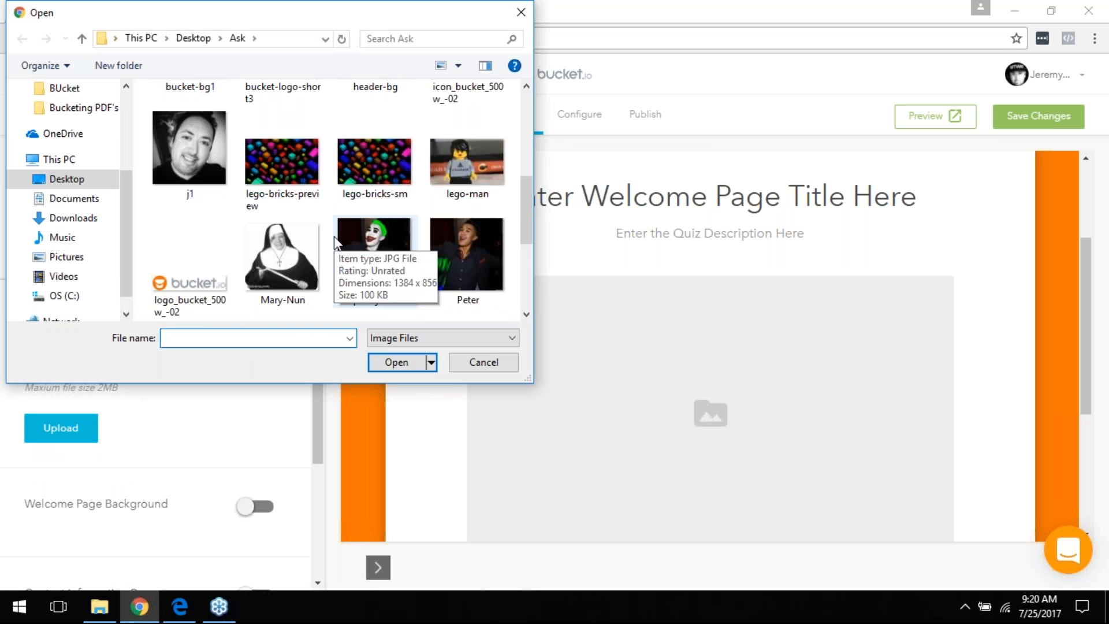
scroll(334, 235, up, 2)
click(363, 122)
double_click(362, 120)
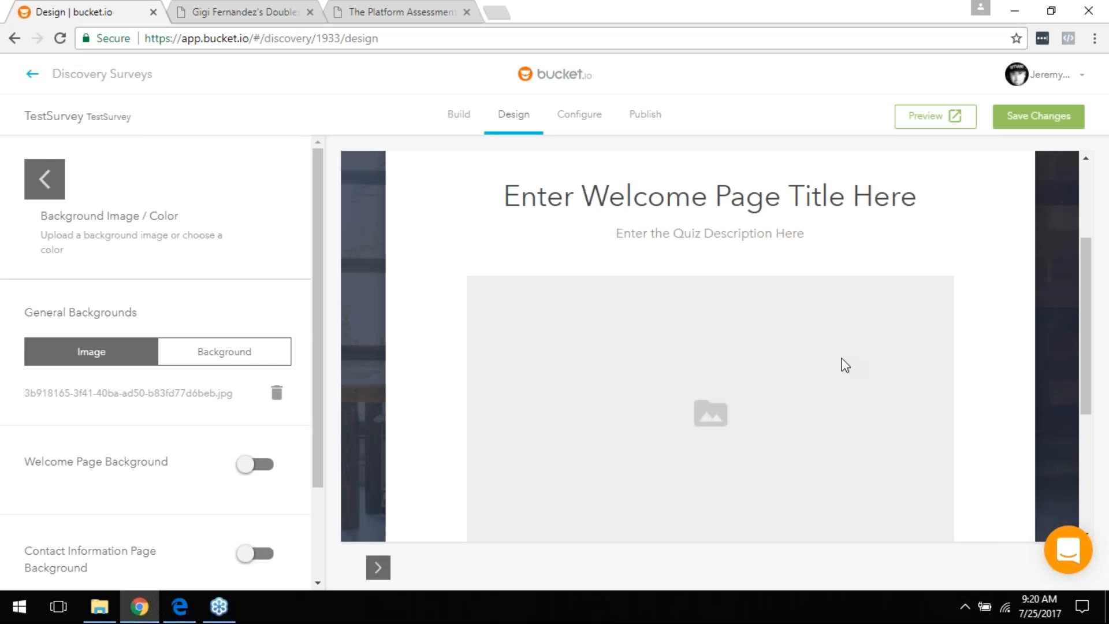
Step: Delete the header-bg background so the orange colour remains, and save the changes
scroll(239, 389, down, 2)
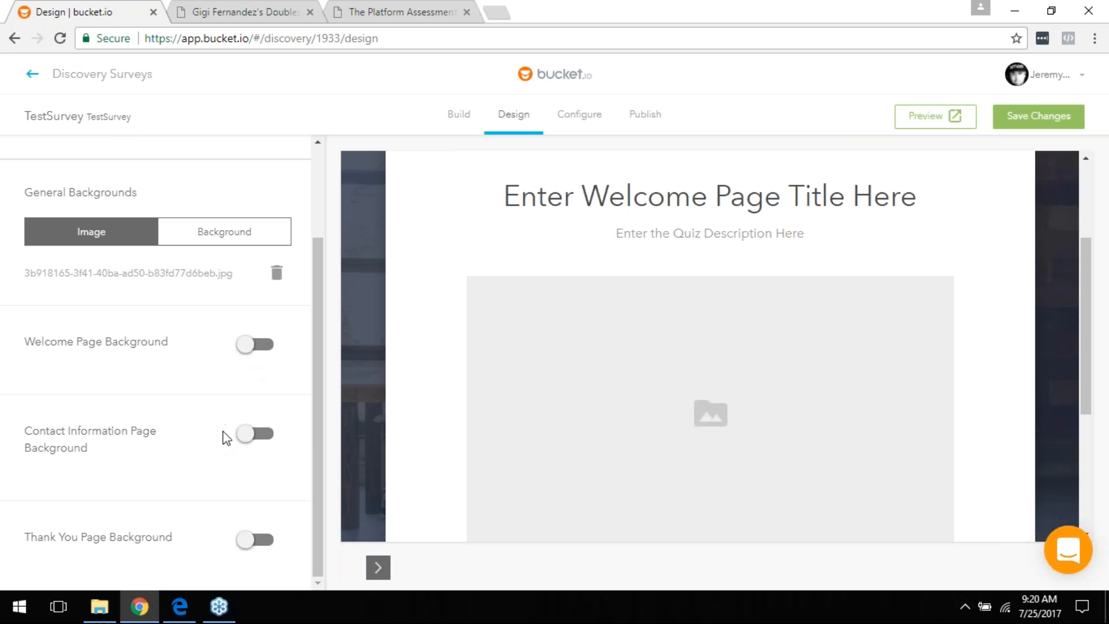
click(1011, 124)
click(277, 272)
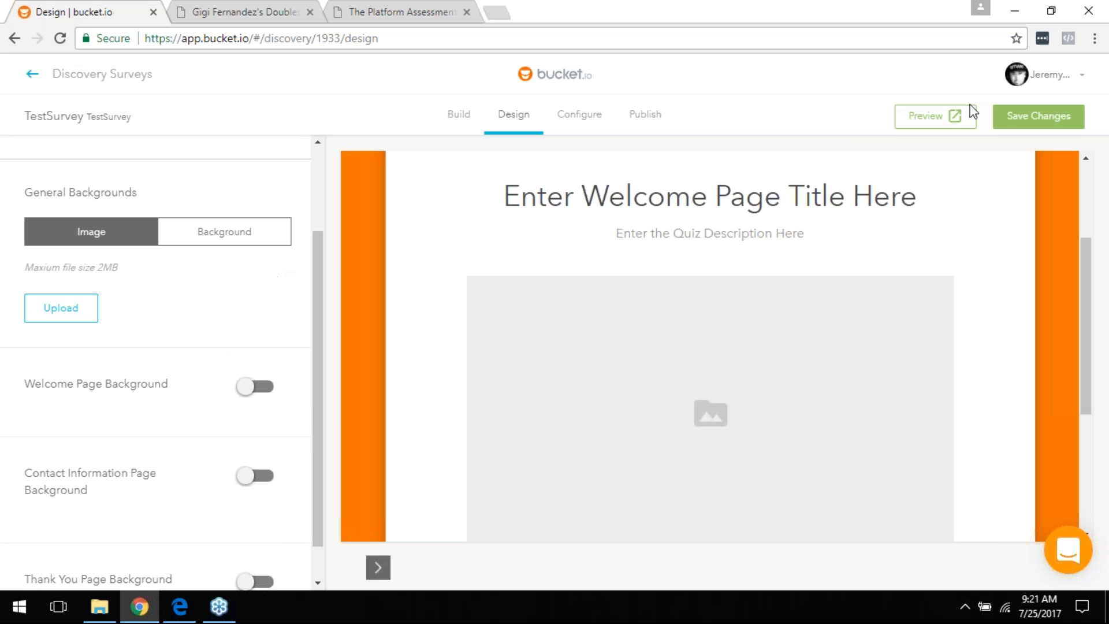
click(1027, 125)
scroll(108, 265, up, 2)
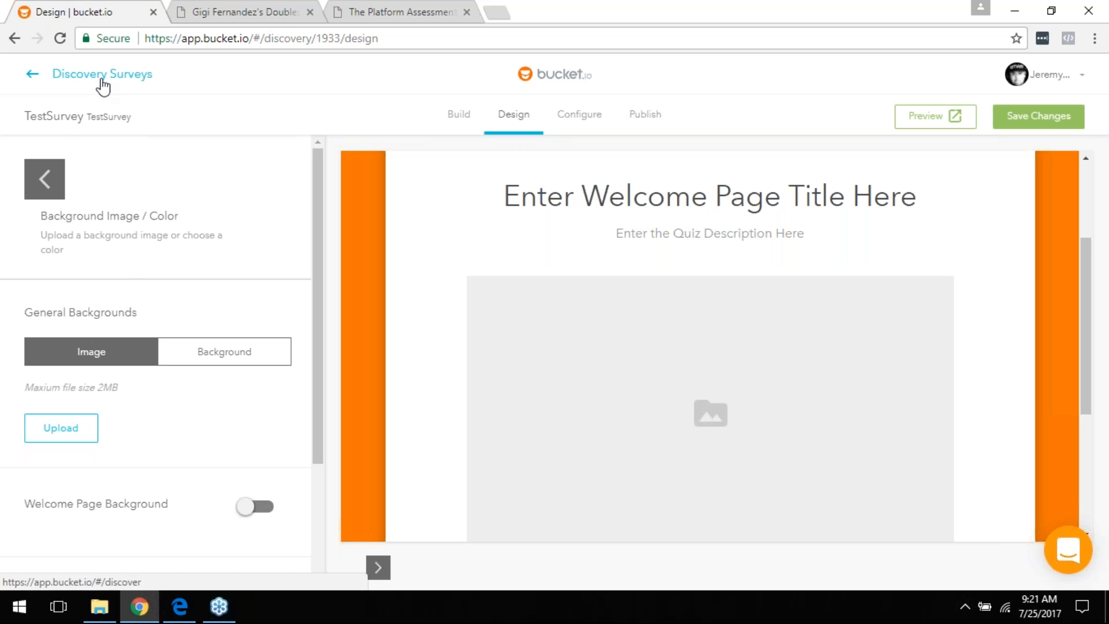
Step: Browse the Color section's text and navigation swatches, then save the design
click(33, 188)
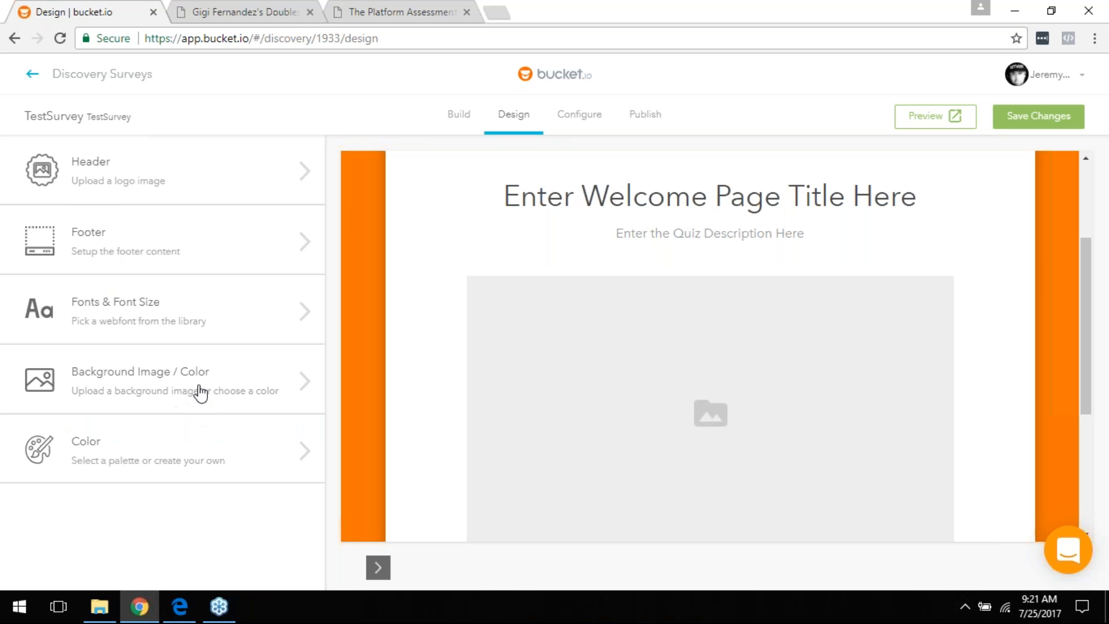
click(82, 458)
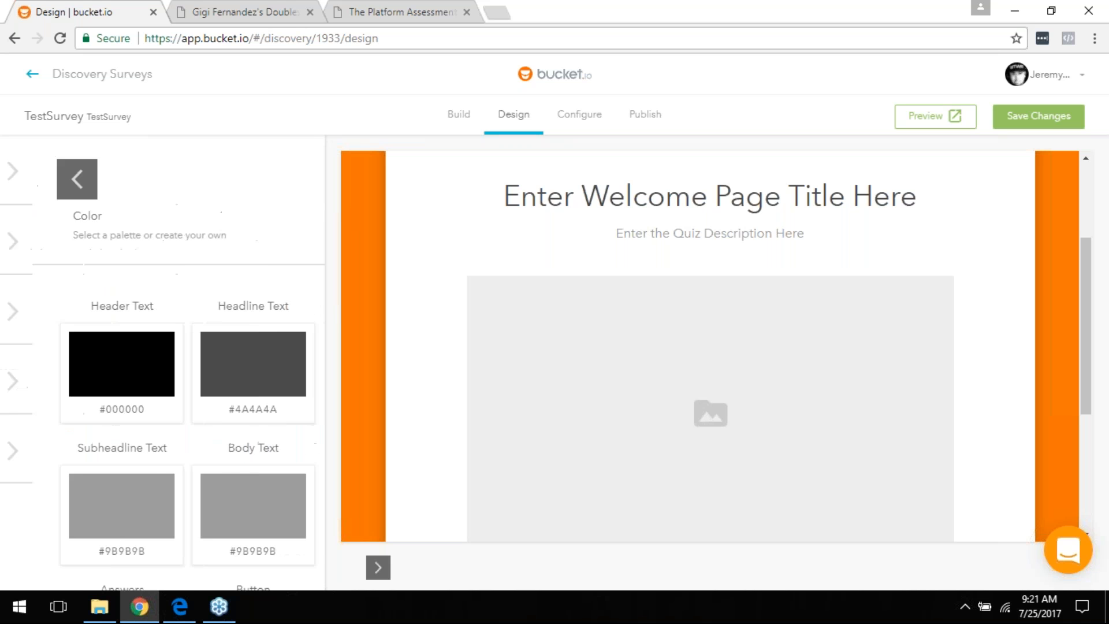
scroll(285, 300, down, 3)
scroll(295, 349, up, 3)
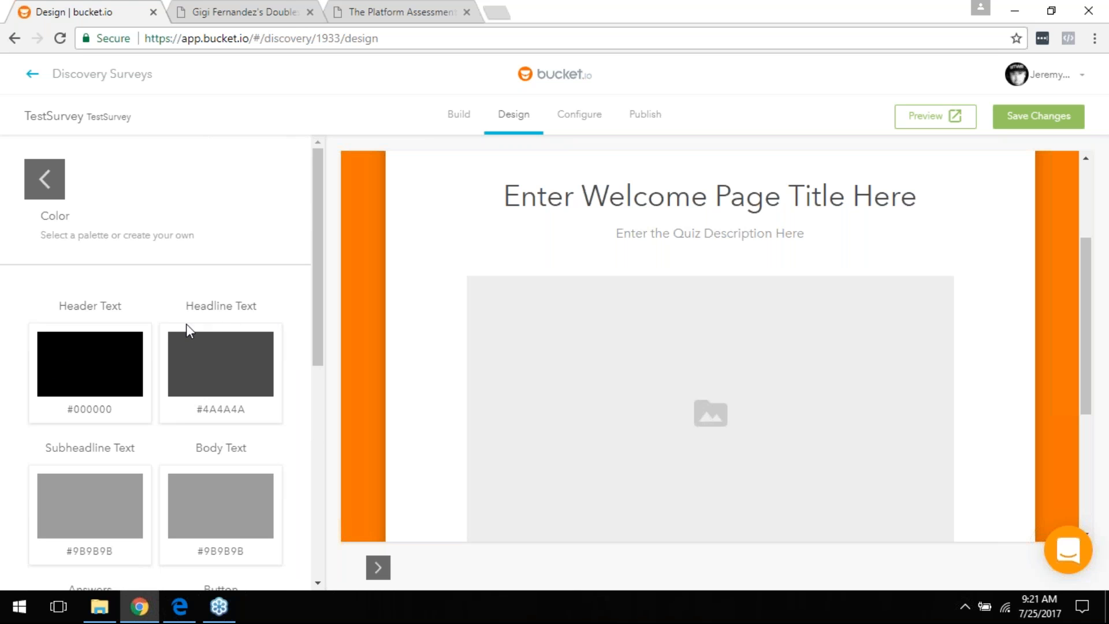
scroll(248, 352, down, 3)
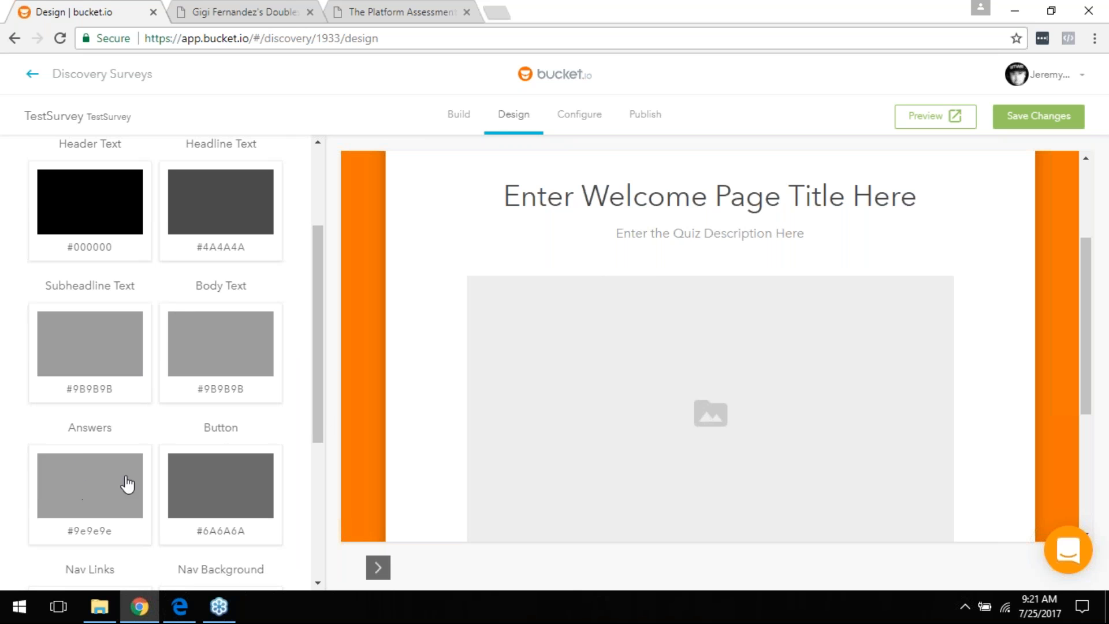
scroll(92, 502, up, 2)
scroll(173, 537, down, 3)
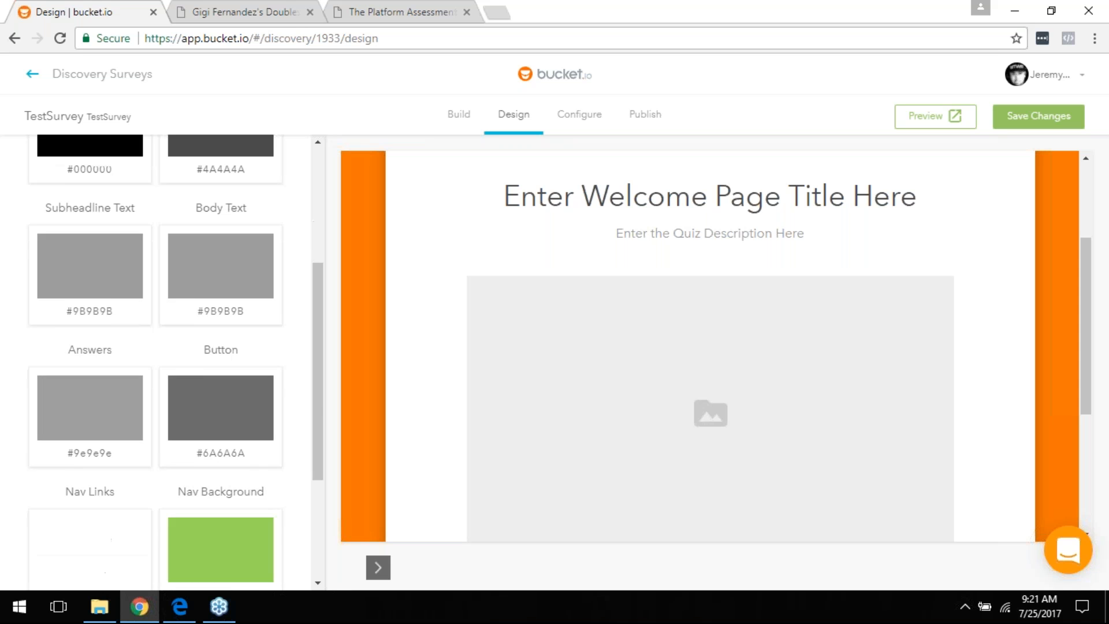
scroll(202, 556, down, 3)
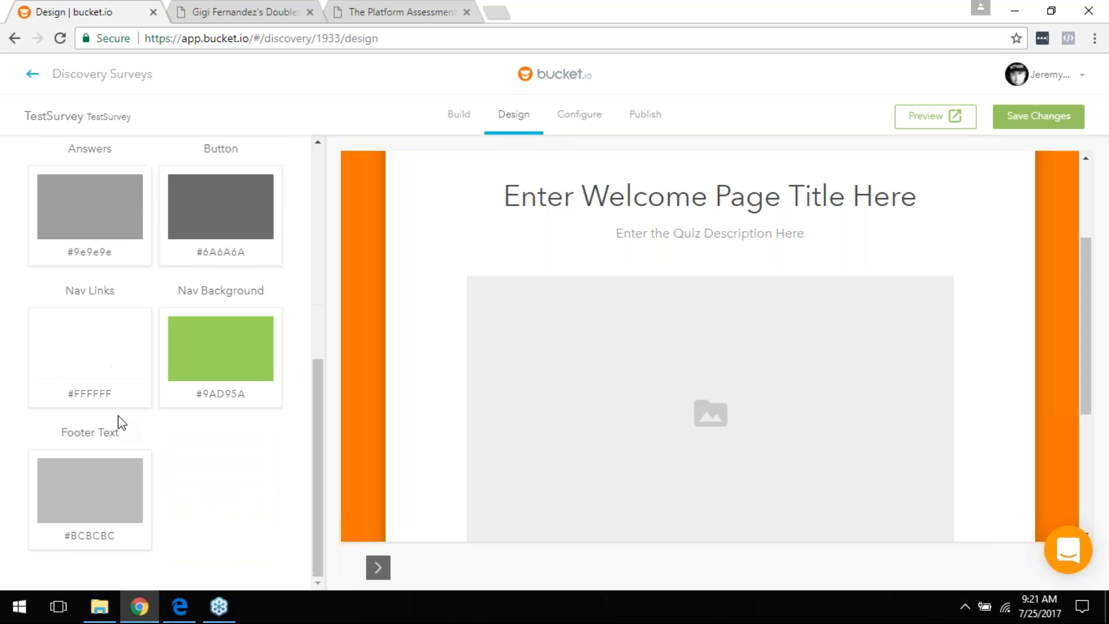
scroll(127, 407, up, 2)
scroll(126, 407, up, 5)
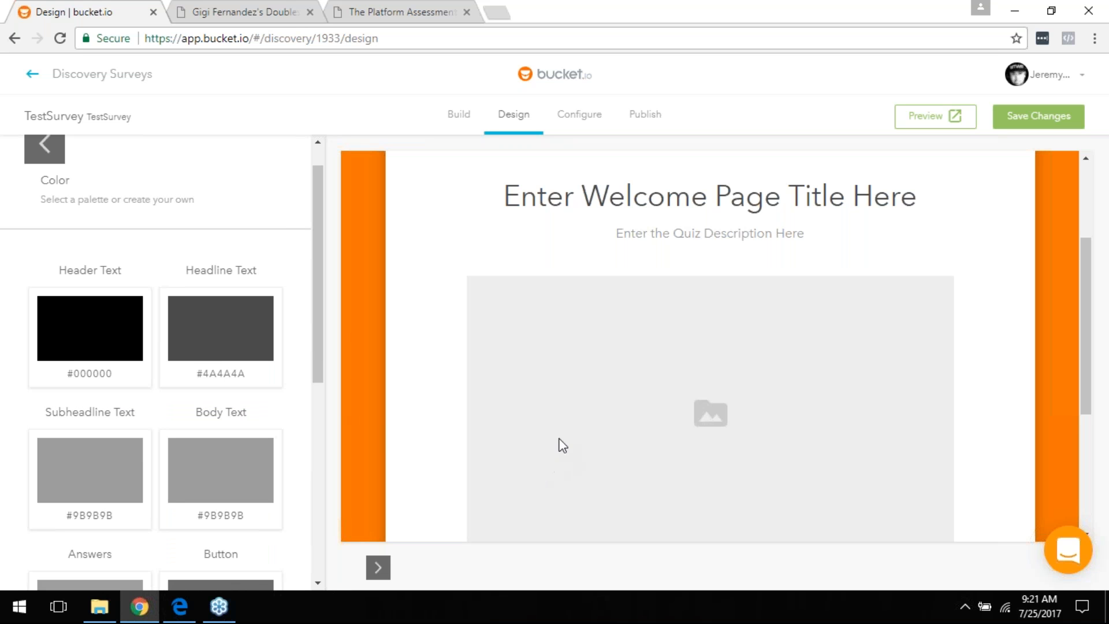
scroll(543, 384, up, 3)
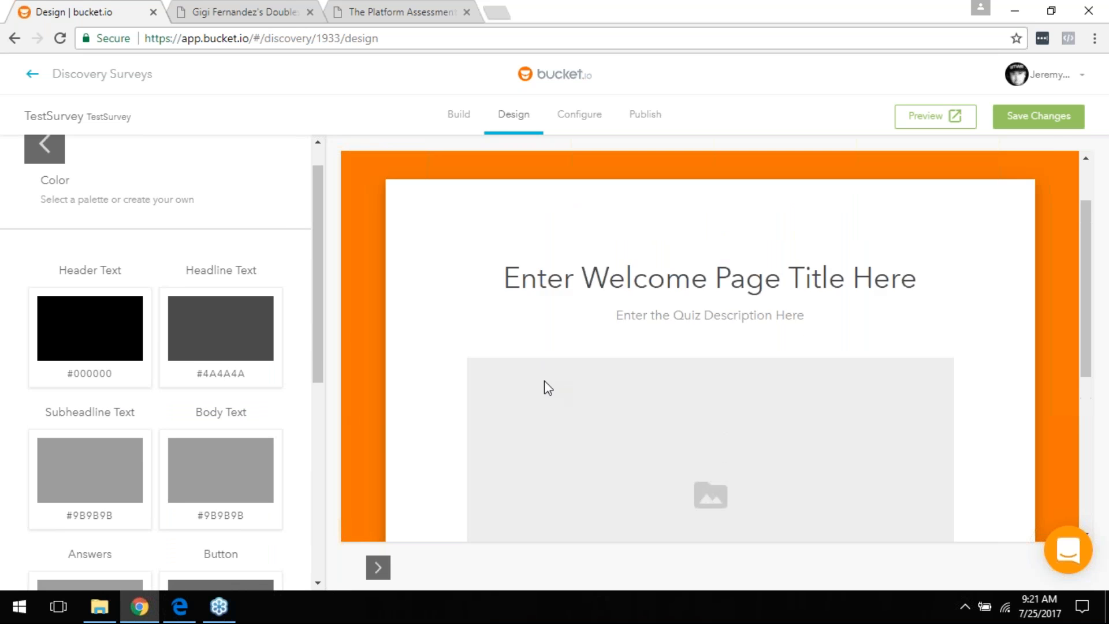
double_click(1032, 122)
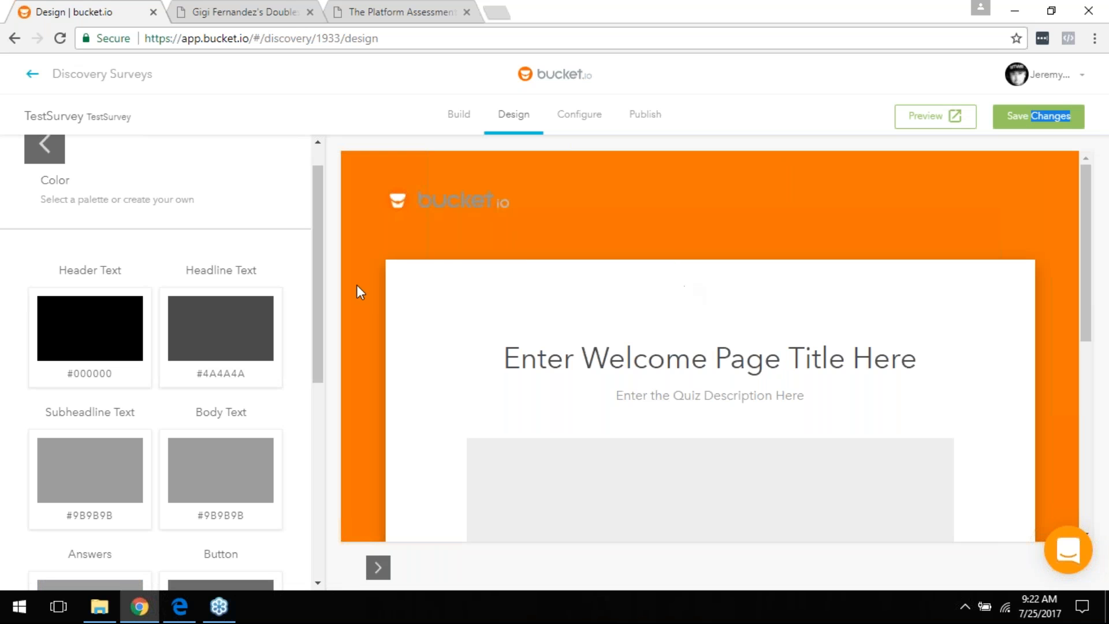
Step: Go to the Configure page and select the 'Untitled' meta title for replacement
click(591, 116)
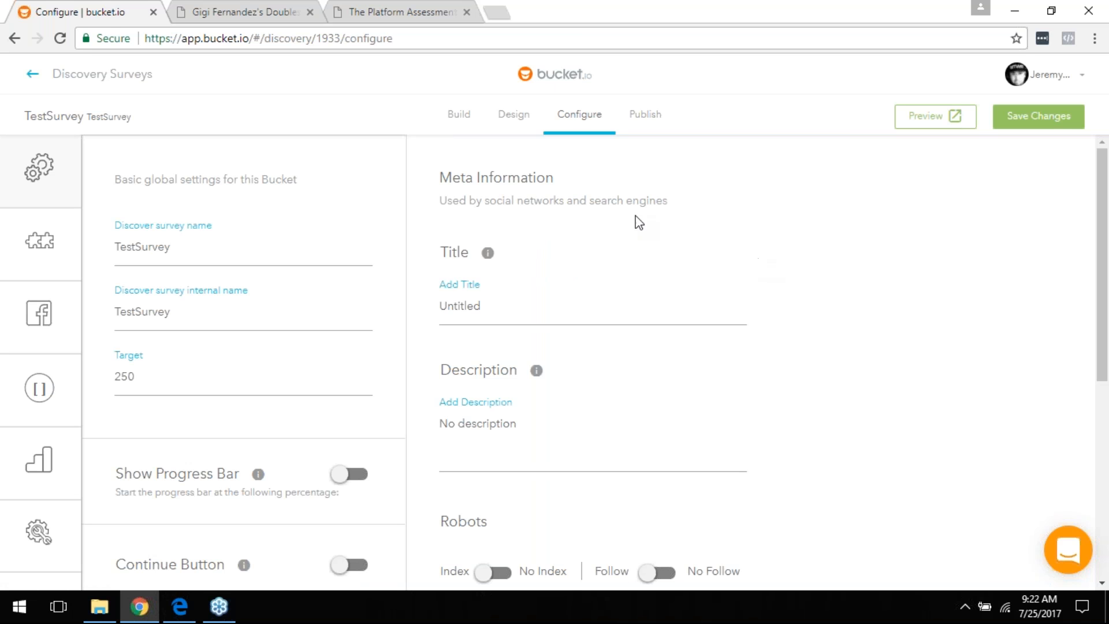
mouse_move(6, 393)
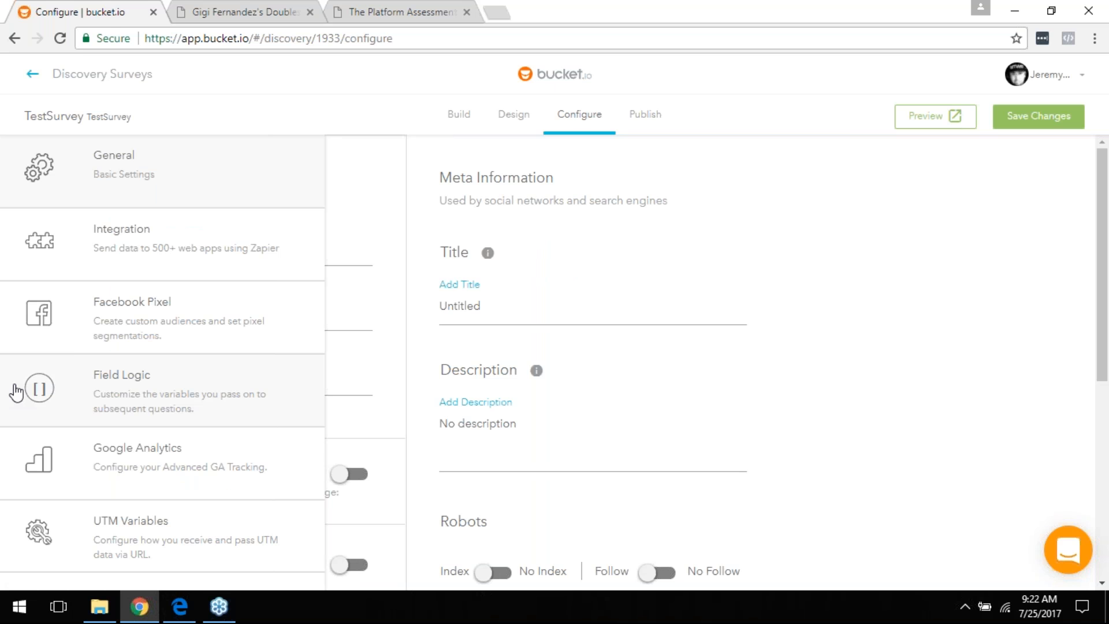
double_click(518, 309)
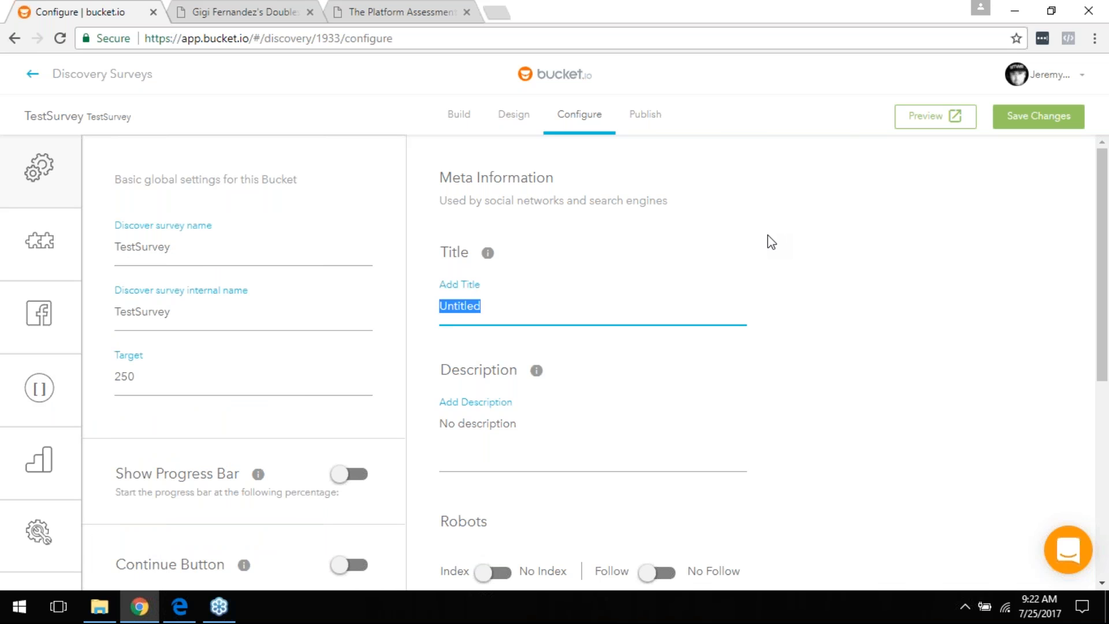
Step: Set the meta title to 'The Test Survey!'
click(539, 432)
click(510, 315)
text(The Test Survey!)
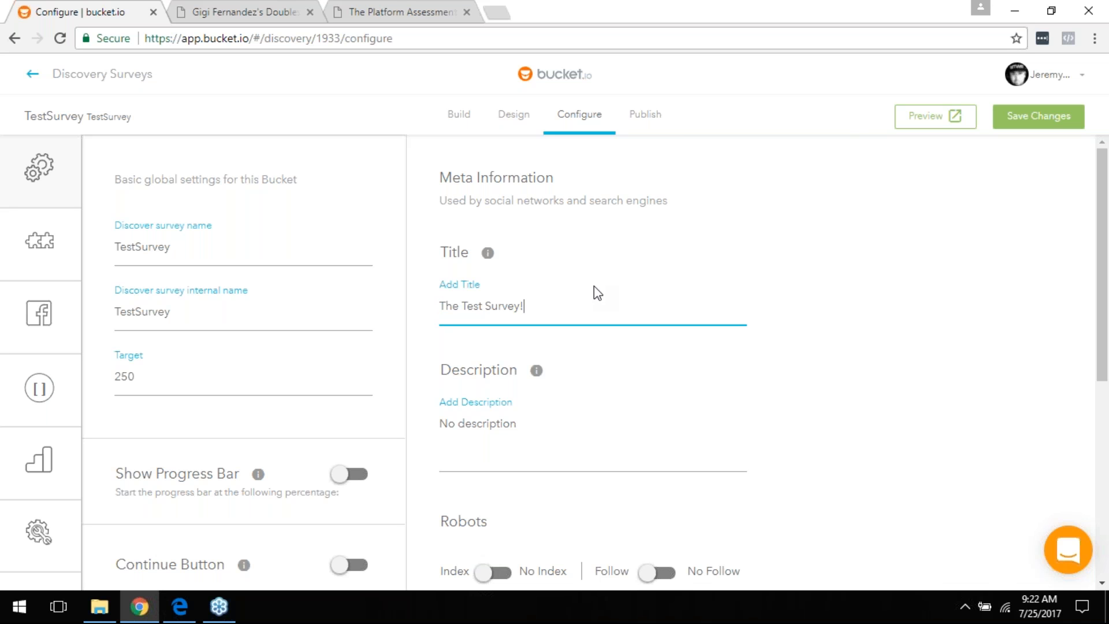
Step: Enter 'I need your biggest challenge!' as the meta description and review the remaining settings
click(494, 440)
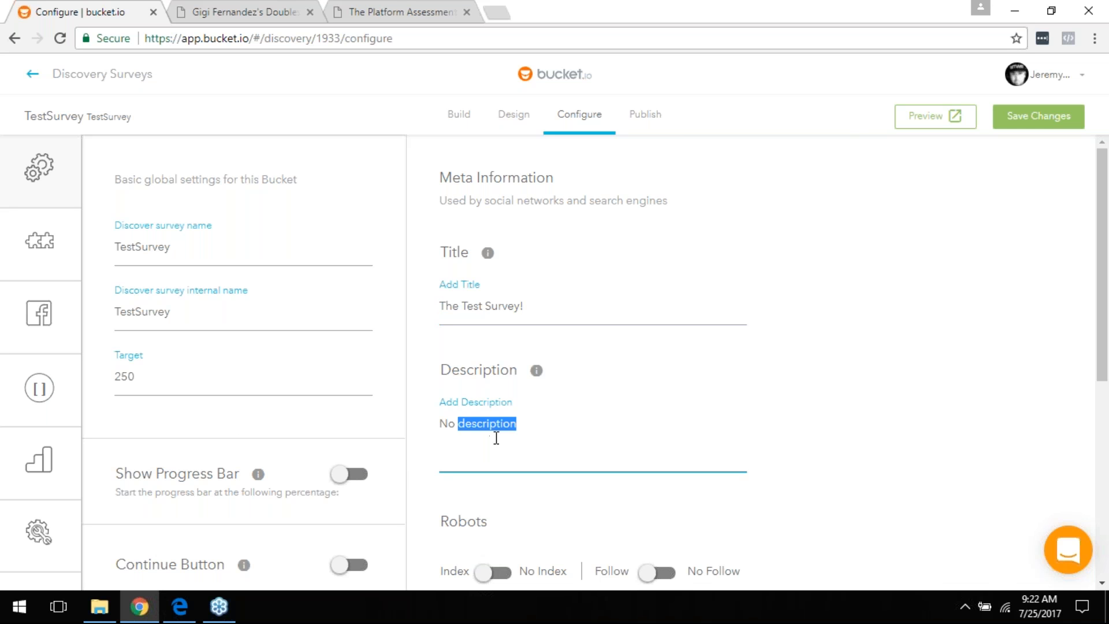
text(I nee)
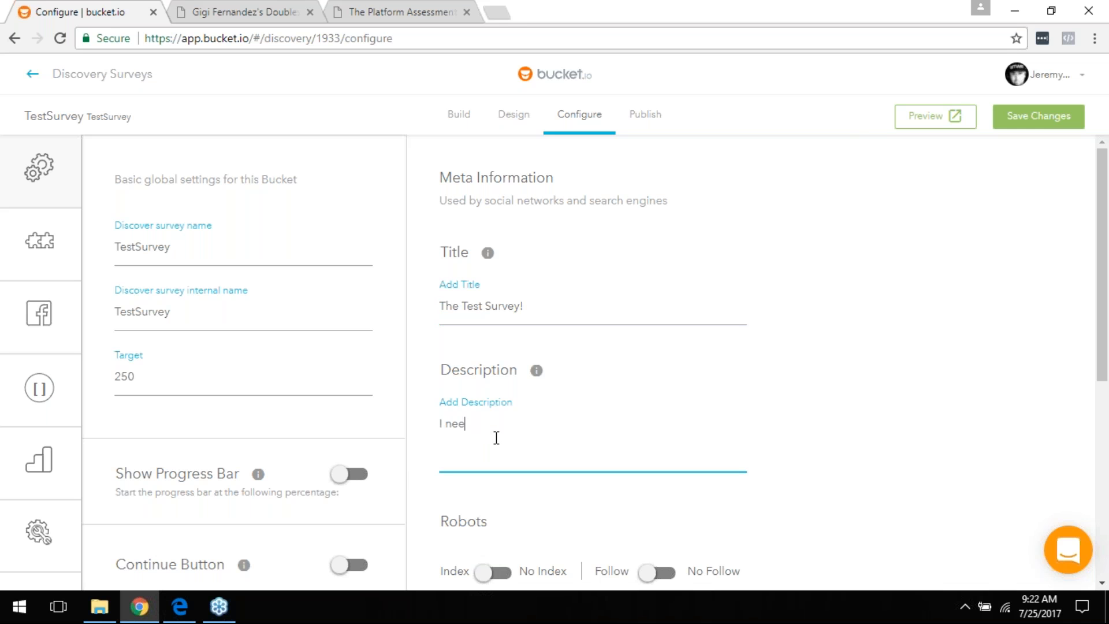
text(d your biggest challenge!)
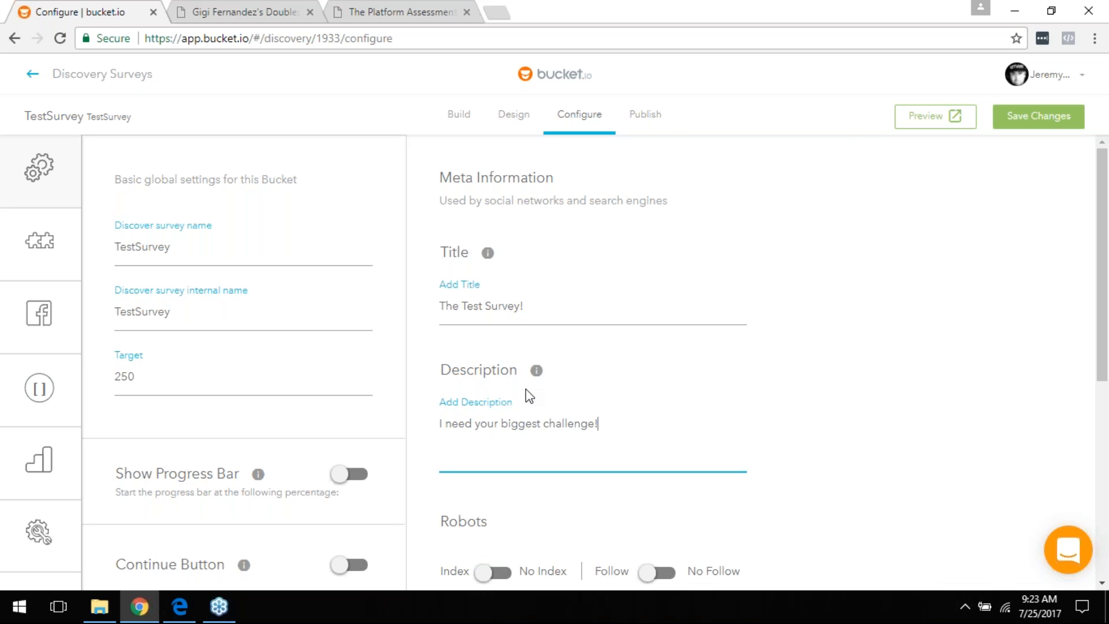
scroll(496, 404, down, 1)
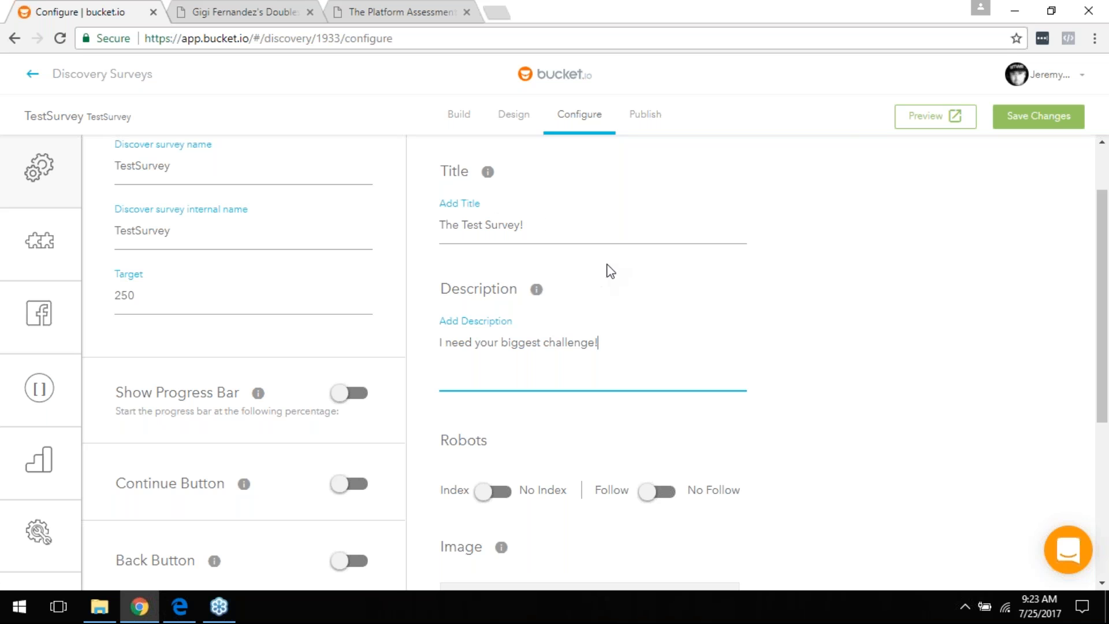
scroll(743, 292, down, 5)
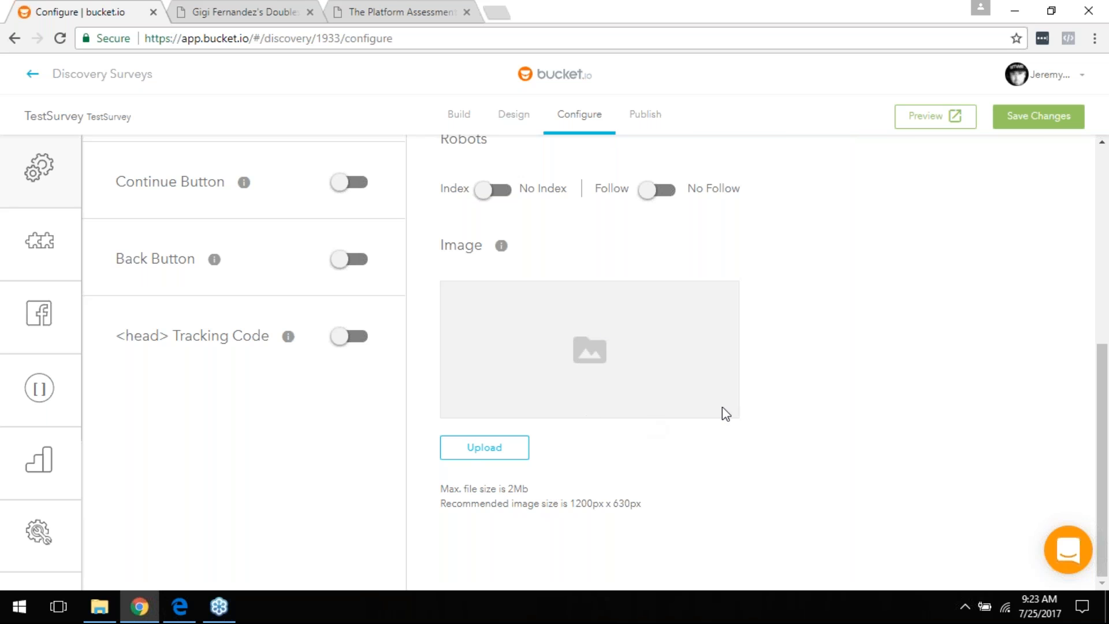
scroll(741, 397, up, 1)
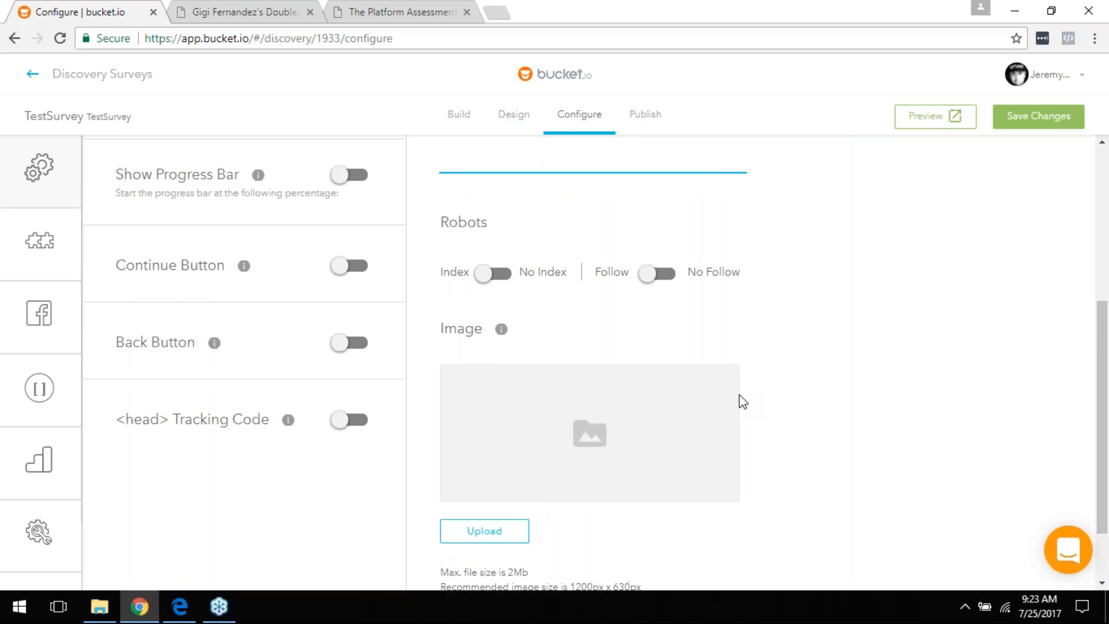
scroll(743, 402, up, 5)
mouse_move(29, 171)
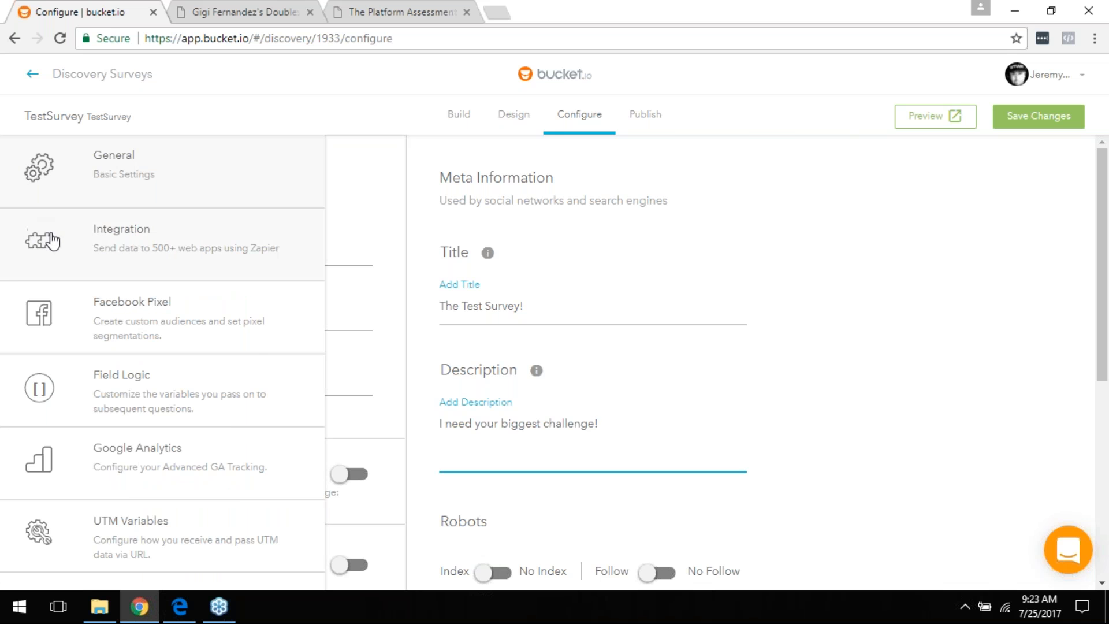
Step: Open Integrations and start the Zapier integration, bringing up the one-lead notice
click(131, 237)
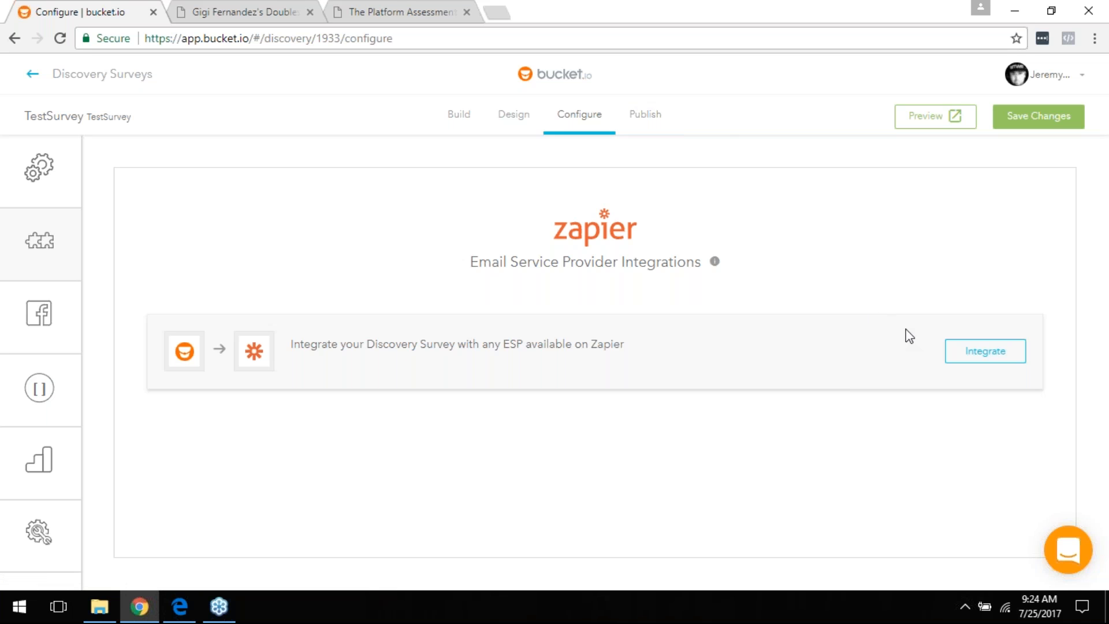
click(985, 353)
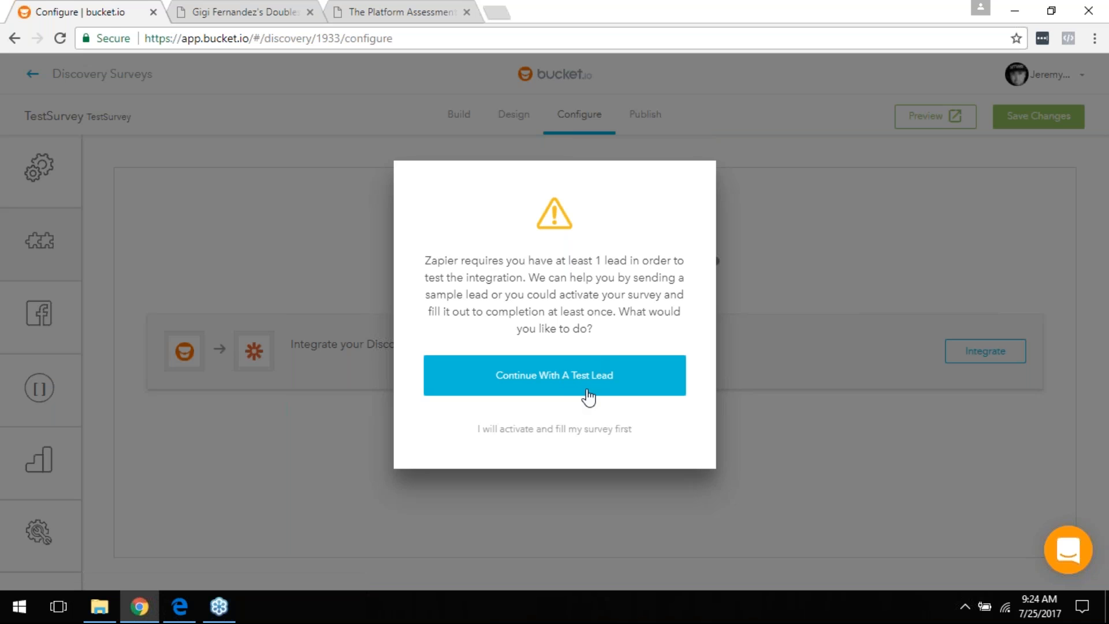
Step: Continue with a test lead and log in to accept the Zapier Bucket.io invite
click(621, 391)
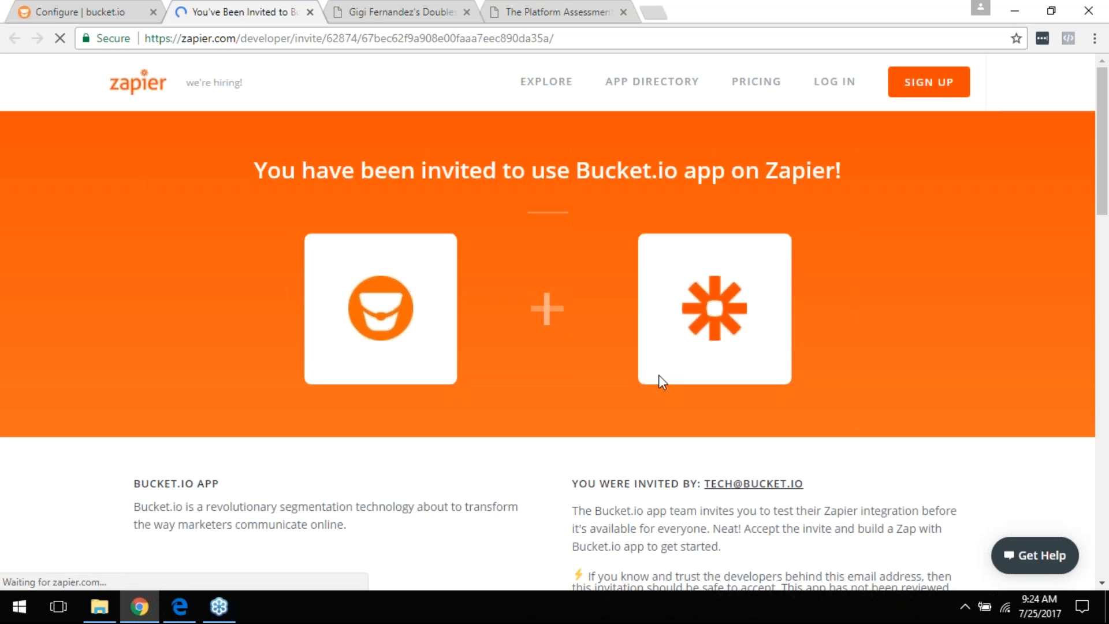
scroll(662, 298, down, 4)
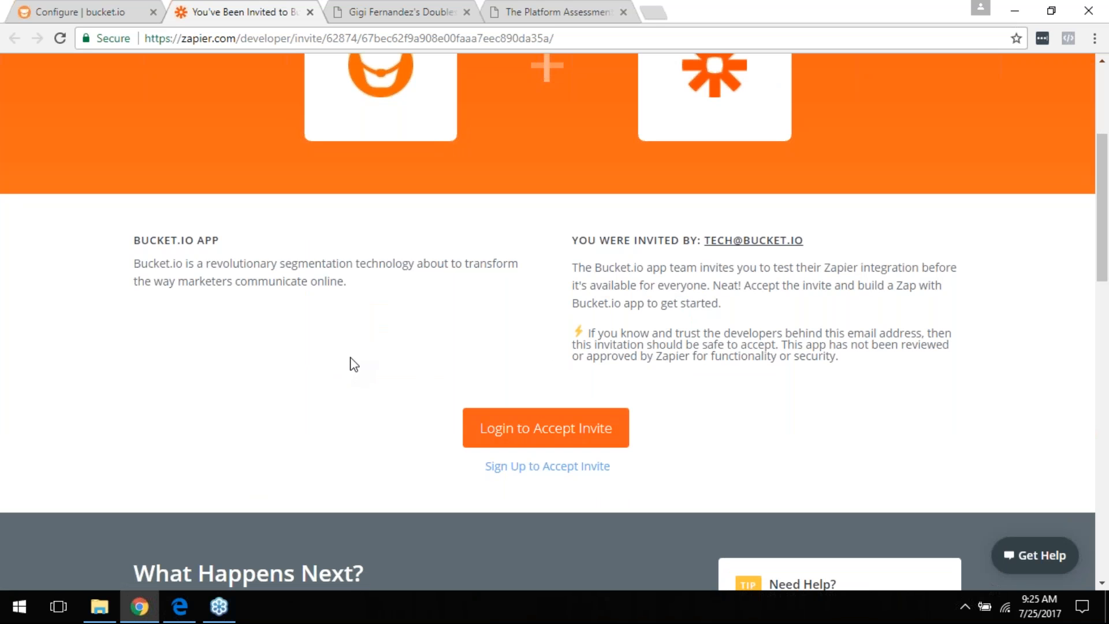
click(549, 430)
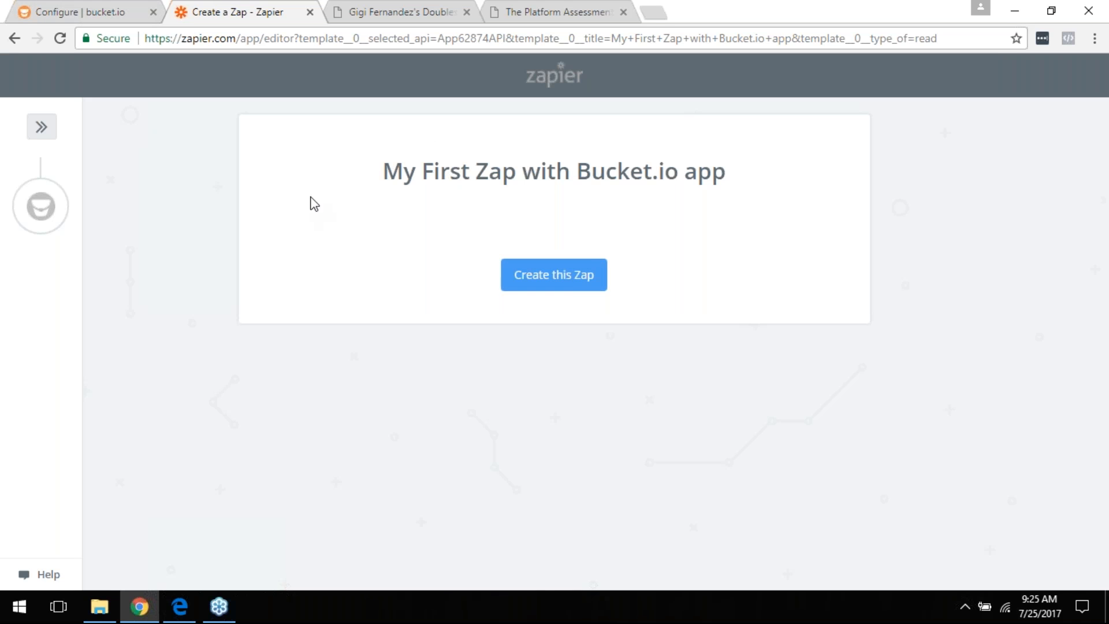
Step: Create the Bucket.io zap with New Discover as the trigger and save it
click(576, 287)
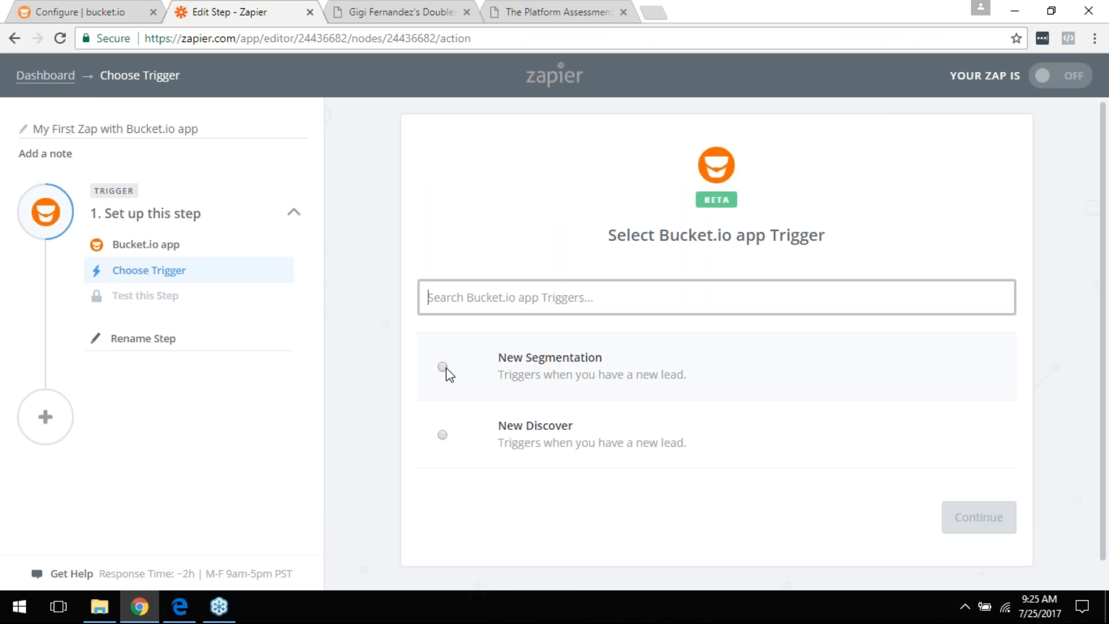
click(443, 368)
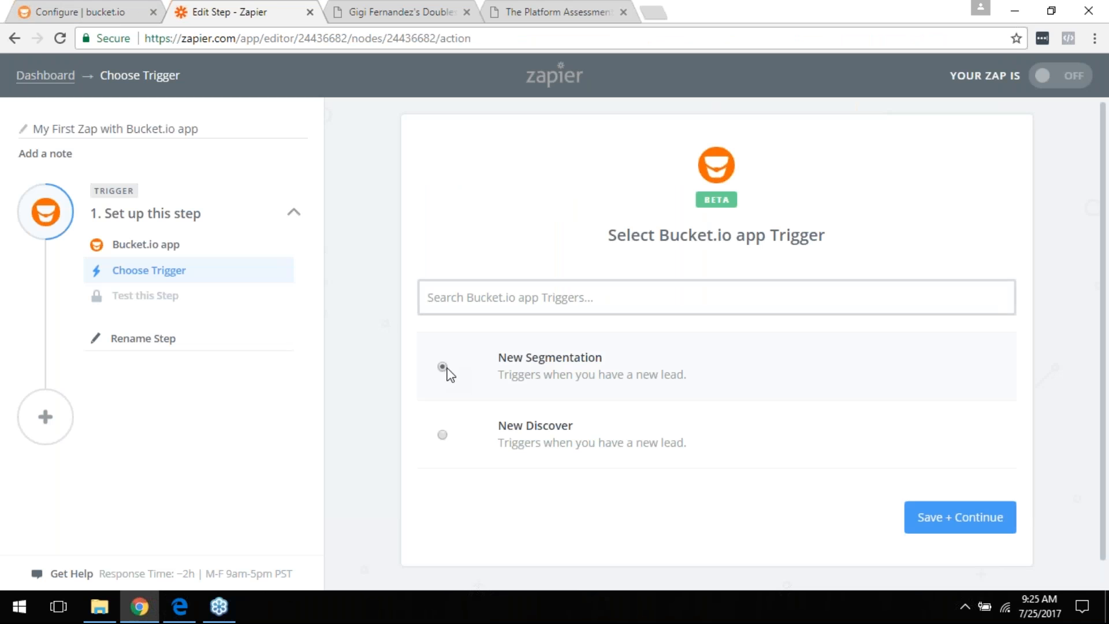
click(440, 436)
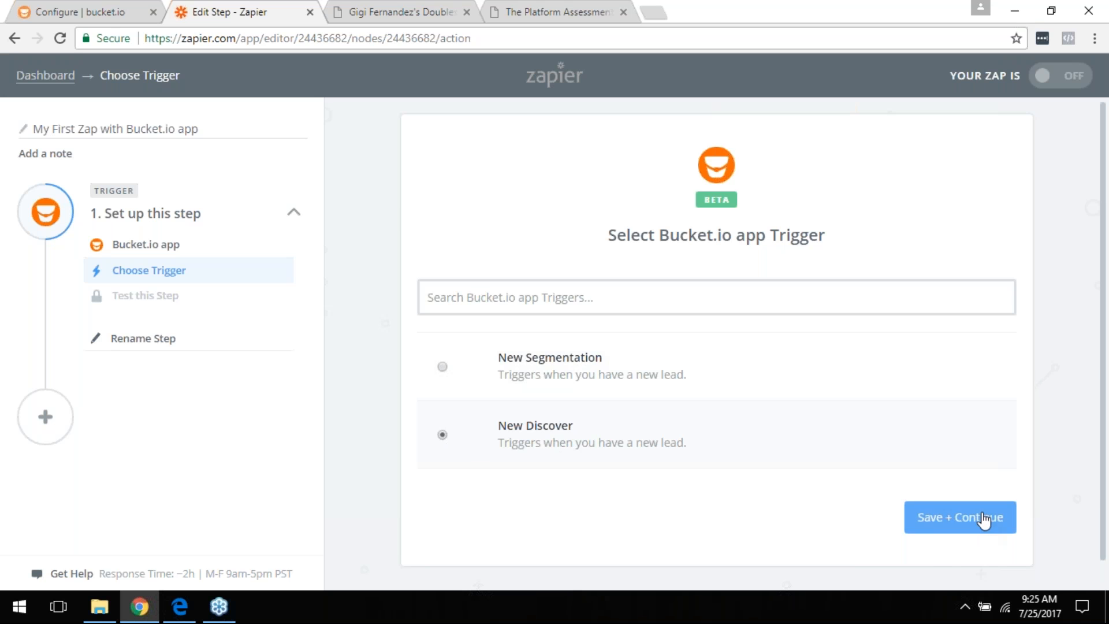
click(984, 521)
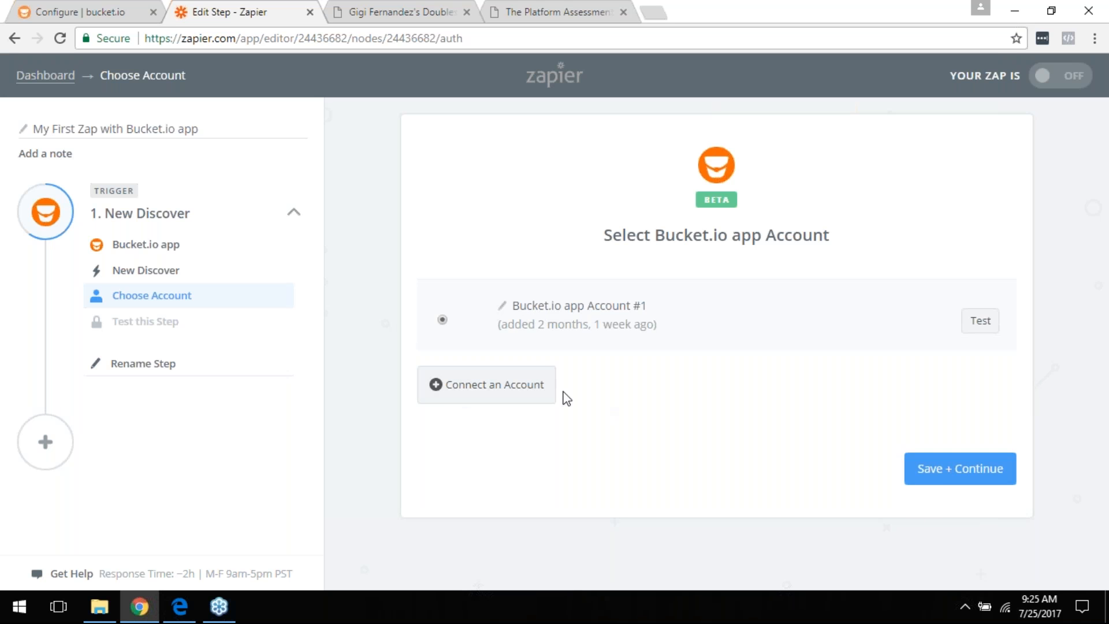
Step: Start connecting a Bucket.io account, then return to the bucket.io survey tab
click(507, 396)
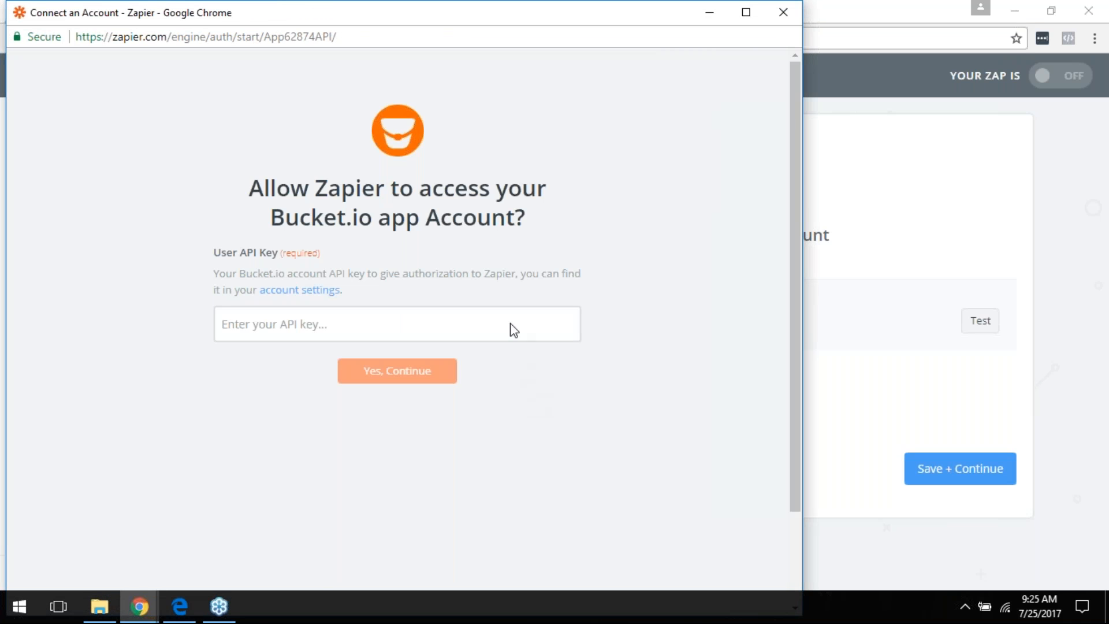
click(708, 13)
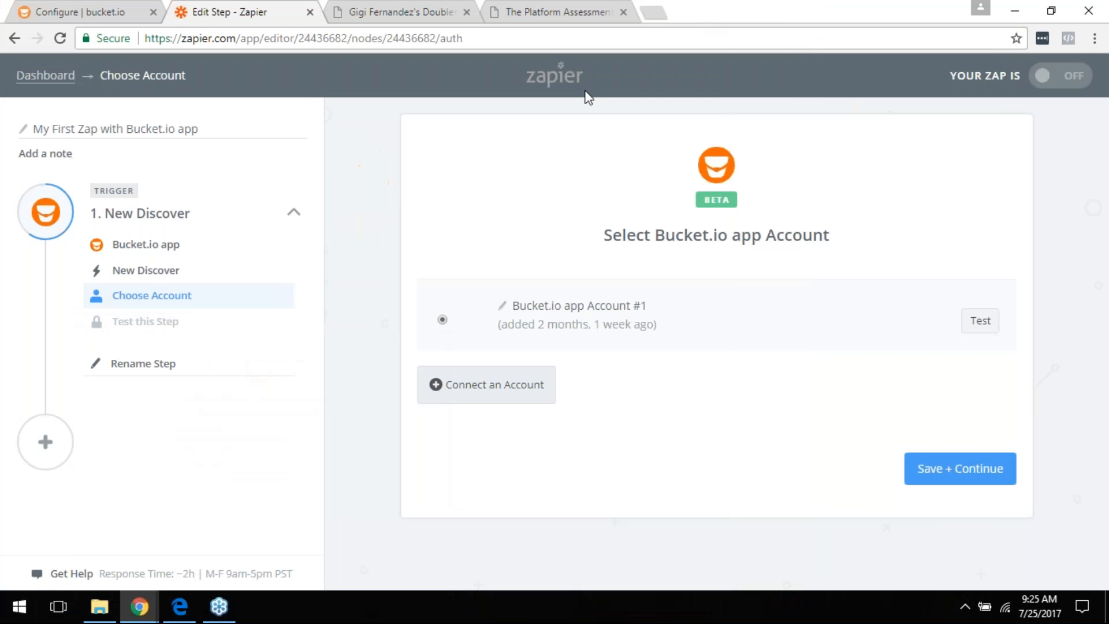
click(71, 7)
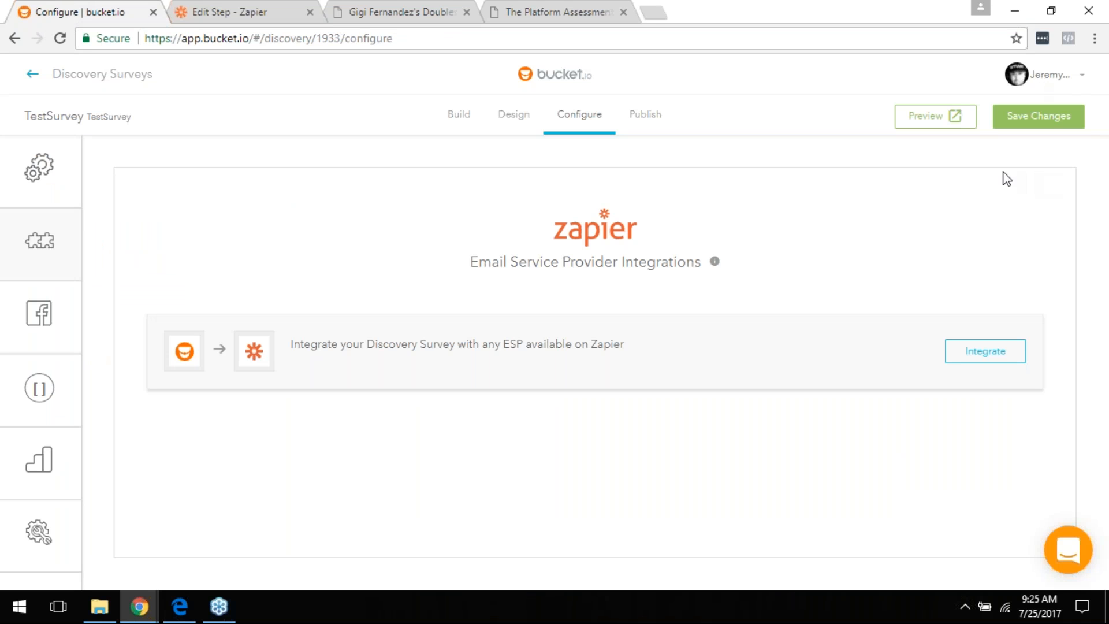
Step: Copy the API key from bucket.io's Account Settings page
click(1042, 82)
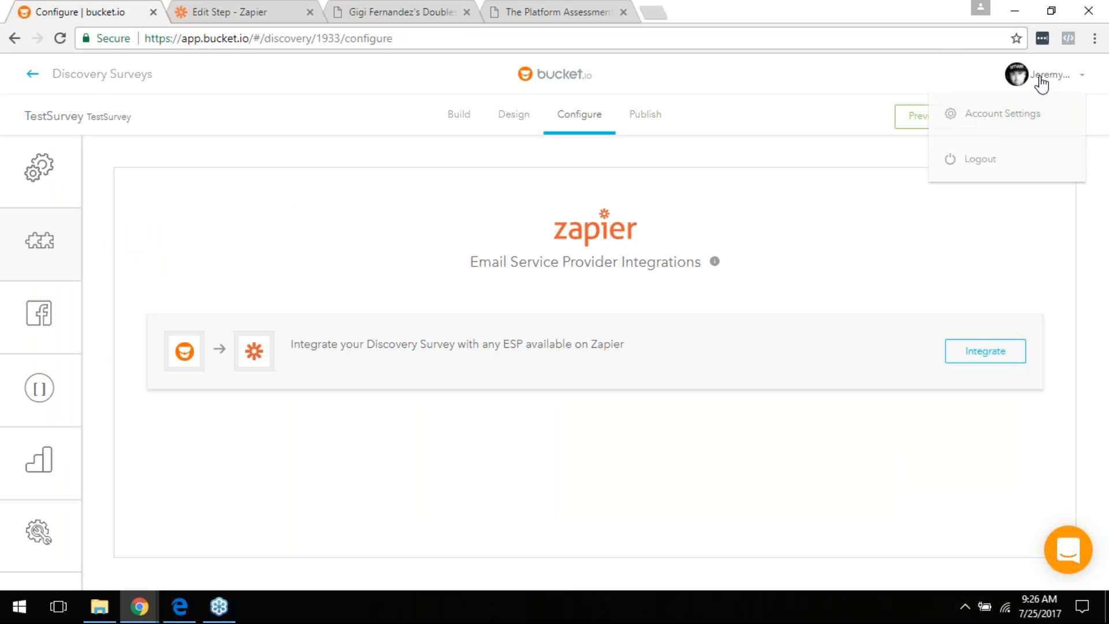
click(997, 121)
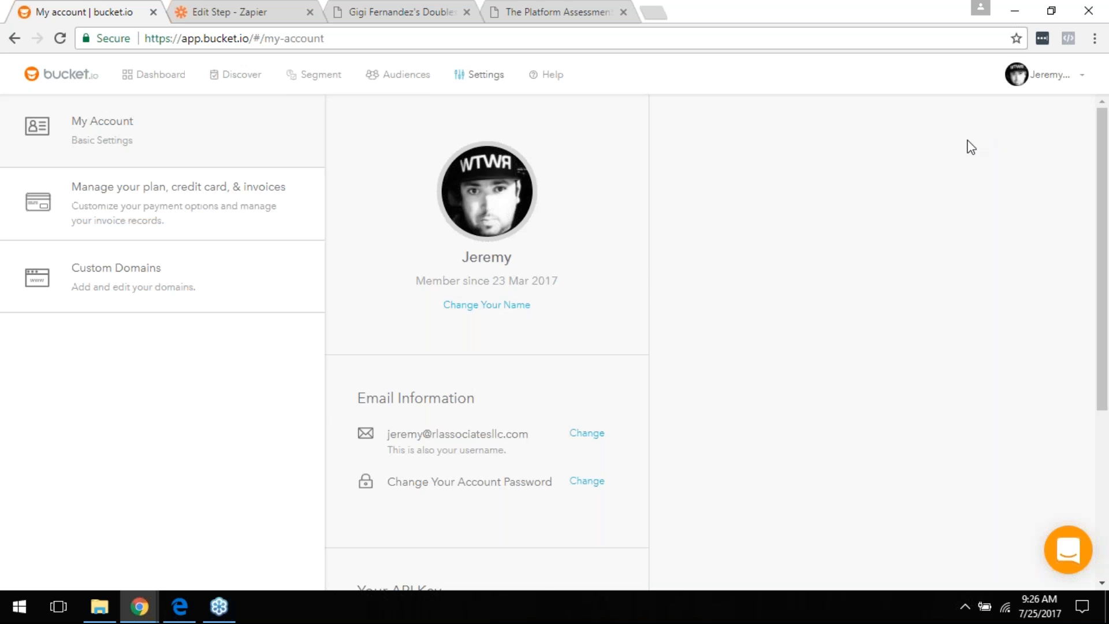
scroll(471, 398, down, 5)
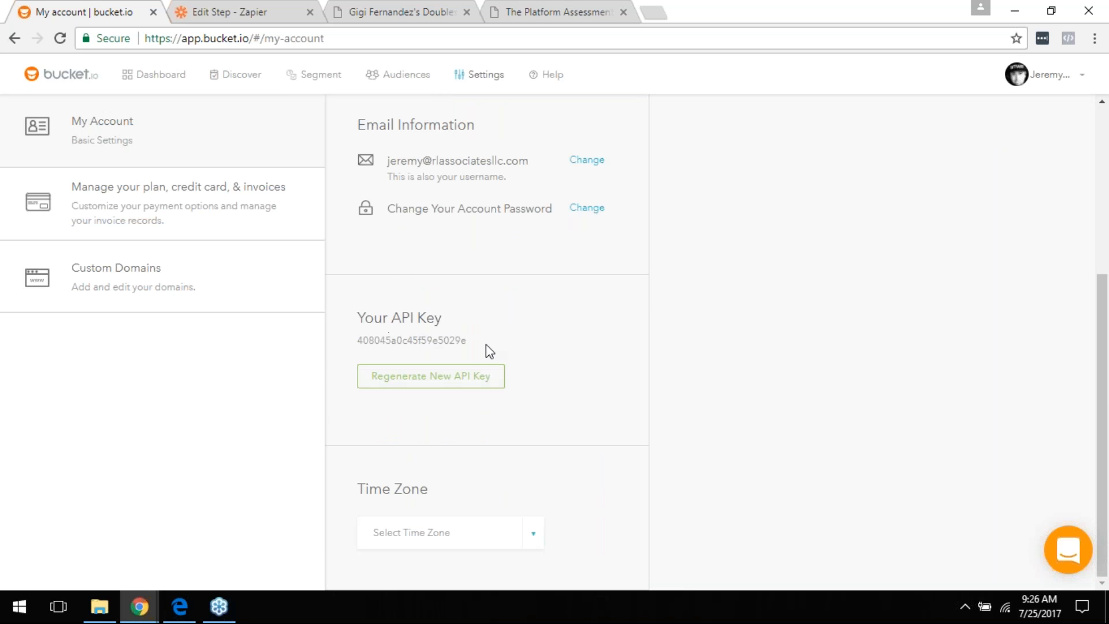
drag(477, 342, 361, 343)
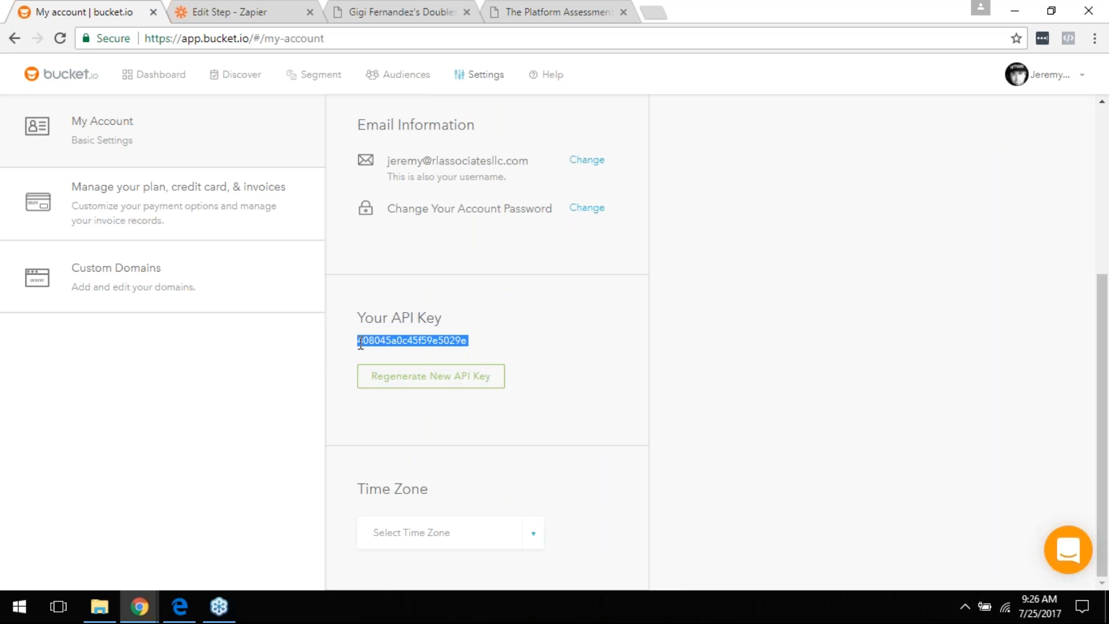
right_click(370, 341)
click(388, 351)
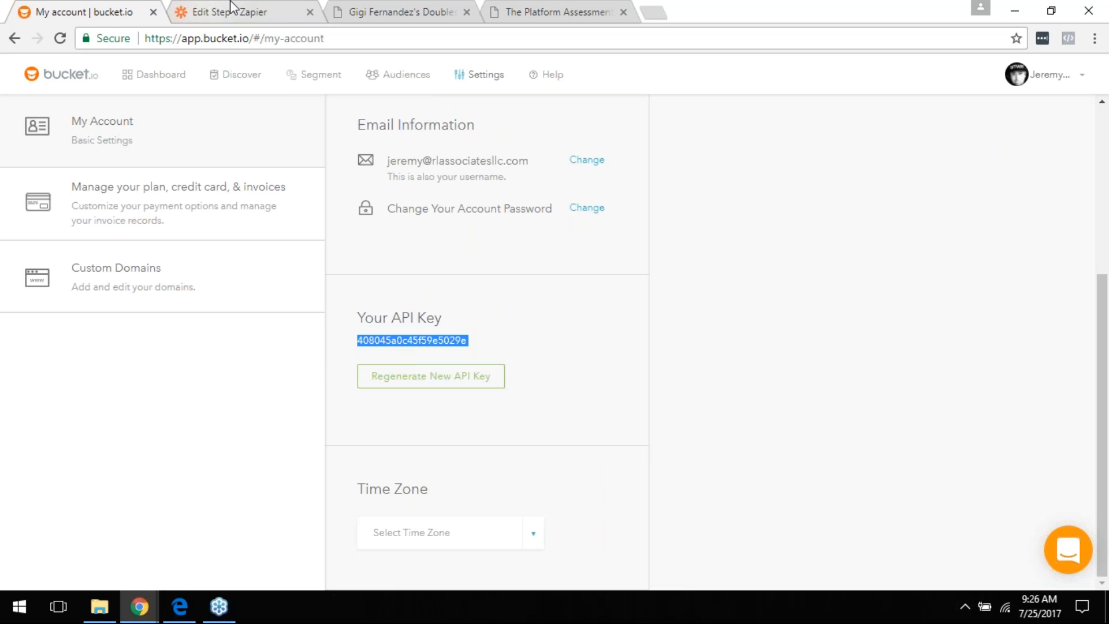
Step: Connect the Bucket.io account in Zapier by pasting the copied API key
click(268, 1)
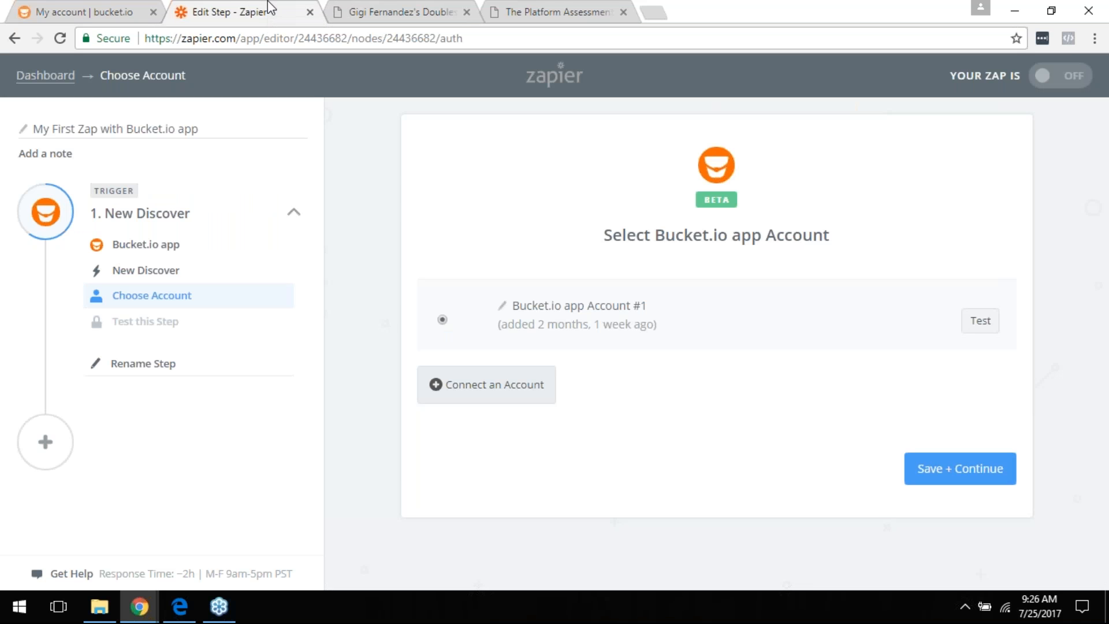
click(497, 394)
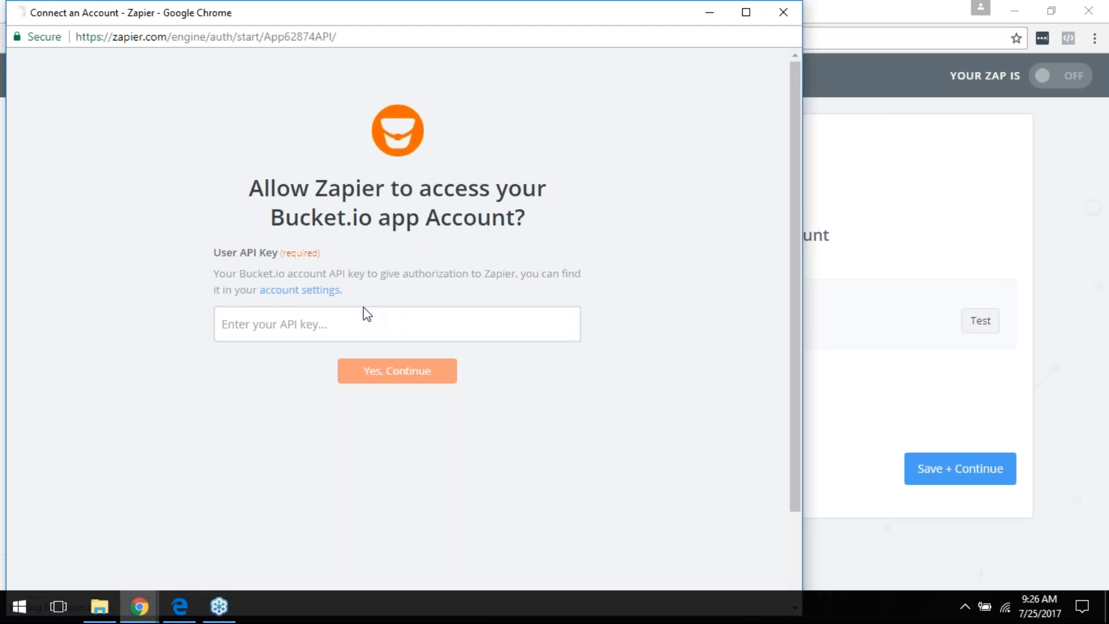
click(345, 322)
right_click(345, 322)
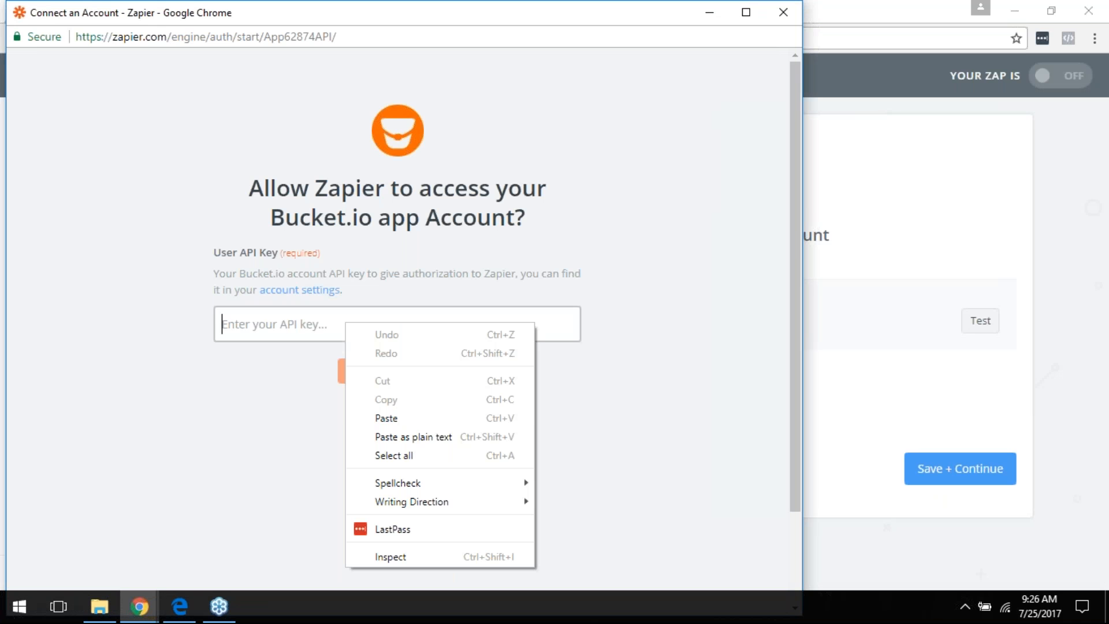
click(382, 417)
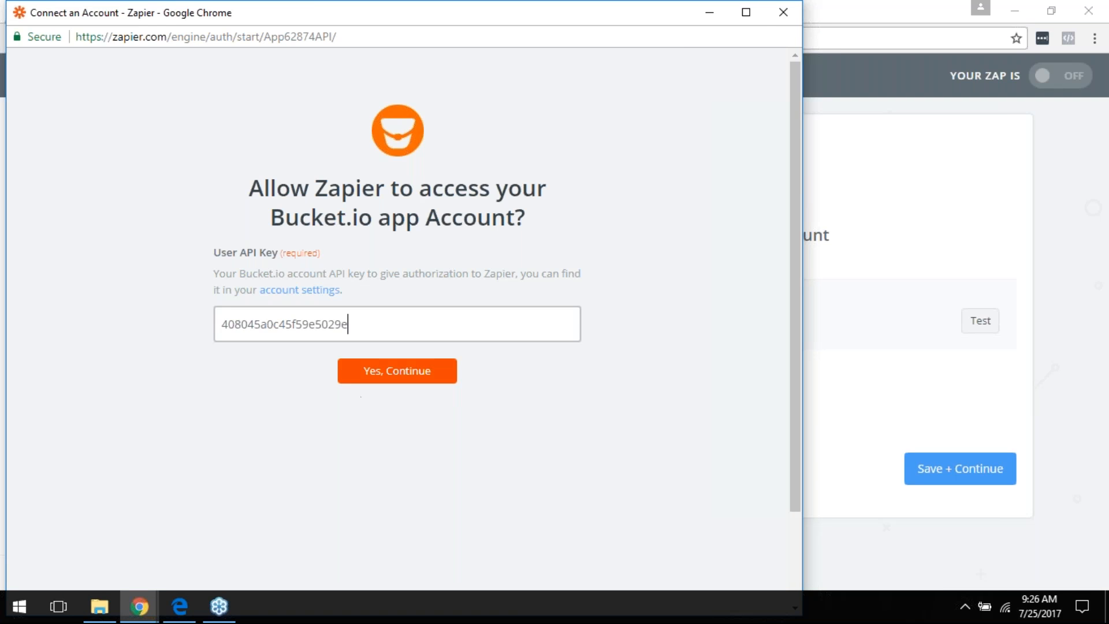
click(784, 12)
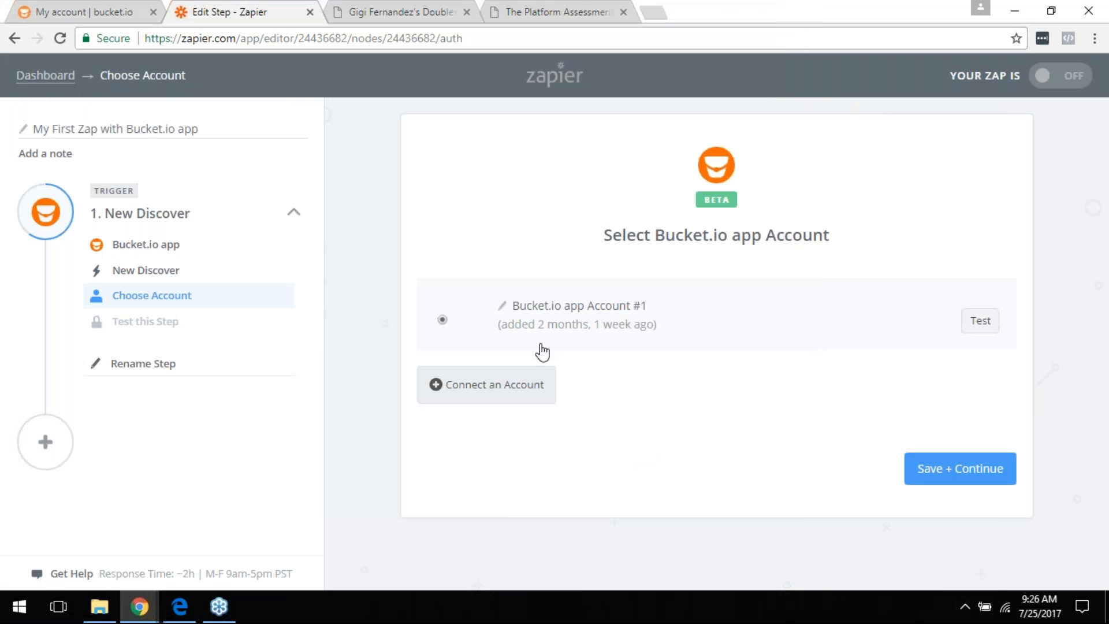
click(974, 482)
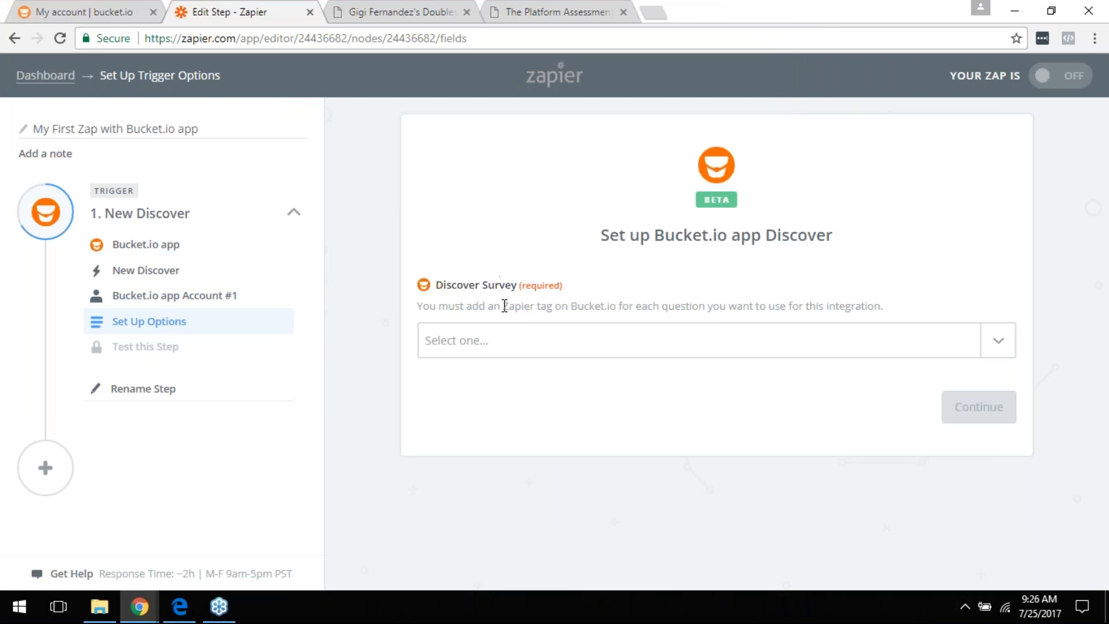
Step: Choose TestSurvey as the Discover Survey and complete a successful trigger test
click(530, 347)
click(456, 408)
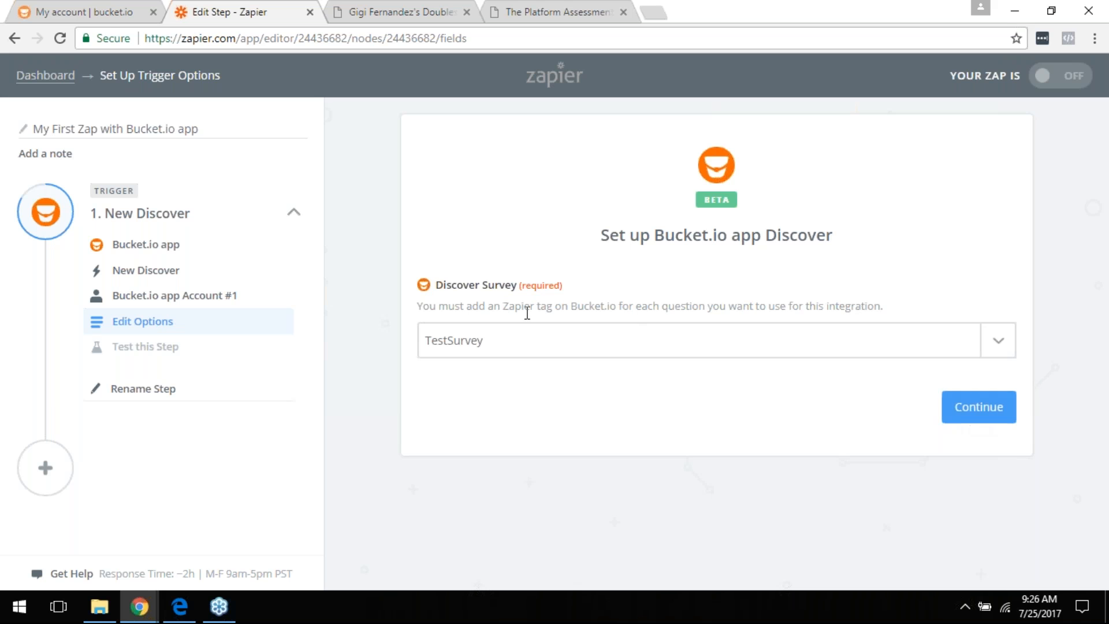
click(965, 415)
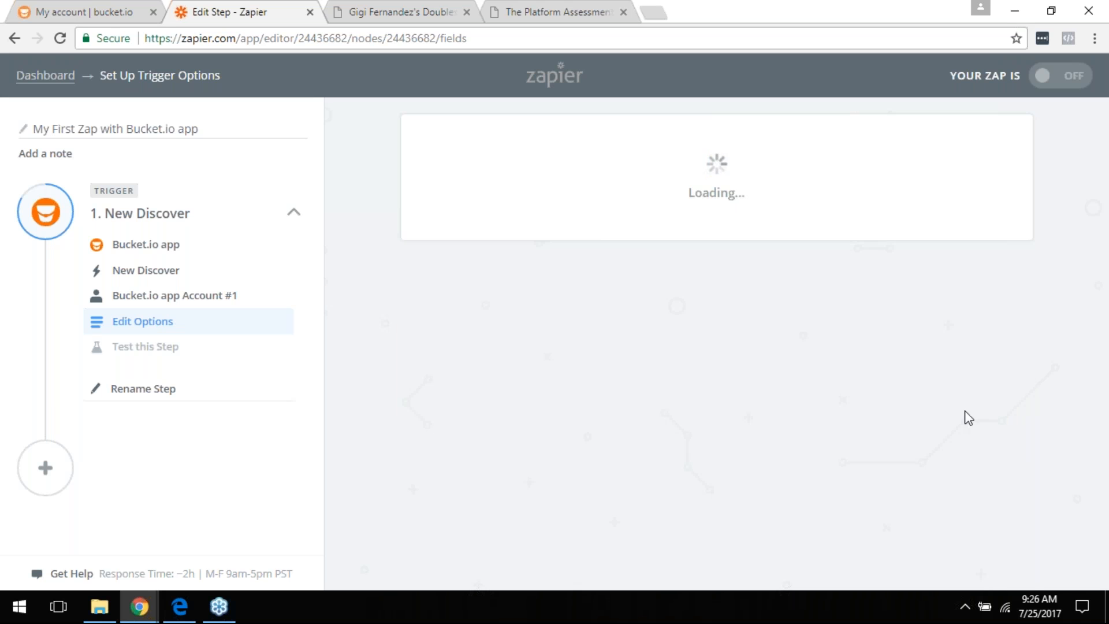
scroll(838, 405, down, 1)
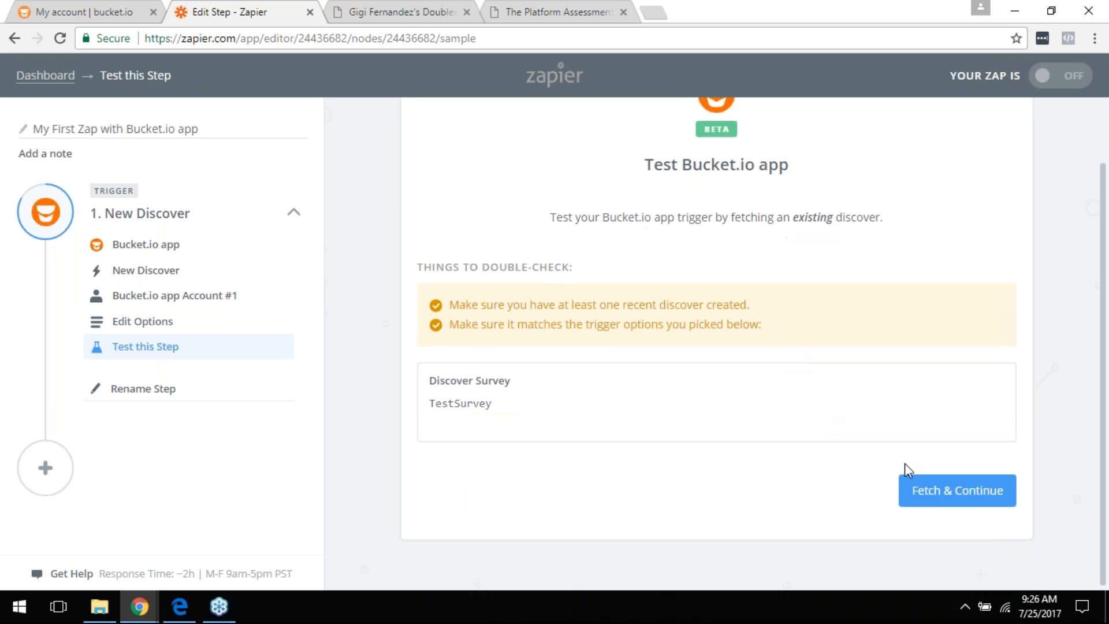
click(924, 488)
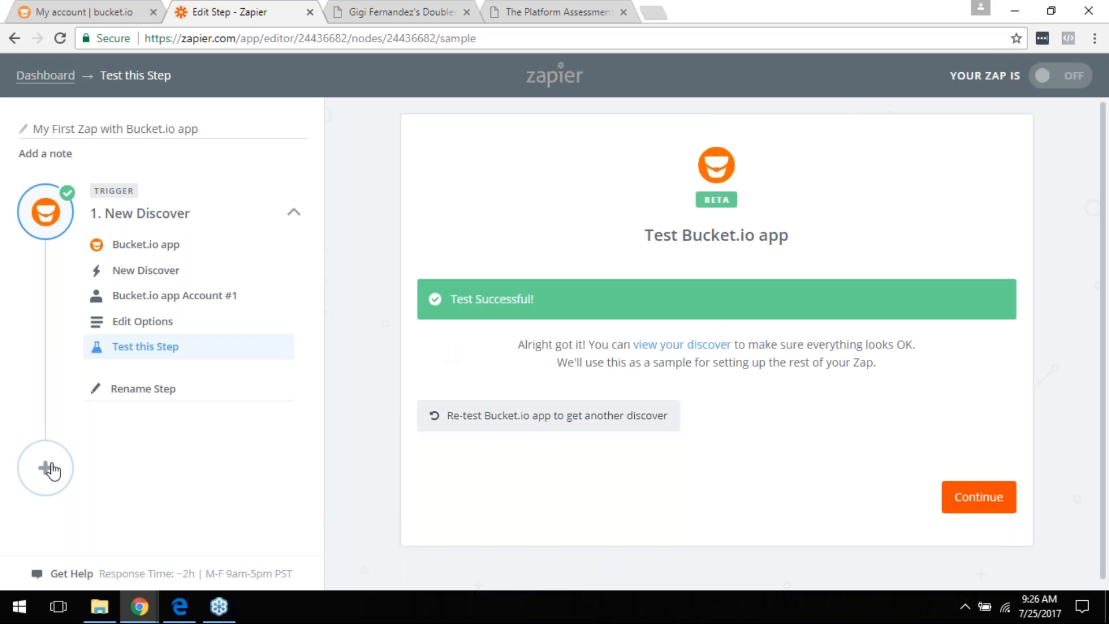
click(948, 496)
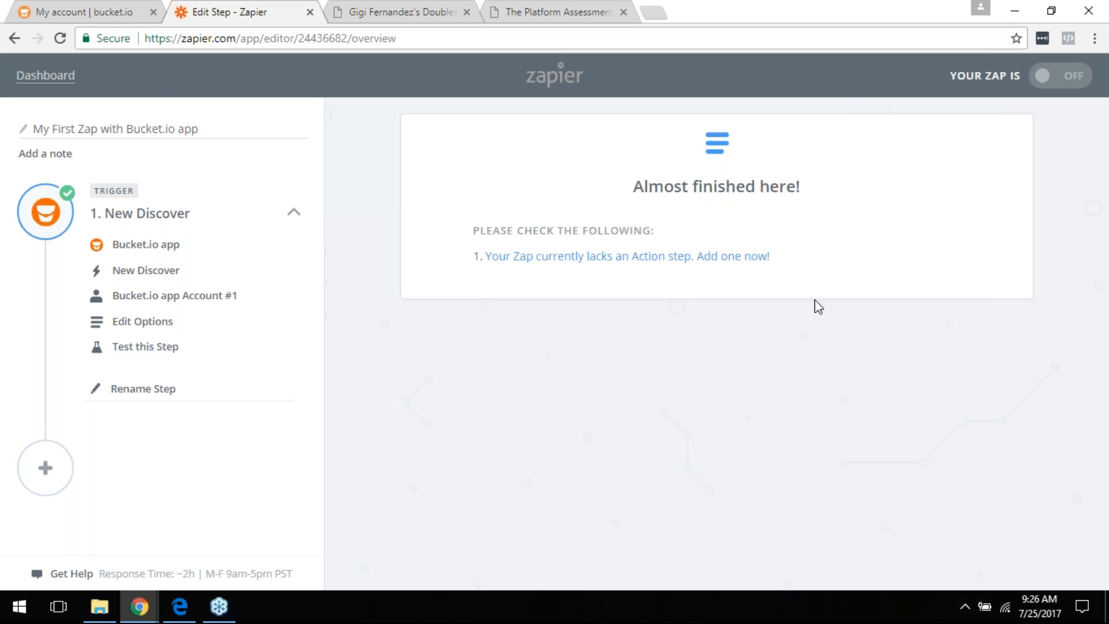
Step: Add an action step and search action apps for mail, infu, drip, get and awe
click(777, 256)
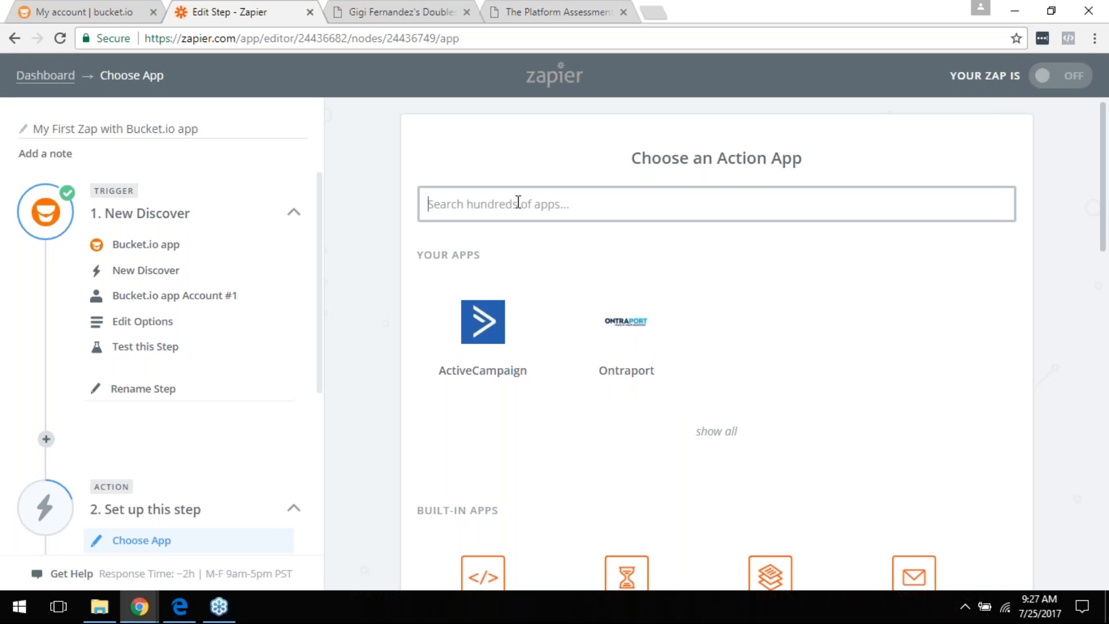
text(mail)
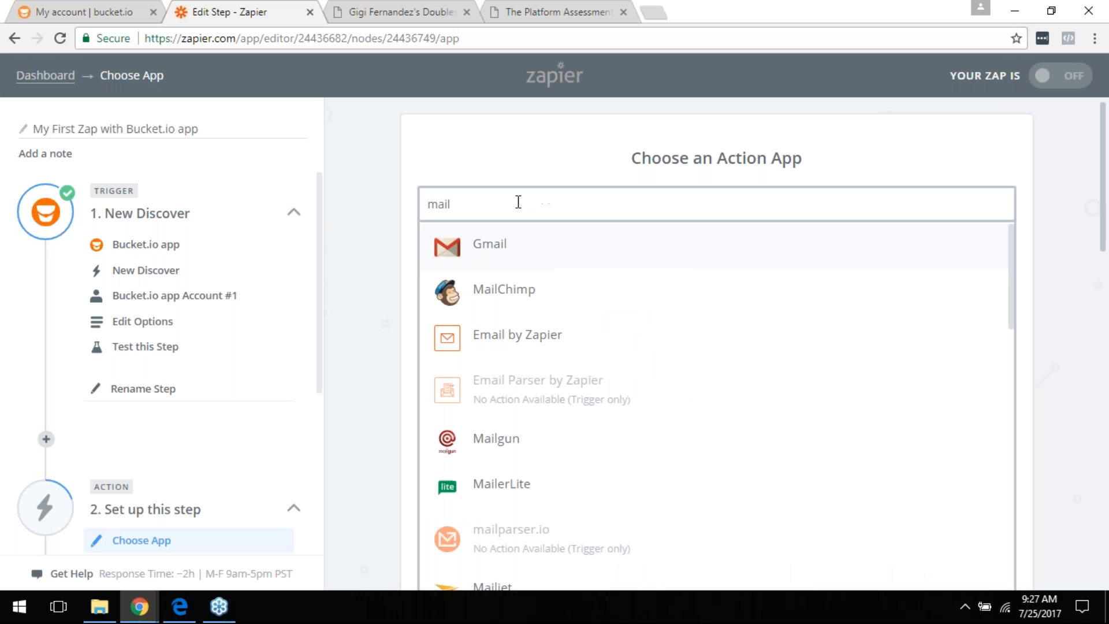
double_click(506, 204)
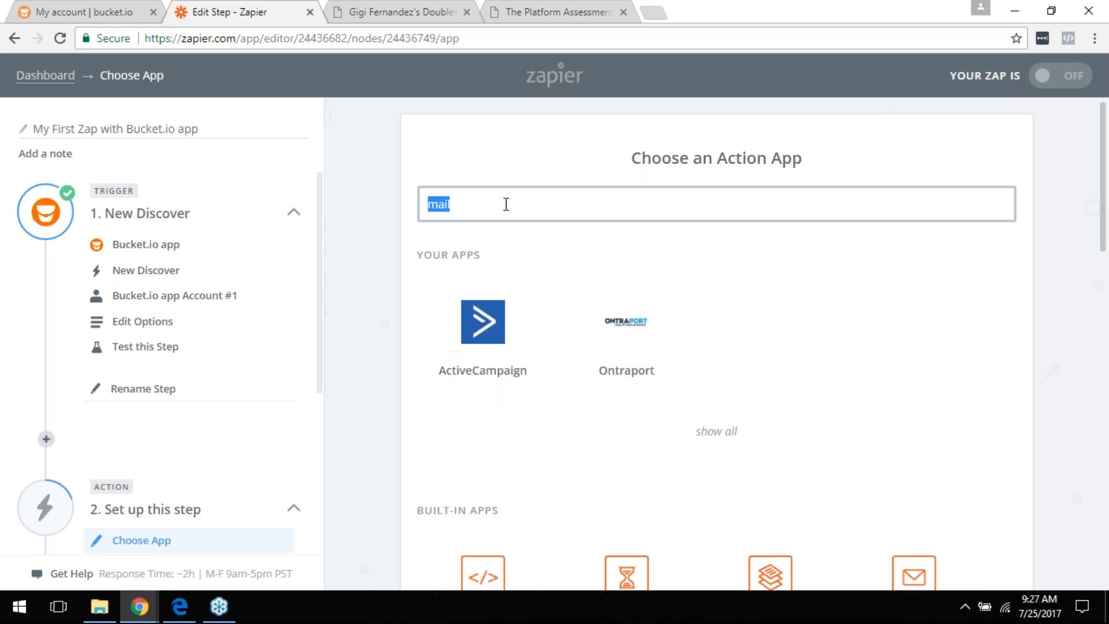
text(infu)
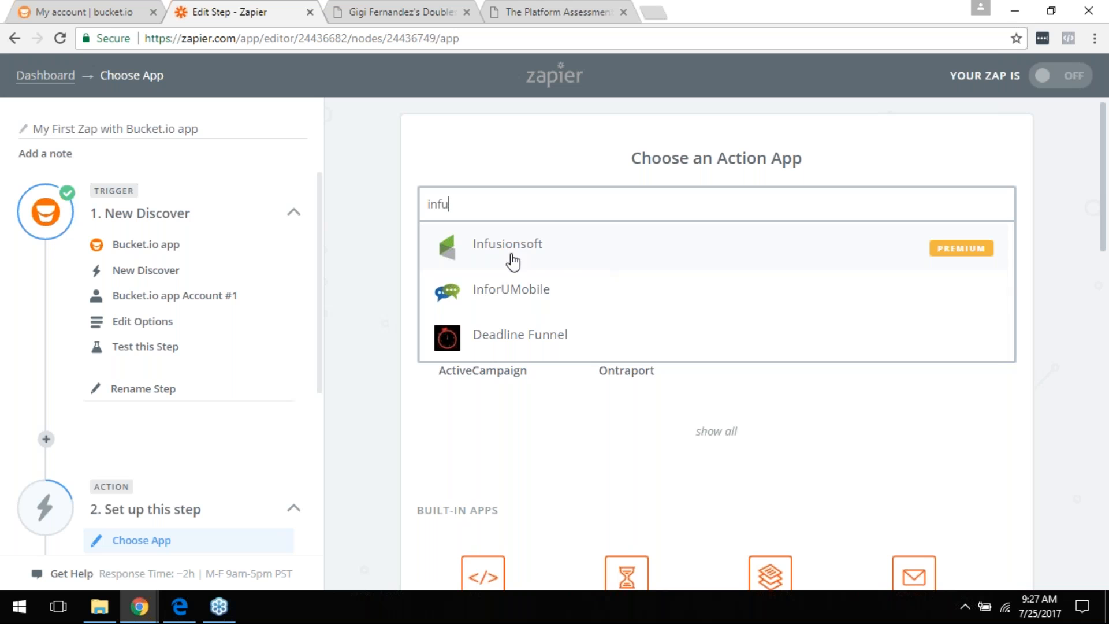
double_click(559, 202)
text(drip)
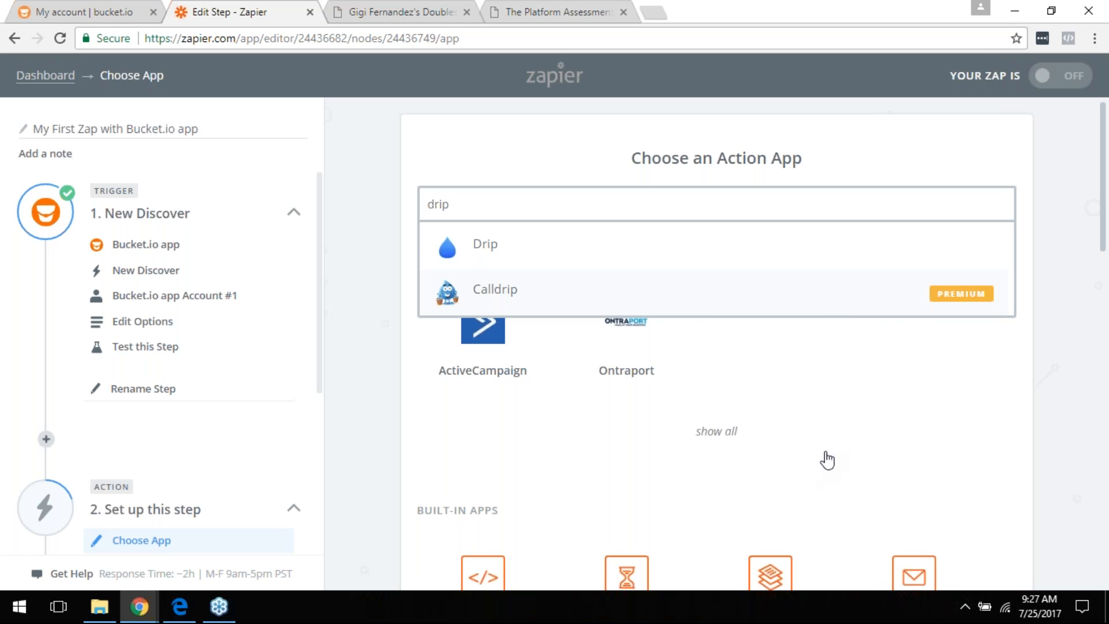
key(BackSpace)
key(BackSpace)
key(BackSpace)
key(BackSpace)
text(get)
key(BackSpace)
key(BackSpace)
key(BackSpace)
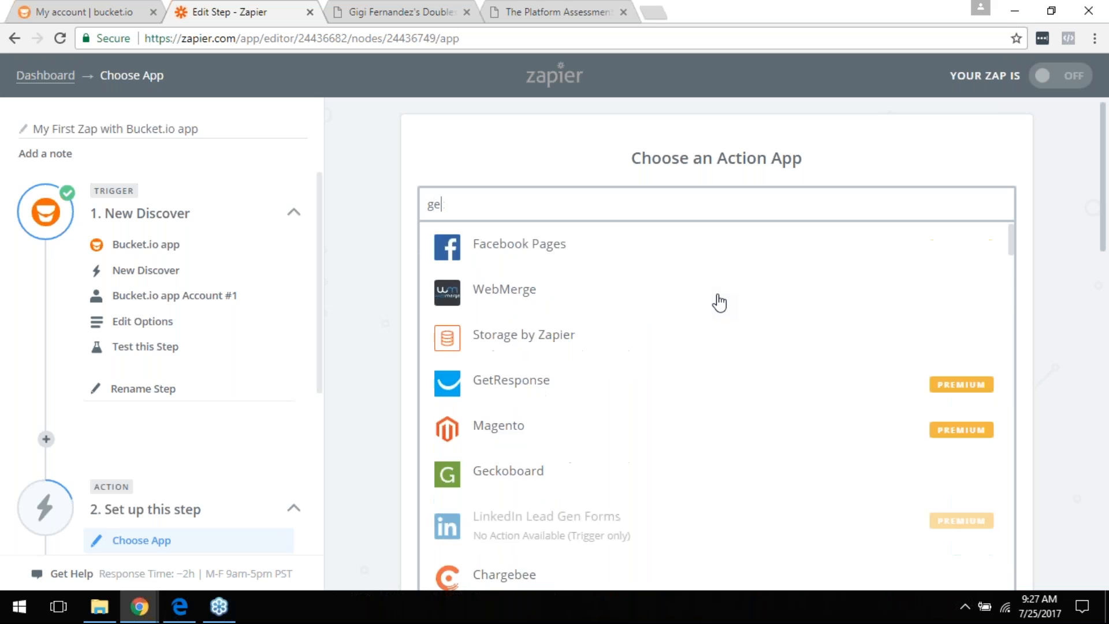
text(awe)
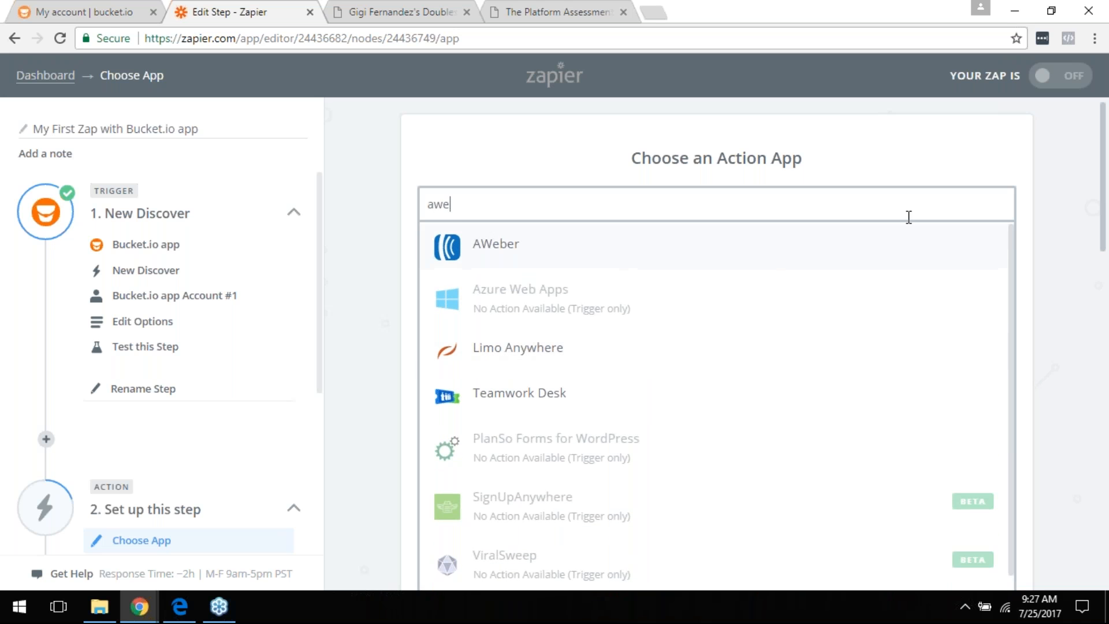
click(1048, 332)
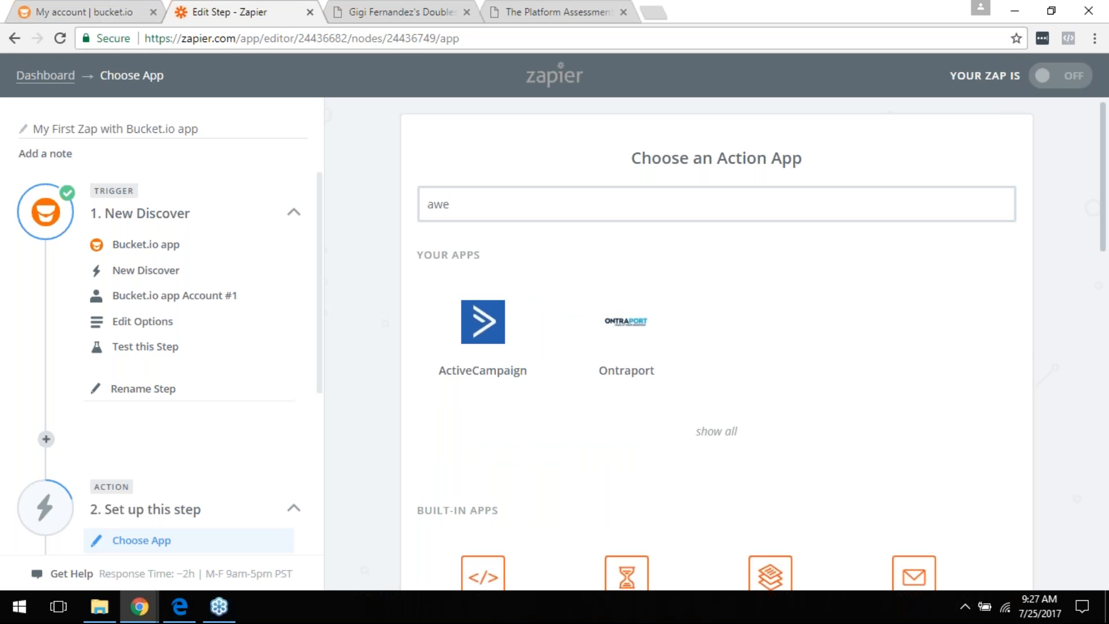
Step: Leave the Zapier editor, return to TestSurvey's Configure page and enable Facebook Pixel, opening its empty pixel code field
click(310, 12)
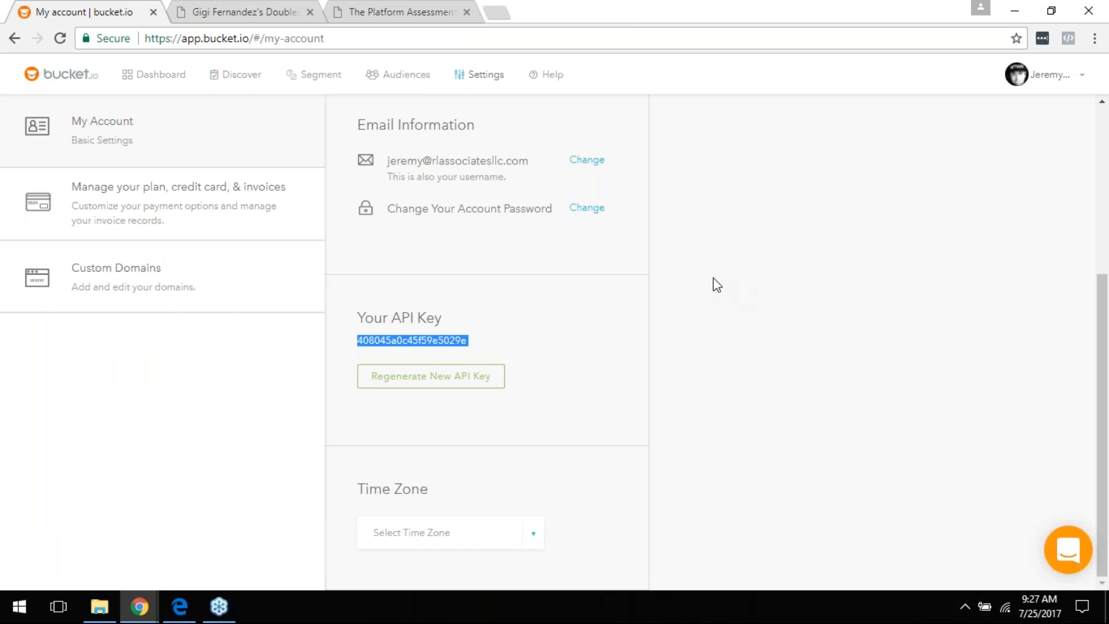
click(14, 38)
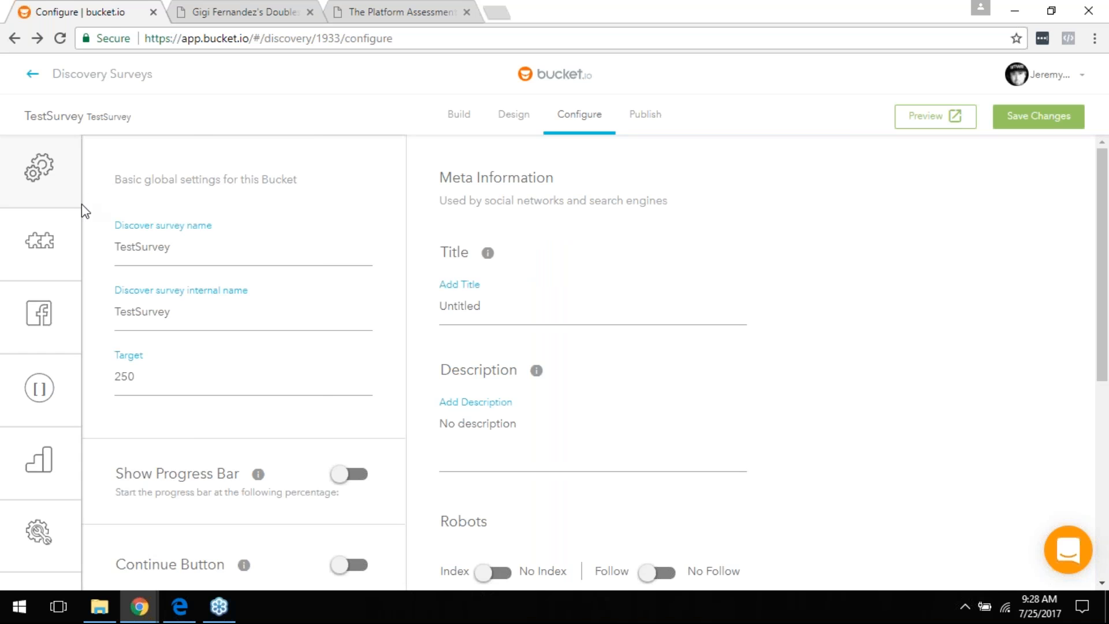
mouse_move(37, 289)
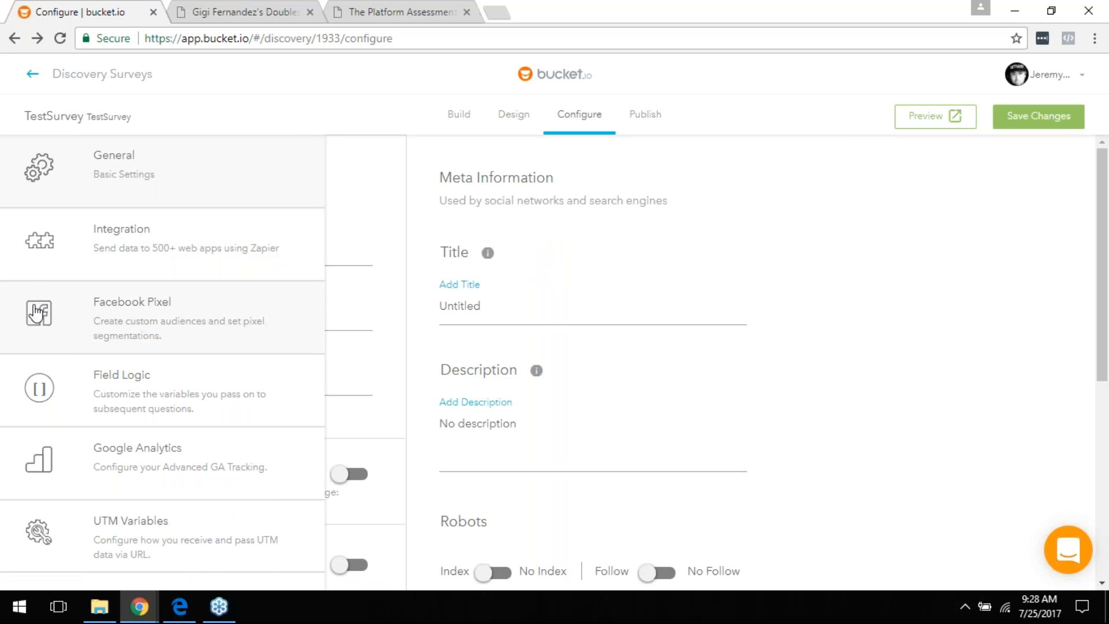
click(40, 323)
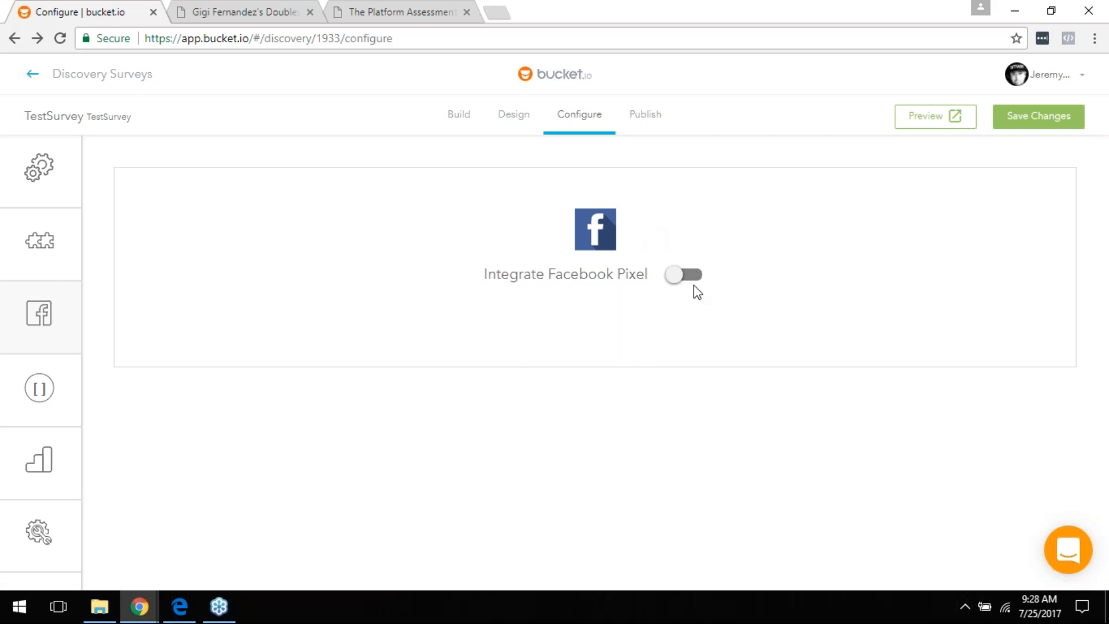
click(688, 276)
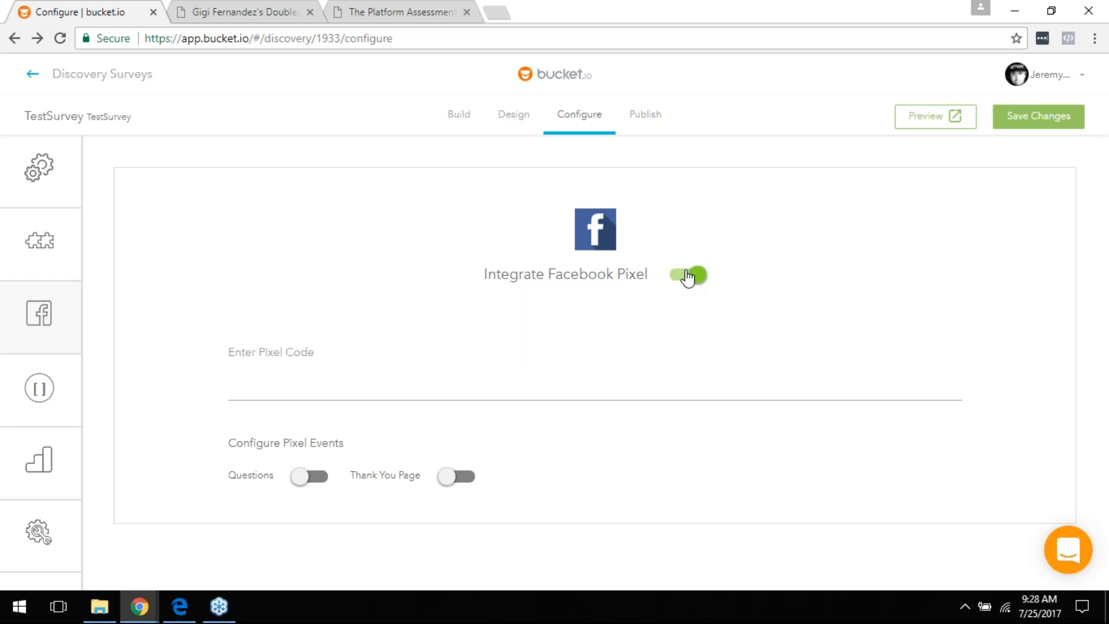
click(320, 368)
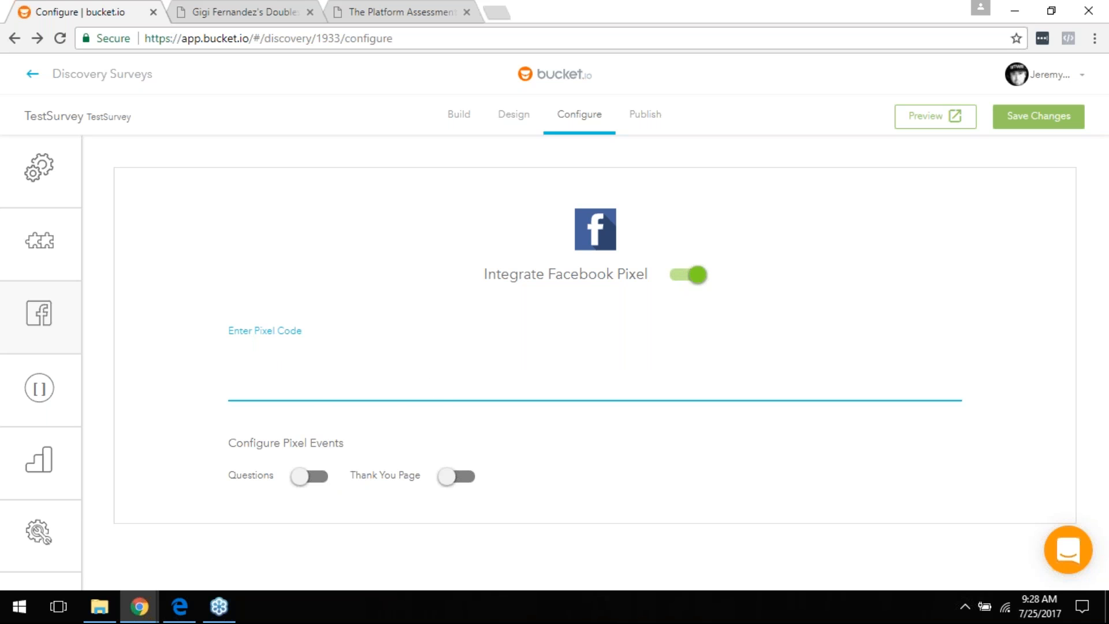
mouse_move(37, 376)
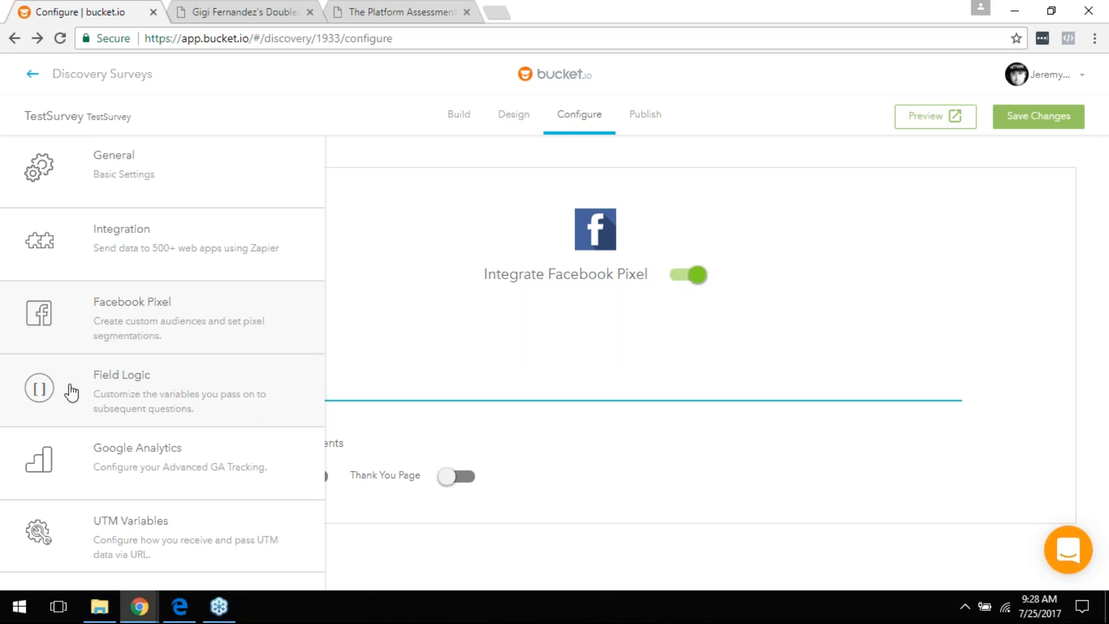
Step: Check Field Logic, scroll through the Build question list, then return to the Configure settings (target 250)
click(201, 401)
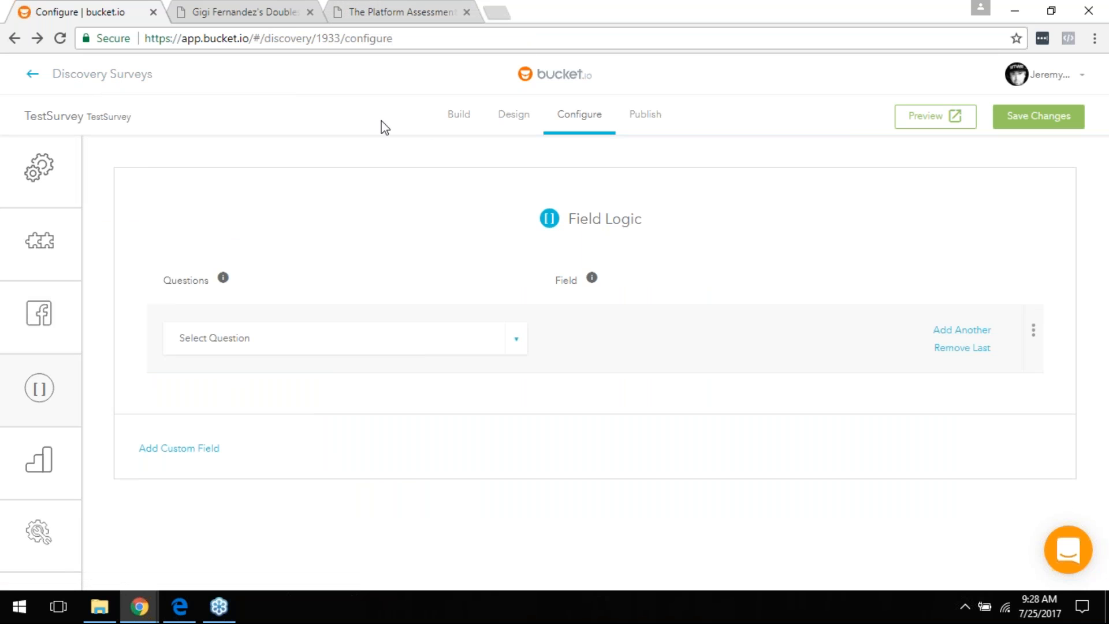
click(460, 117)
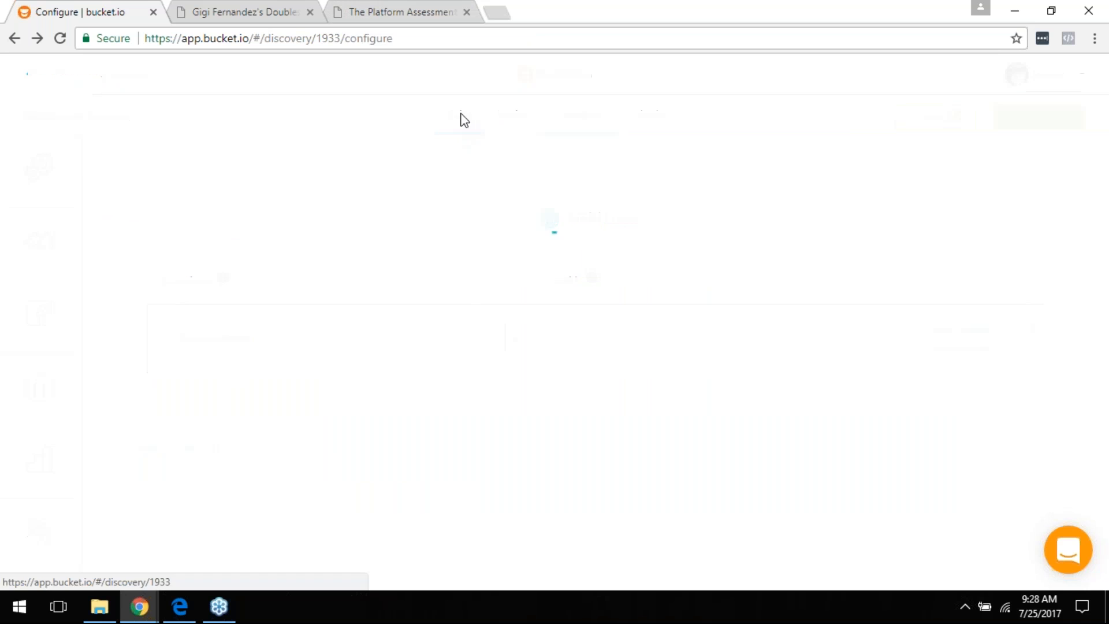
scroll(497, 254, down, 3)
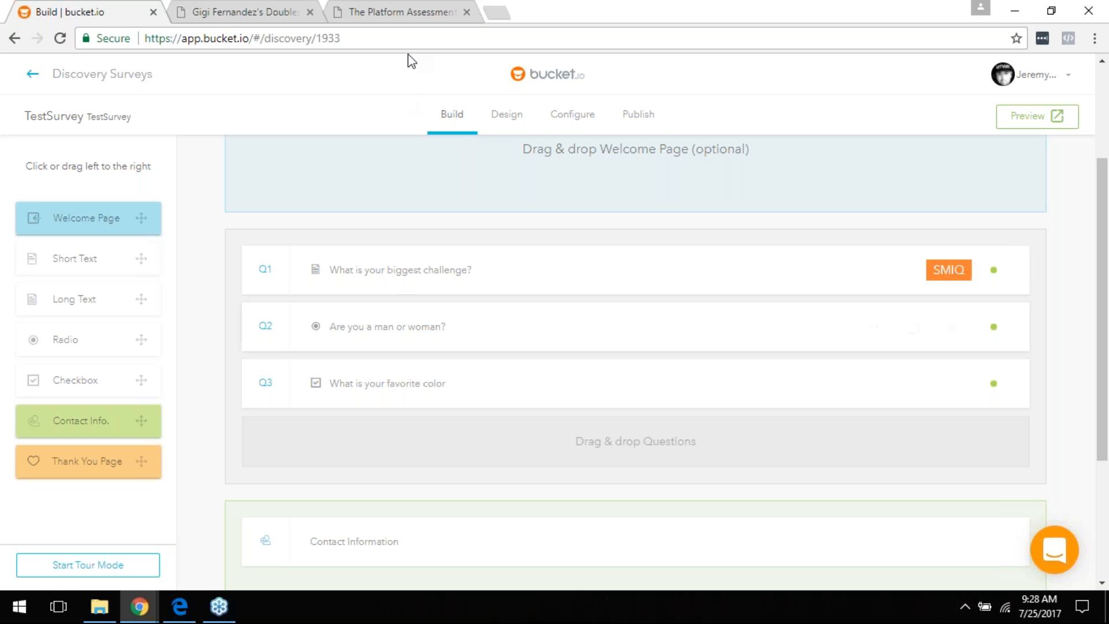
click(569, 122)
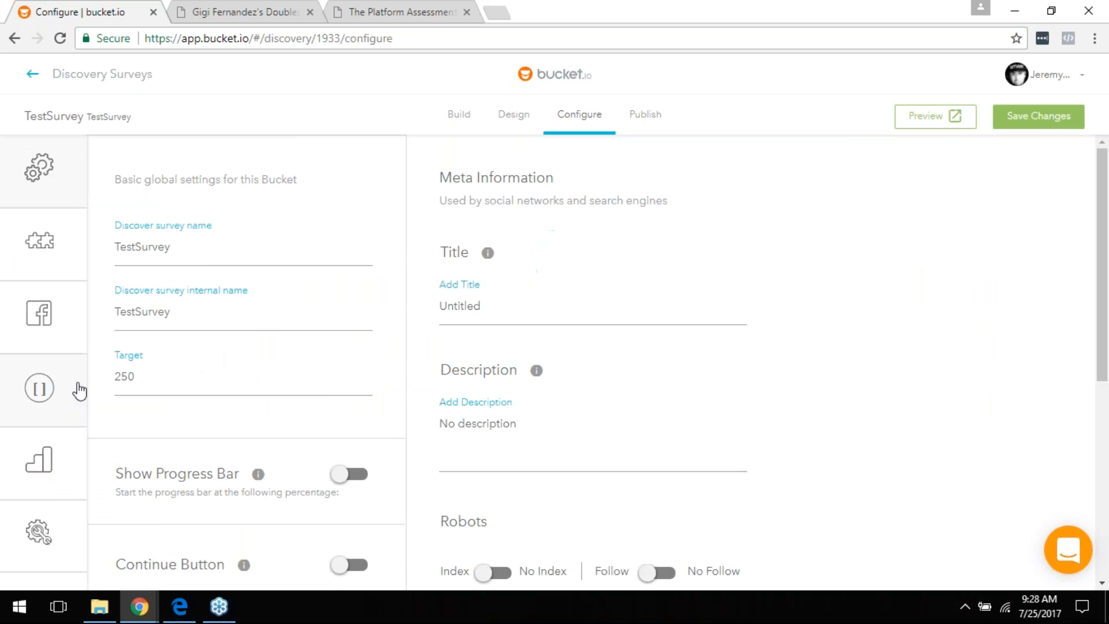
mouse_move(53, 461)
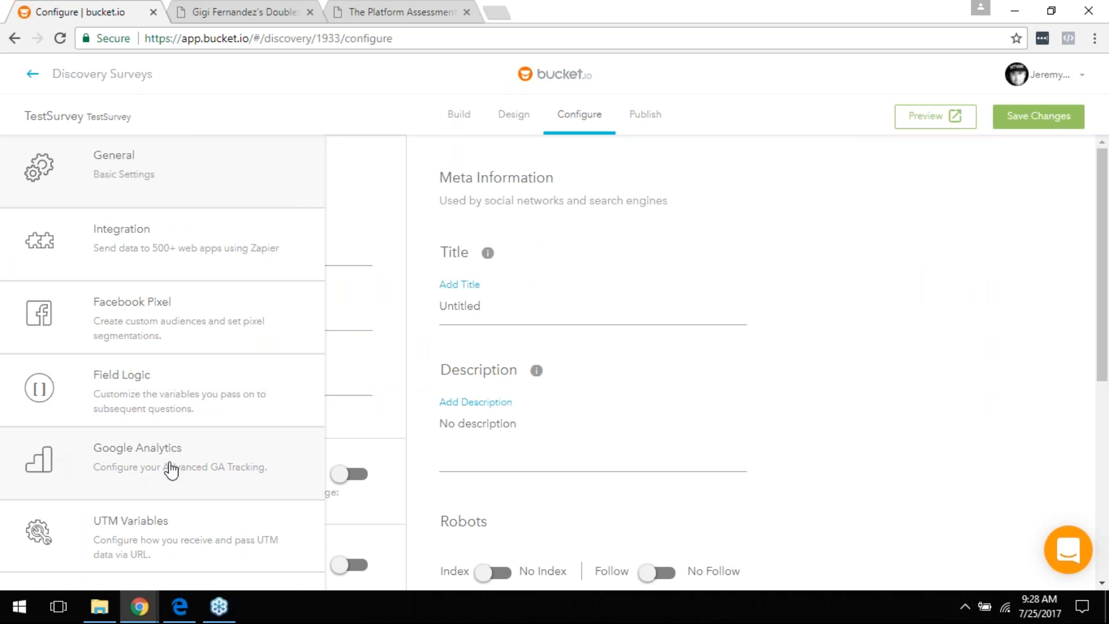
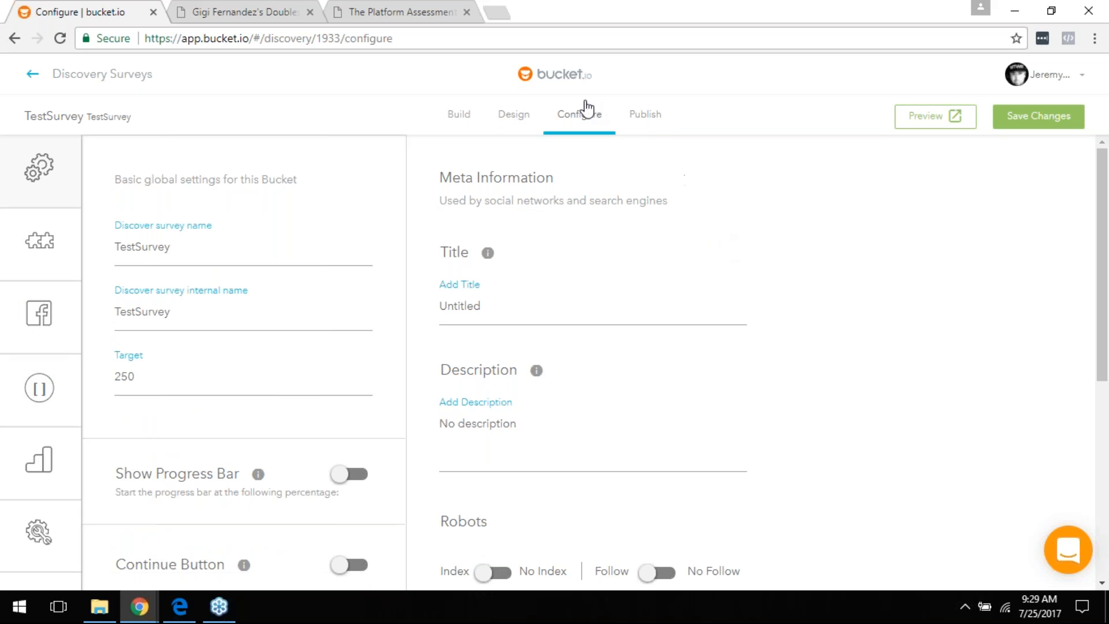
Step: In TestSurvey's Publish settings, choose go.bucketsurveys.com as the Step 1 domain
click(632, 117)
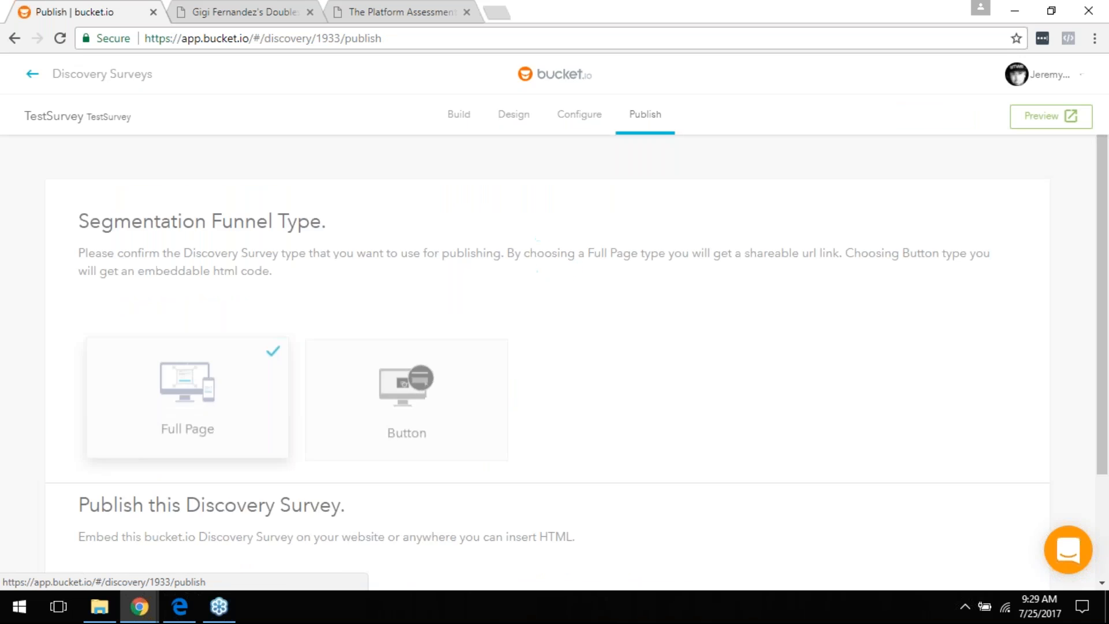
scroll(554, 347, down, 3)
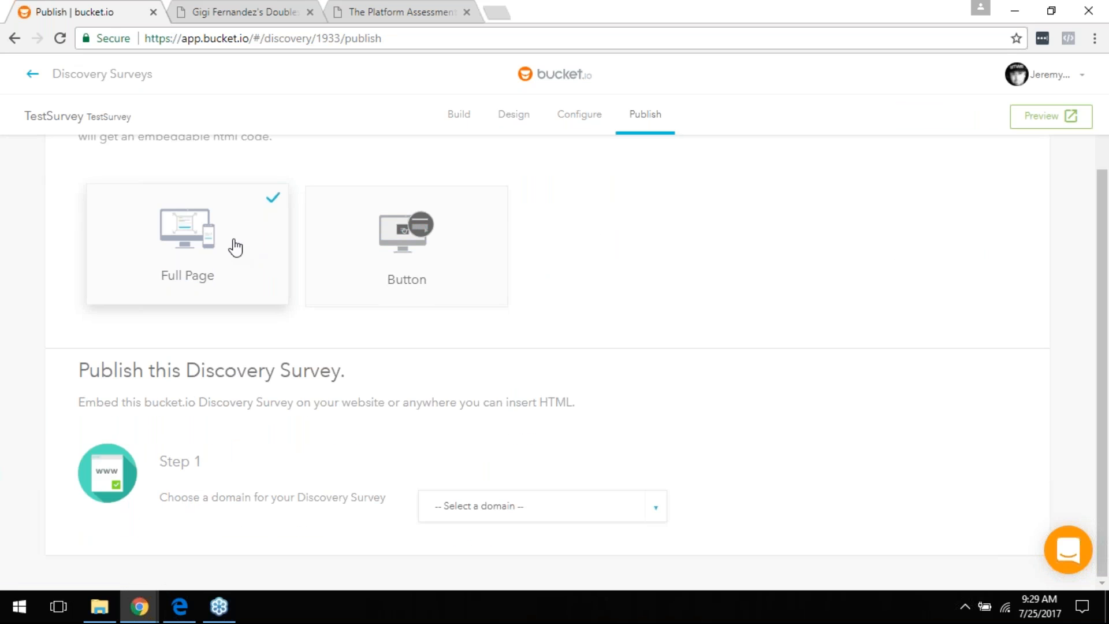
scroll(221, 267, up, 2)
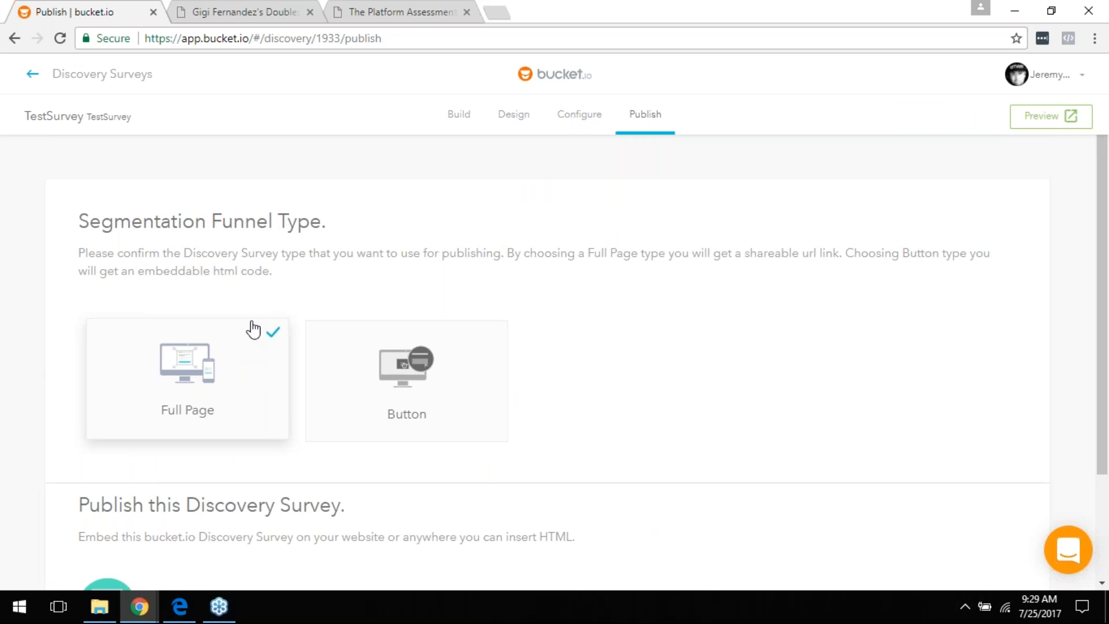
scroll(253, 329, down, 2)
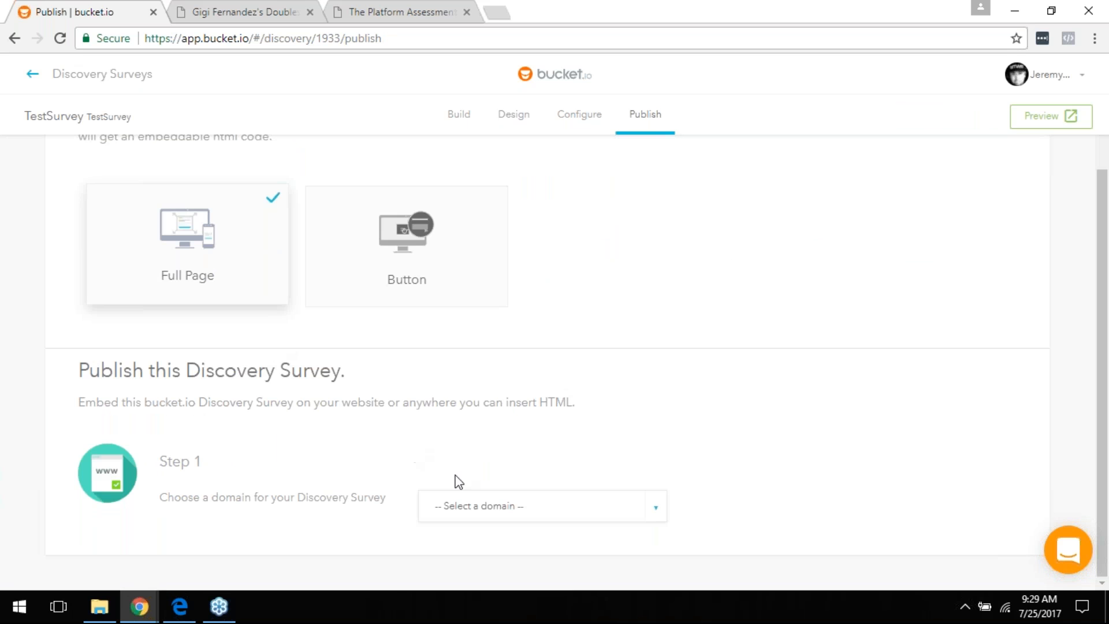
click(507, 513)
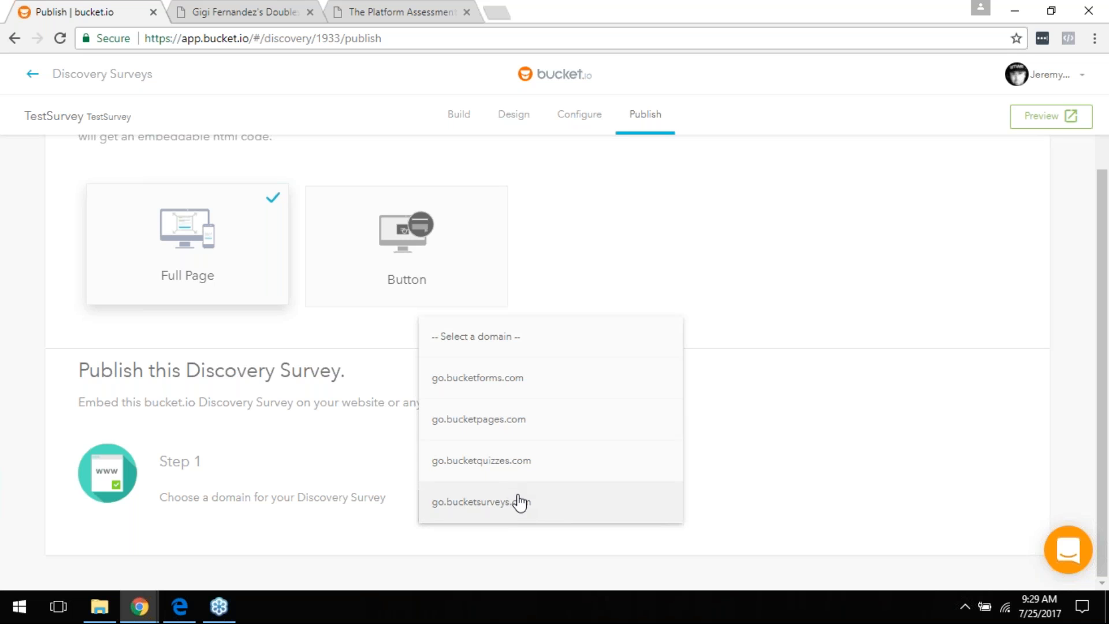
click(520, 502)
scroll(738, 465, down, 2)
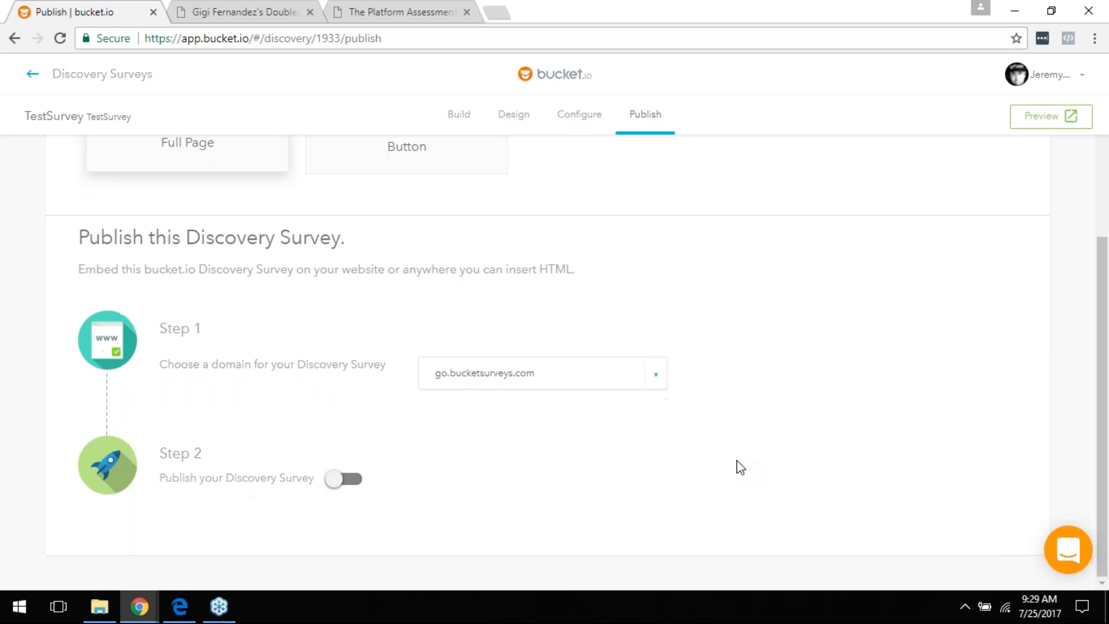
Step: Switch on the Step 2 Publish toggle and confirm 'I understand, publish anyway' at the missing-welcome-page warning
click(349, 487)
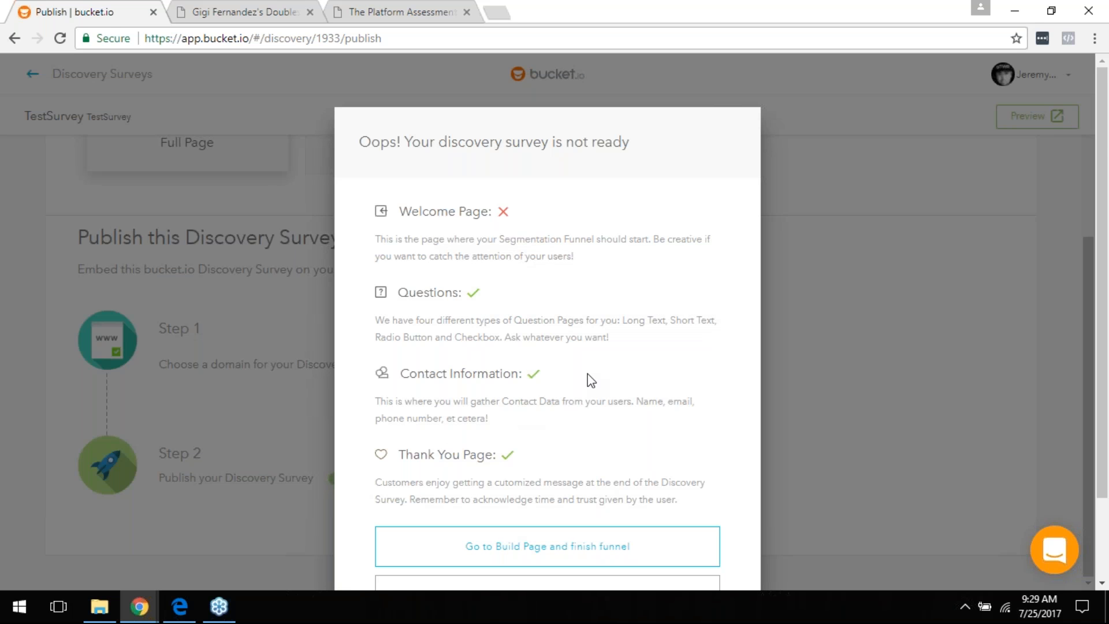
scroll(591, 380, down, 2)
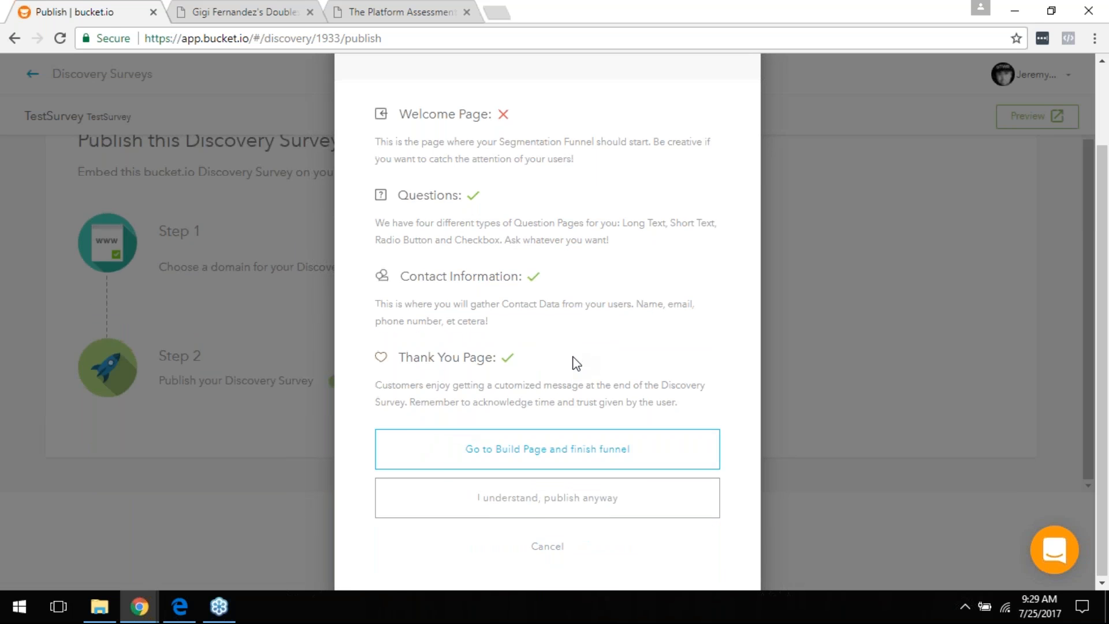
scroll(576, 363, up, 2)
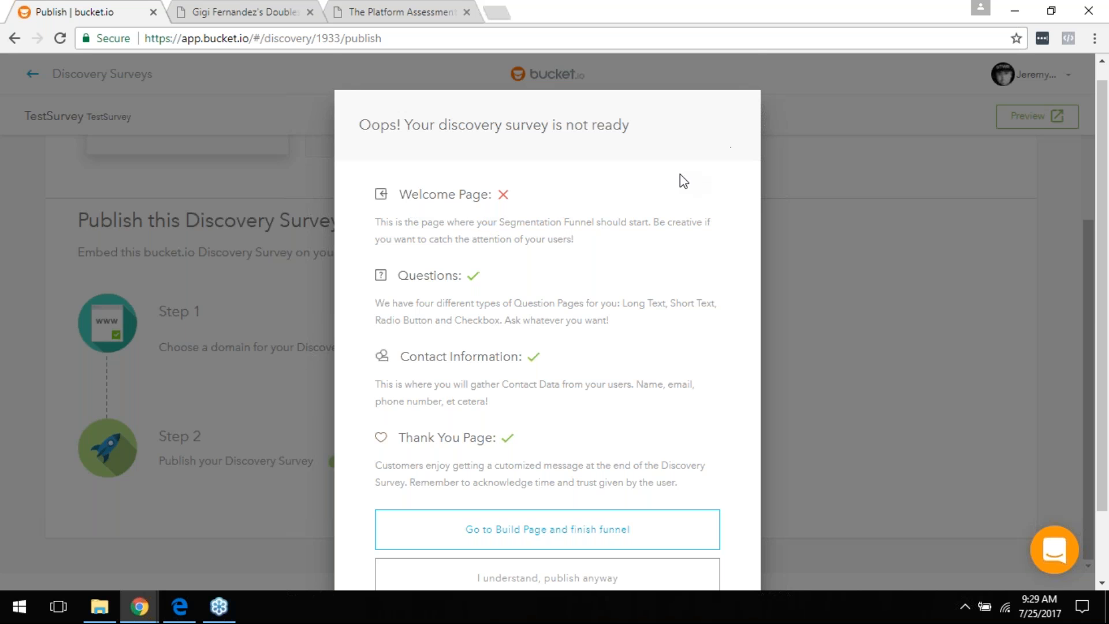
scroll(657, 206, down, 2)
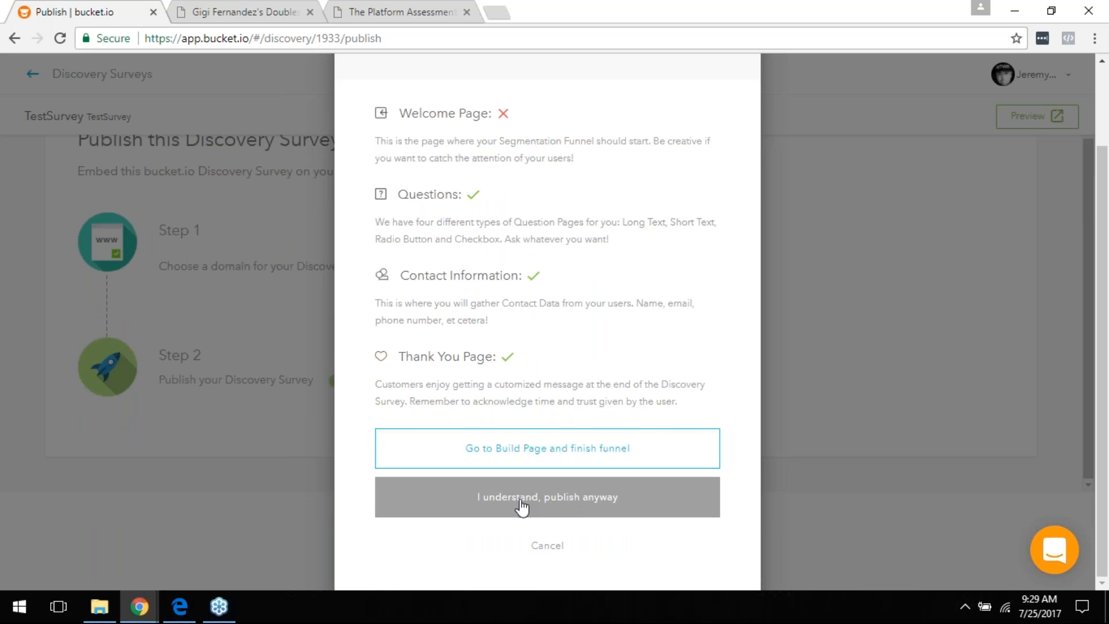
scroll(540, 424, up, 2)
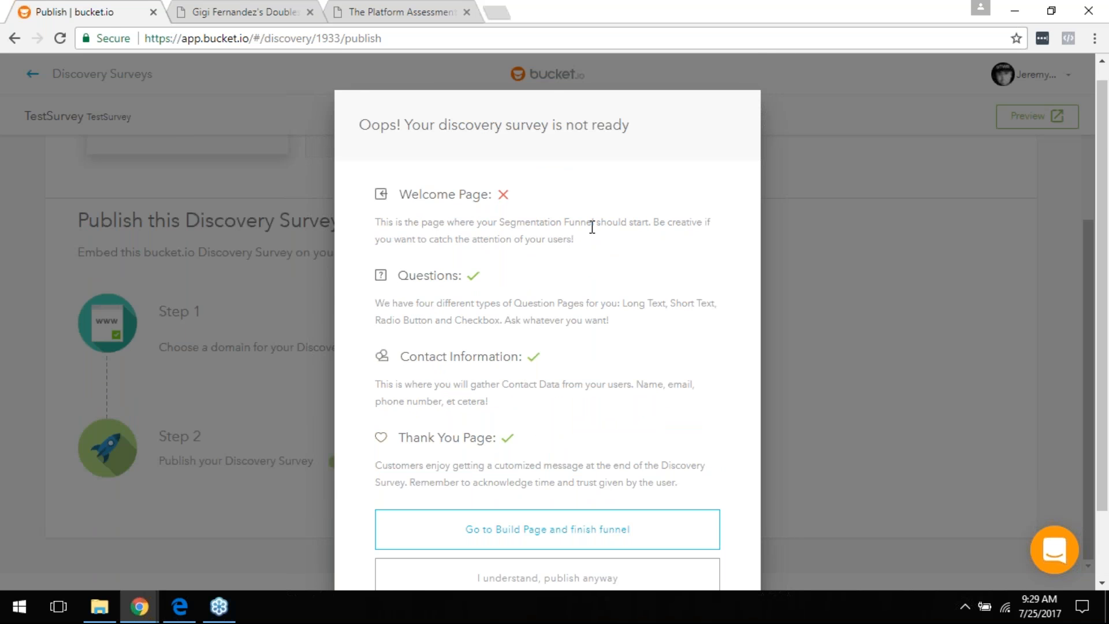
scroll(463, 197, down, 2)
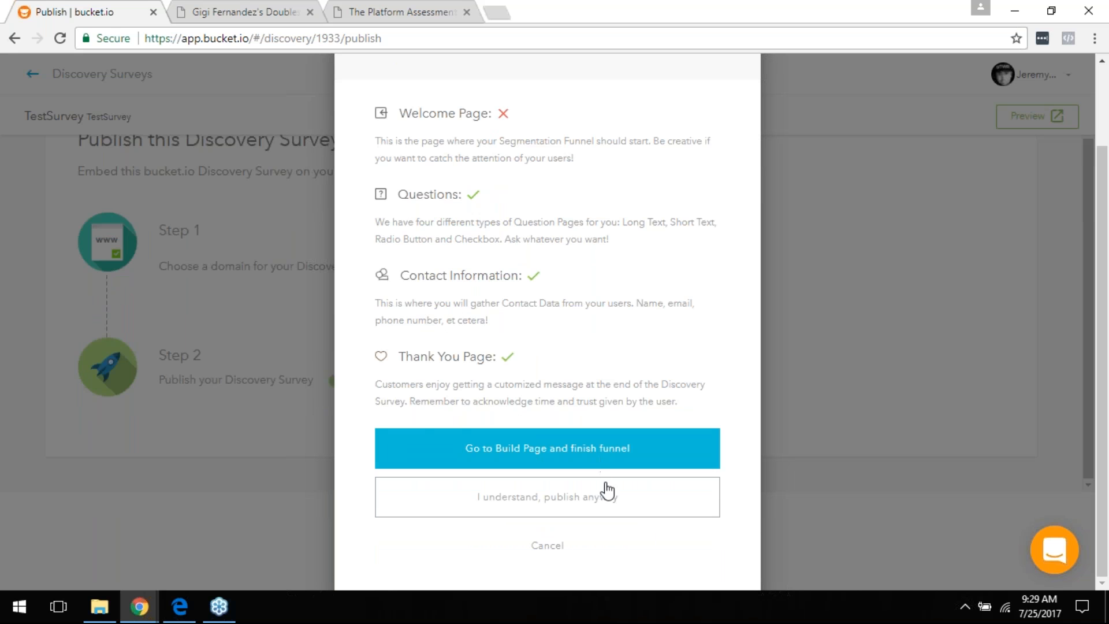
click(530, 498)
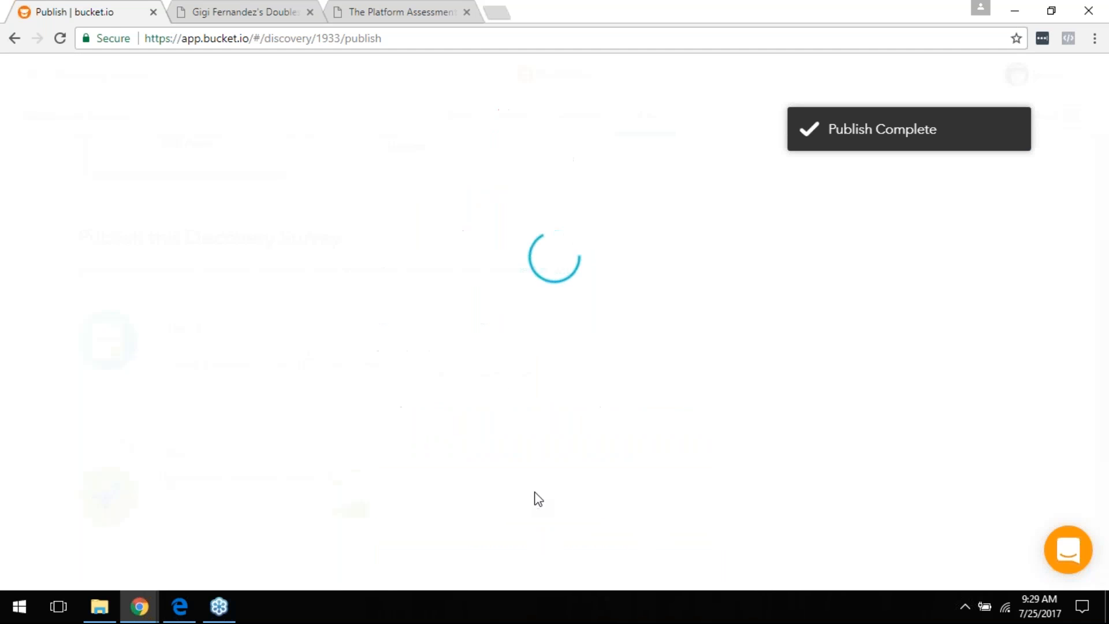
scroll(634, 409, down, 5)
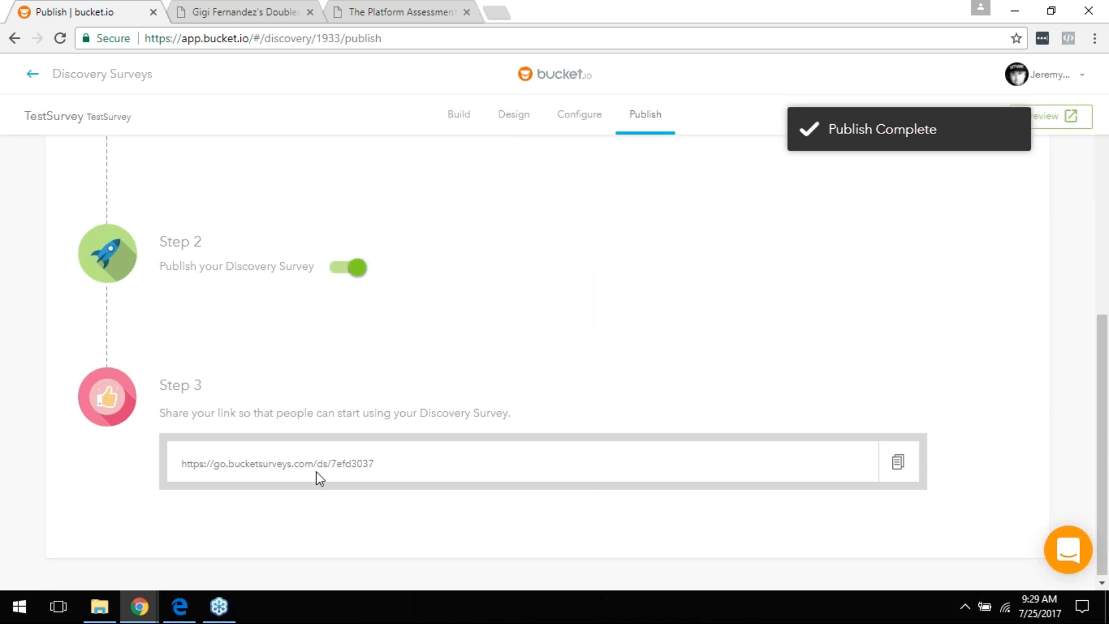
click(897, 463)
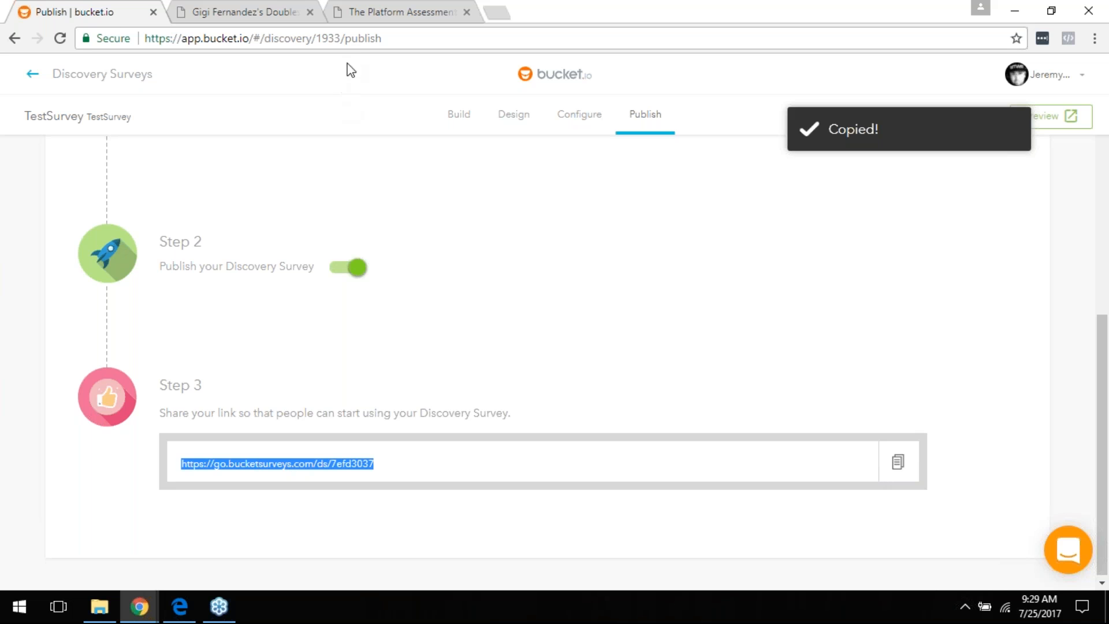
click(356, 46)
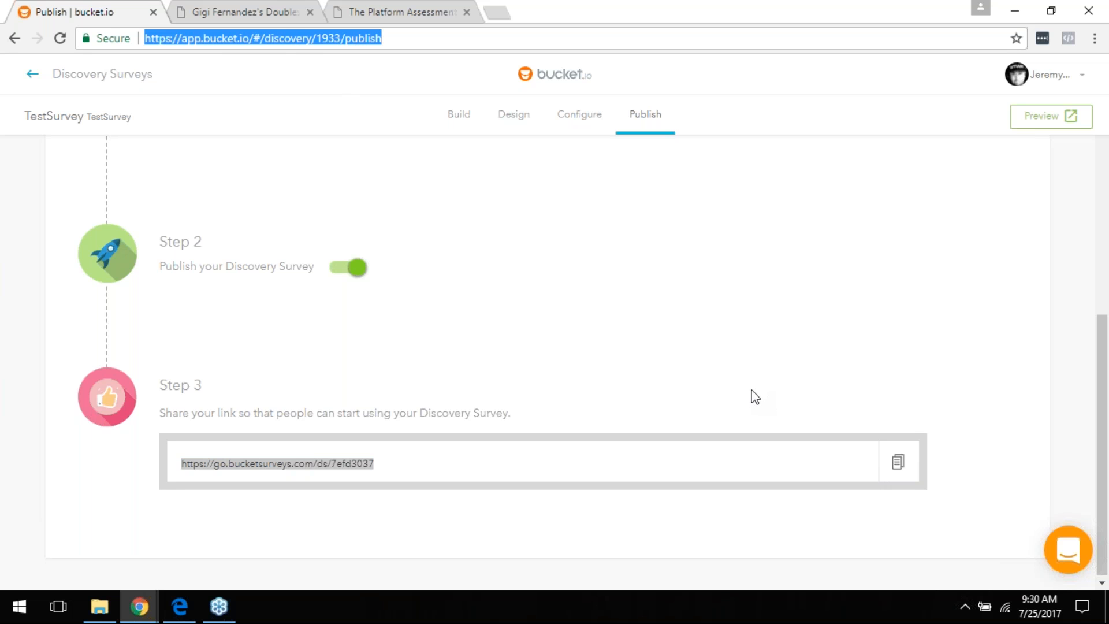
Step: Load the live survey from the pasted link and answer the first question with 'test'
key(ctrl+v)
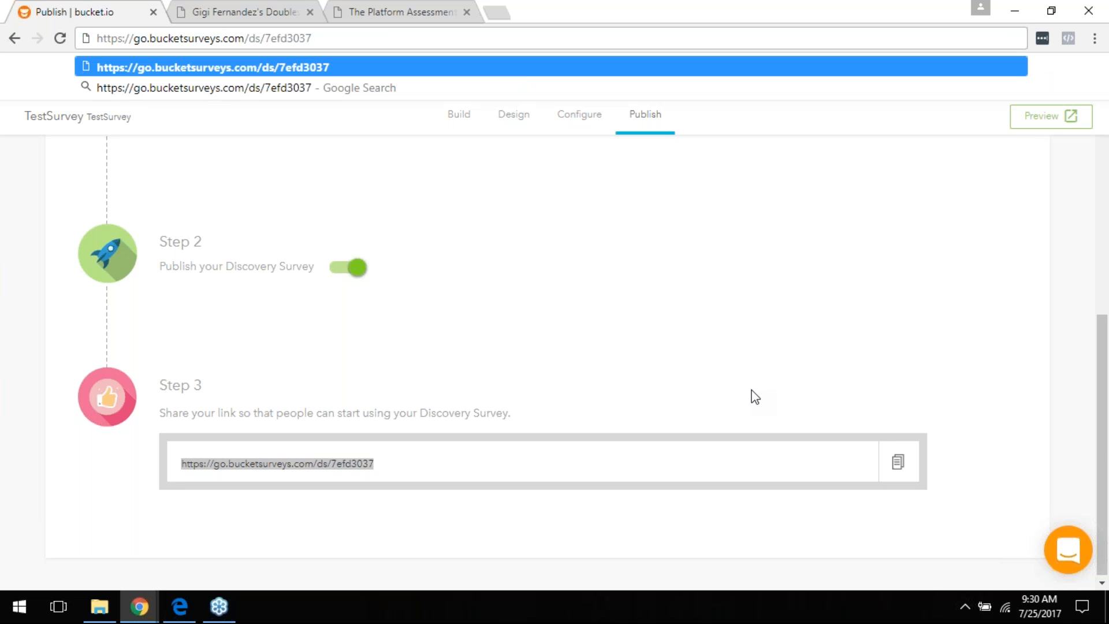
key(Return)
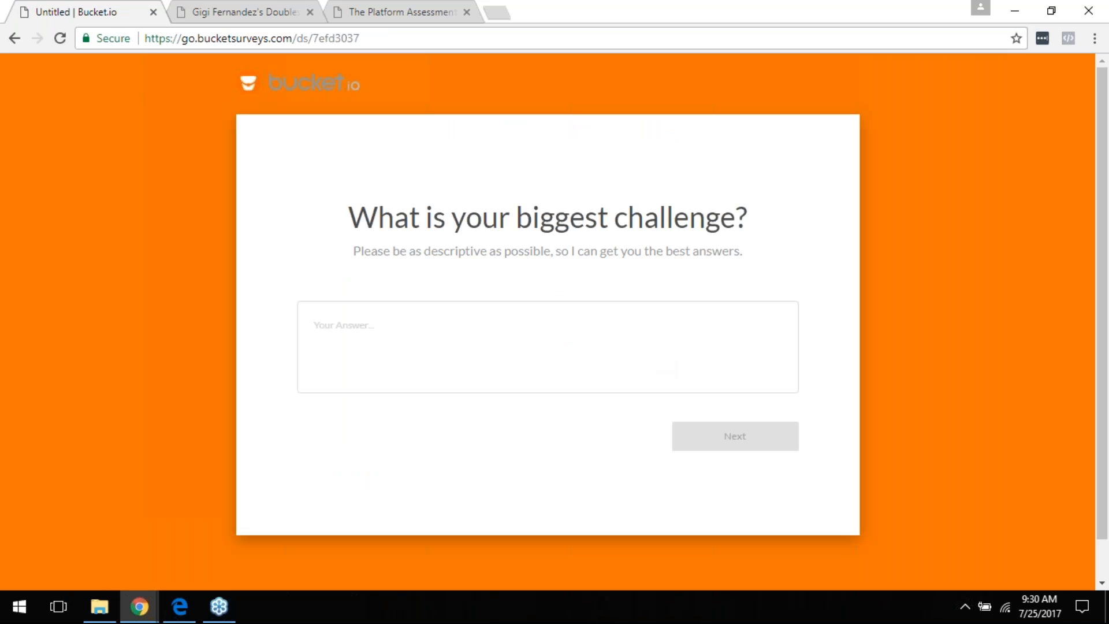
scroll(693, 405, down, 1)
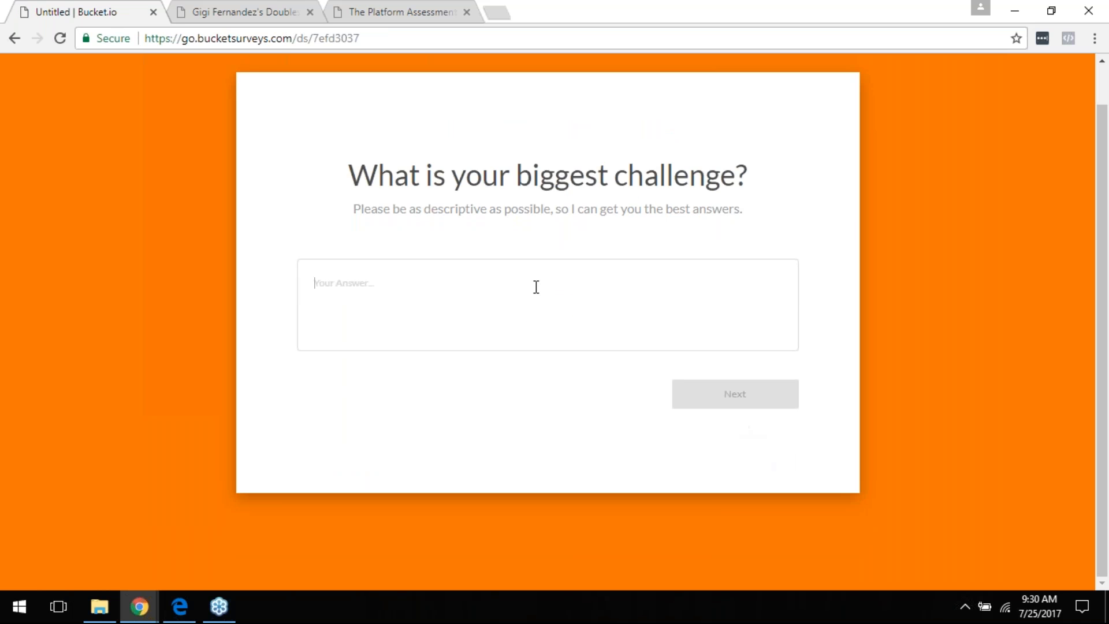
text(test)
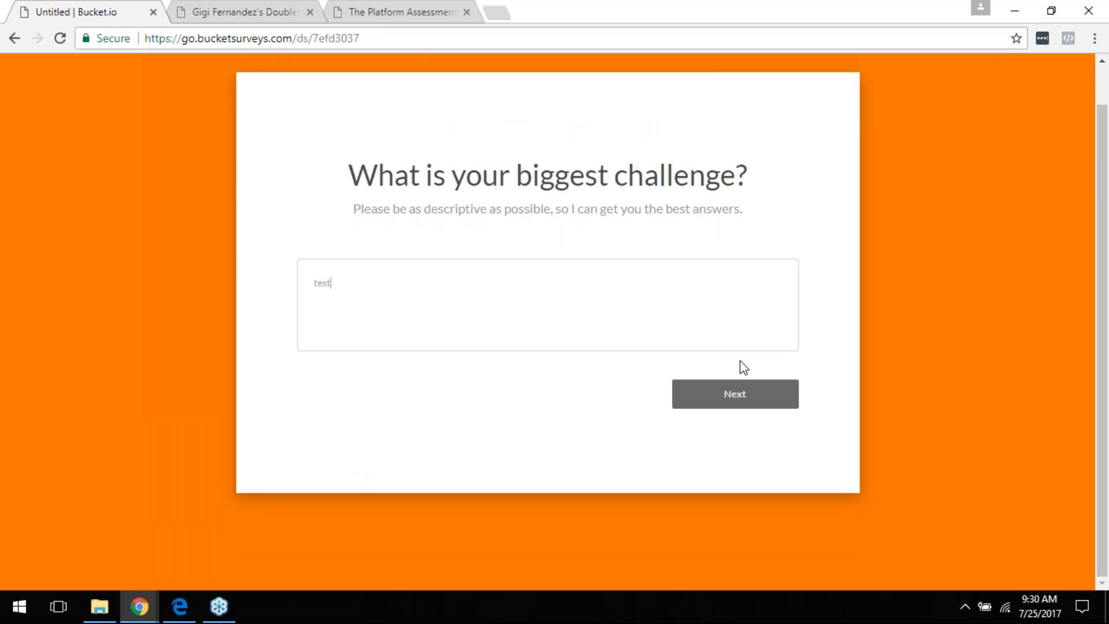
click(737, 396)
Step: Answer Man for gender and tick Red and Blue as favourite colours
click(325, 292)
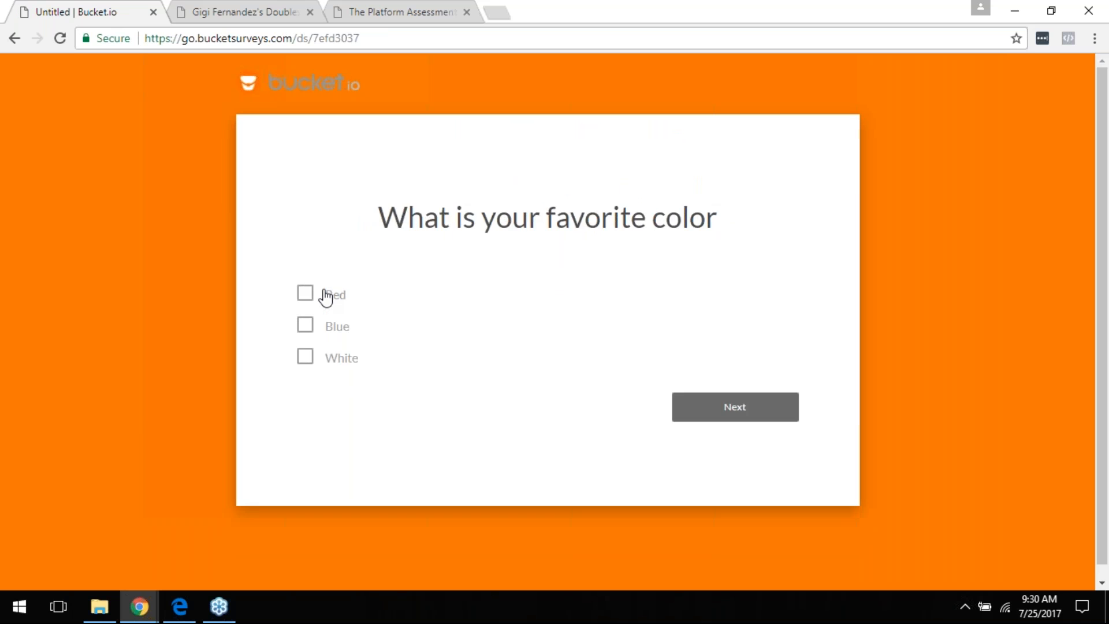
click(327, 296)
click(319, 332)
click(726, 411)
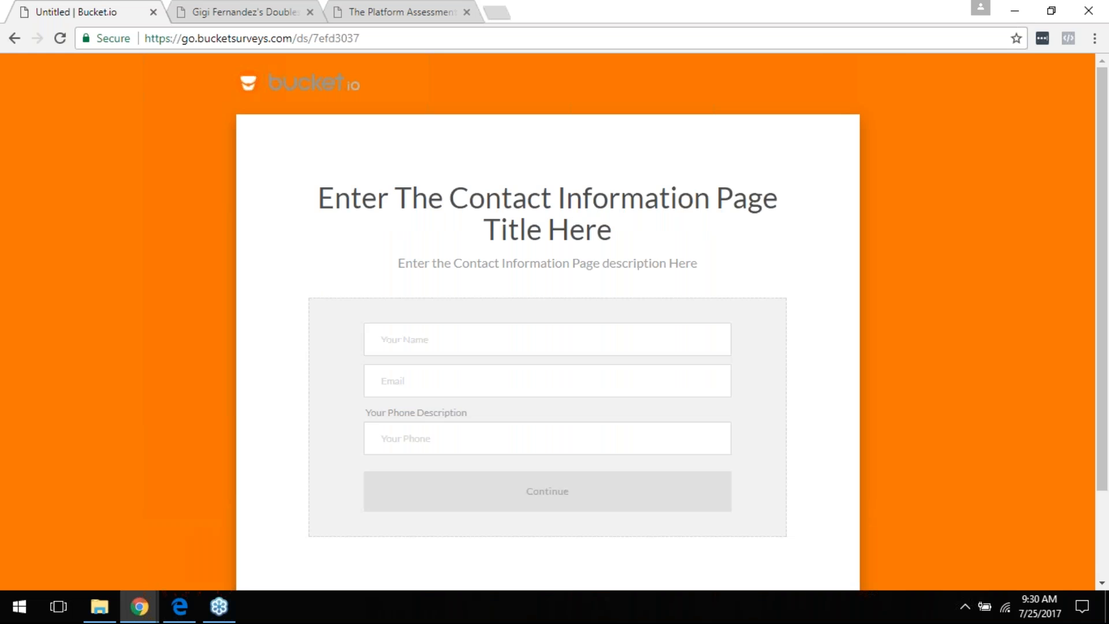
Step: Fill the contact form with the autofilled name and e-mail plus '123', and submit it
scroll(487, 238, down, 2)
click(495, 231)
click(481, 262)
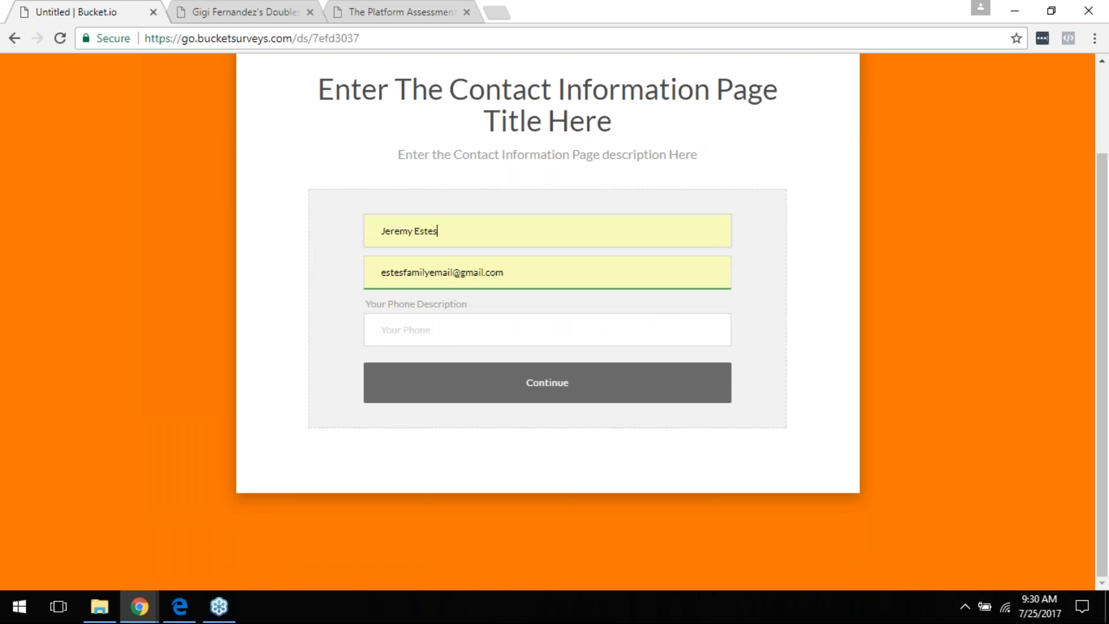
text(123)
click(538, 398)
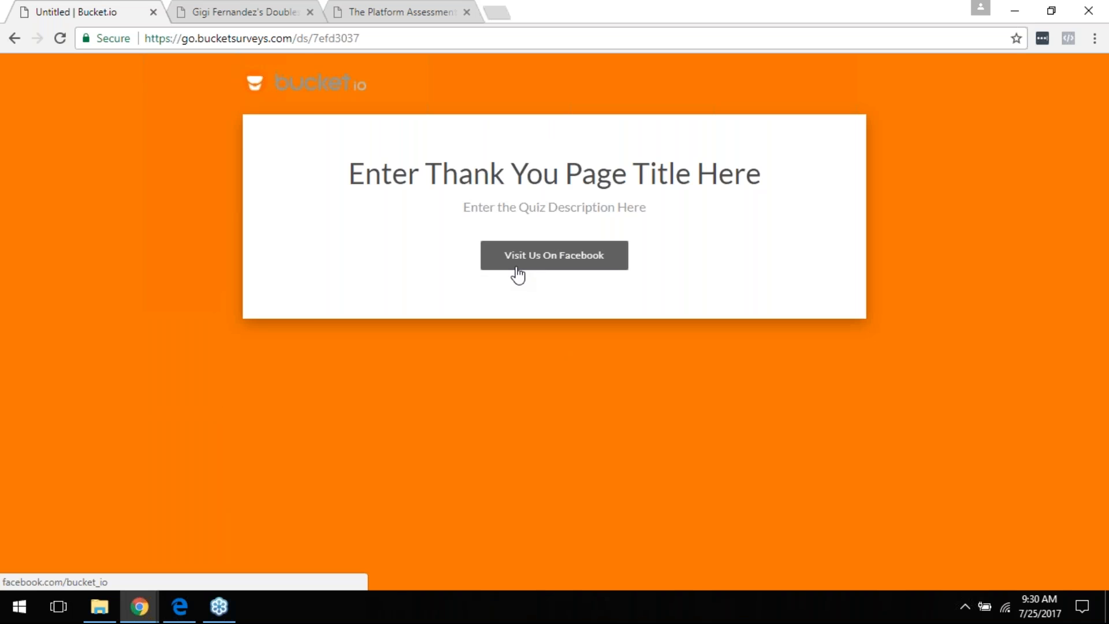
Step: Go back to the dashboard using the app.bucket.io address suggestion
click(248, 38)
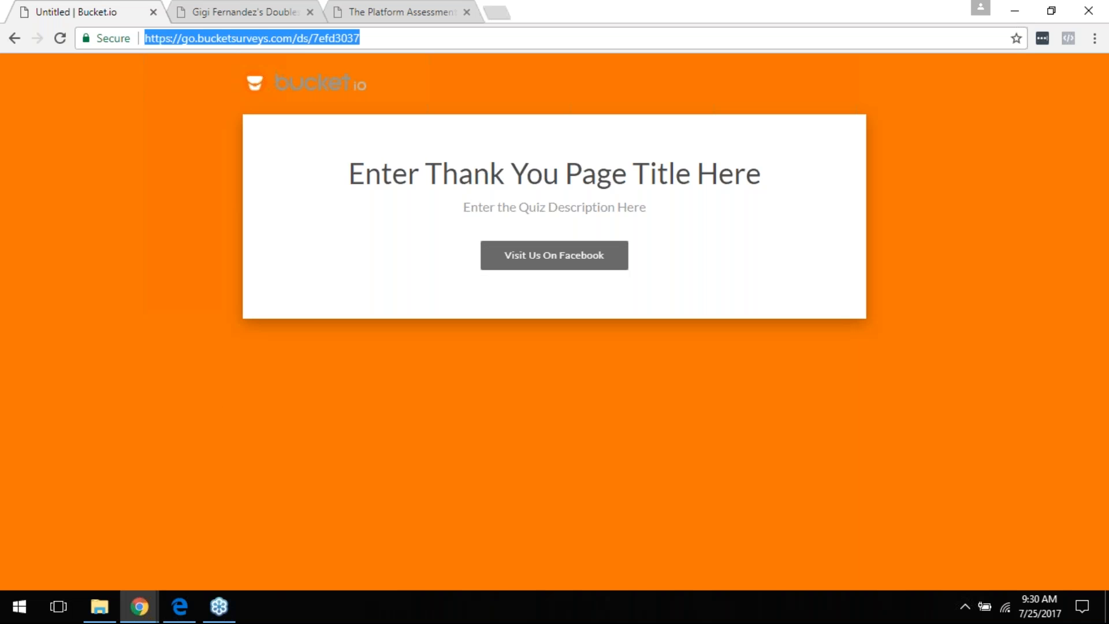
text(a)
key(Return)
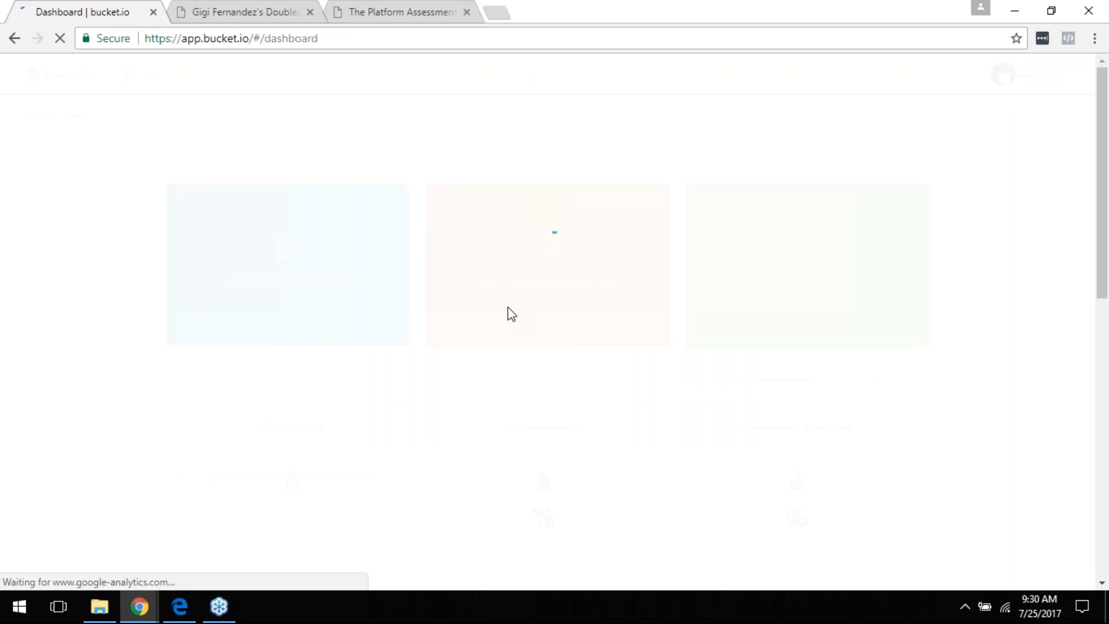
click(180, 606)
scroll(425, 376, down, 10)
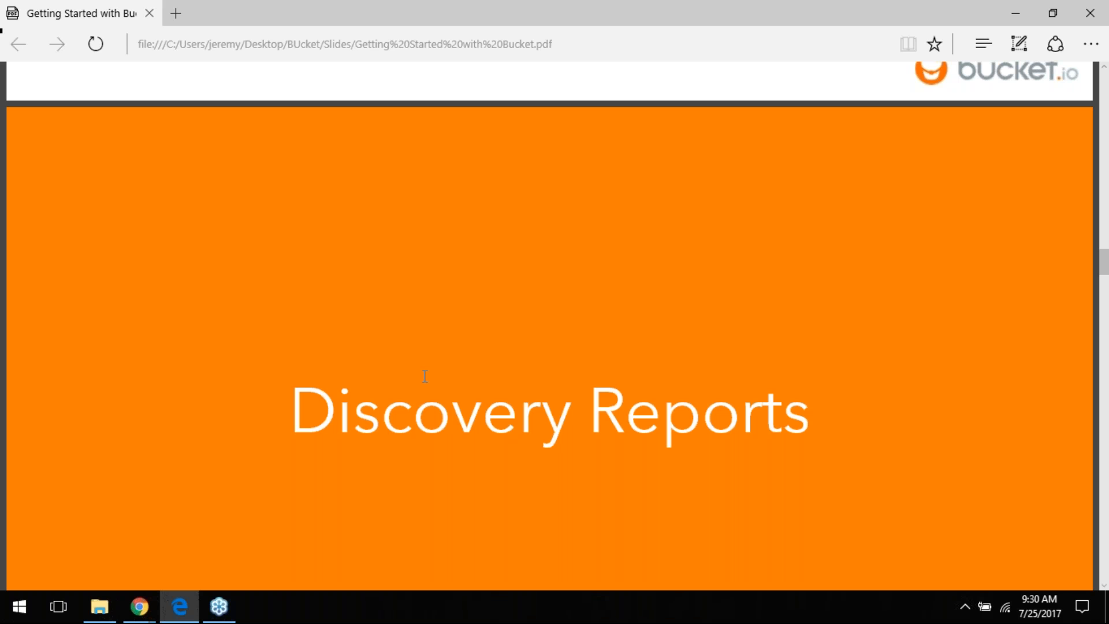
scroll(425, 377, down, 3)
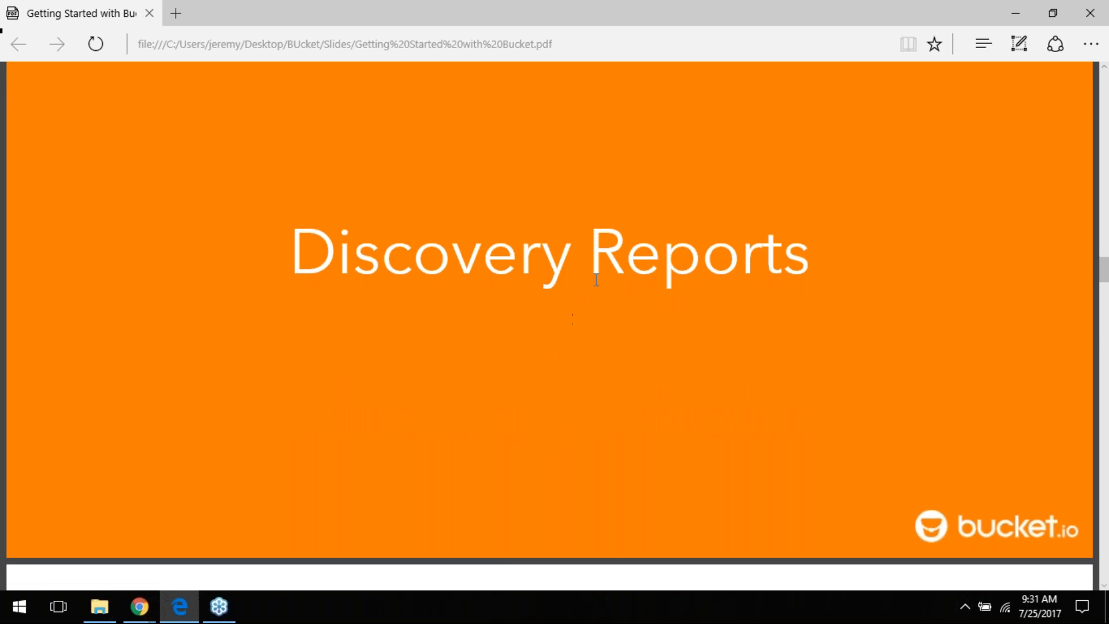
scroll(621, 220, down, 5)
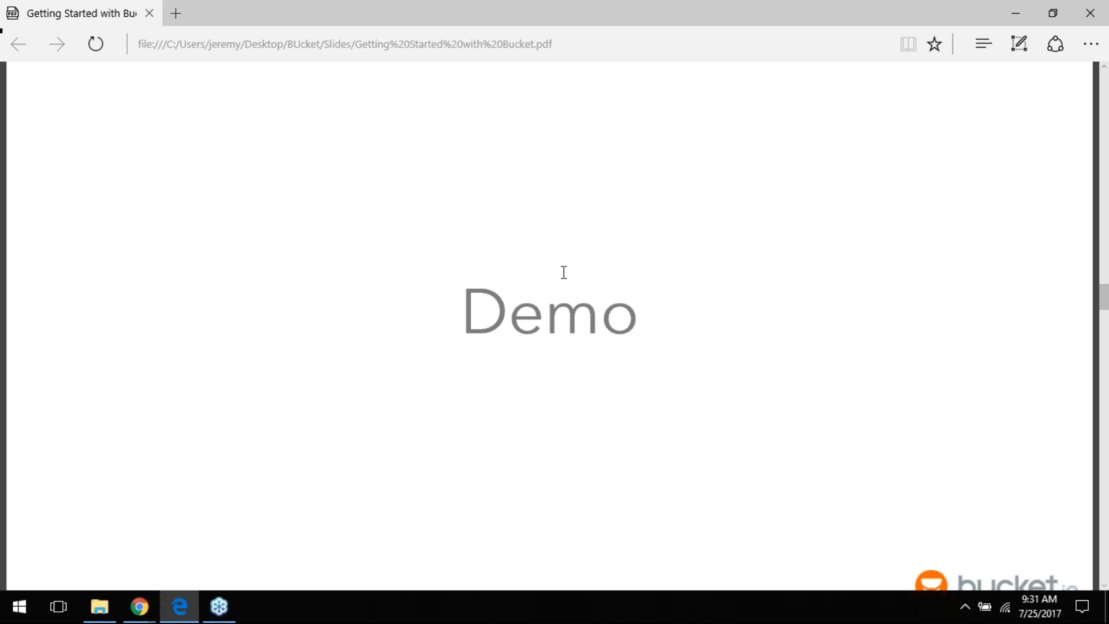
key(alt+Tab)
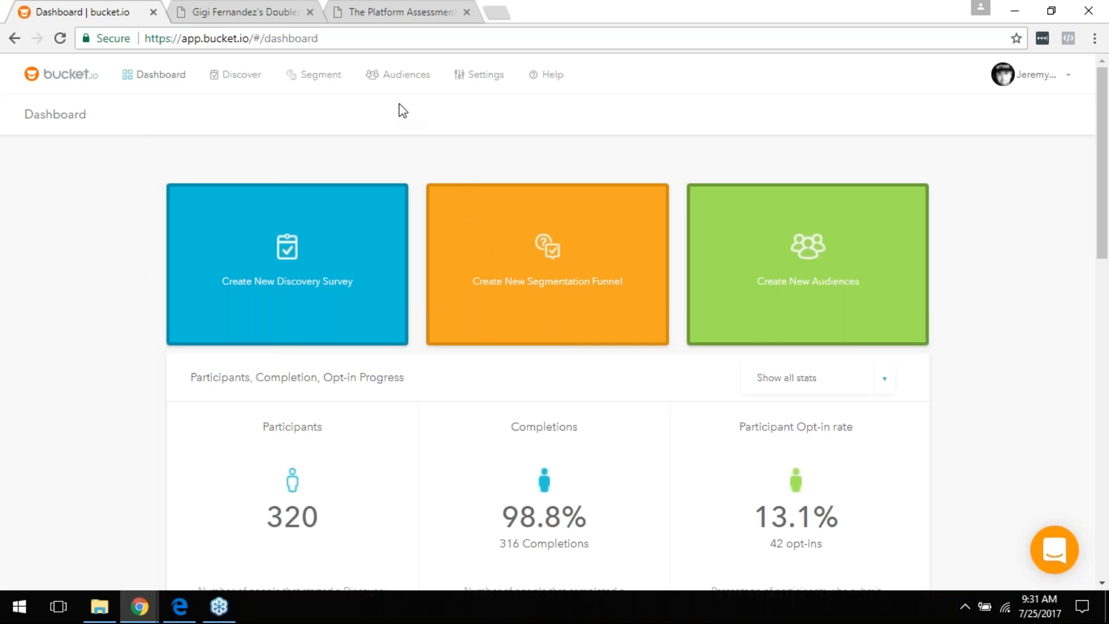
Step: Browse the Discover survey cards and open ANALYTICS for the bucket.io questionnaire
click(248, 84)
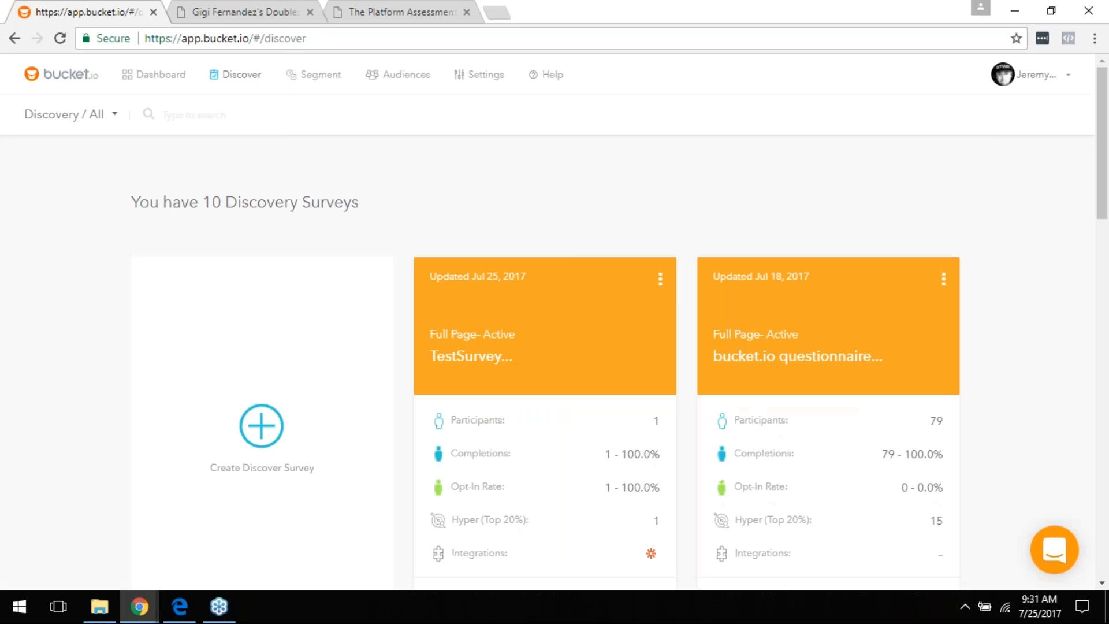
scroll(618, 182, down, 3)
scroll(875, 257, down, 3)
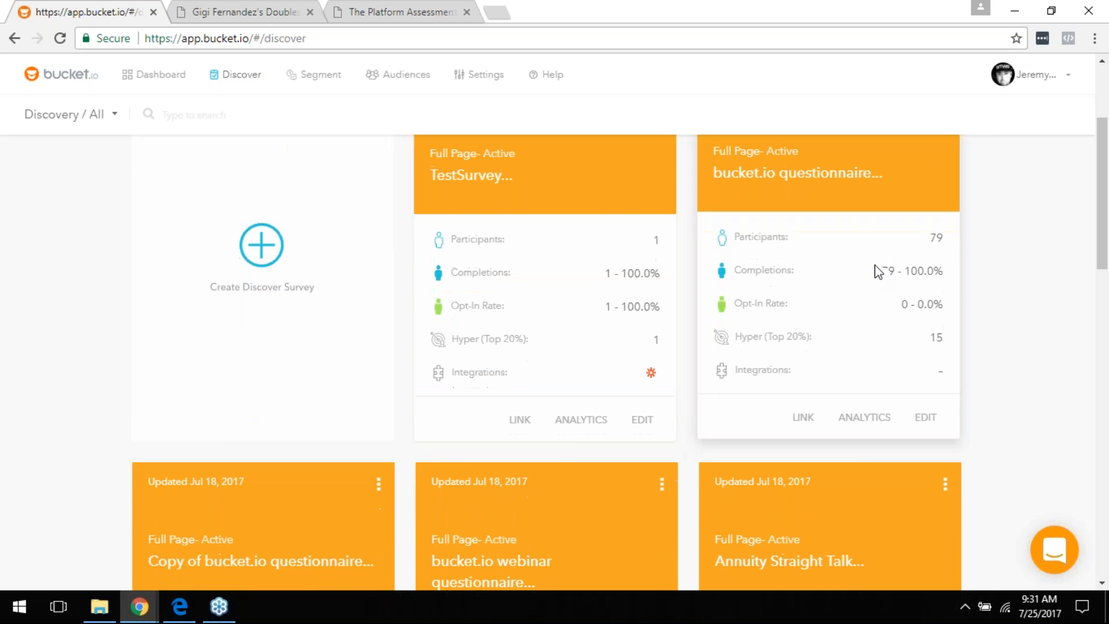
scroll(832, 346, up, 3)
scroll(832, 347, down, 4)
scroll(875, 266, up, 5)
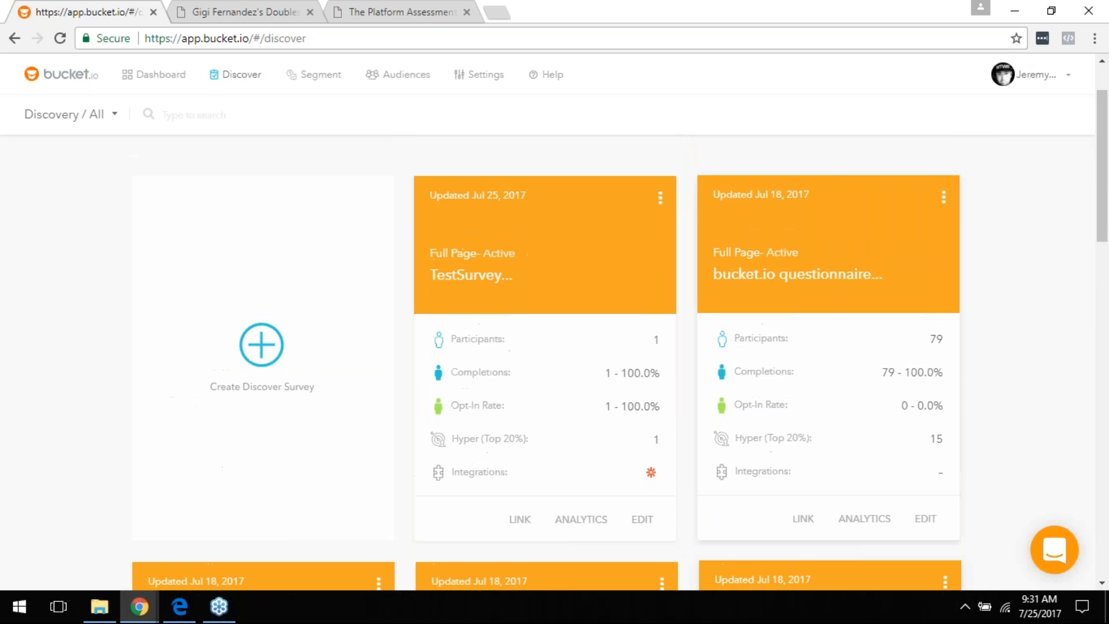
scroll(874, 265, down, 3)
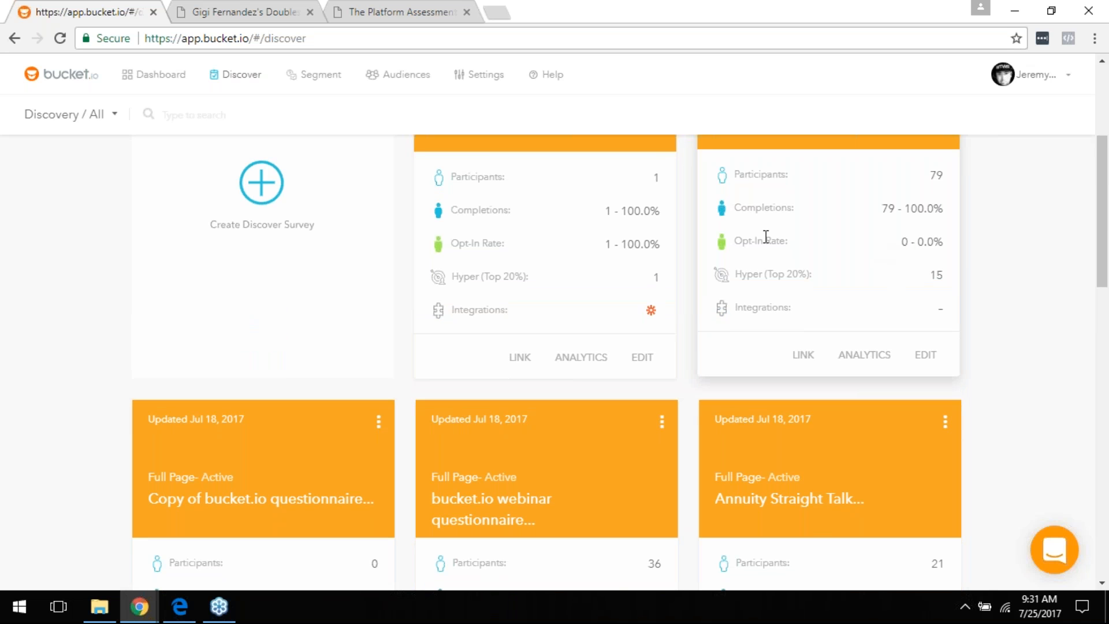
scroll(854, 236, down, 1)
scroll(850, 228, down, 1)
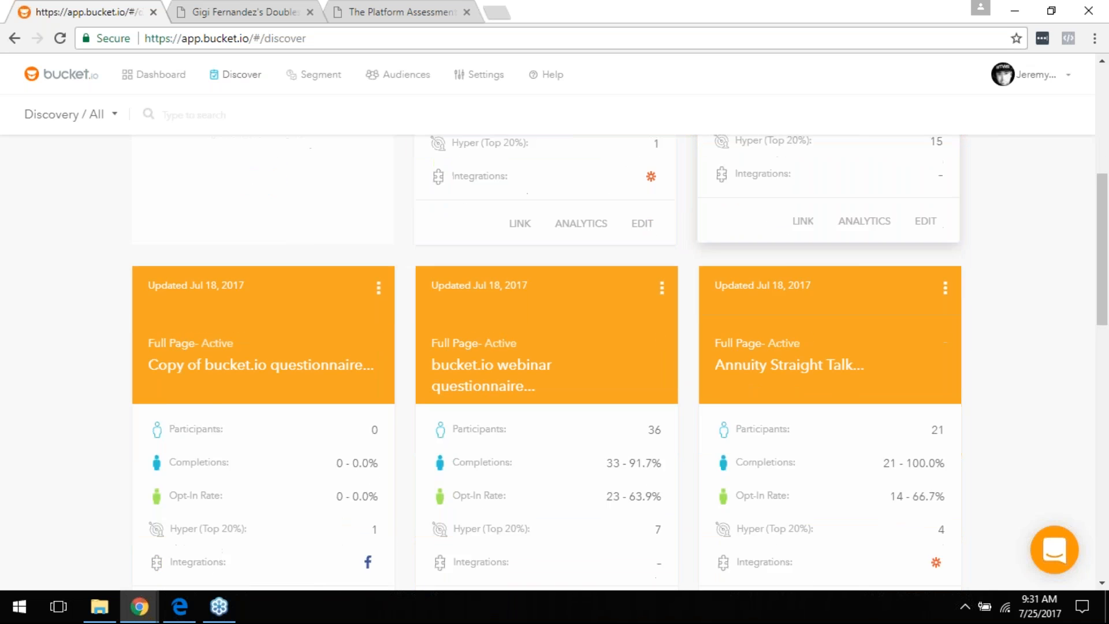
scroll(803, 300, up, 3)
scroll(804, 298, down, 1)
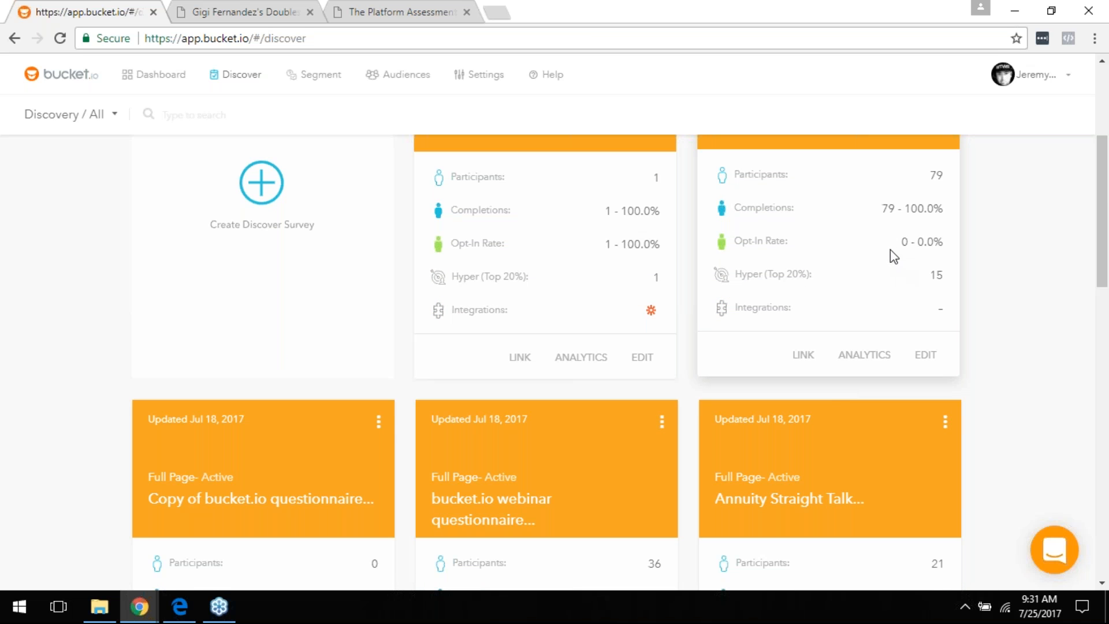
click(859, 360)
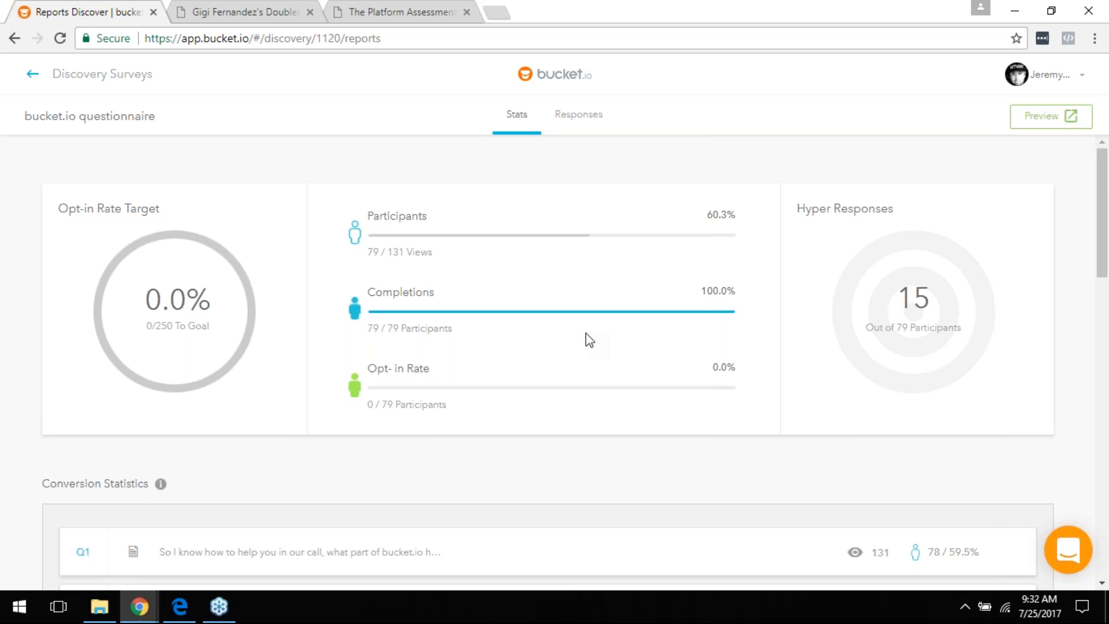
scroll(549, 337, down, 3)
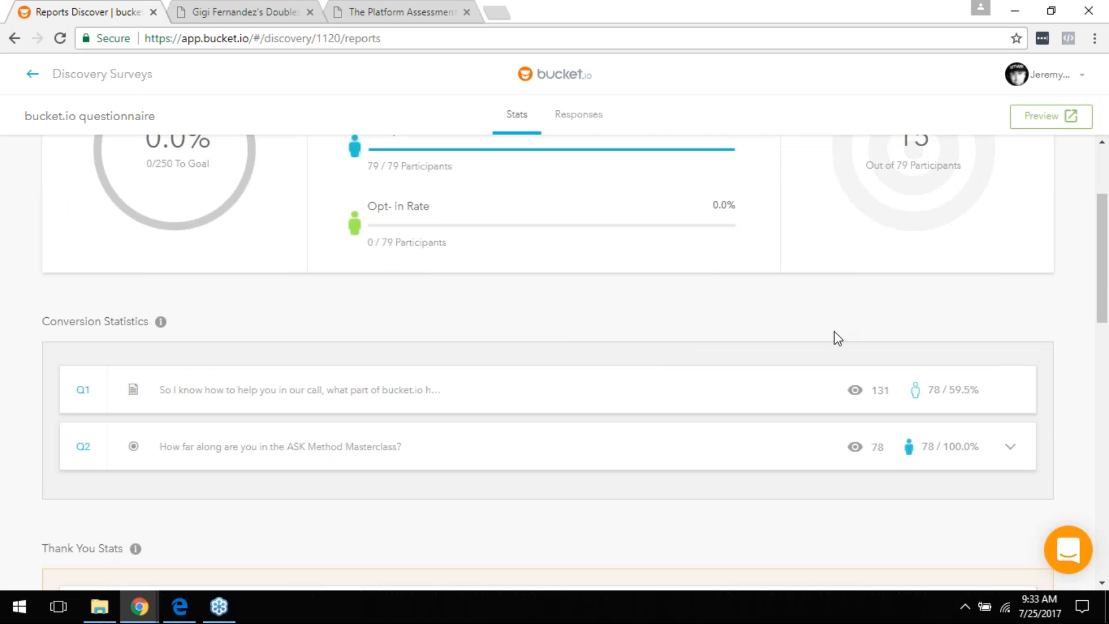
scroll(624, 284, down, 3)
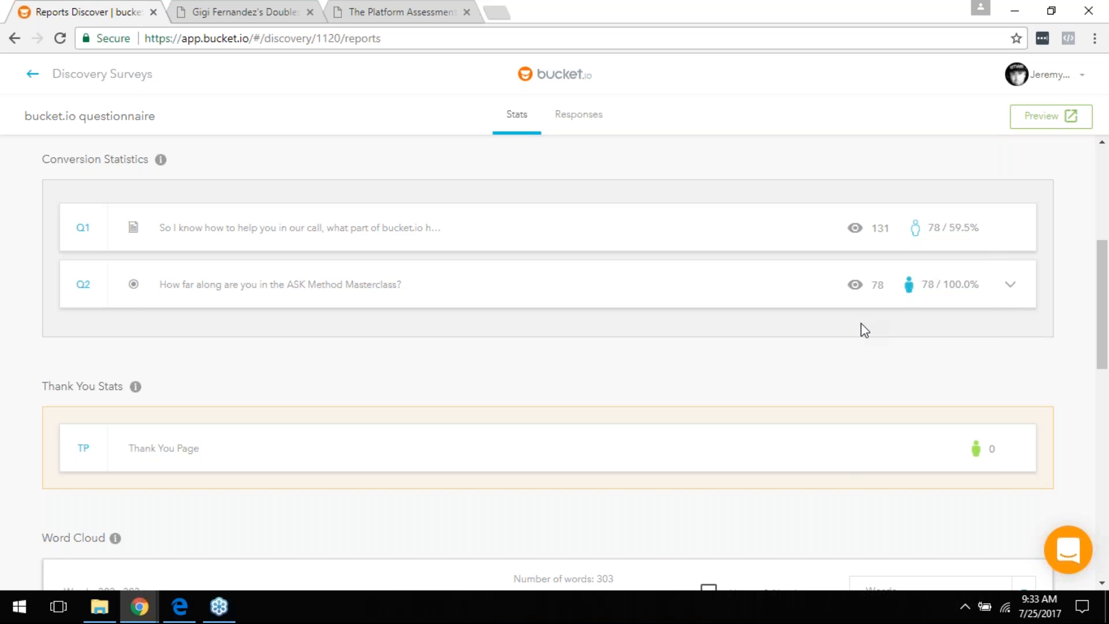
scroll(713, 270, down, 1)
scroll(721, 320, up, 2)
scroll(722, 321, down, 4)
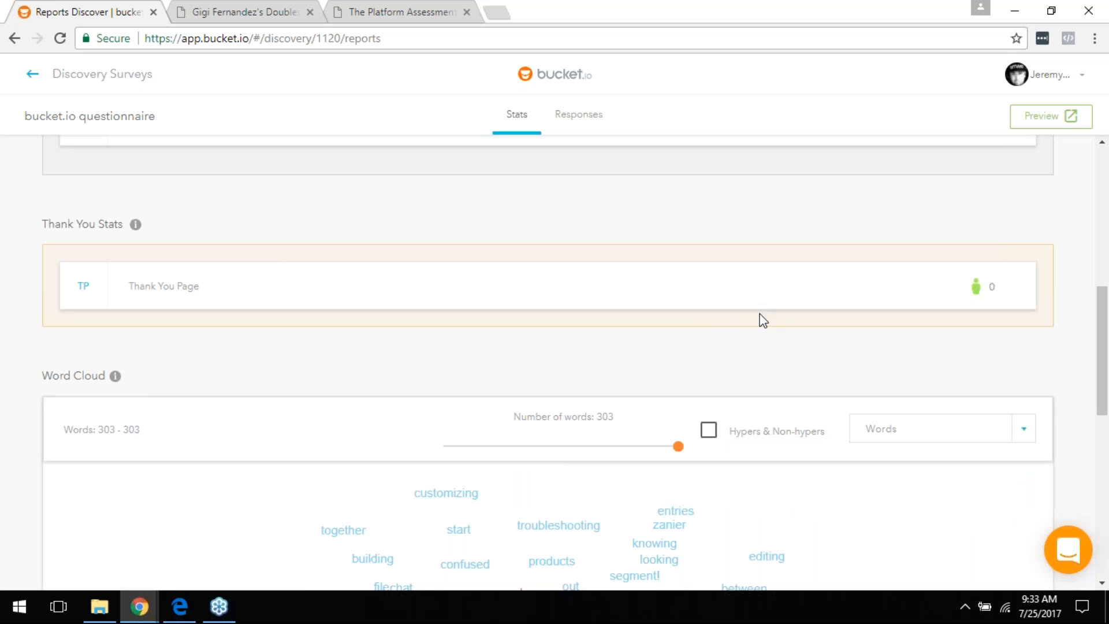
scroll(760, 317, up, 4)
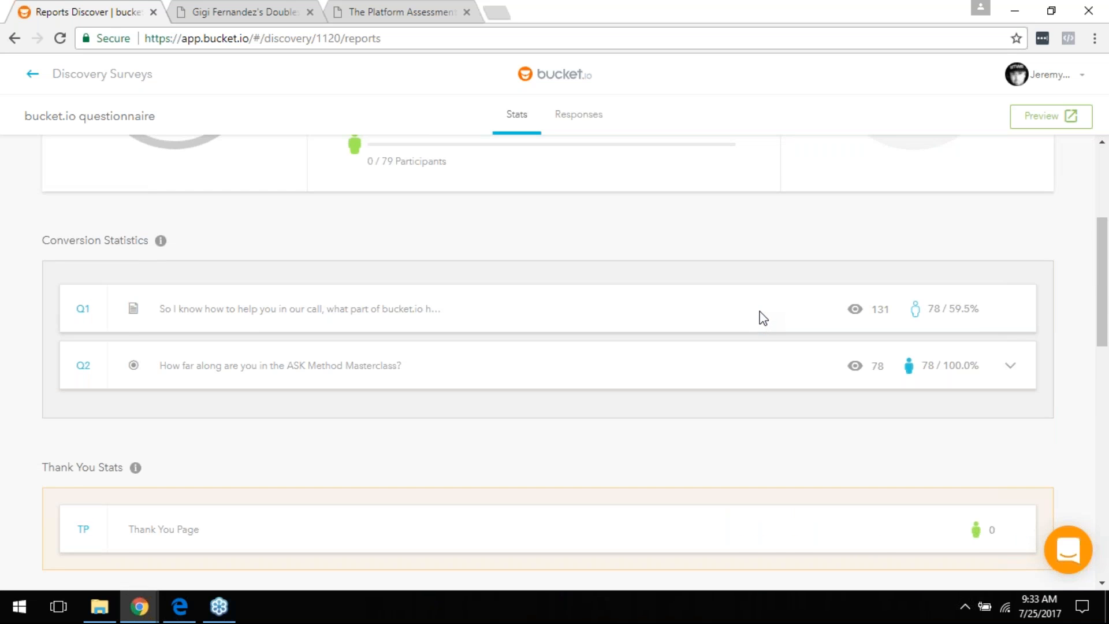
Step: Scroll down the Stats report to the Word Cloud panel showing all 303 words
scroll(761, 315, down, 4)
scroll(751, 274, down, 4)
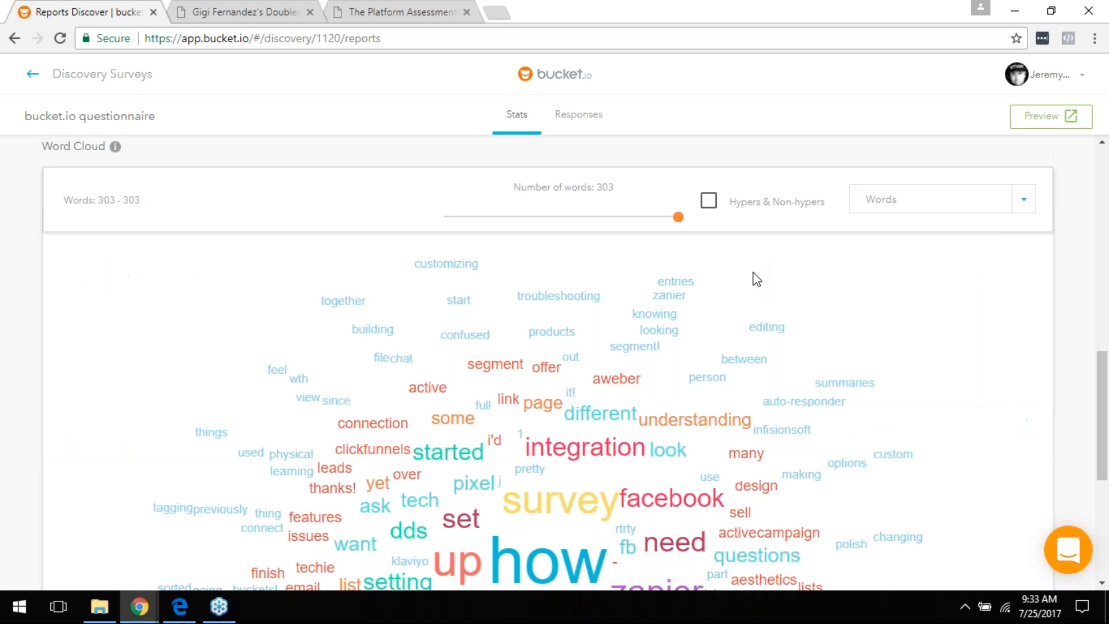
scroll(756, 280, down, 2)
scroll(760, 281, down, 4)
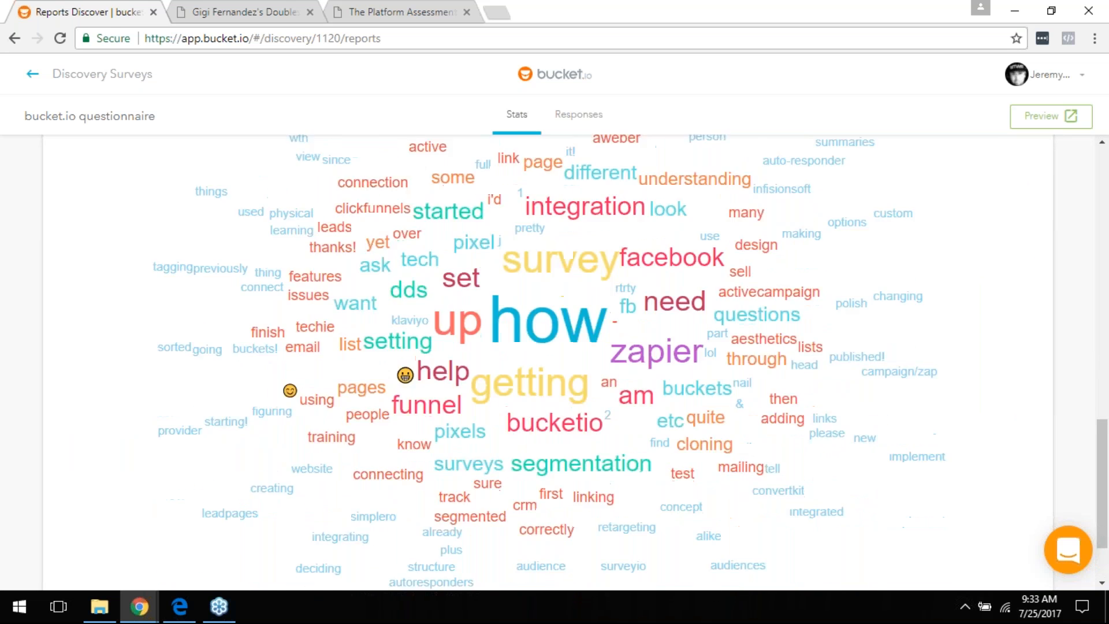
scroll(767, 285, up, 7)
scroll(769, 286, down, 4)
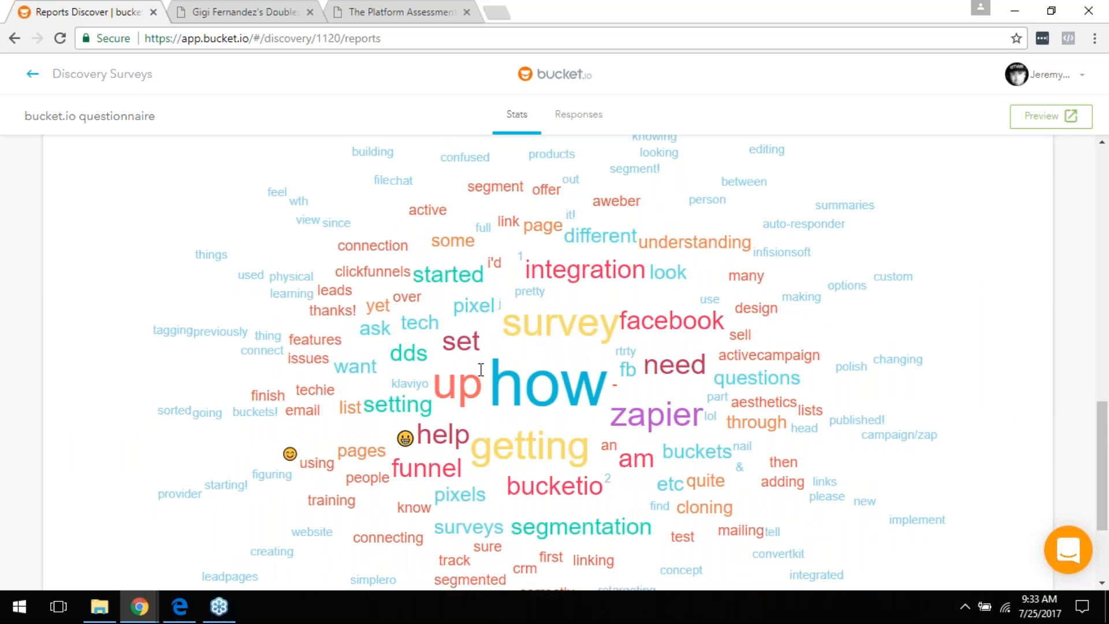
scroll(498, 433, down, 1)
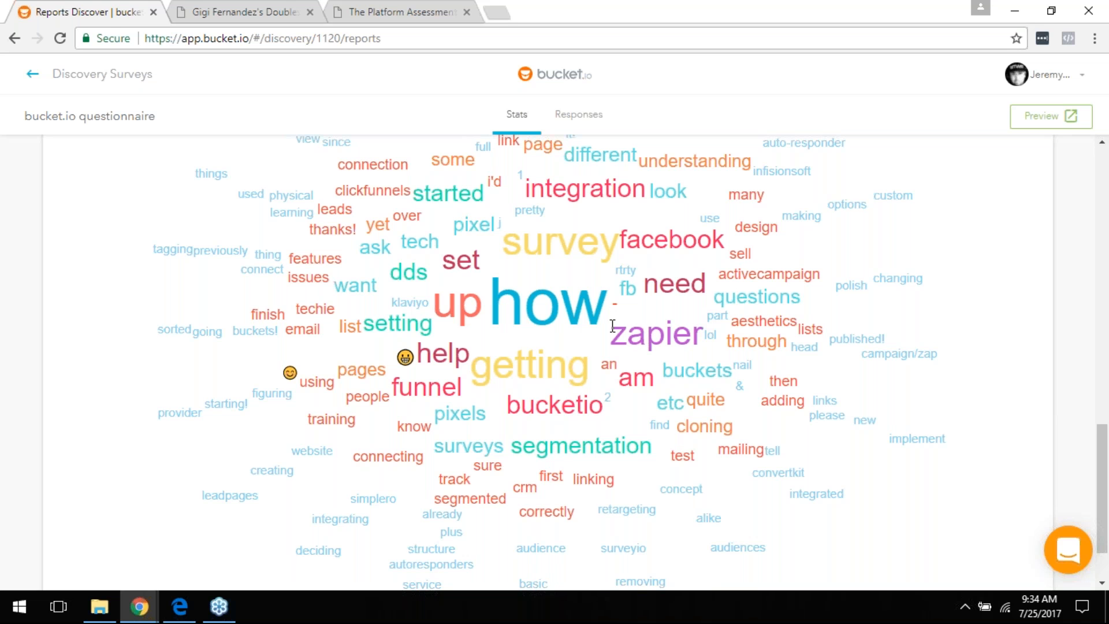
scroll(745, 354, up, 5)
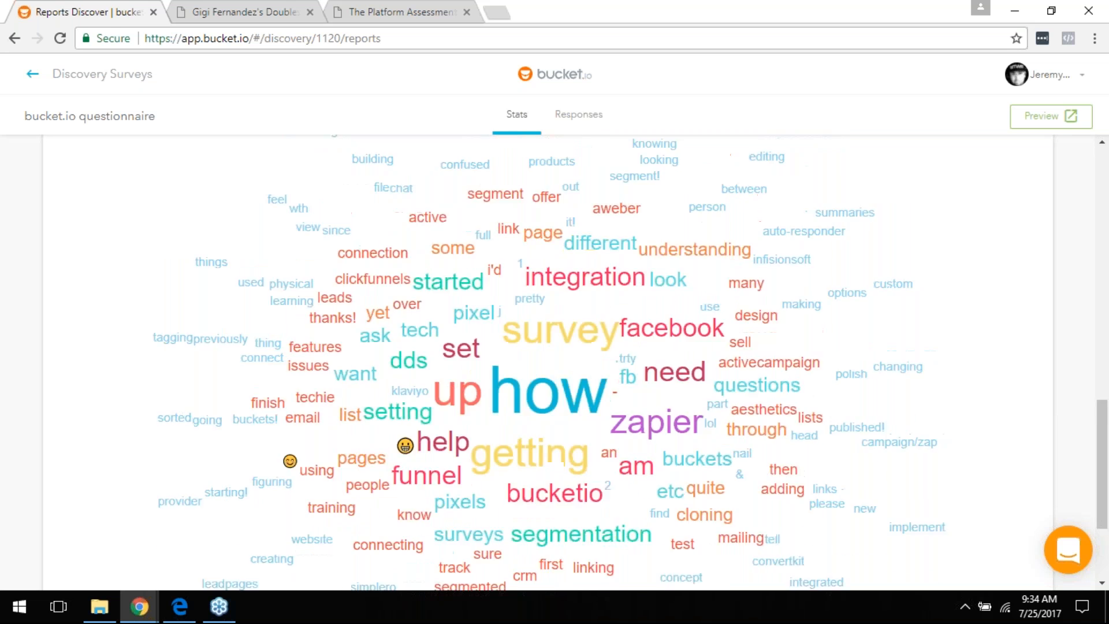
scroll(745, 361, down, 4)
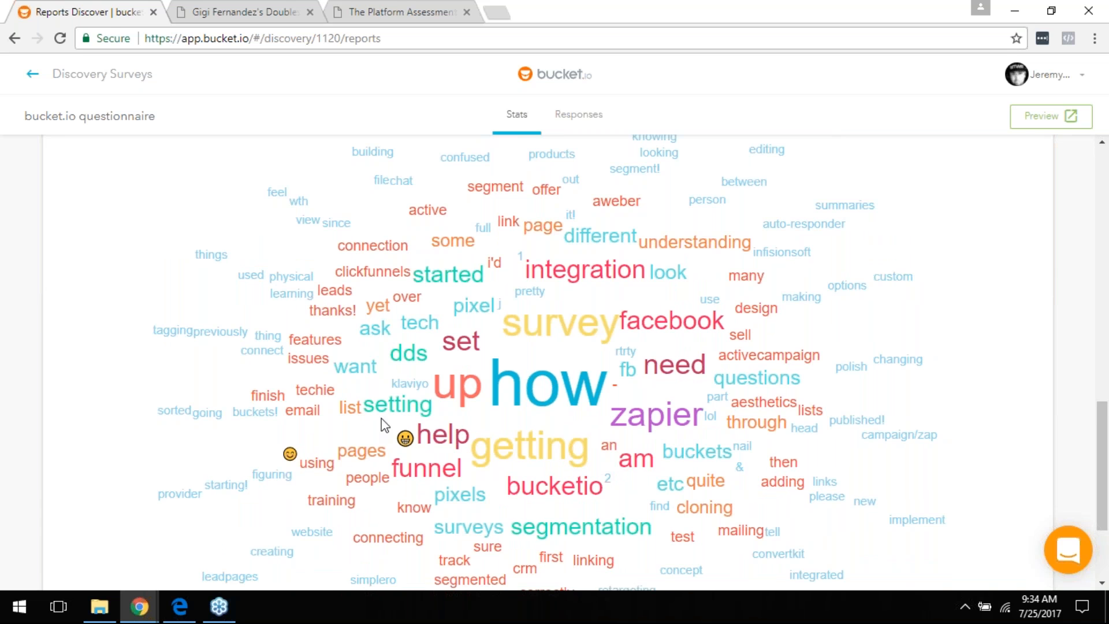
scroll(886, 312, up, 5)
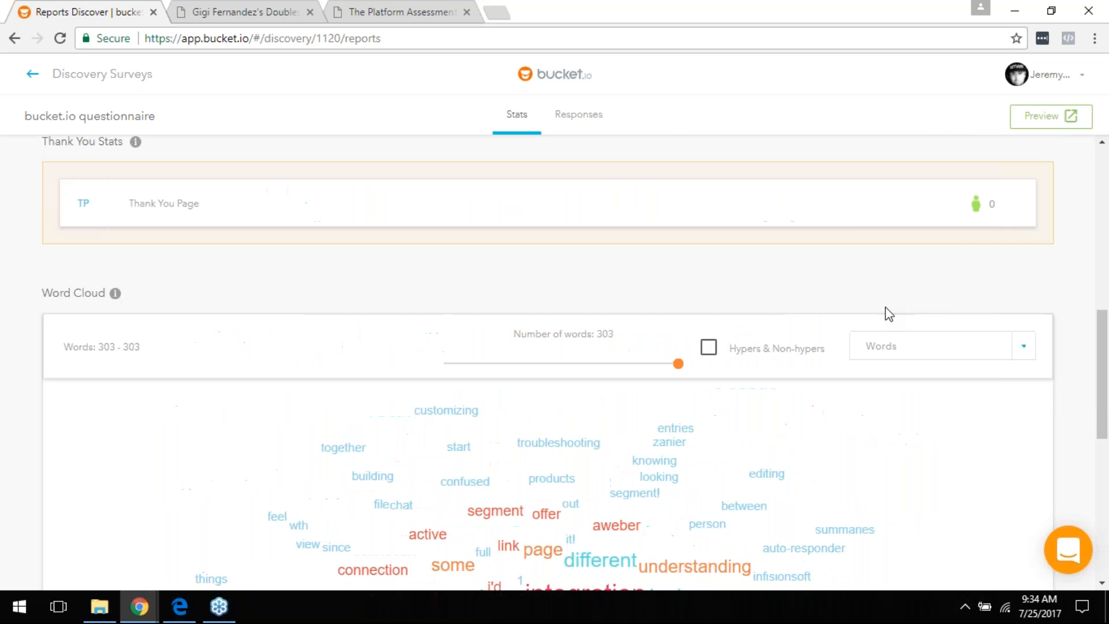
Step: Uncheck how, up and getting in the word cloud's Words filter
click(1020, 360)
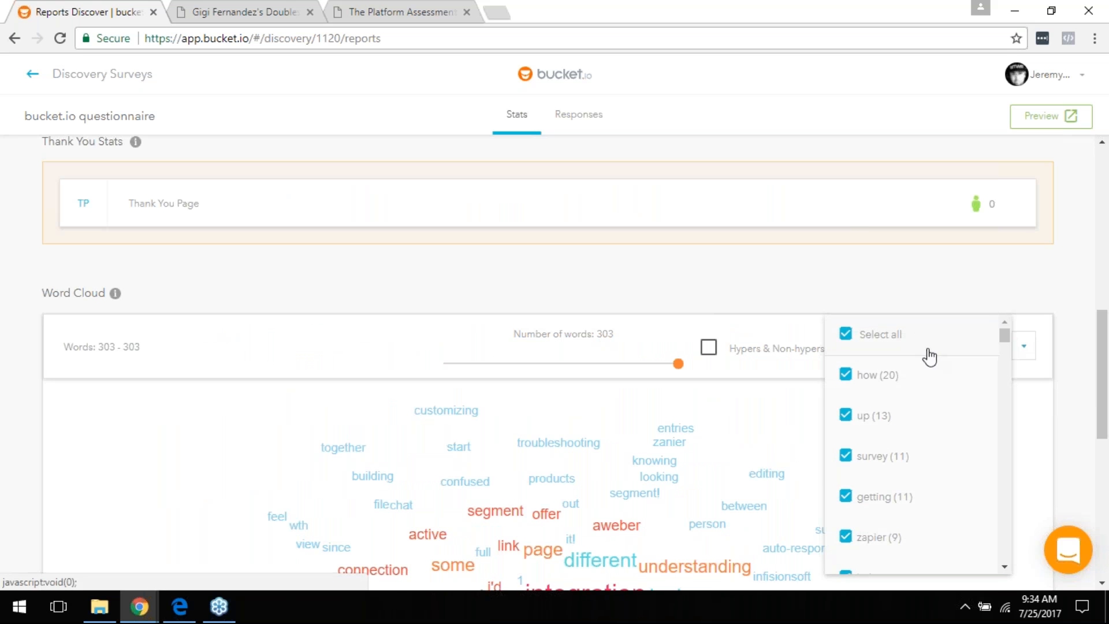
click(847, 376)
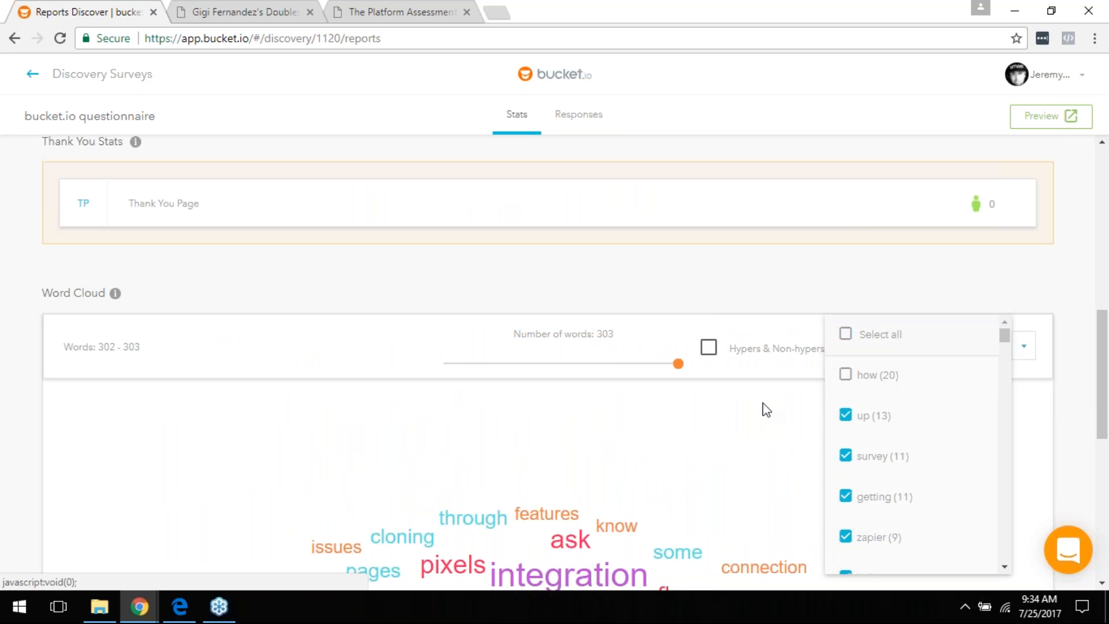
click(848, 421)
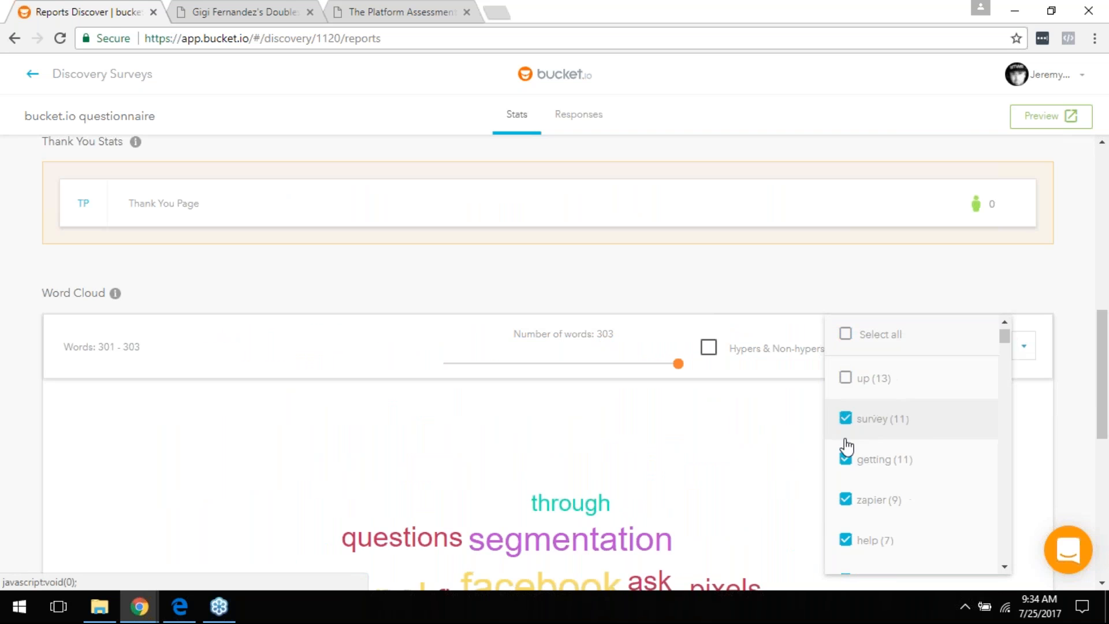
click(845, 416)
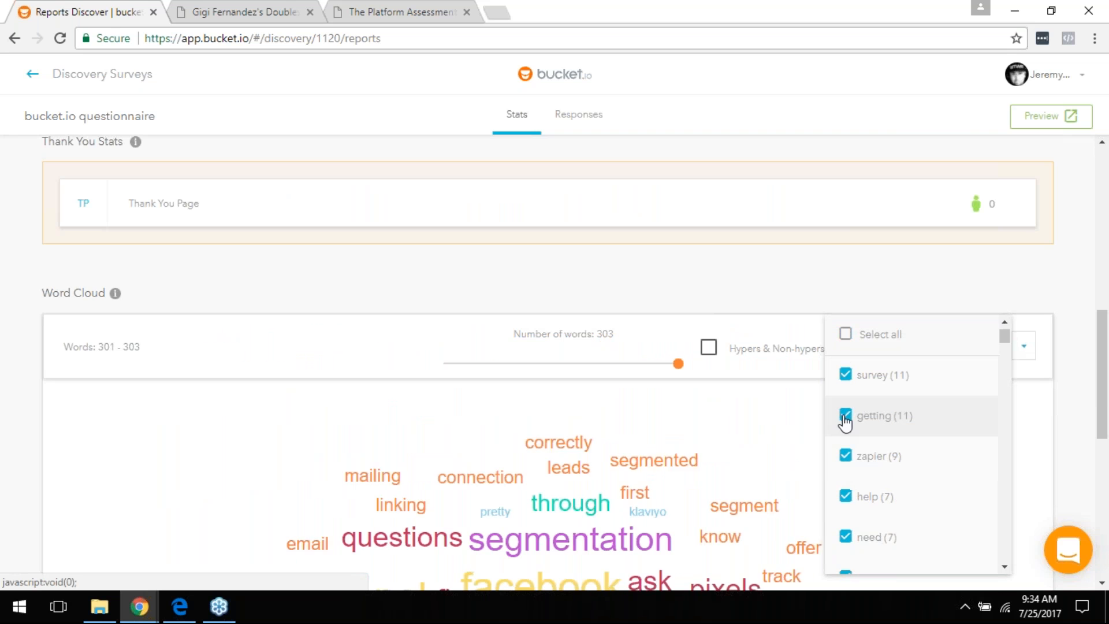
click(778, 449)
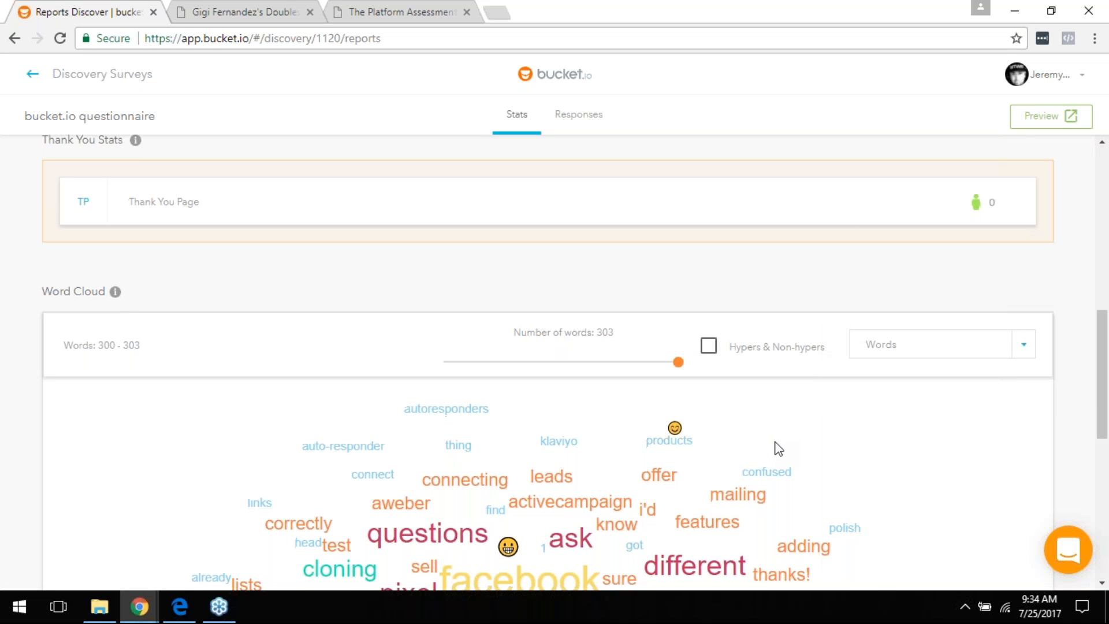
Step: Review the filtered word cloud, then switch to the Responses tab
scroll(778, 449, down, 7)
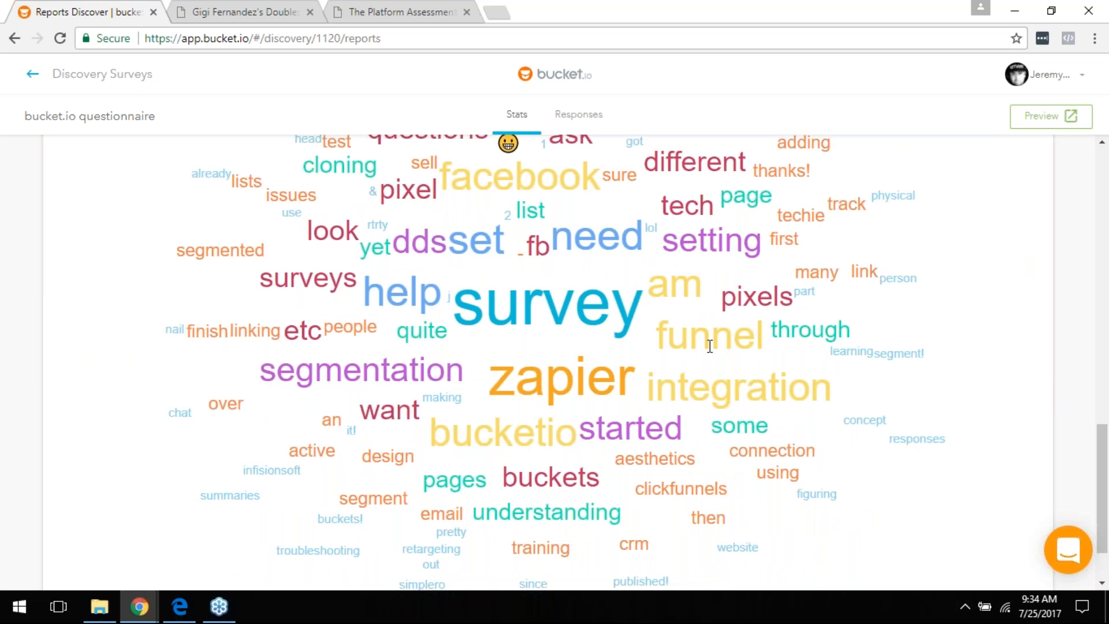
scroll(711, 347, up, 1)
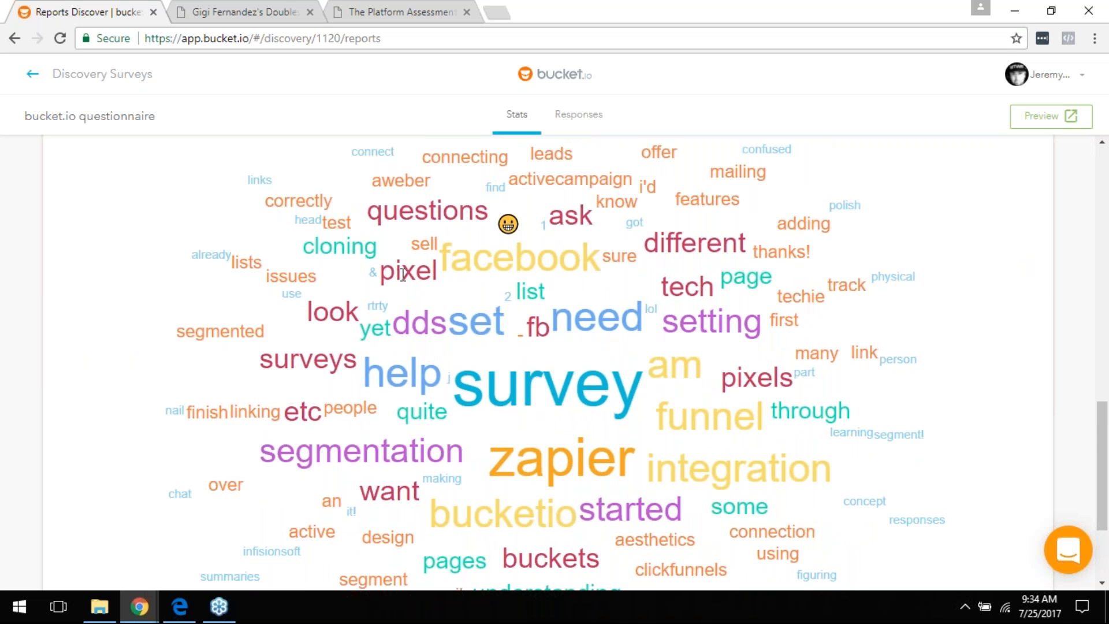
scroll(527, 468, down, 2)
scroll(350, 275, up, 1)
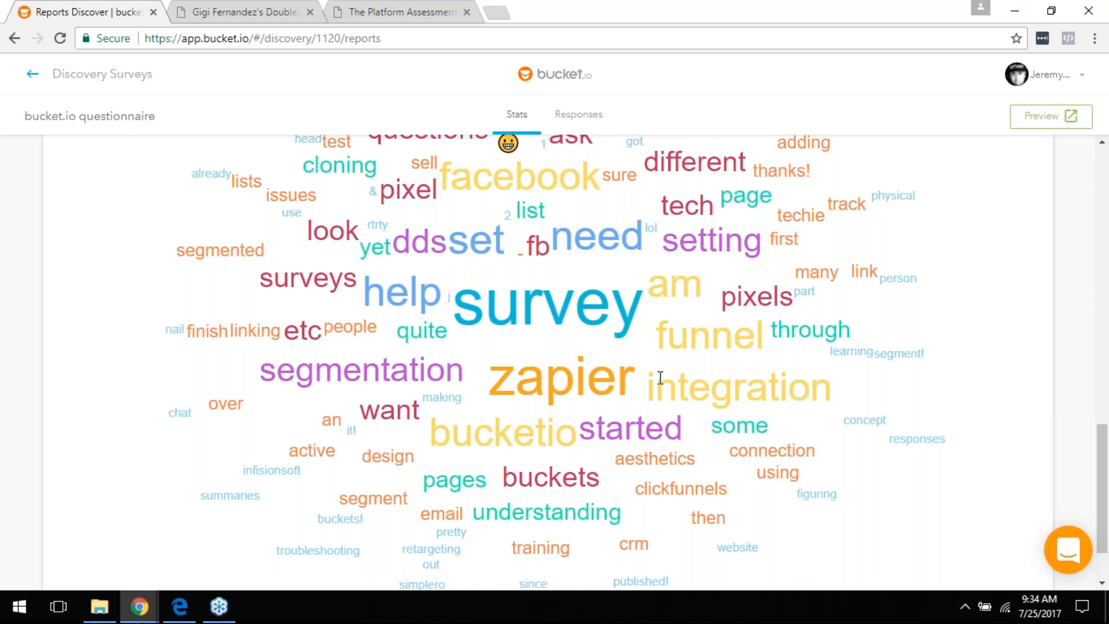
scroll(667, 404, up, 3)
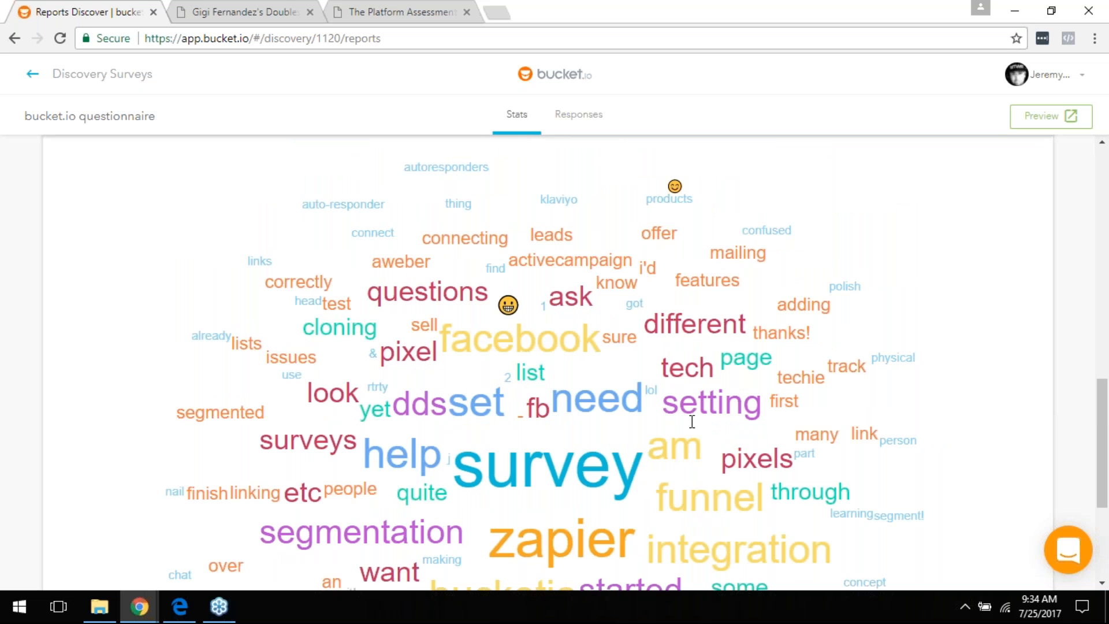
scroll(692, 422, up, 4)
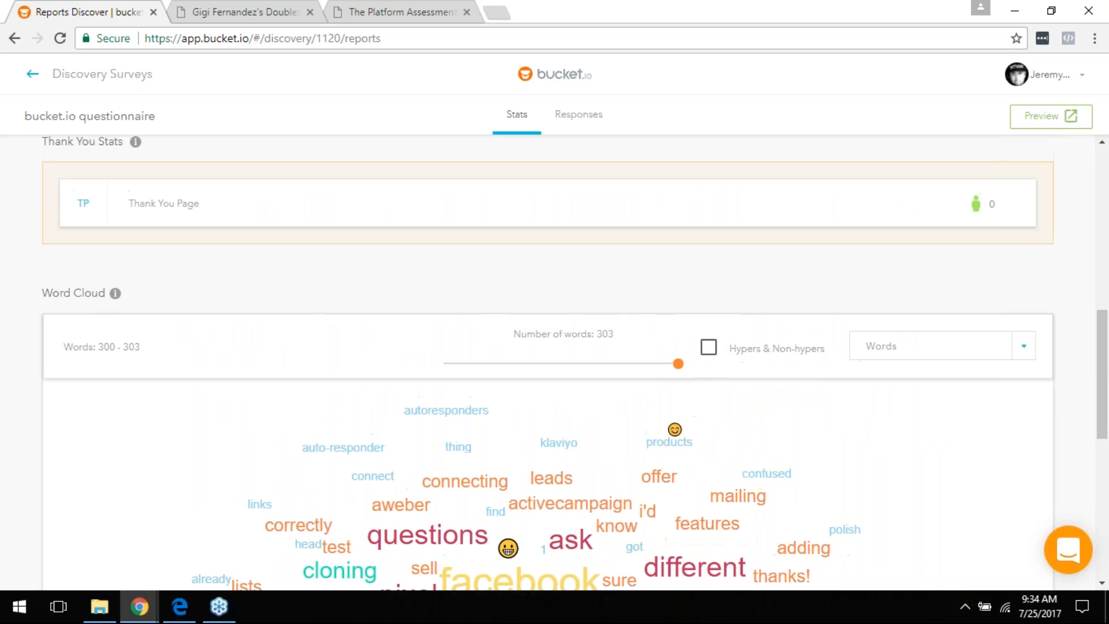
scroll(594, 243, up, 5)
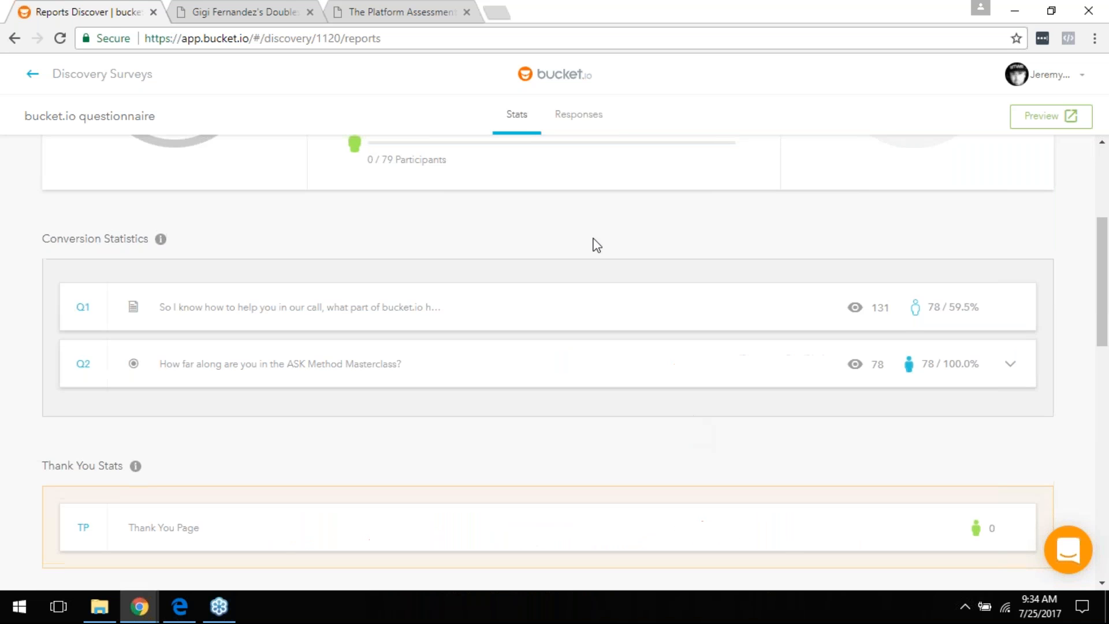
click(568, 116)
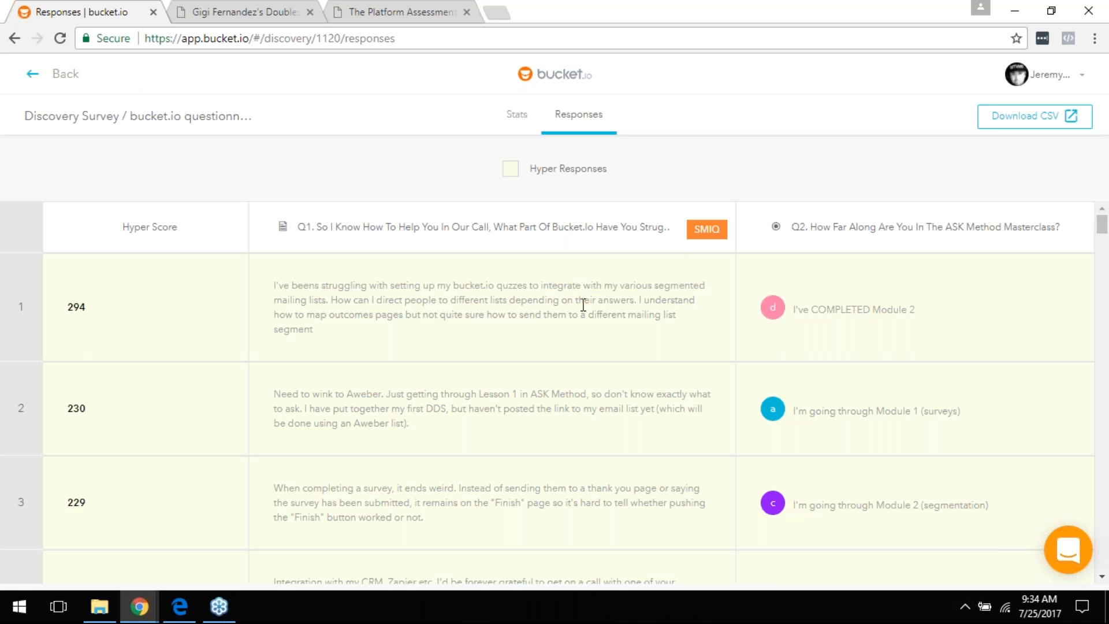
scroll(588, 306, down, 4)
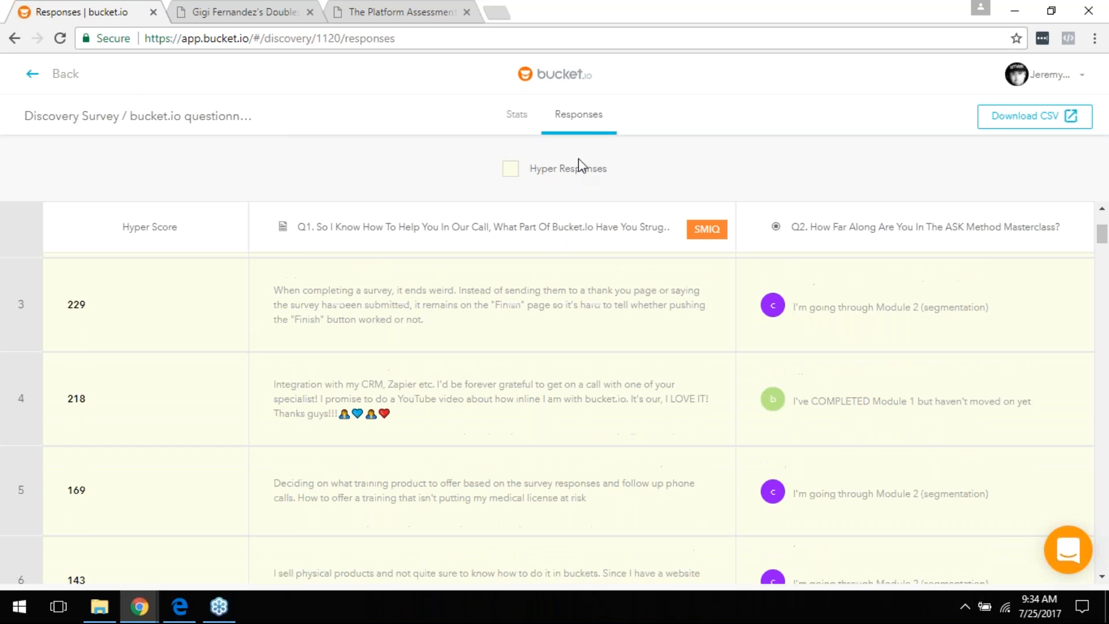
scroll(582, 151, up, 1)
scroll(594, 361, up, 3)
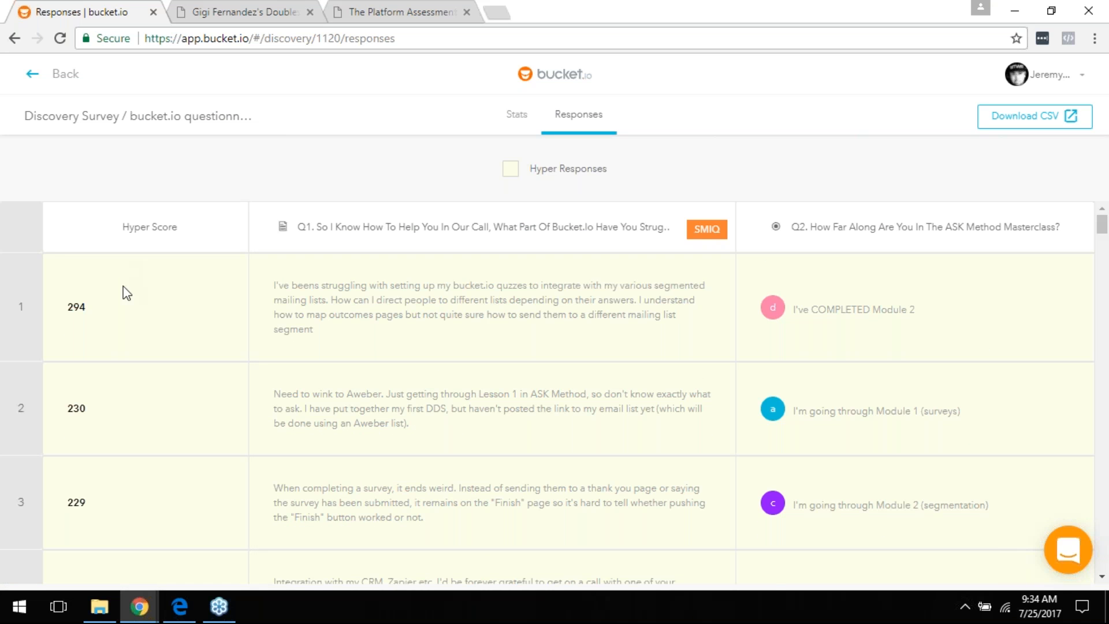
scroll(132, 312, down, 2)
scroll(132, 312, down, 2)
scroll(401, 324, down, 1)
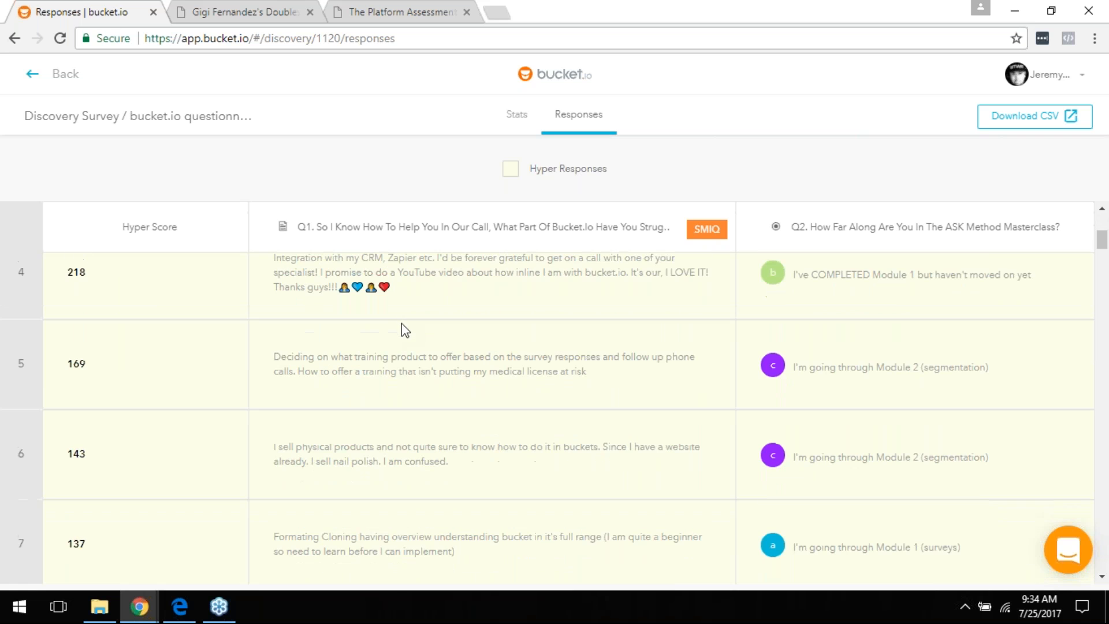
scroll(414, 346, down, 10)
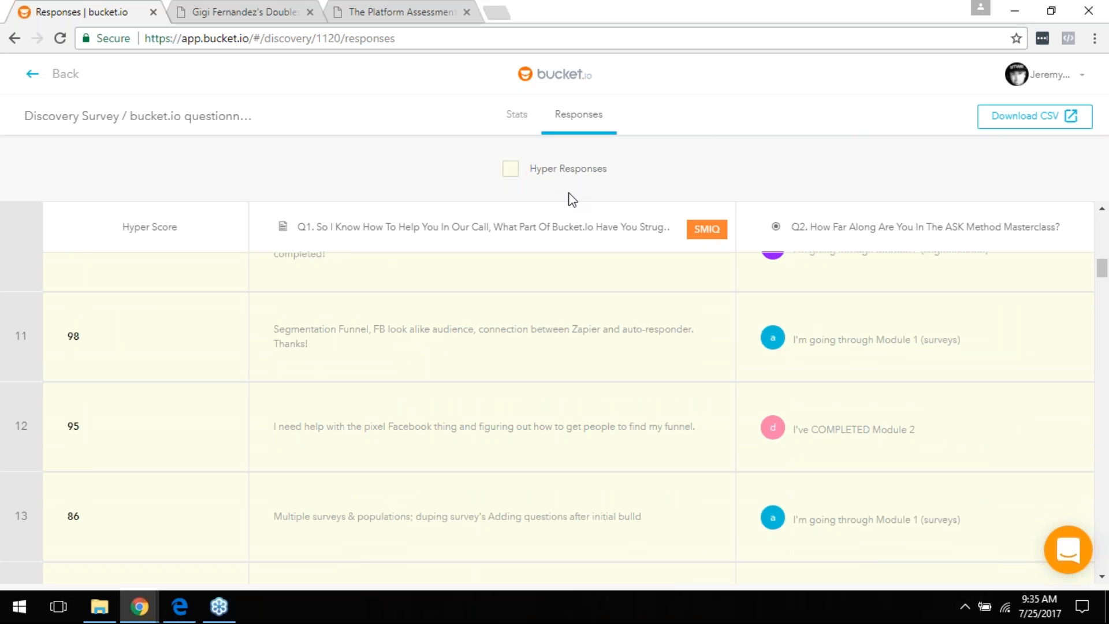
scroll(810, 257, up, 3)
scroll(810, 257, up, 7)
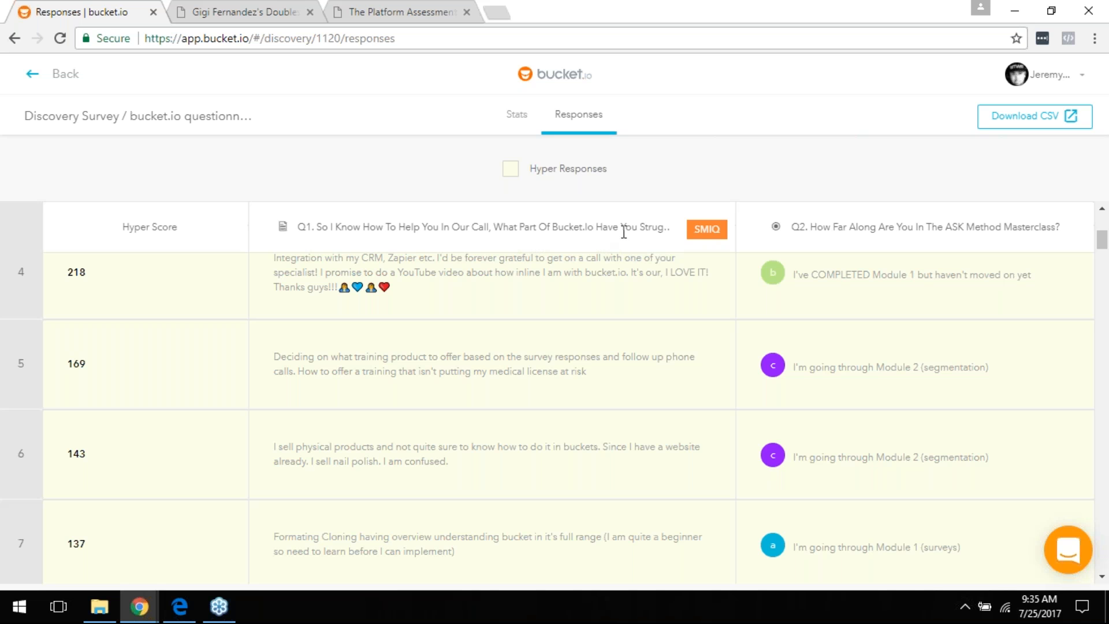
scroll(566, 298, up, 5)
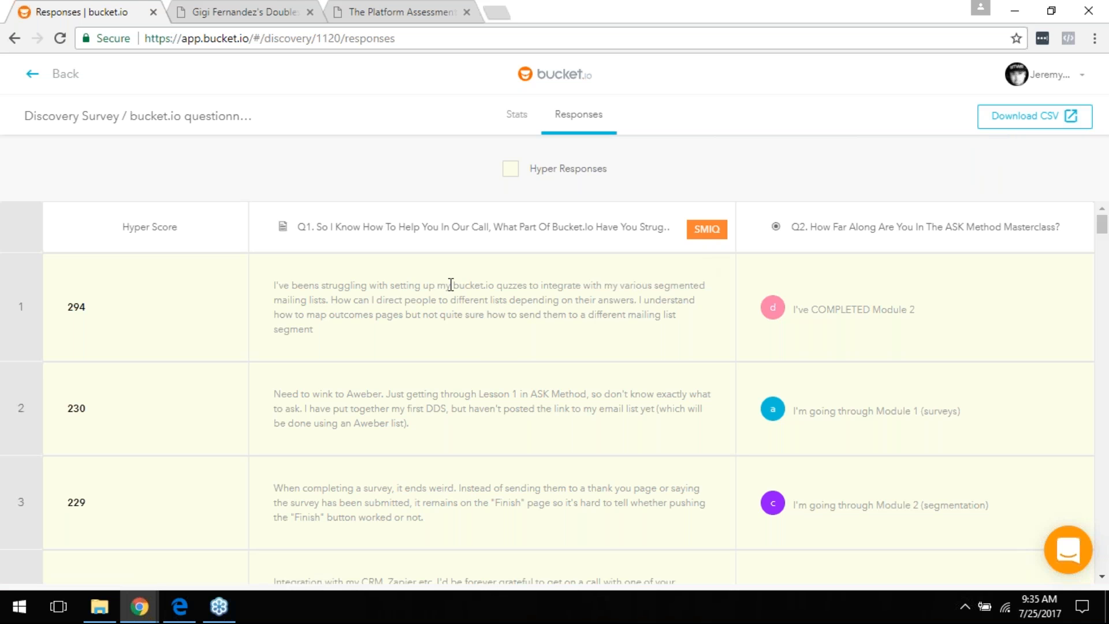
Step: Return to the questionnaire's Stats report, then switch to the PDF slide deck in Edge
click(72, 77)
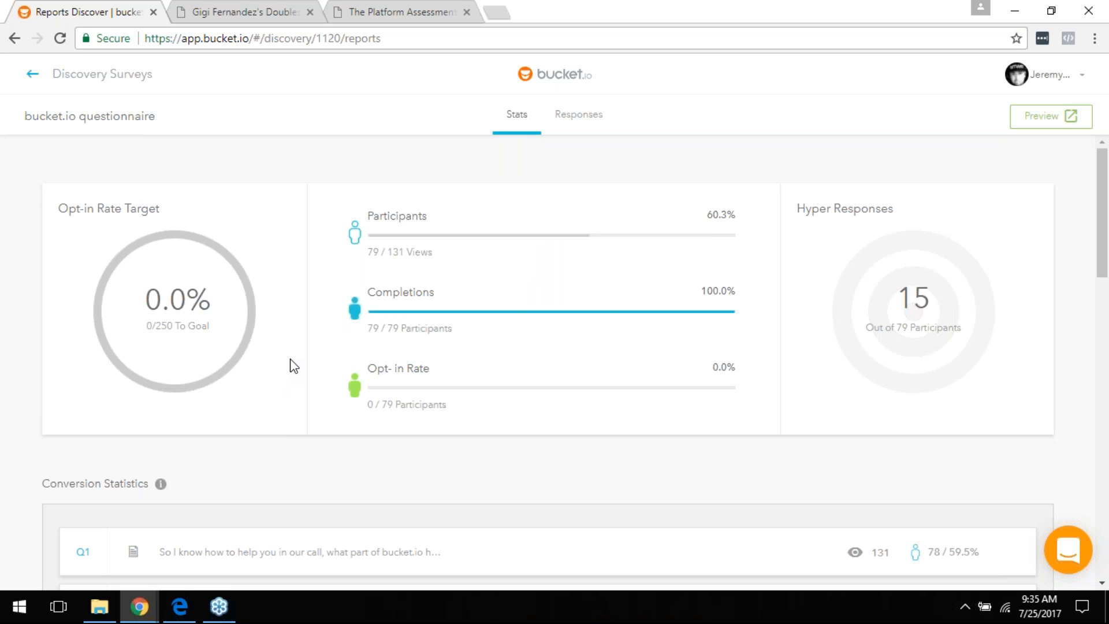
click(179, 606)
scroll(398, 373, down, 8)
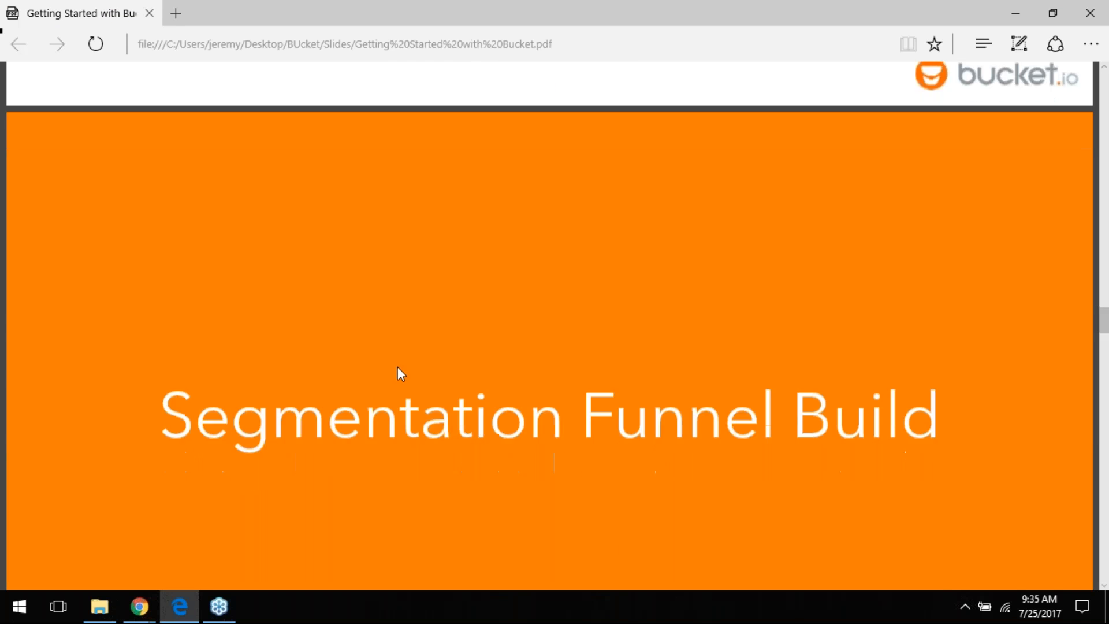
Step: Scroll the slide deck past the Segmentation Funnel Build slide toward the next slide
scroll(397, 367, down, 2)
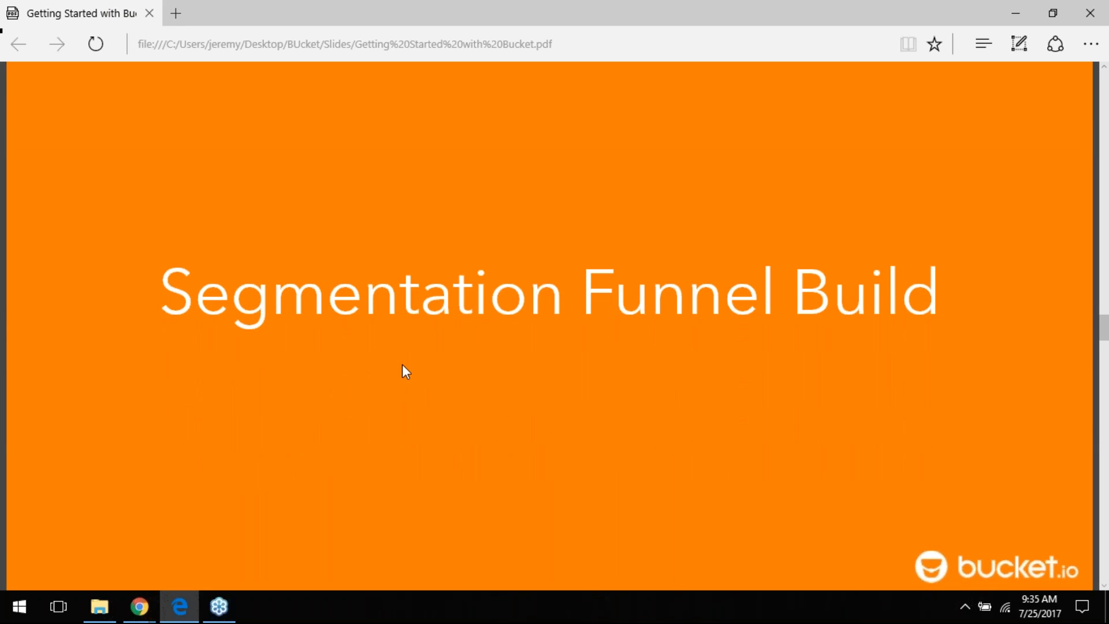
scroll(402, 365, down, 9)
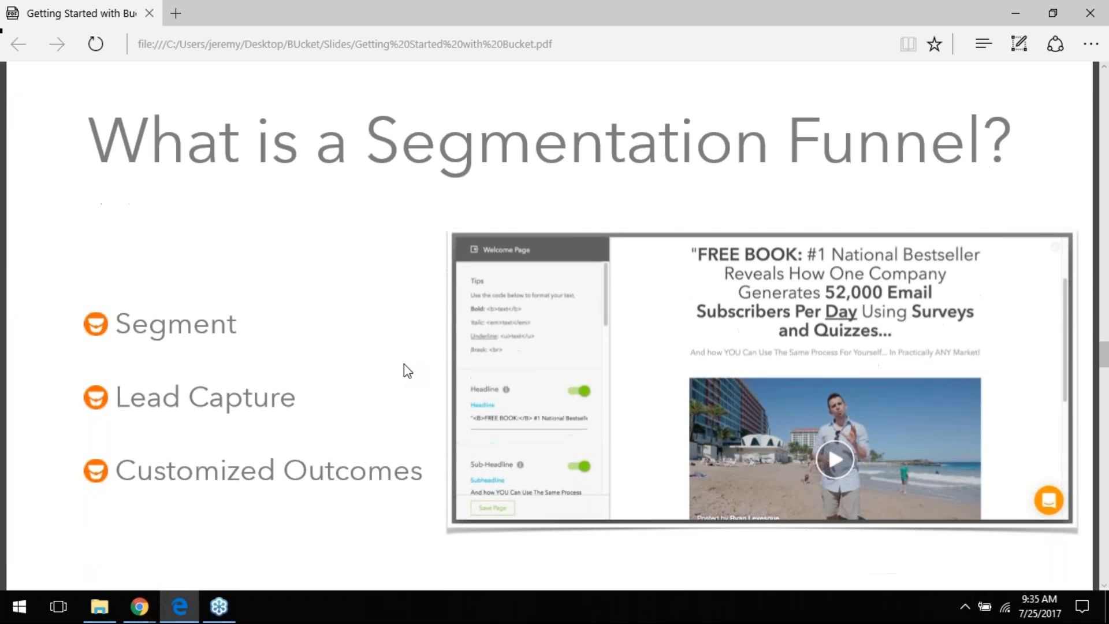
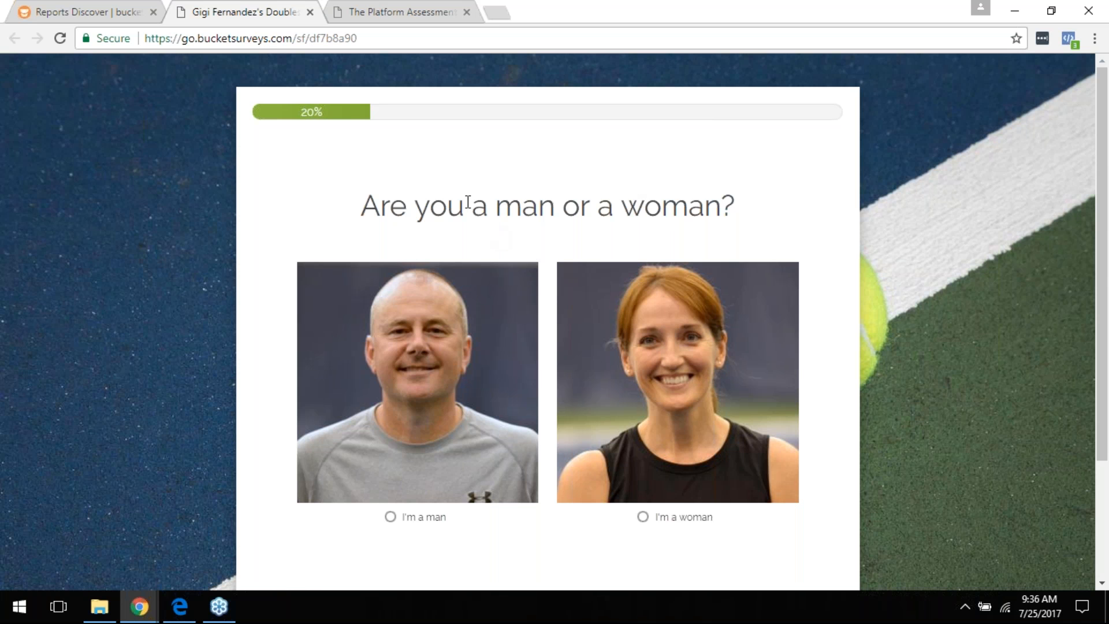
Step: Answer the doubles survey as a man in his 30s with a 3.0-or-below NTRP rating
scroll(517, 231, down, 1)
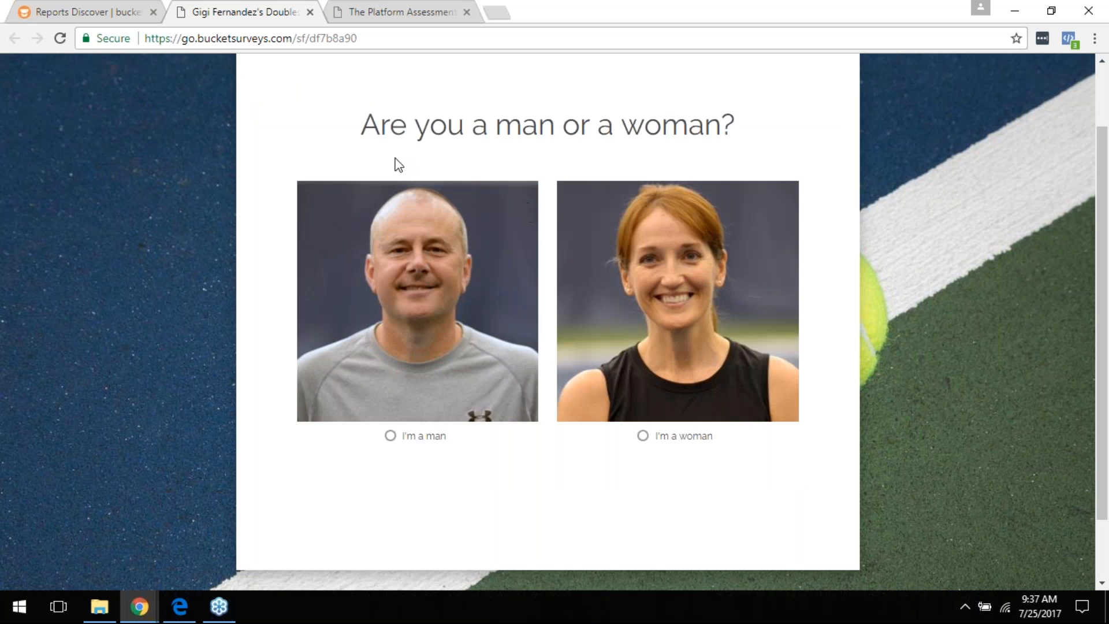
click(398, 436)
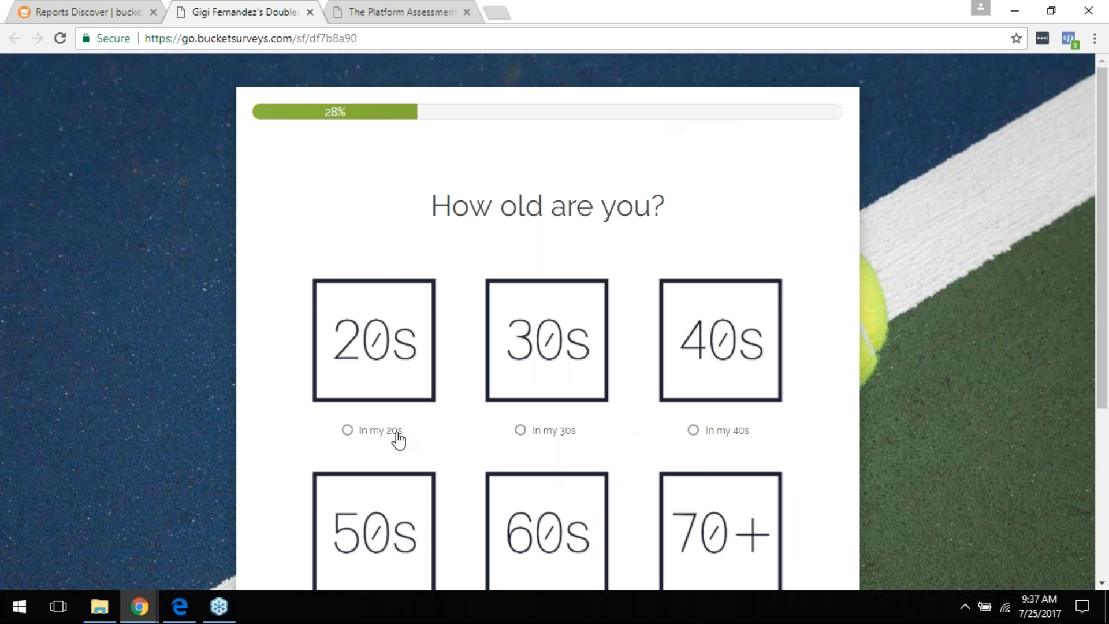
scroll(499, 312, down, 2)
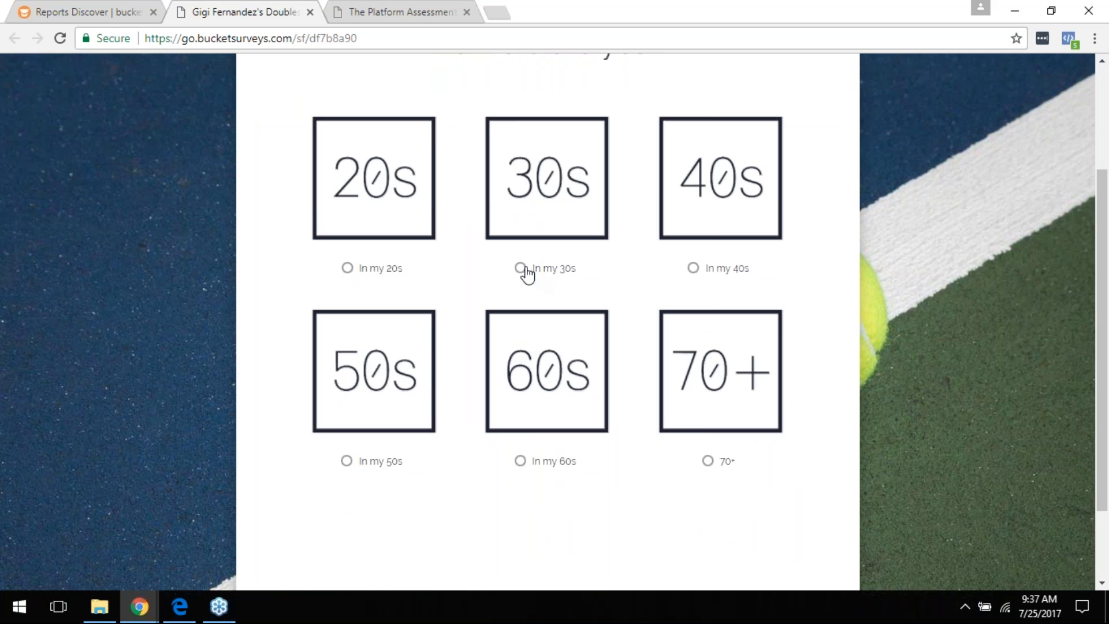
click(522, 268)
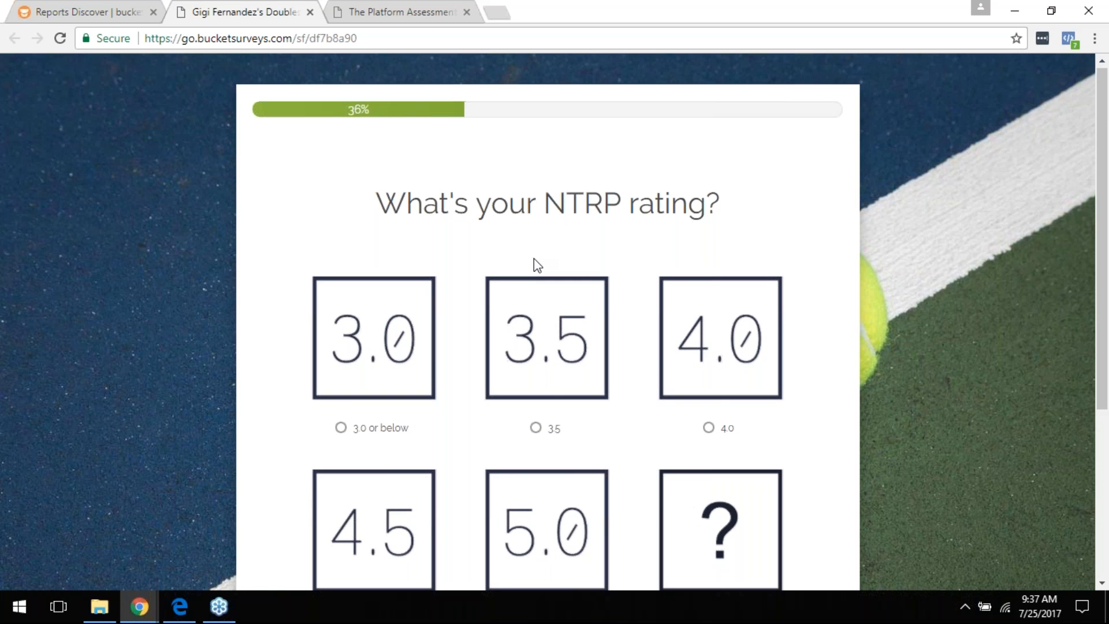
scroll(548, 289, down, 1)
click(384, 359)
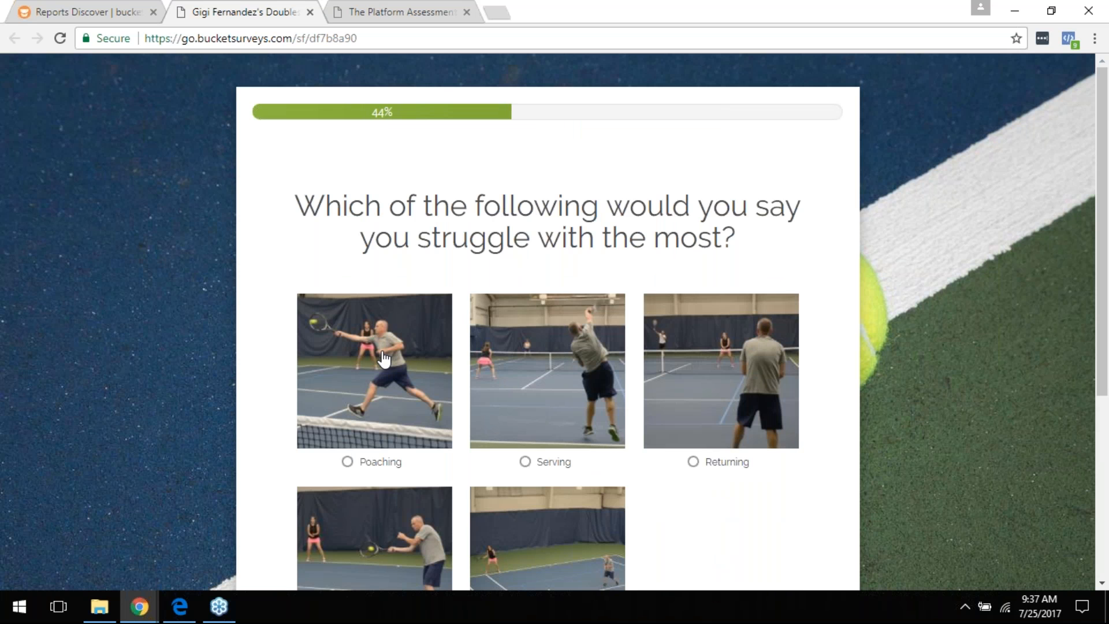
Step: Choose Serving, baseline play and Yes to trying something new, reaching the 96% results page
scroll(432, 310, down, 1)
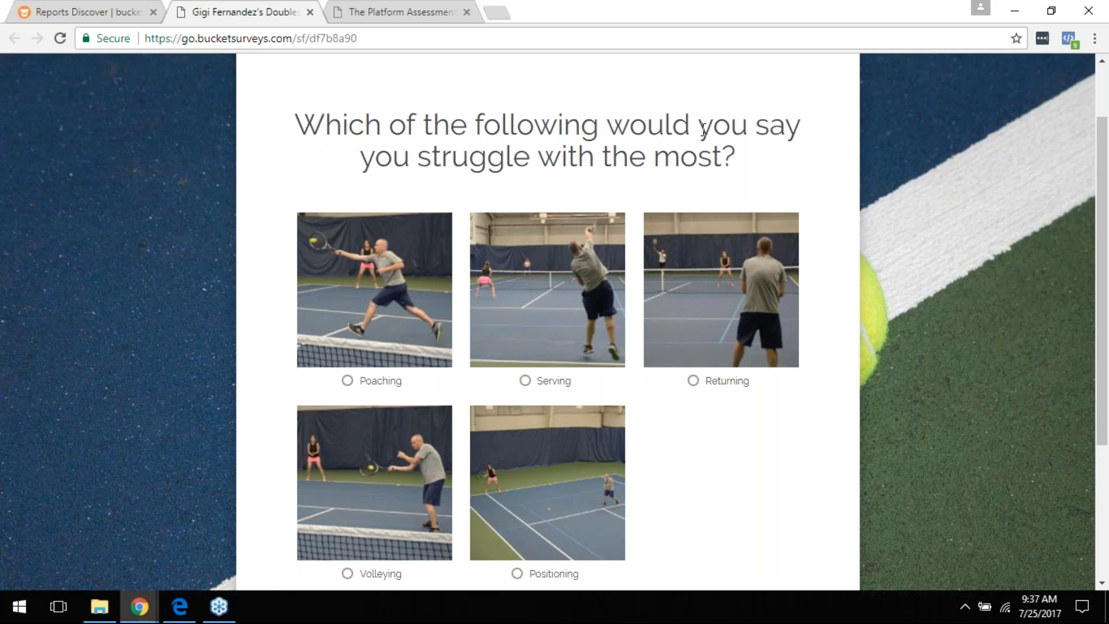
click(521, 381)
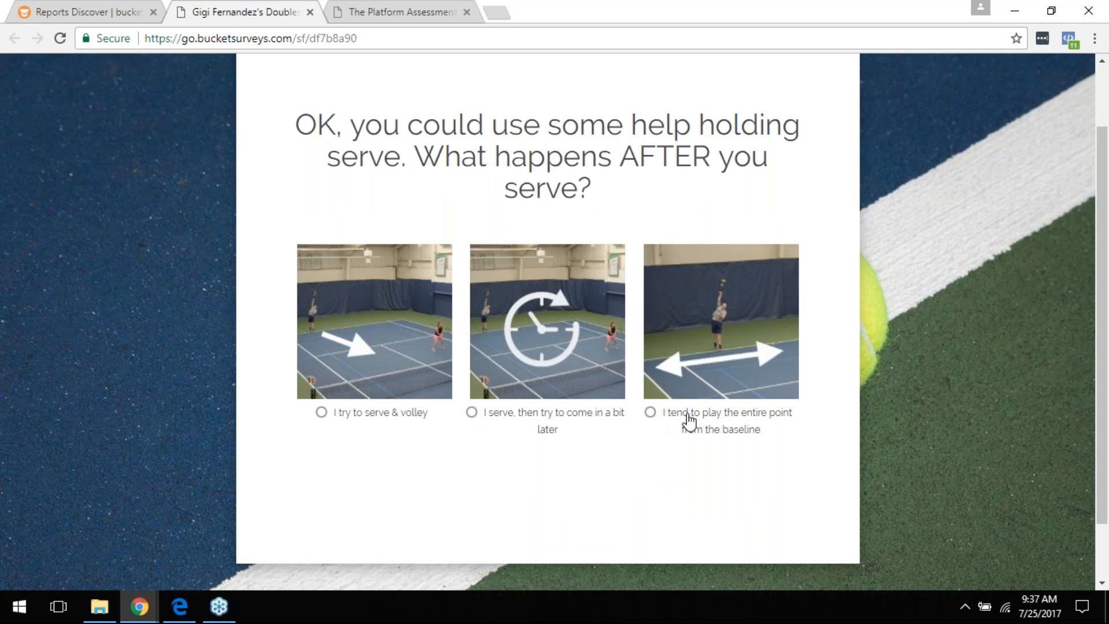
click(647, 416)
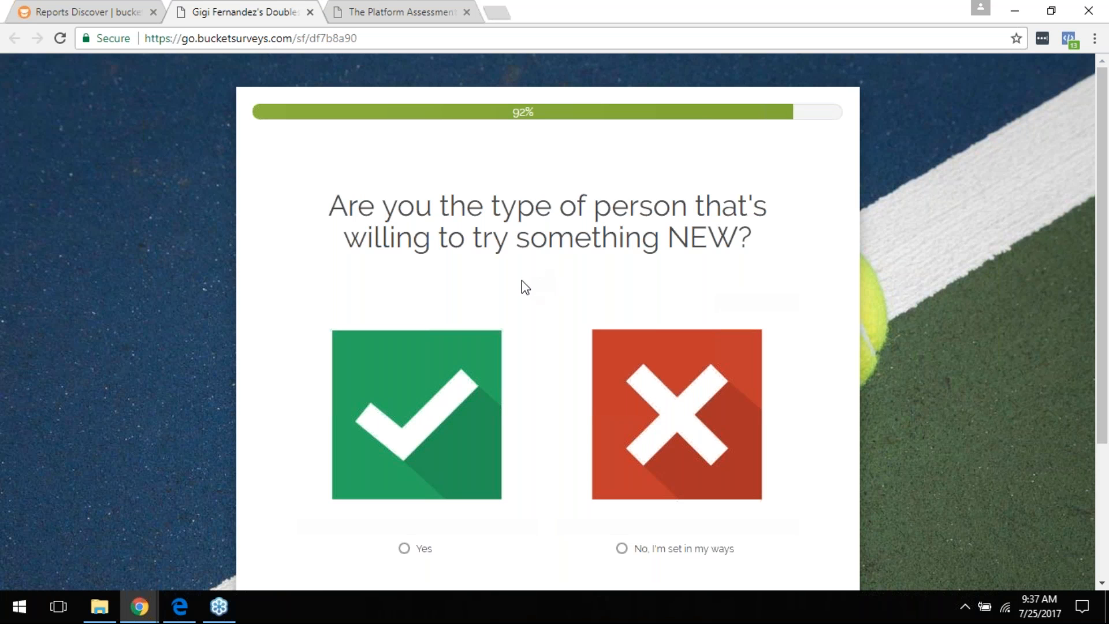
scroll(526, 254, down, 3)
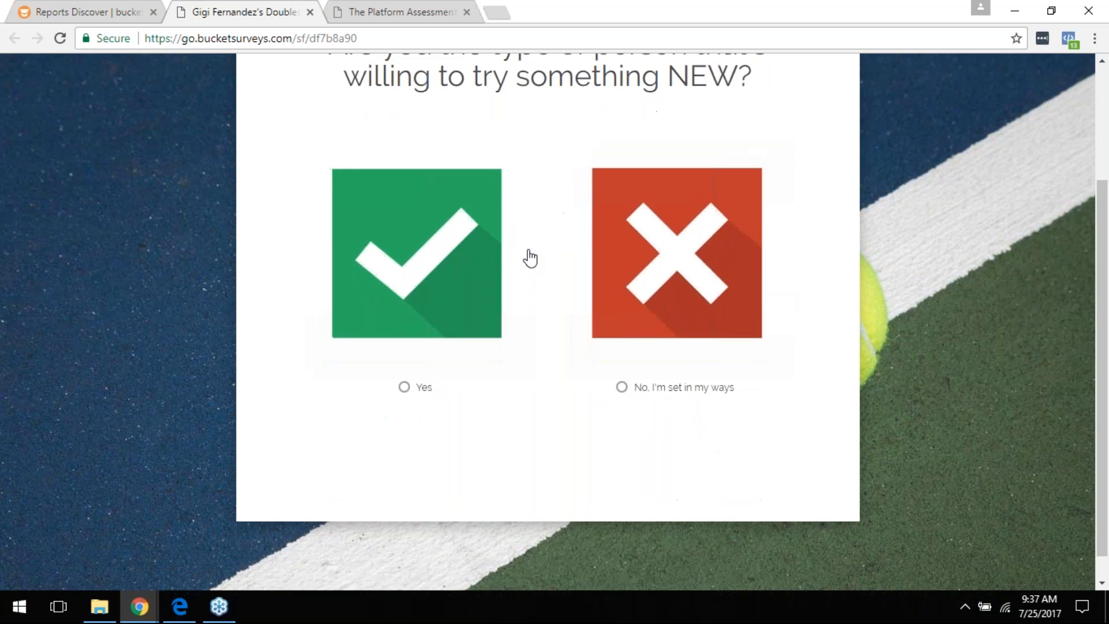
scroll(577, 300, up, 1)
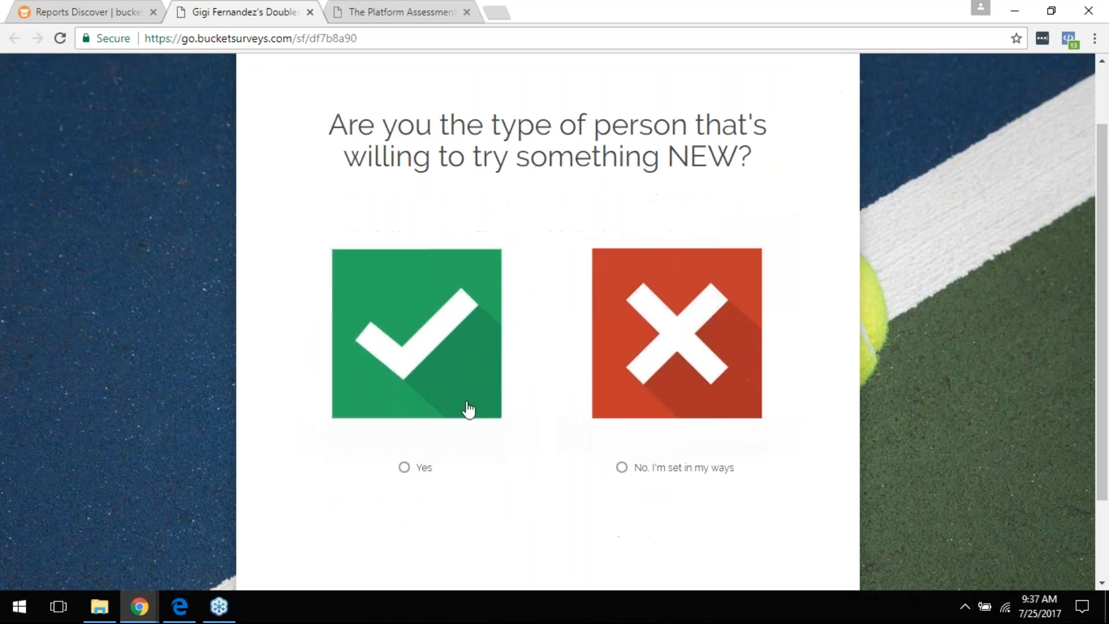
click(420, 468)
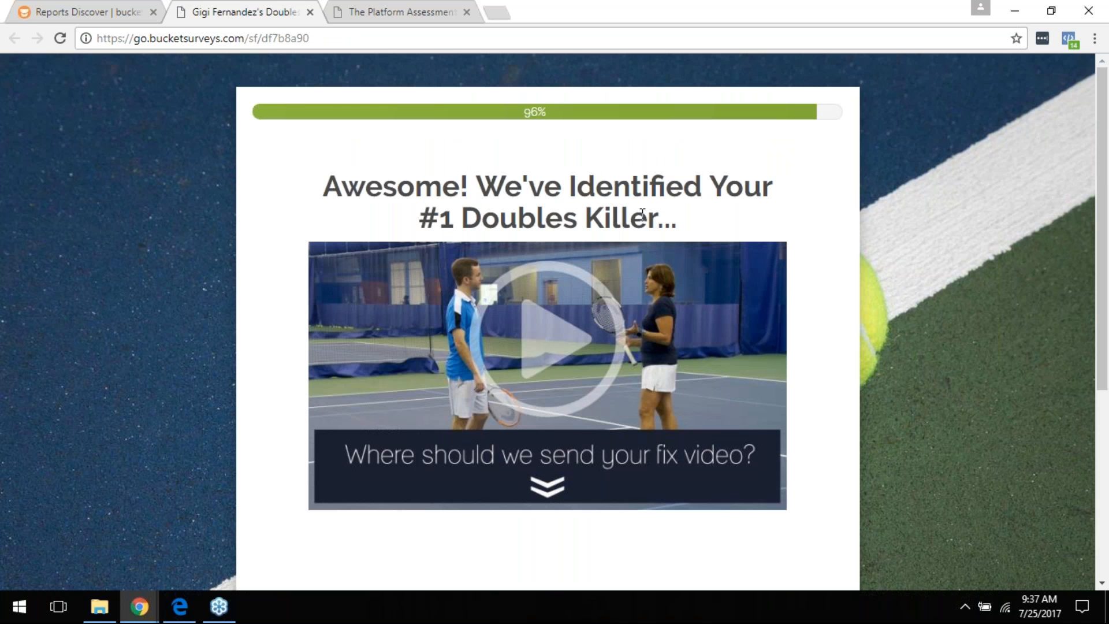
scroll(649, 211, down, 1)
scroll(543, 304, down, 1)
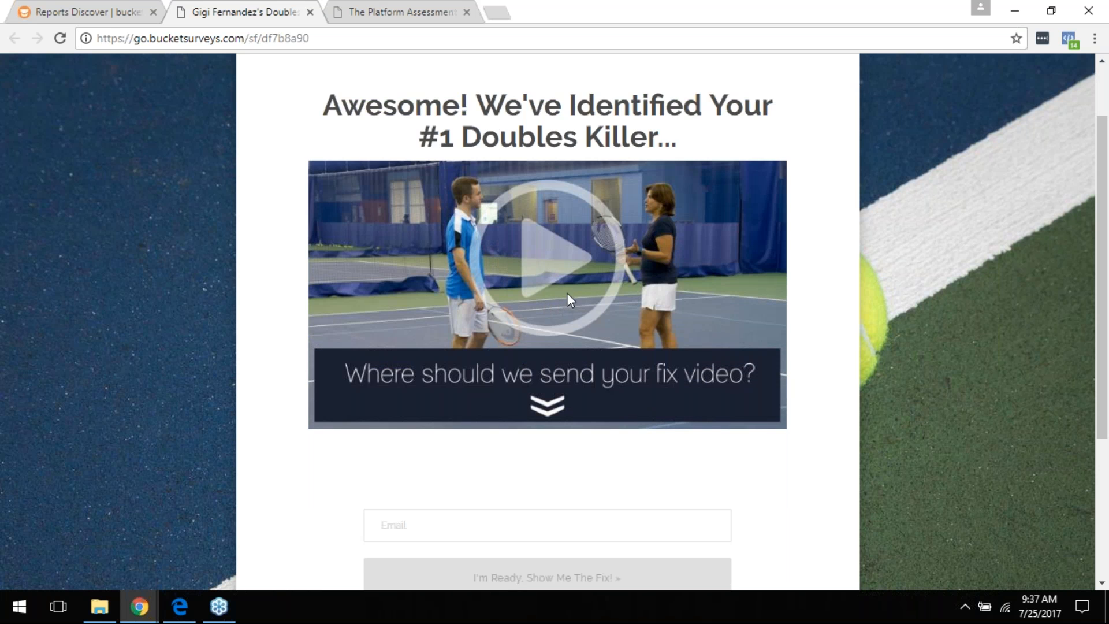
scroll(561, 289, down, 2)
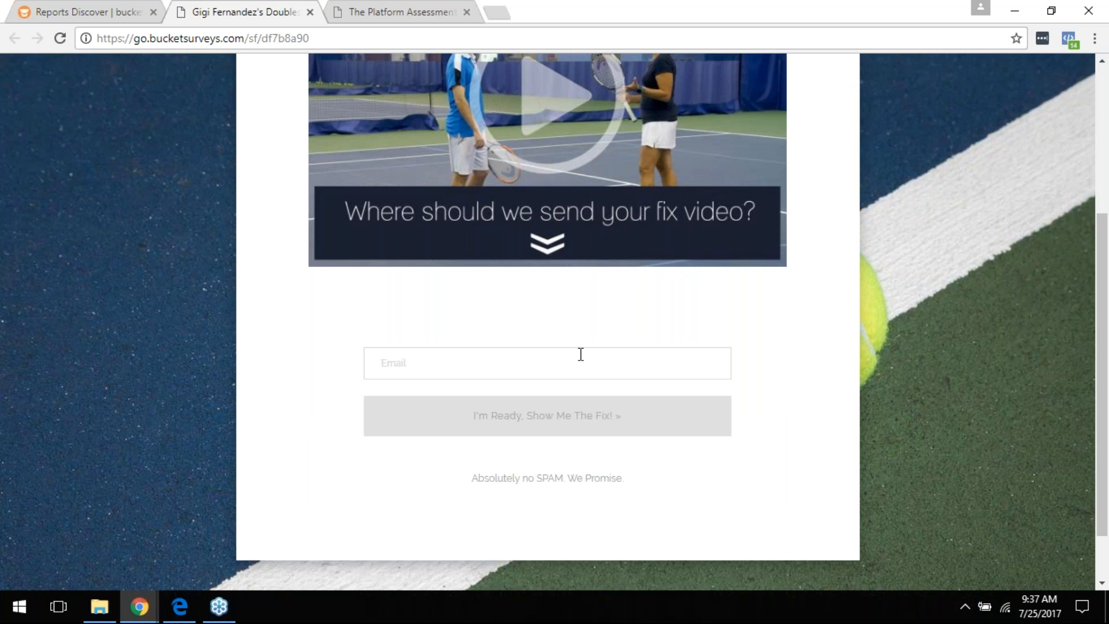
scroll(580, 350, up, 2)
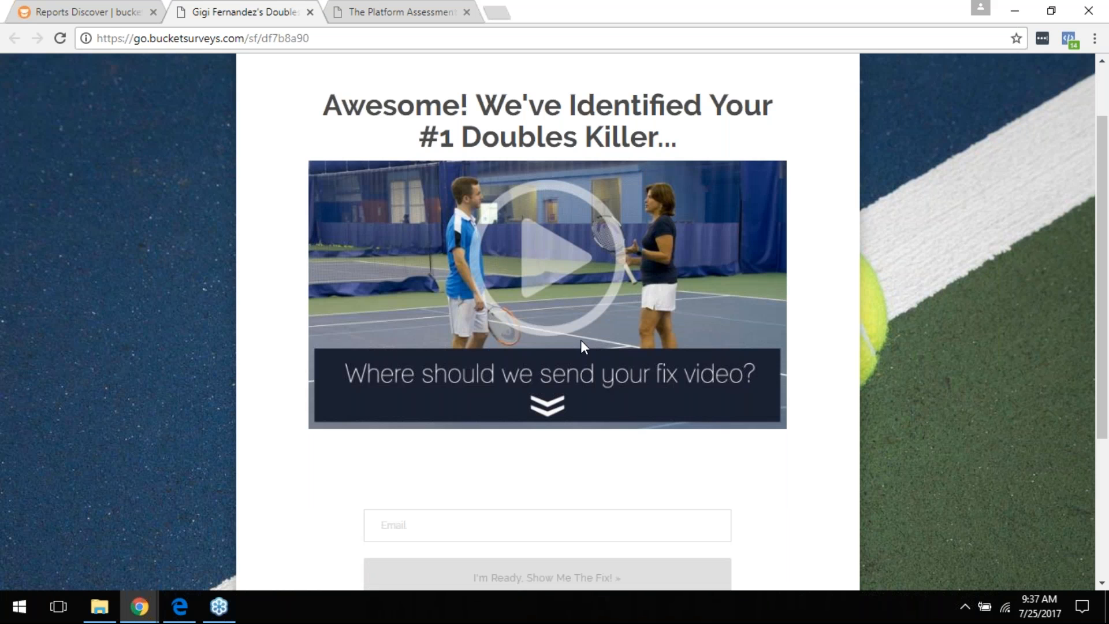
scroll(589, 334, down, 2)
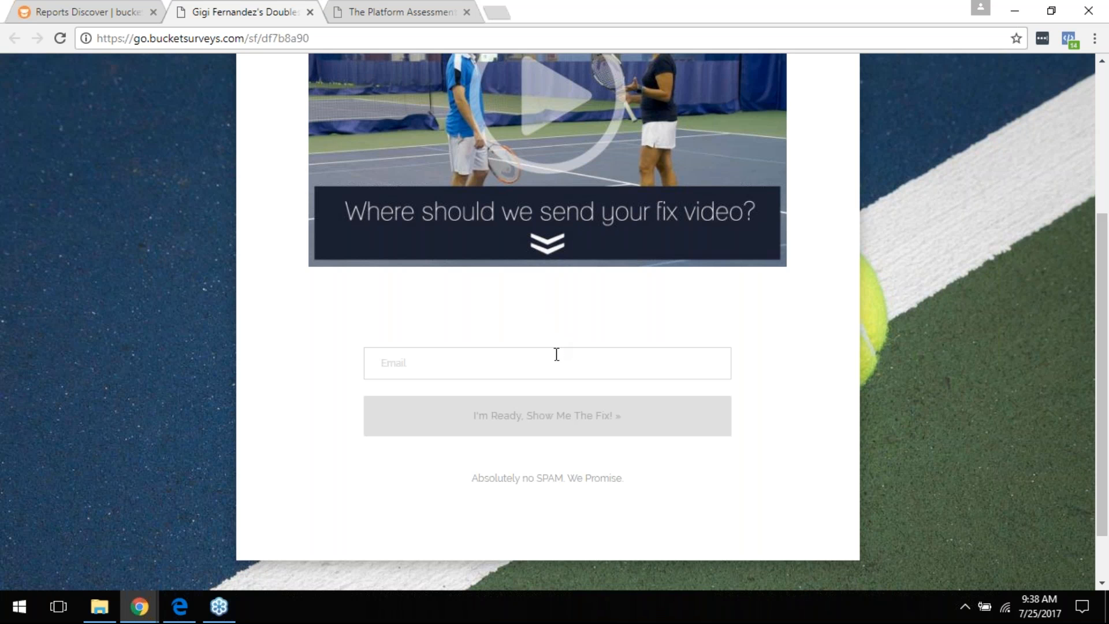
scroll(555, 355, up, 4)
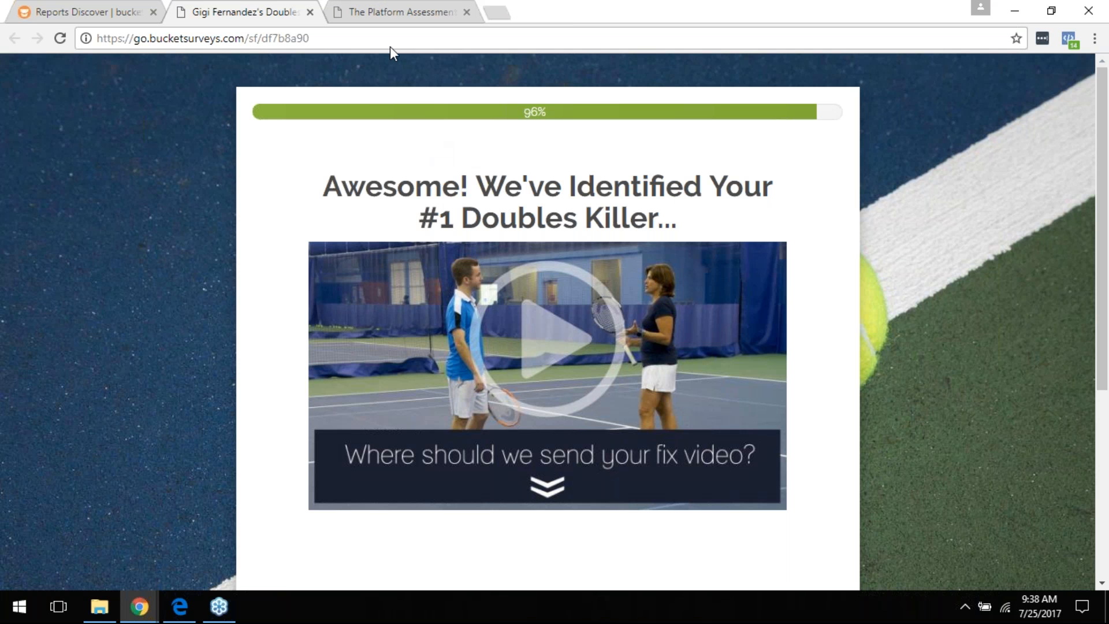
Step: Switch to The Platform Assessment quiz and look over its intro page
click(375, 8)
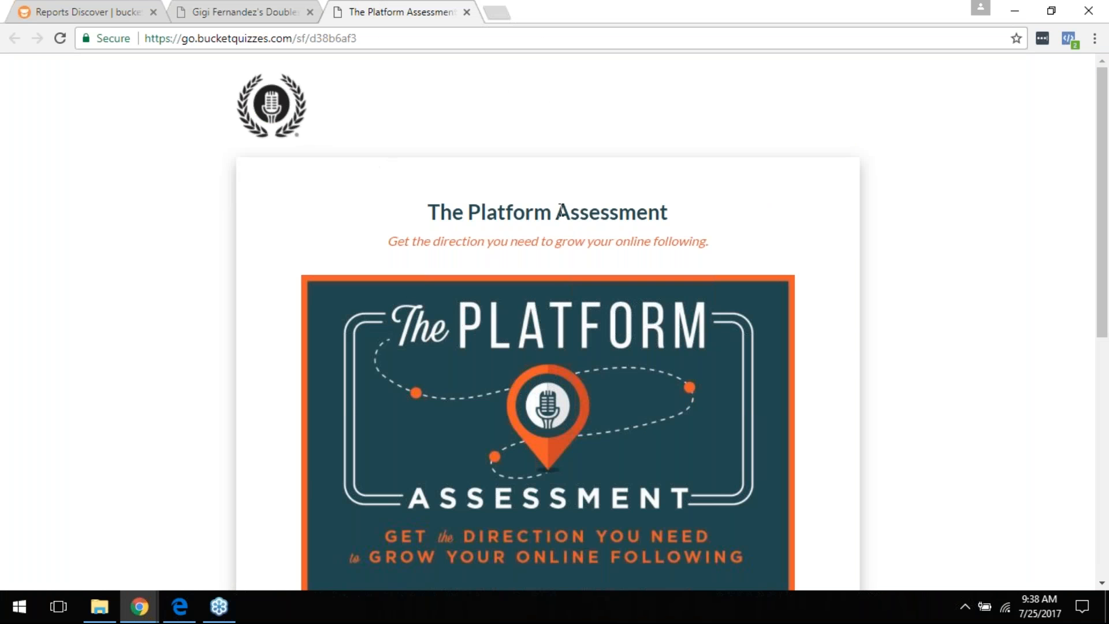
scroll(558, 210, down, 1)
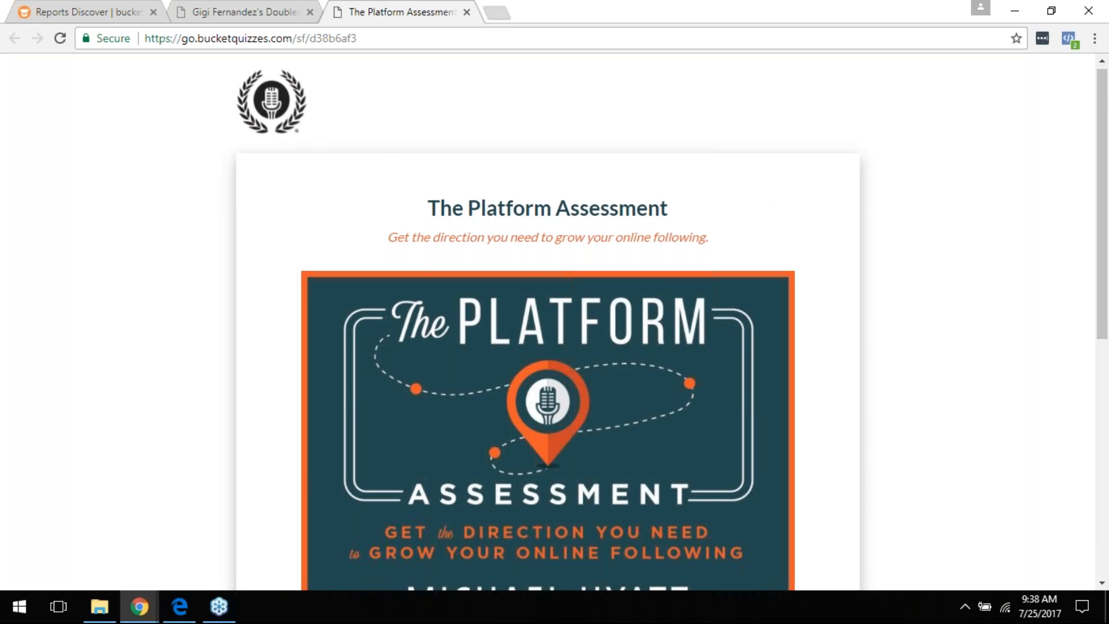
scroll(558, 210, down, 1)
scroll(470, 212, down, 2)
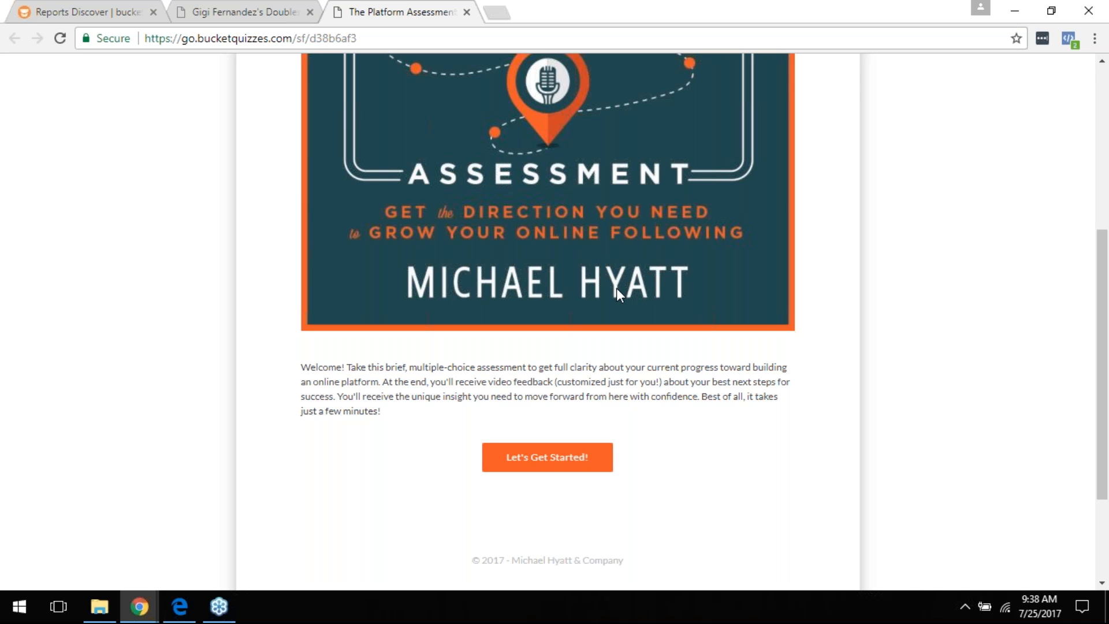
scroll(618, 291, up, 3)
scroll(618, 292, down, 1)
scroll(618, 297, down, 1)
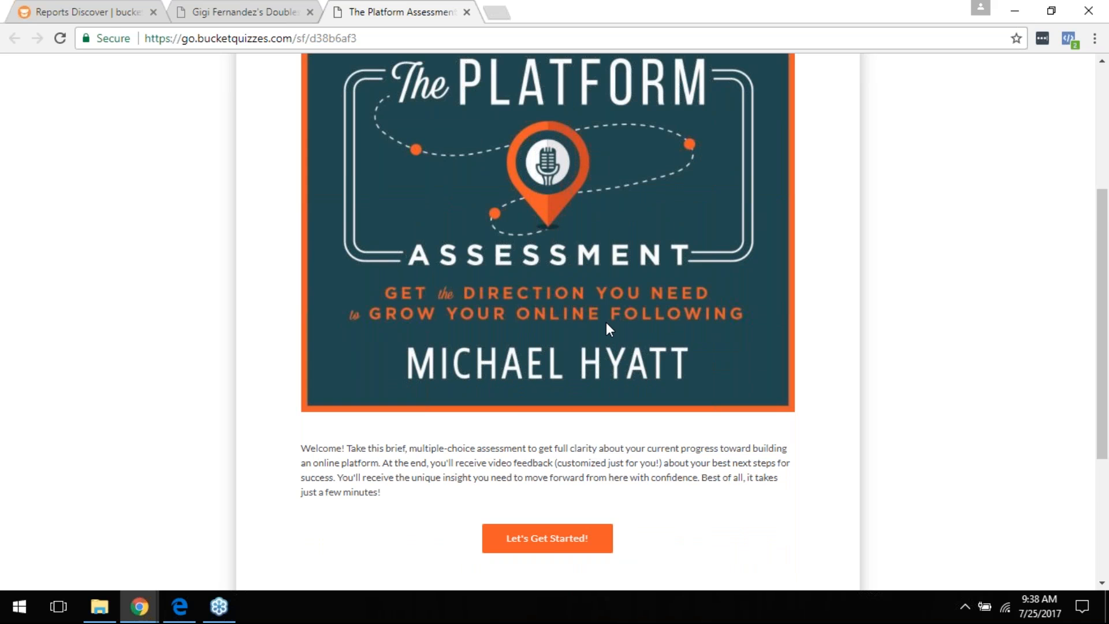
Step: Start the quiz, answer the readers question and 'Overwhelmed', then return to the questionnaire's Stats report
click(546, 542)
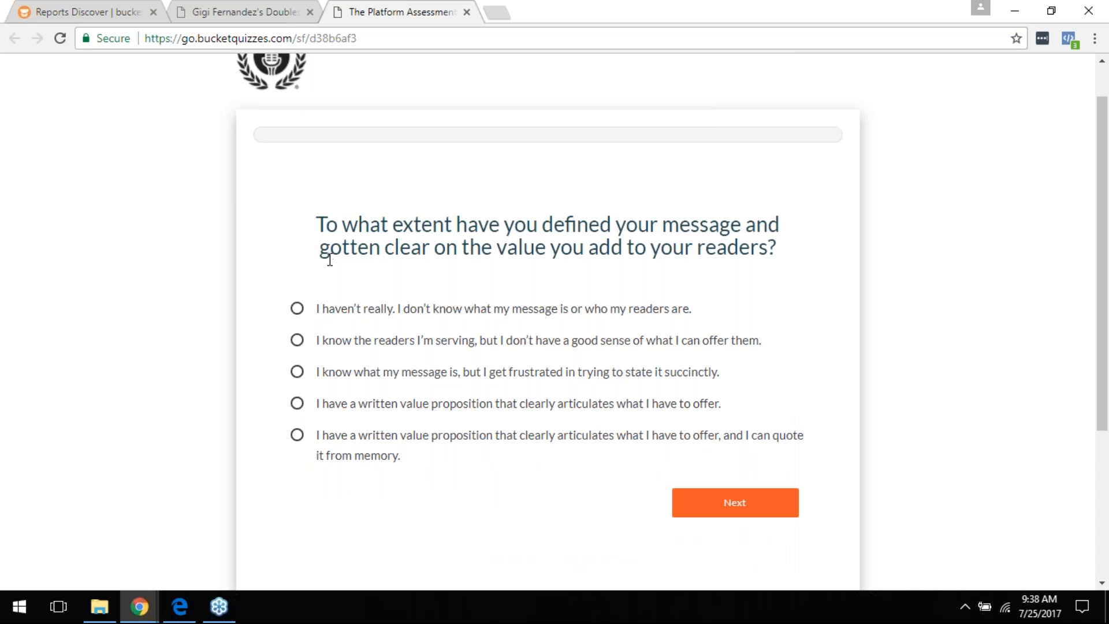
click(328, 344)
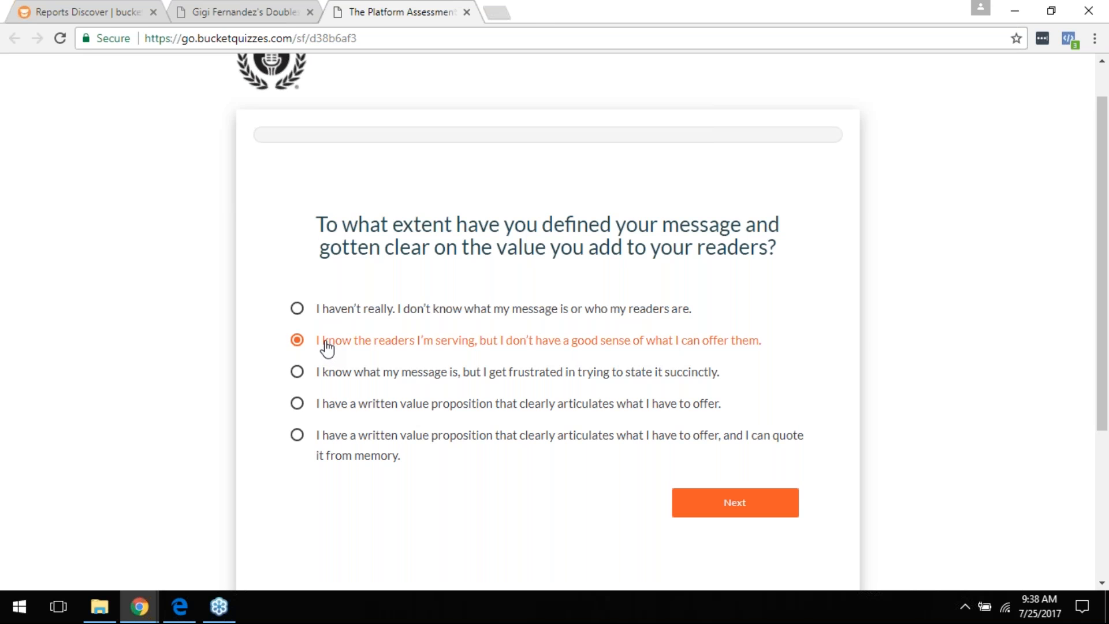
click(734, 503)
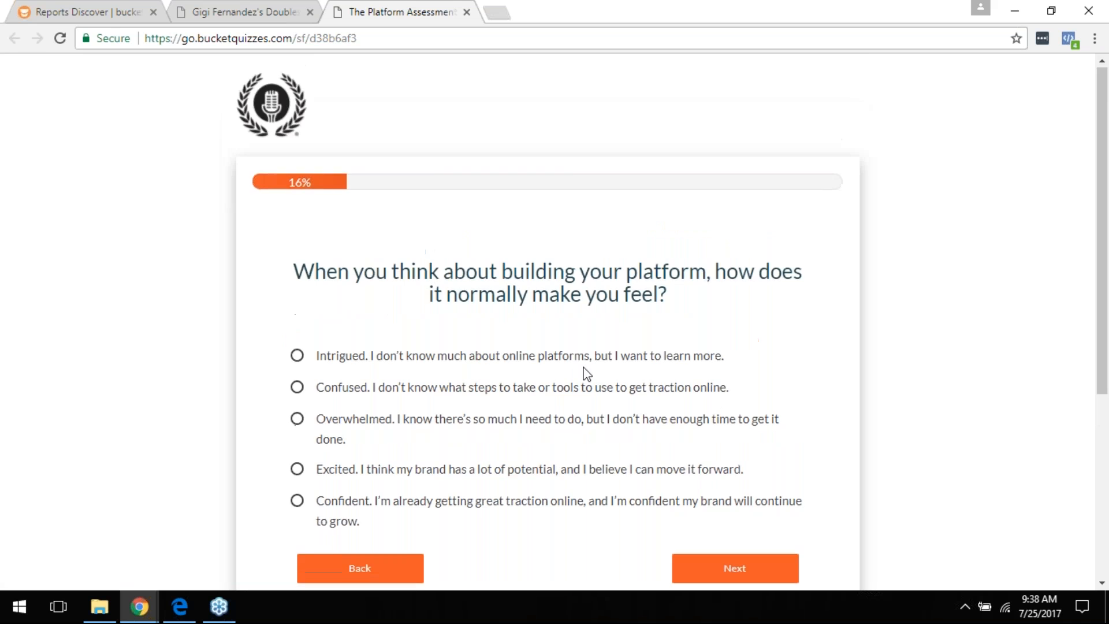
scroll(584, 374, down, 3)
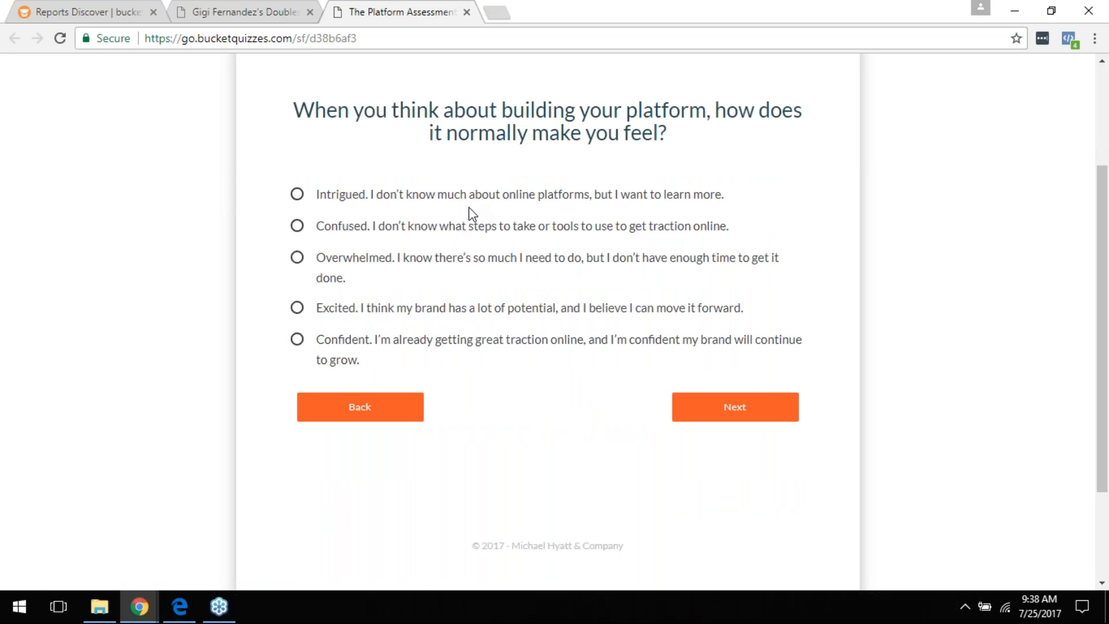
click(337, 266)
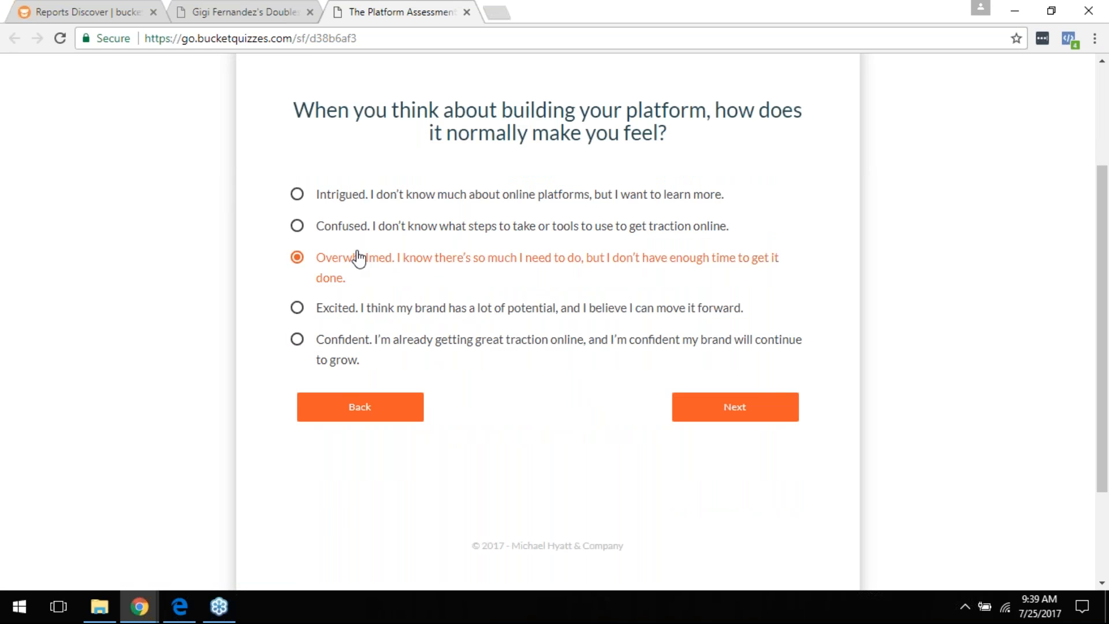
click(740, 408)
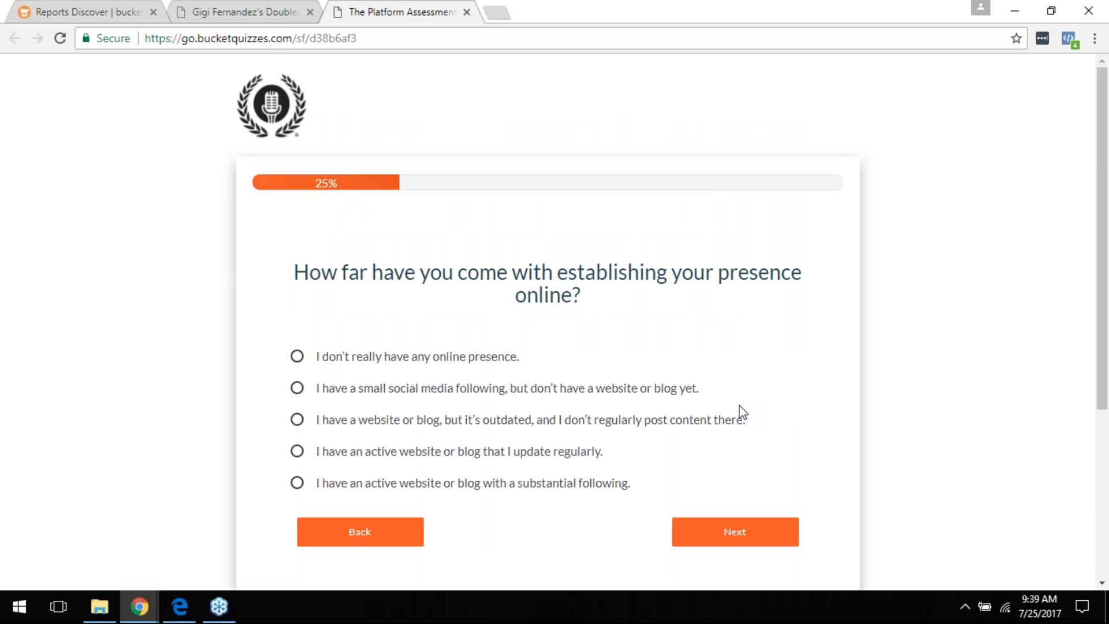
click(102, 8)
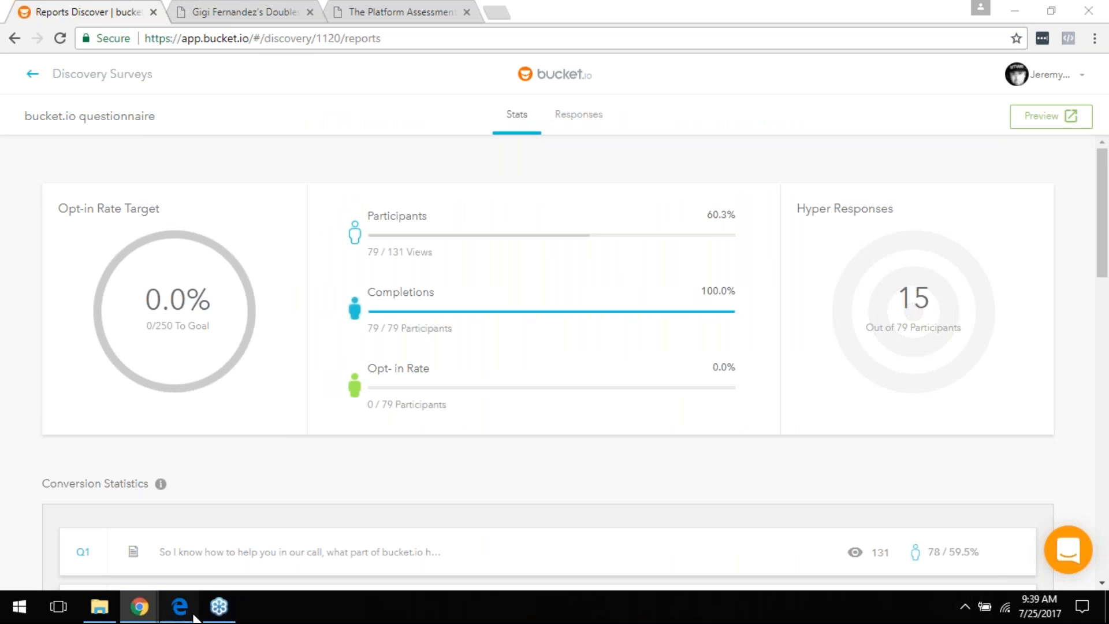
Step: Move past the Demo slide in Edge, then bring the 'Reports Discover | bucket.io' Chrome window forward
click(180, 607)
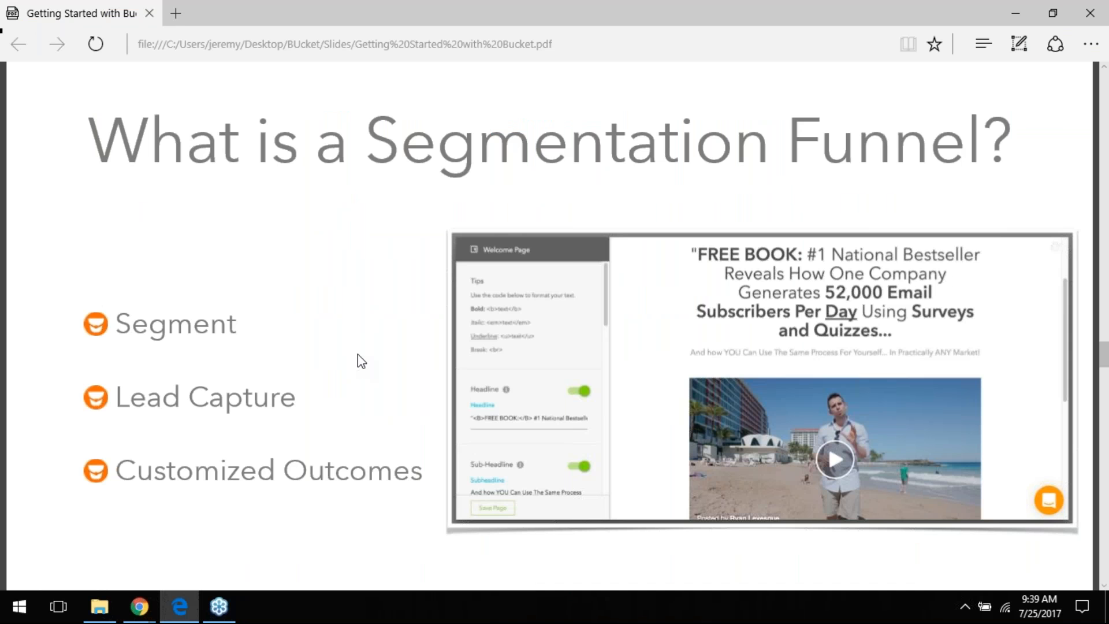
scroll(364, 350, down, 3)
scroll(364, 350, down, 10)
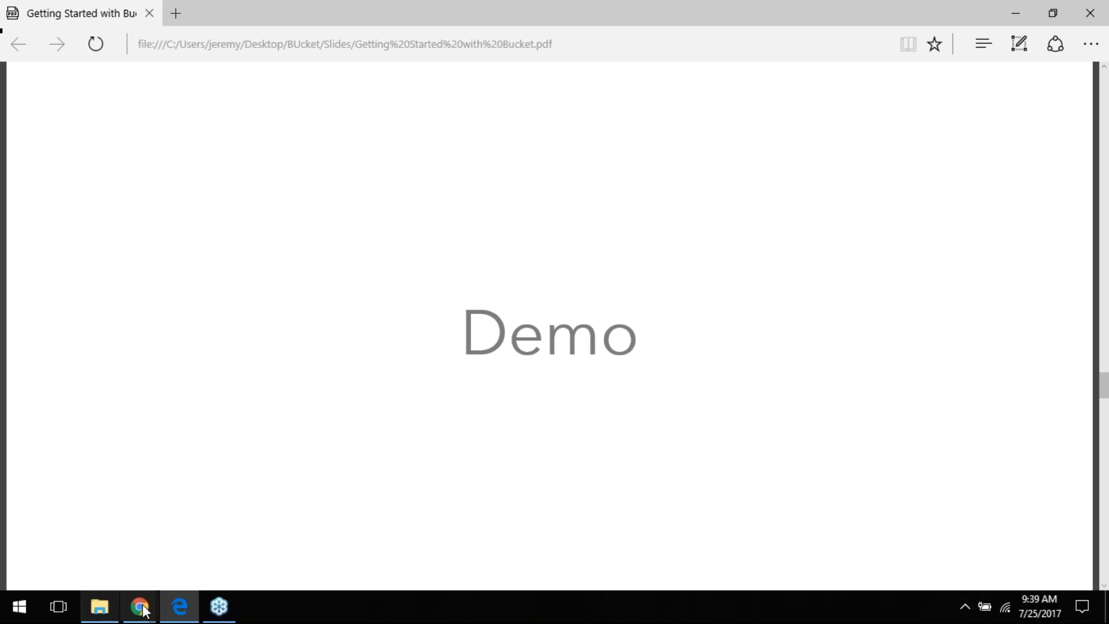
mouse_move(139, 607)
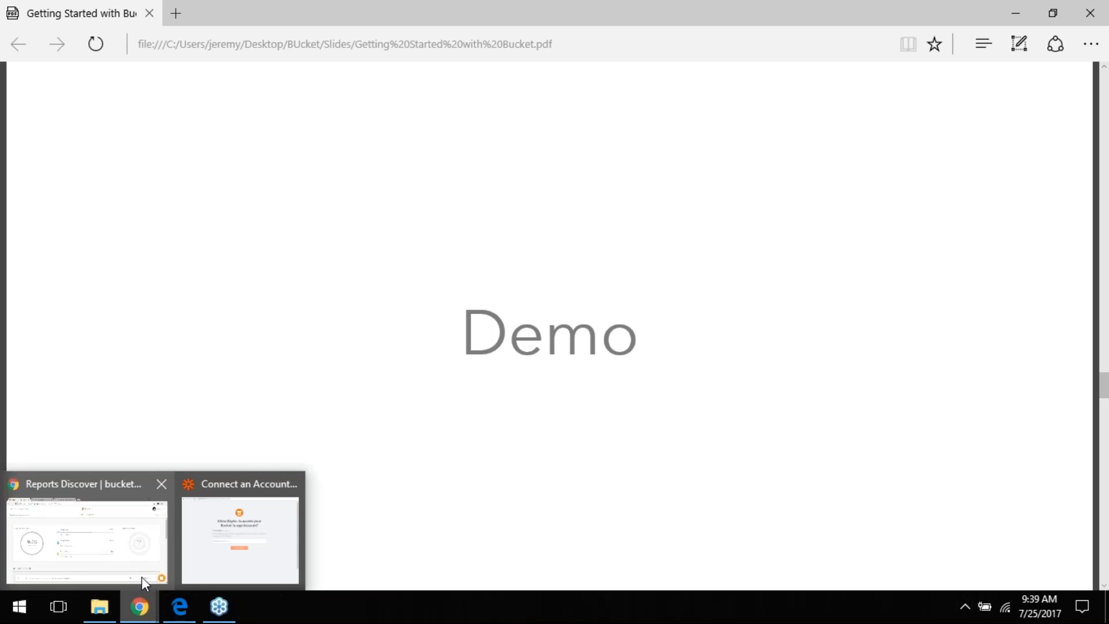
click(110, 556)
Step: From Discover, open the Segment funnels list and start editing the Test Seg Funnel
click(95, 78)
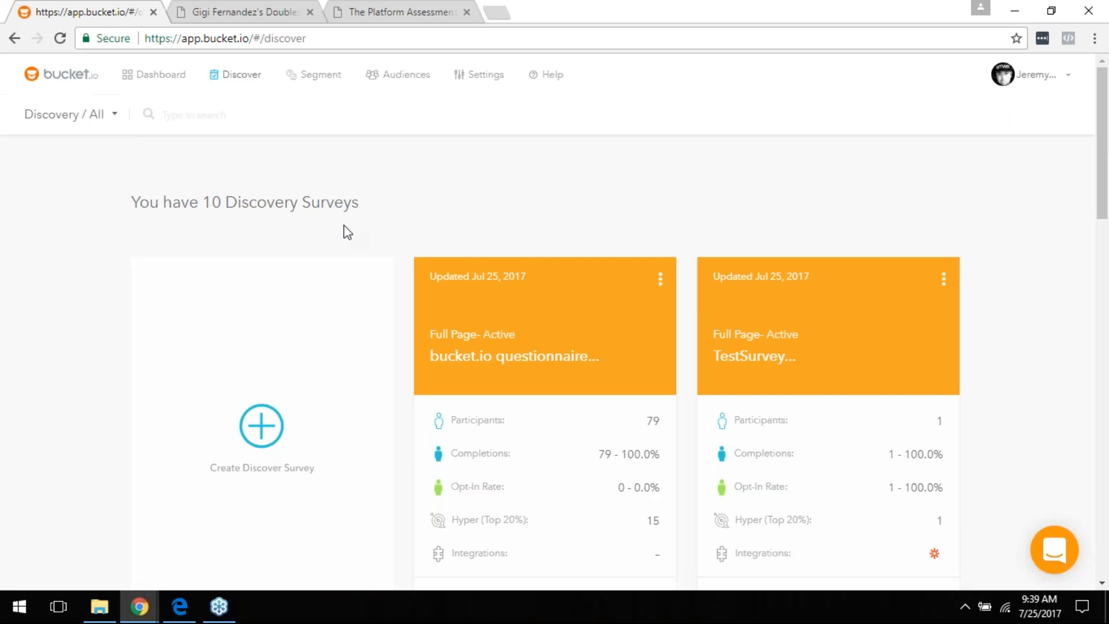
click(307, 82)
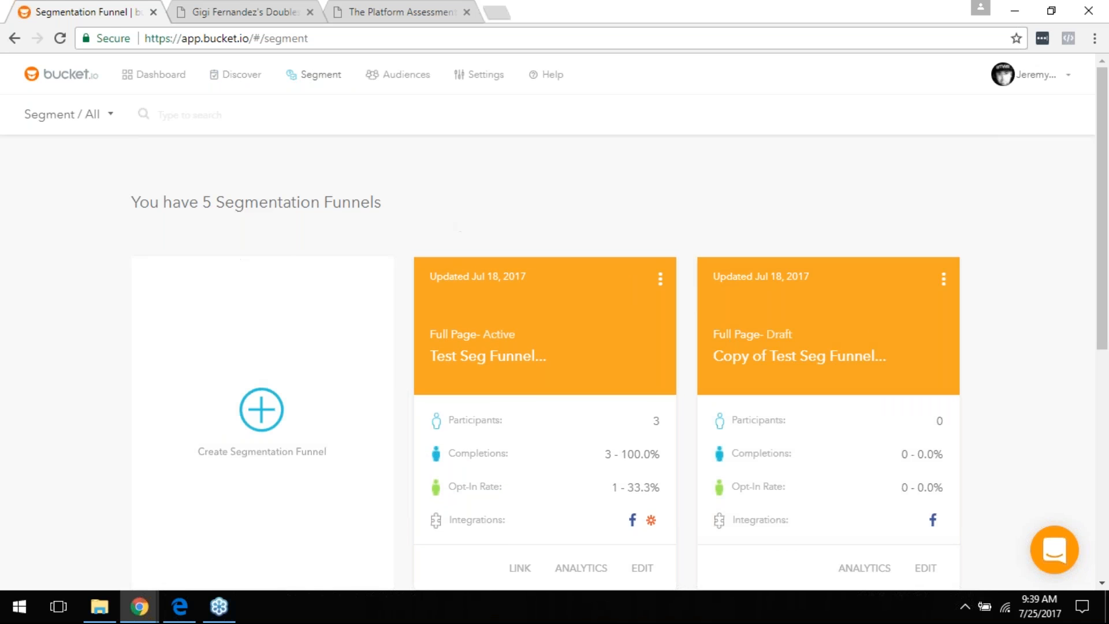
scroll(622, 241, down, 2)
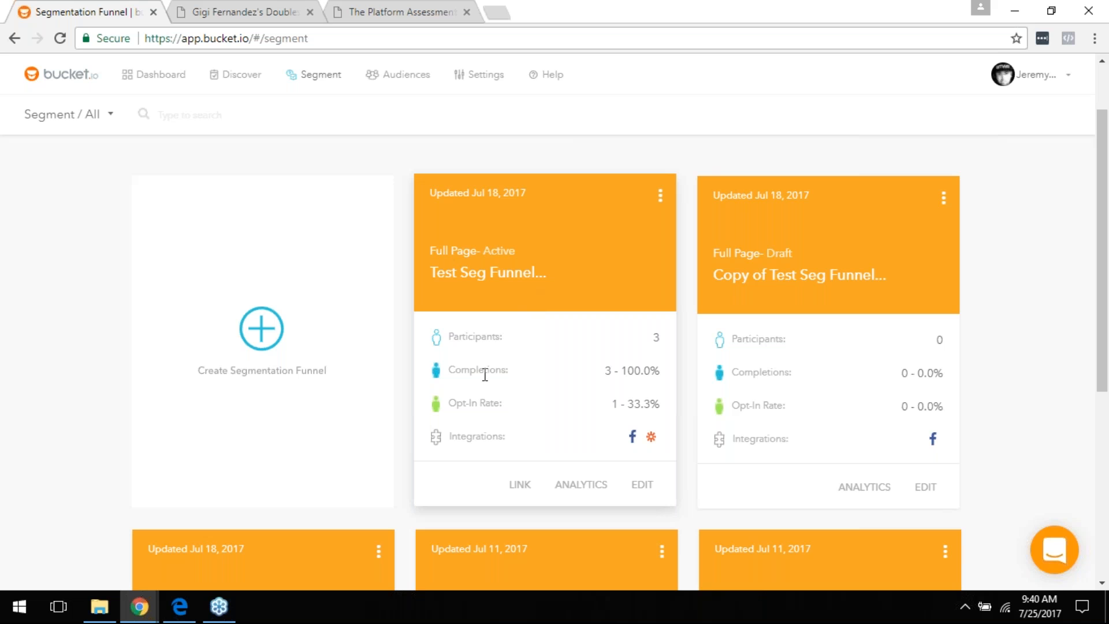
click(638, 488)
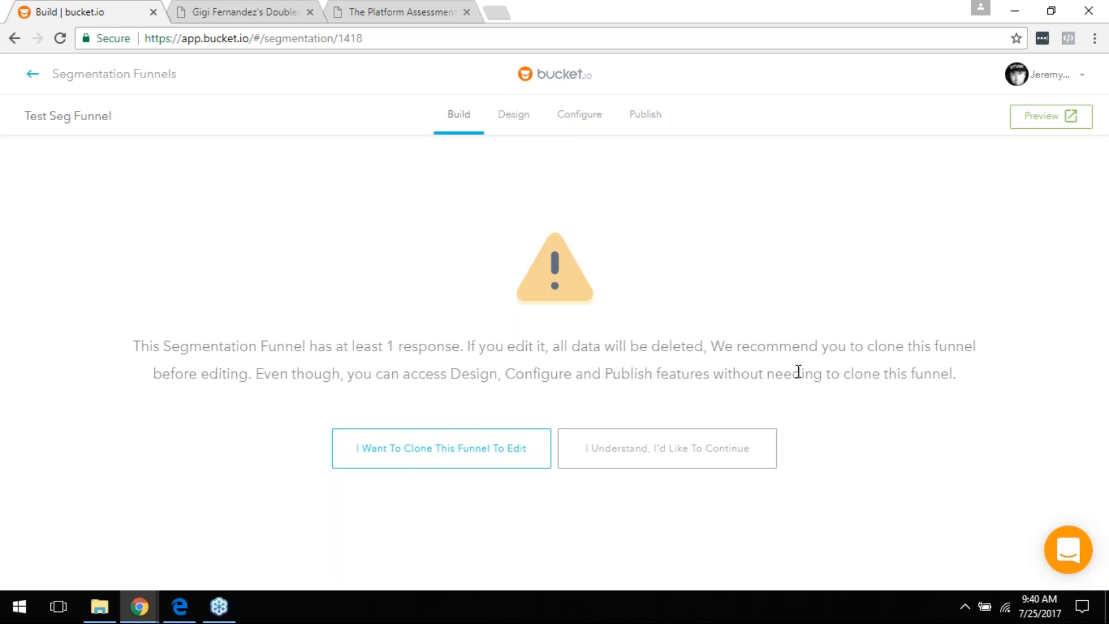
Step: Acknowledge the data-deletion warning and confirm editing Test Seg Funnel to enter its Build editor
click(671, 454)
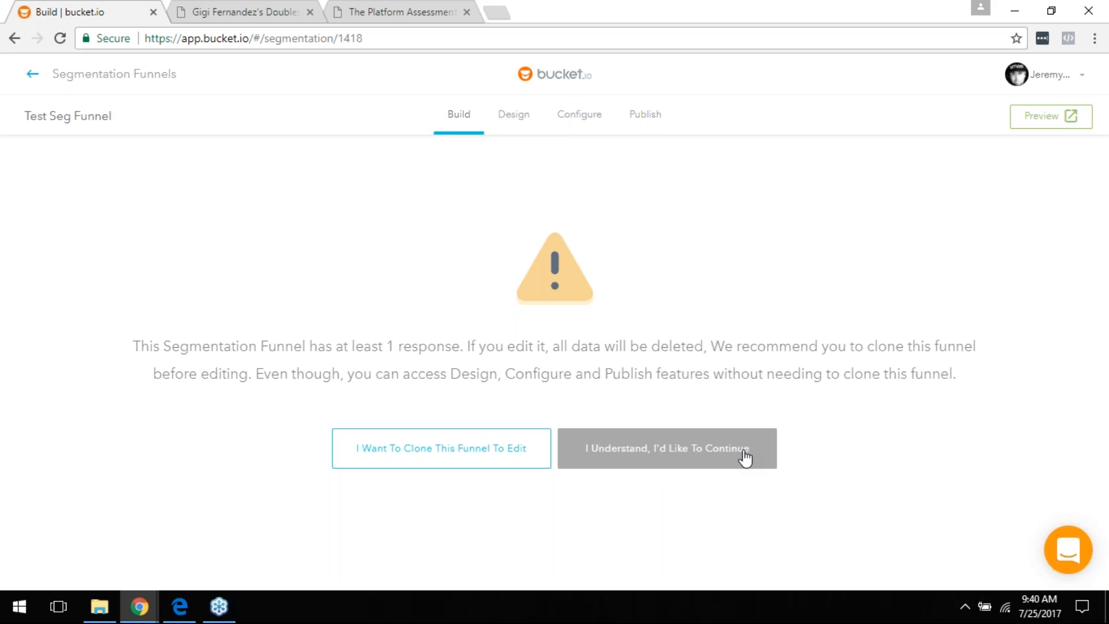
click(745, 458)
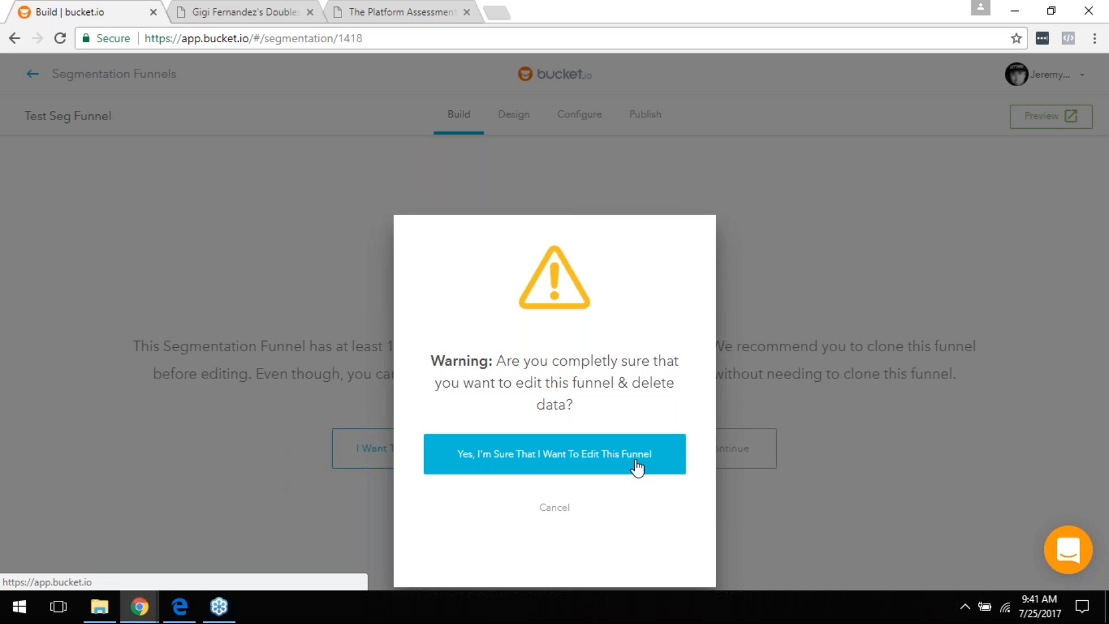
click(535, 459)
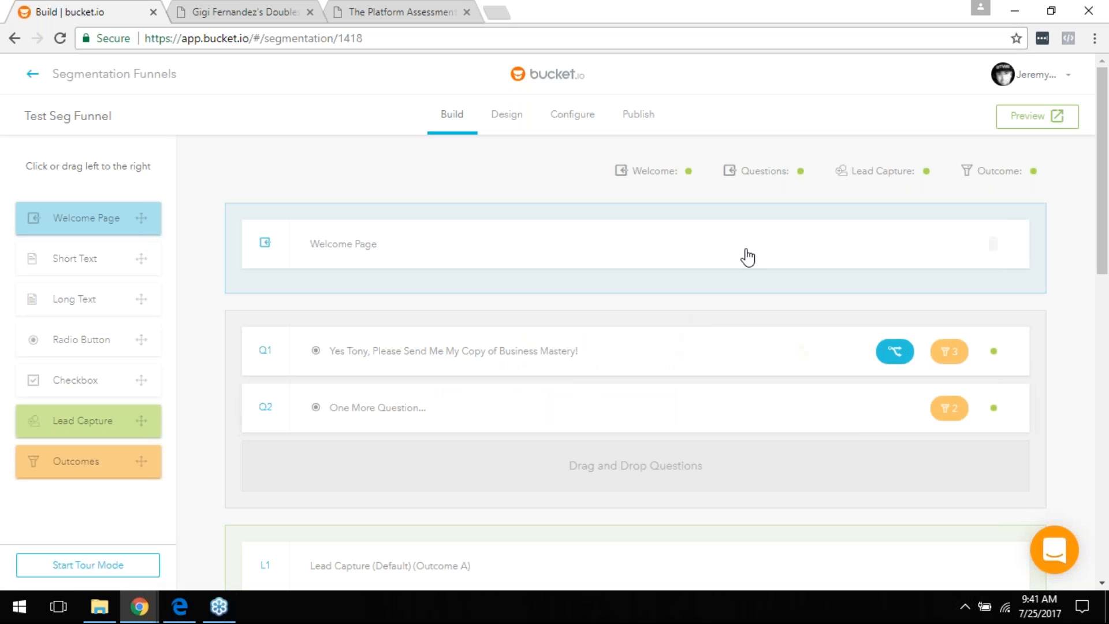
Step: Look over the Test Seg Funnel's Build list and open its Welcome Page
scroll(722, 358, down, 4)
scroll(688, 428, up, 4)
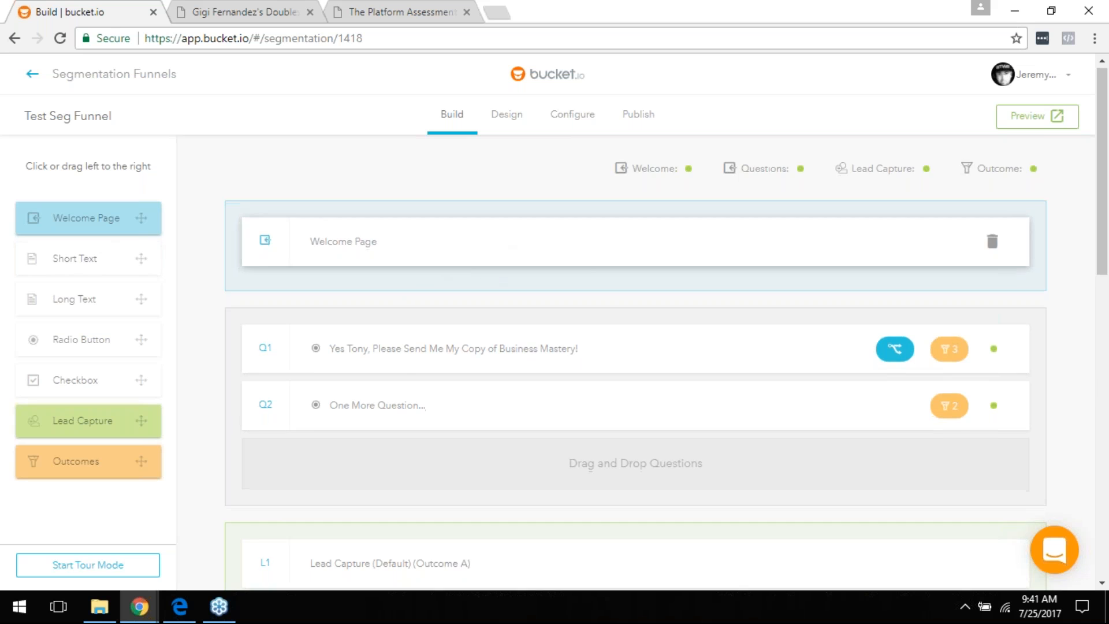
scroll(578, 272, down, 5)
scroll(528, 381, down, 4)
scroll(528, 381, up, 9)
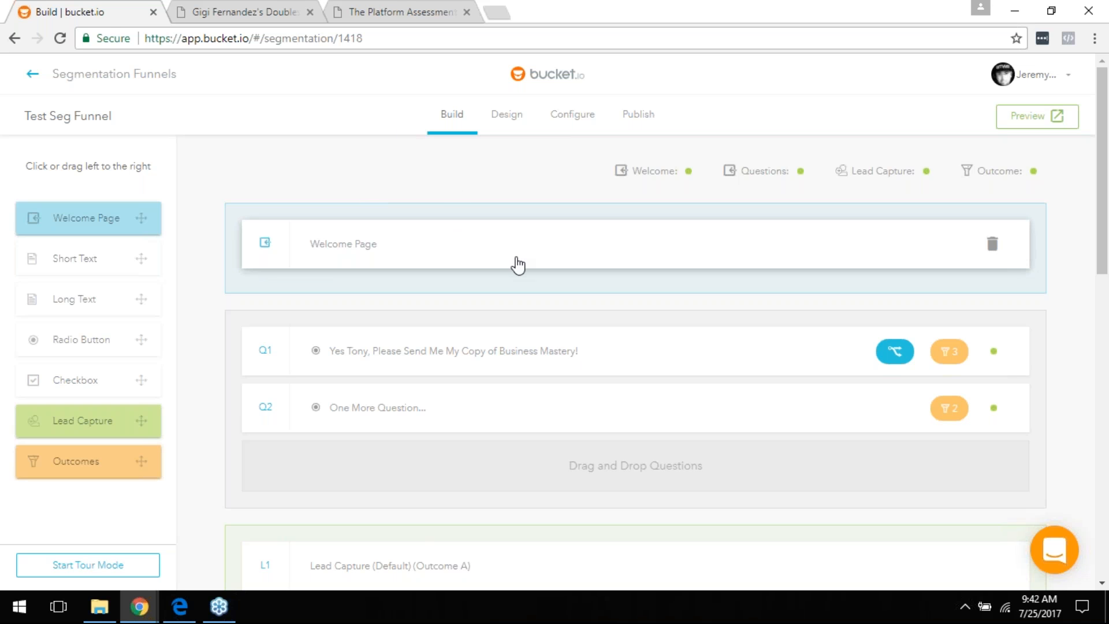
click(340, 249)
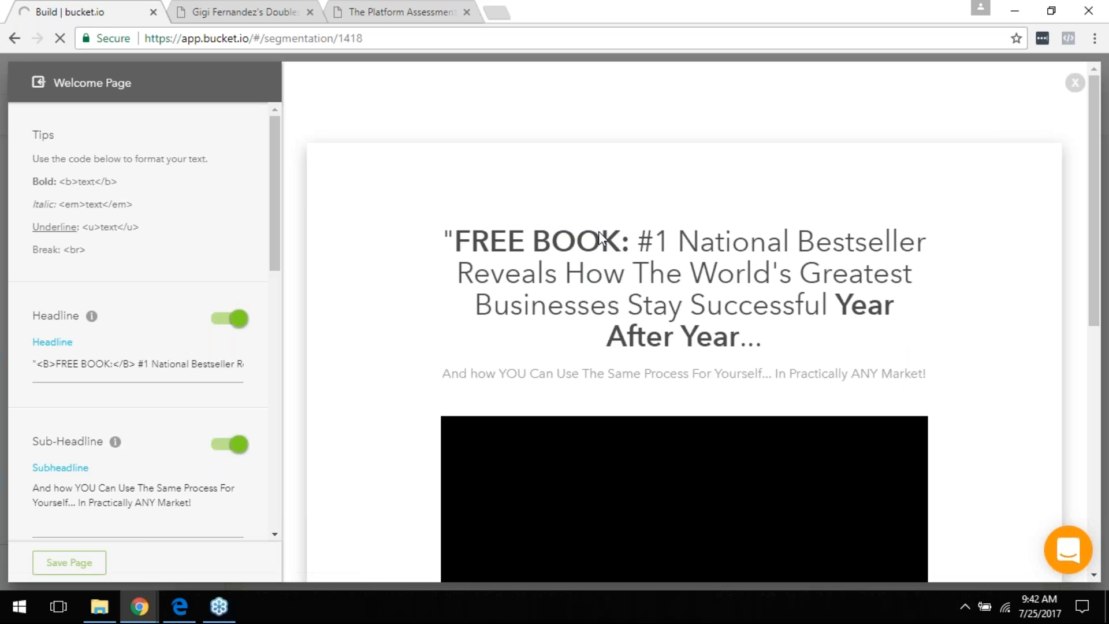
Step: Review the Welcome Page's FREE BOOK headline, YouTube embed, body text and free-copy button
scroll(684, 272, down, 2)
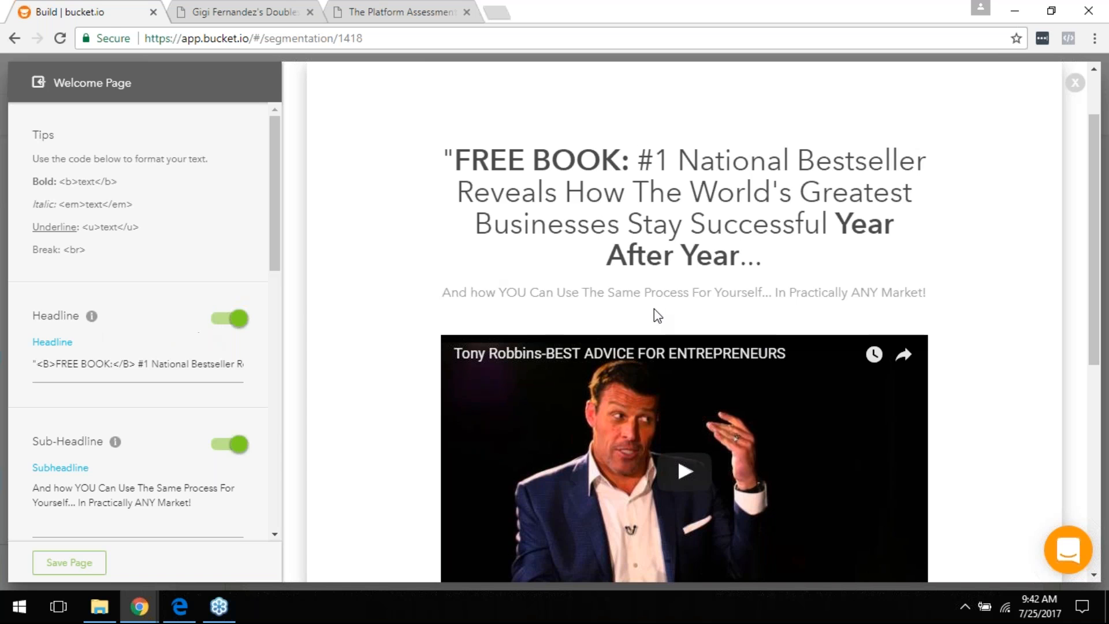
scroll(655, 315, down, 5)
scroll(659, 329, up, 5)
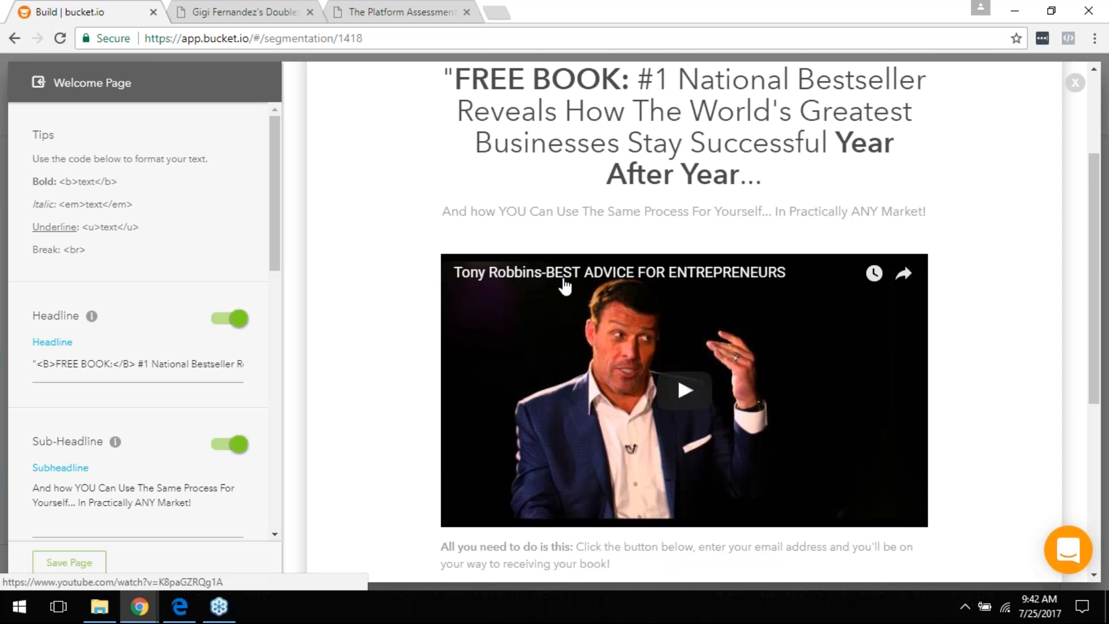
scroll(659, 329, up, 1)
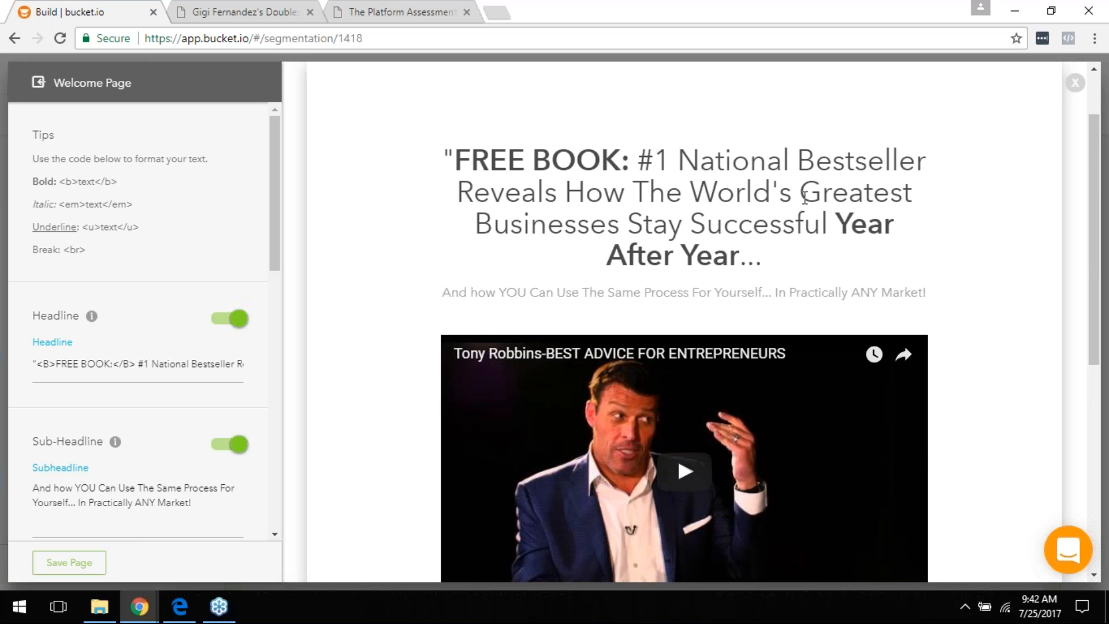
scroll(589, 257, down, 7)
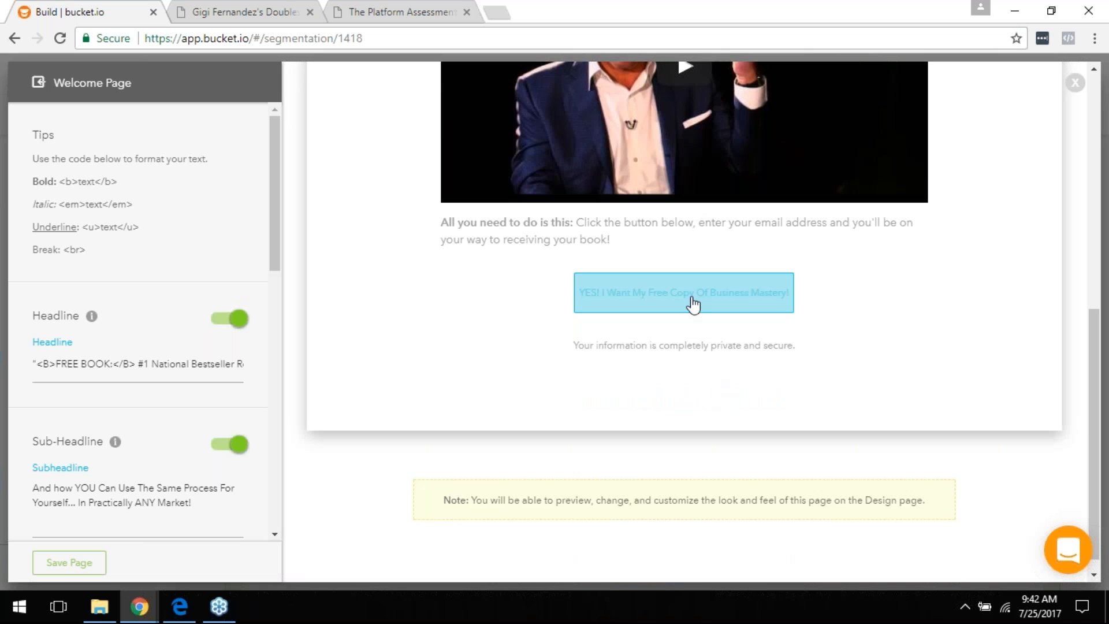
scroll(138, 301, down, 1)
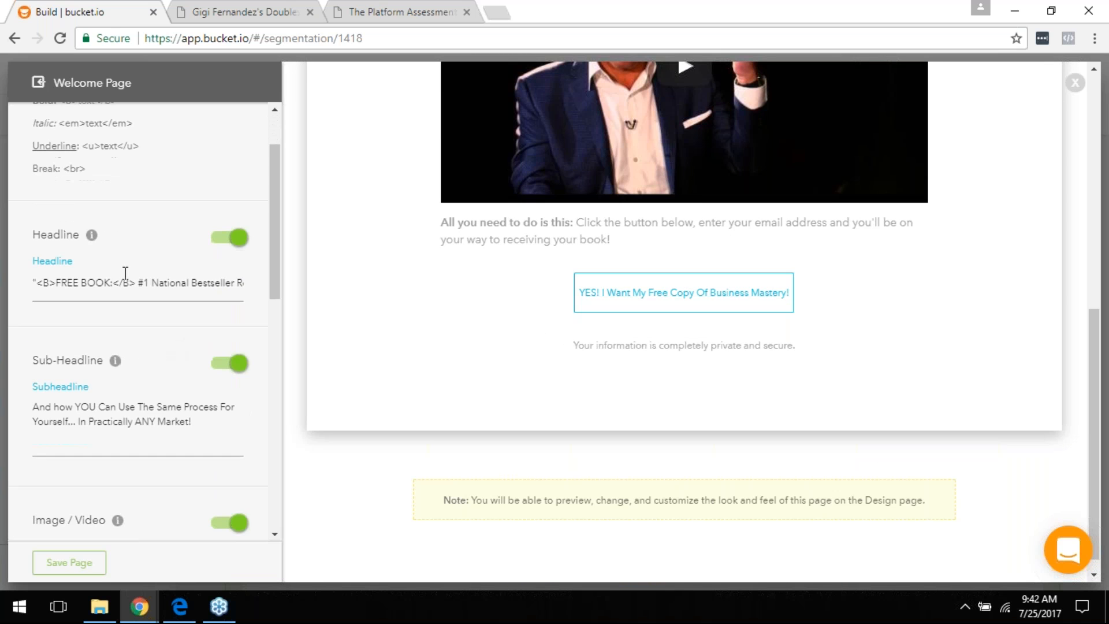
scroll(126, 277, down, 2)
scroll(354, 317, up, 8)
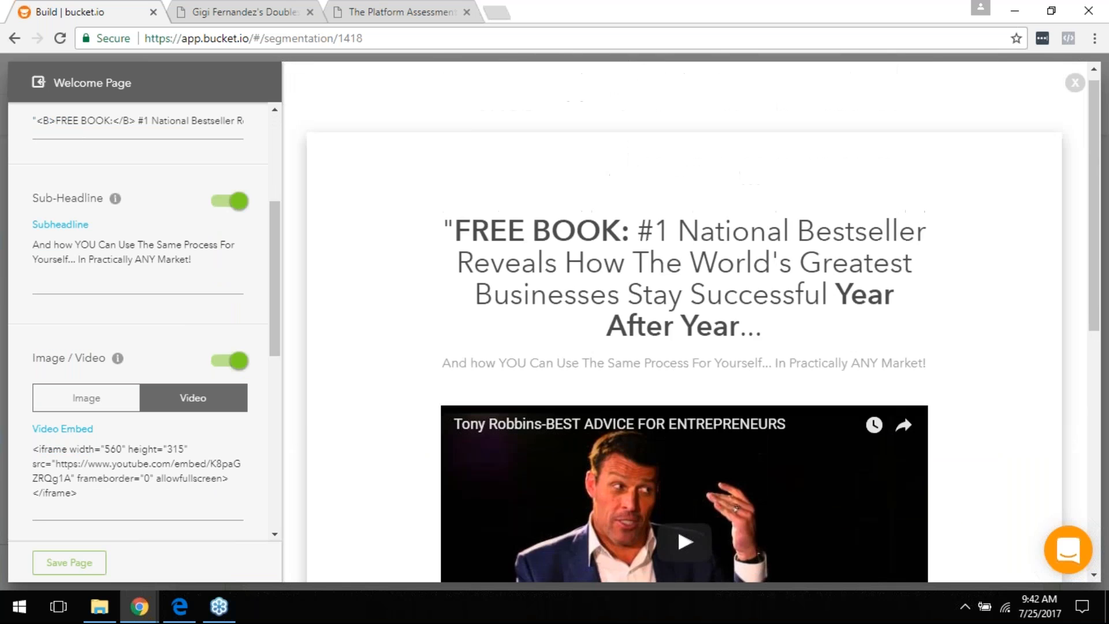
scroll(574, 312, down, 8)
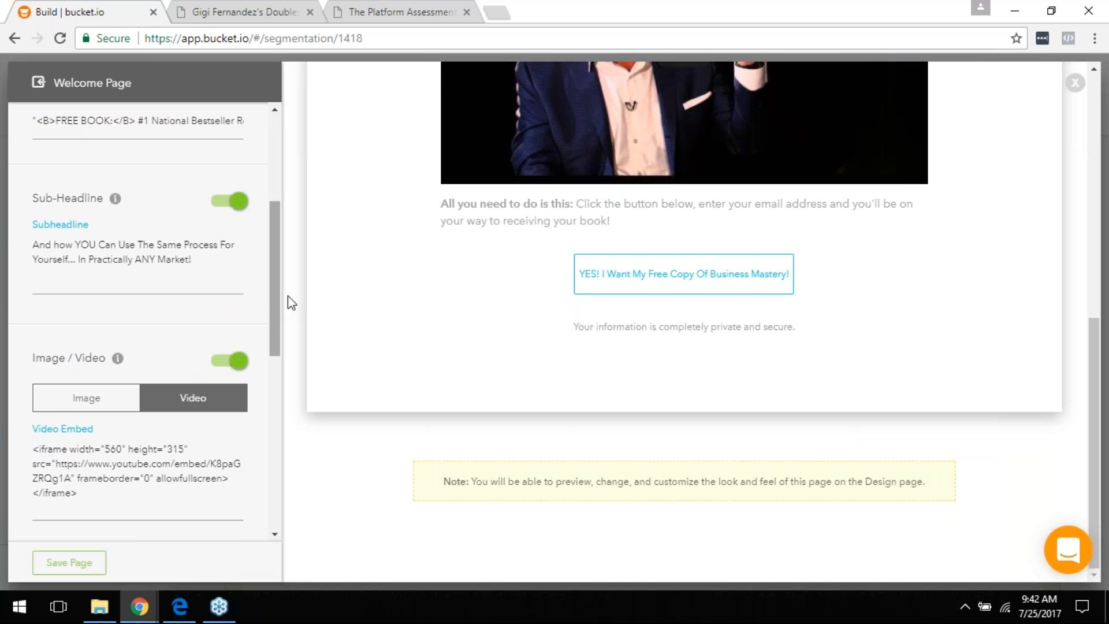
drag(272, 254, 283, 331)
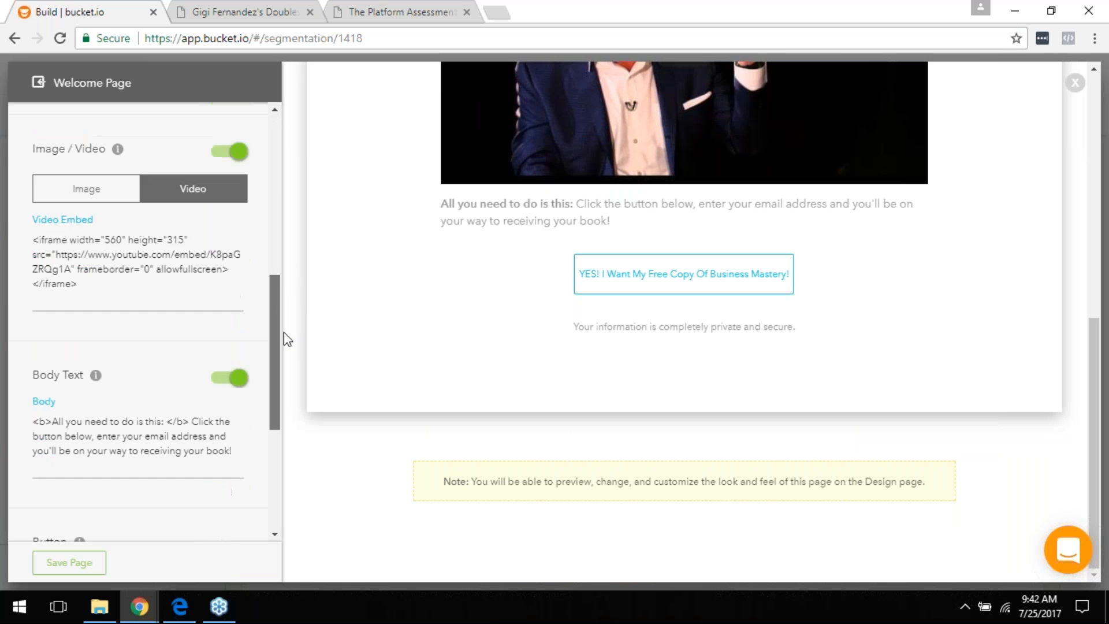
scroll(495, 324, up, 4)
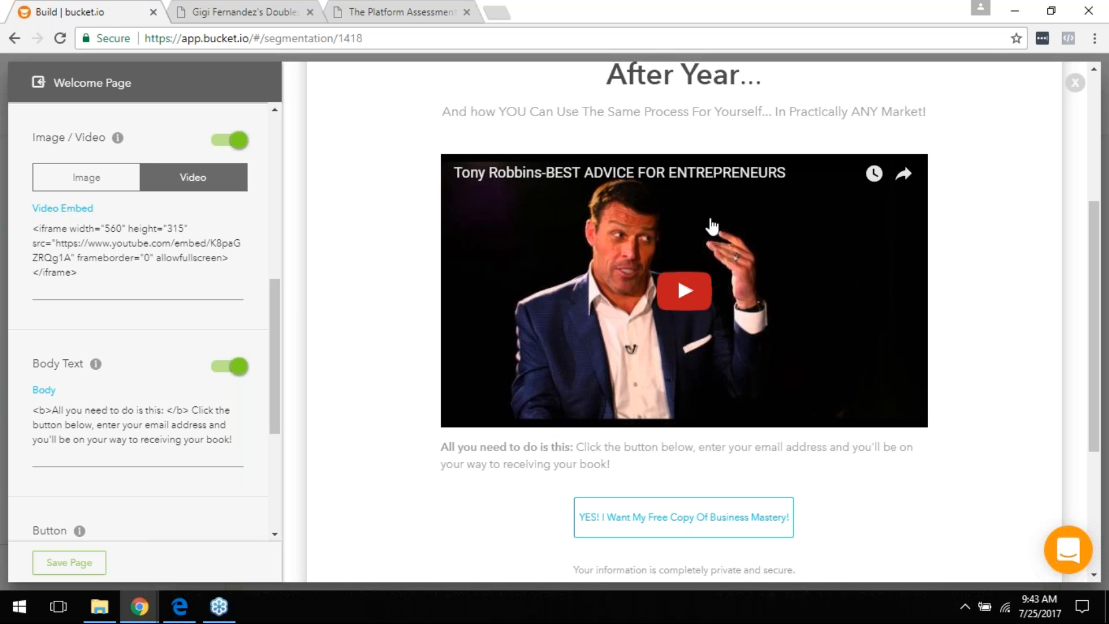
scroll(701, 328, down, 4)
scroll(701, 329, up, 7)
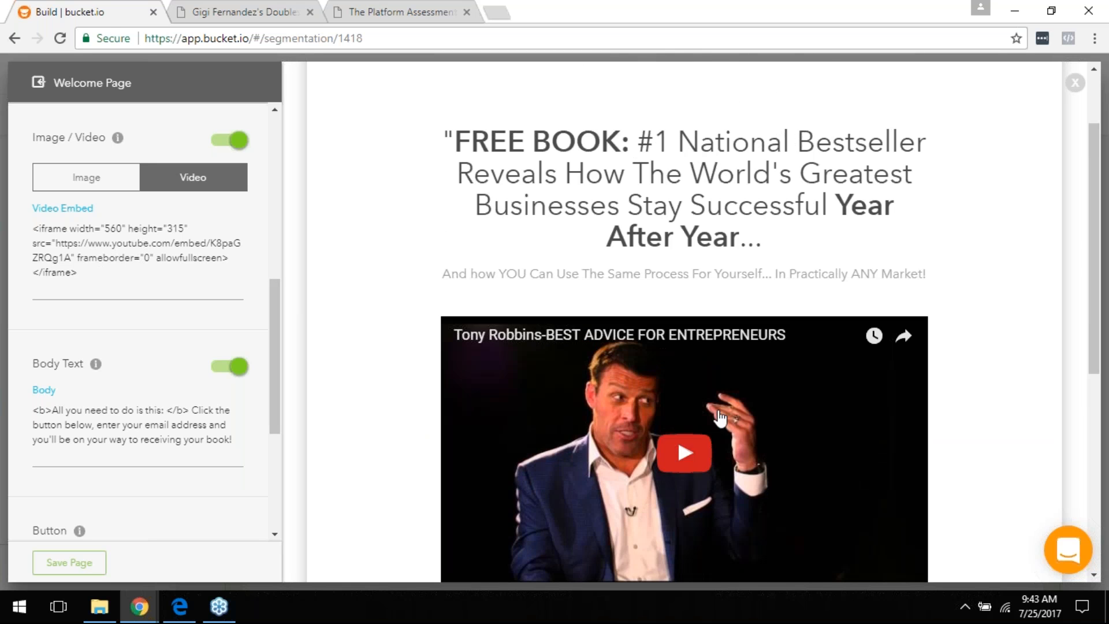
drag(271, 321, 275, 456)
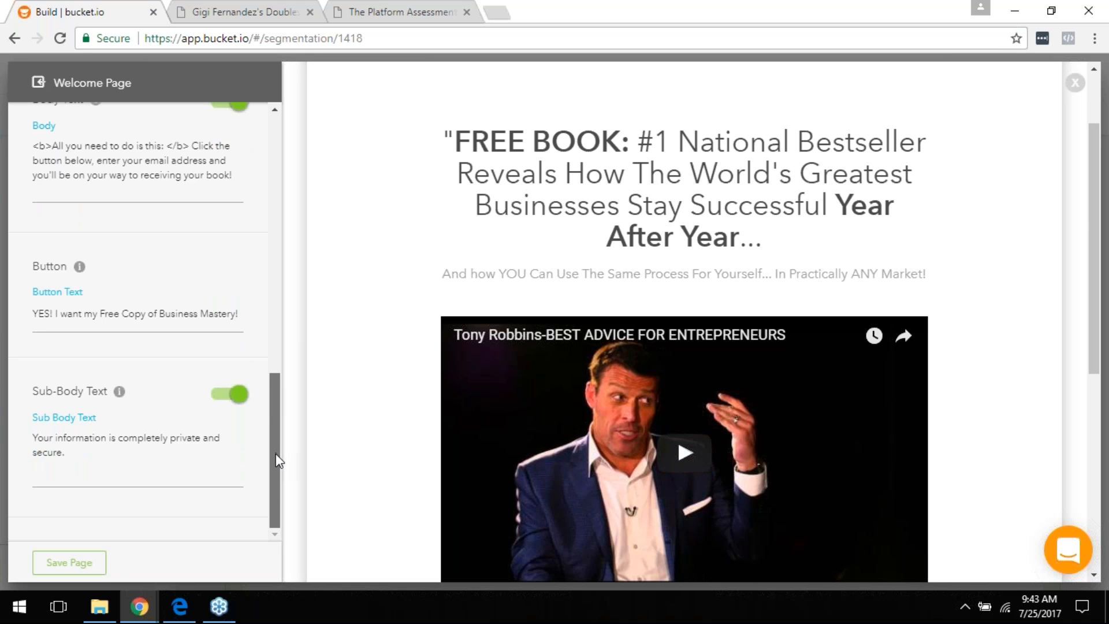
Step: Save the Welcome Page and switch to the tennis doubles survey tab
click(90, 563)
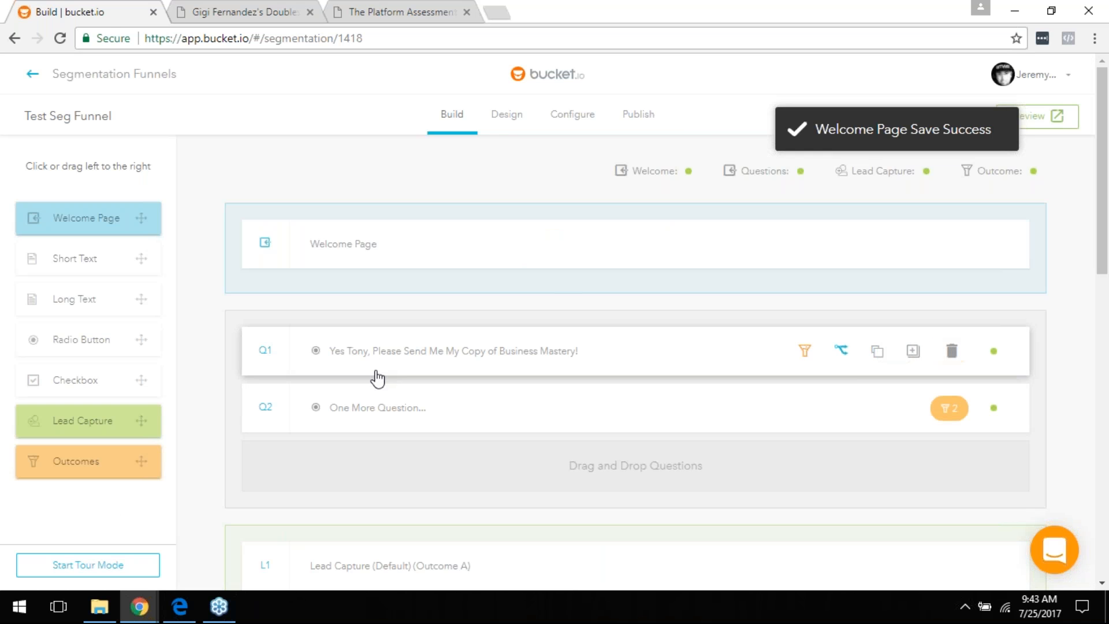
scroll(404, 312, down, 2)
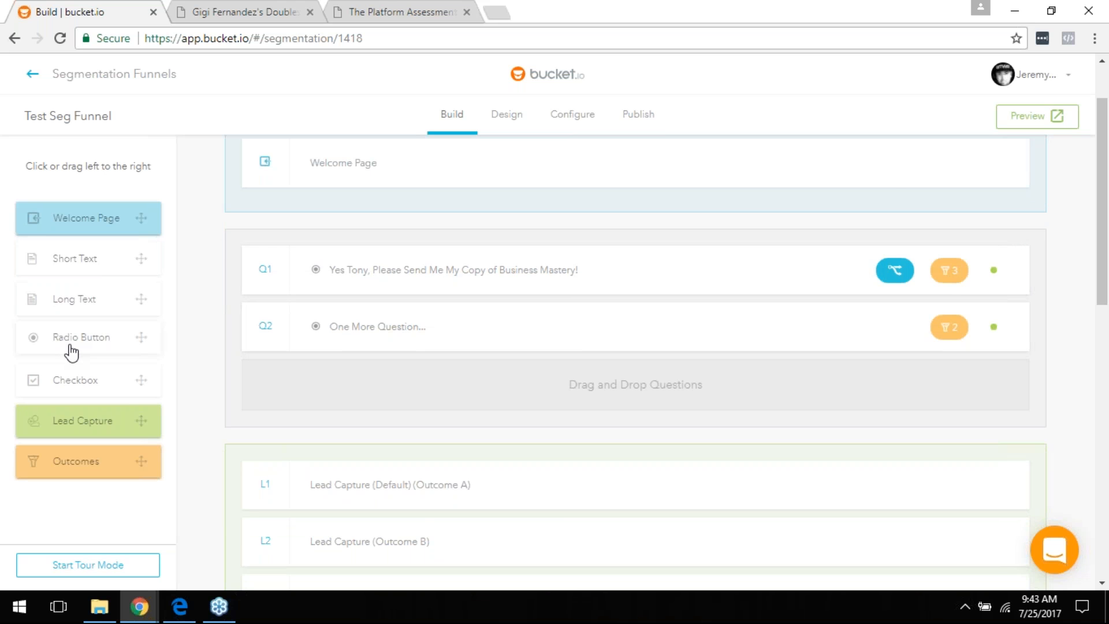
click(241, 11)
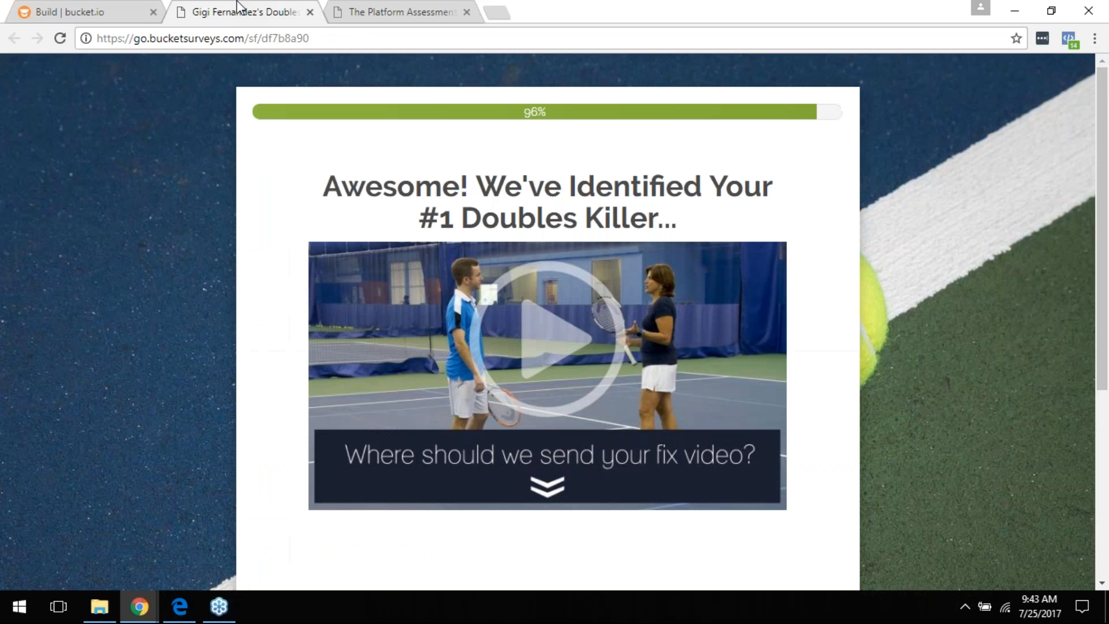
Step: Reload the live doubles survey, answer 'I'm a man', and bring the 32% age question into view
click(278, 38)
key(Return)
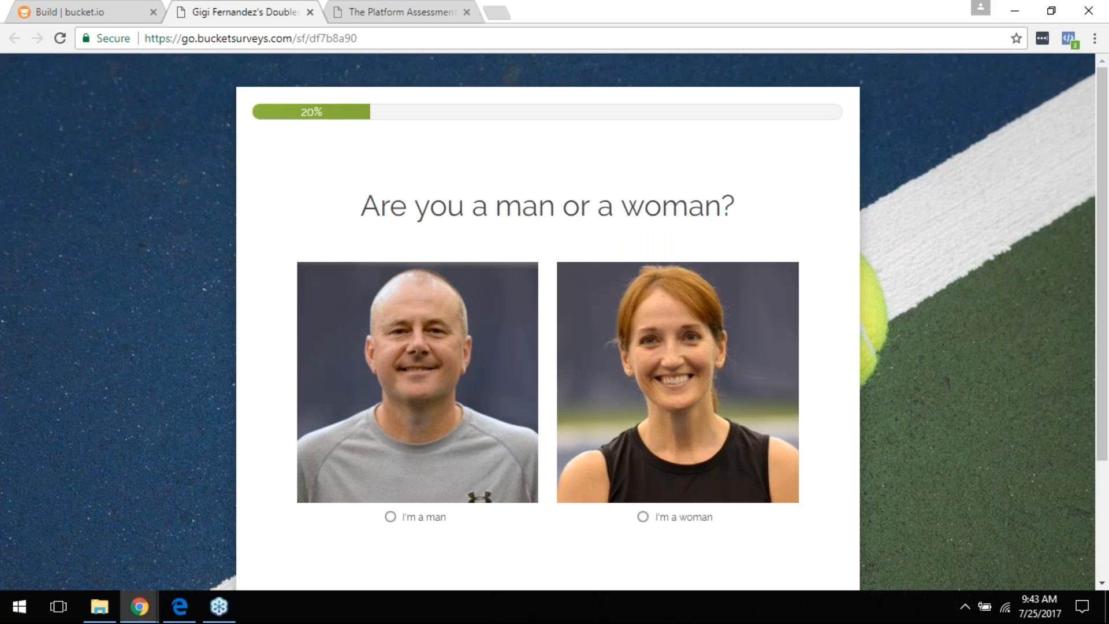
scroll(697, 442, down, 1)
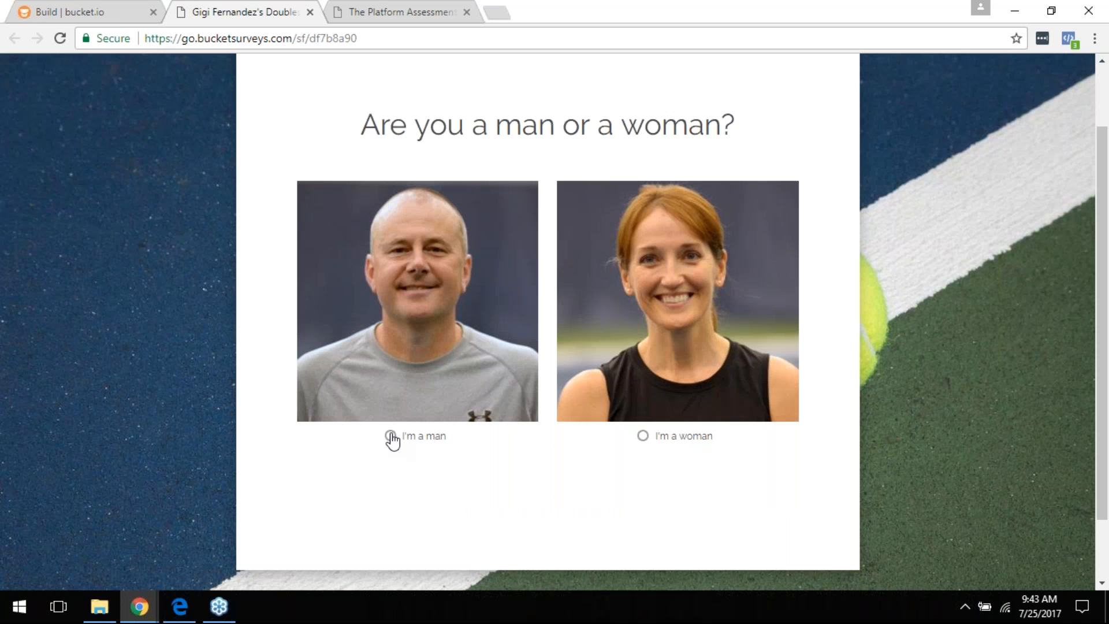
click(656, 438)
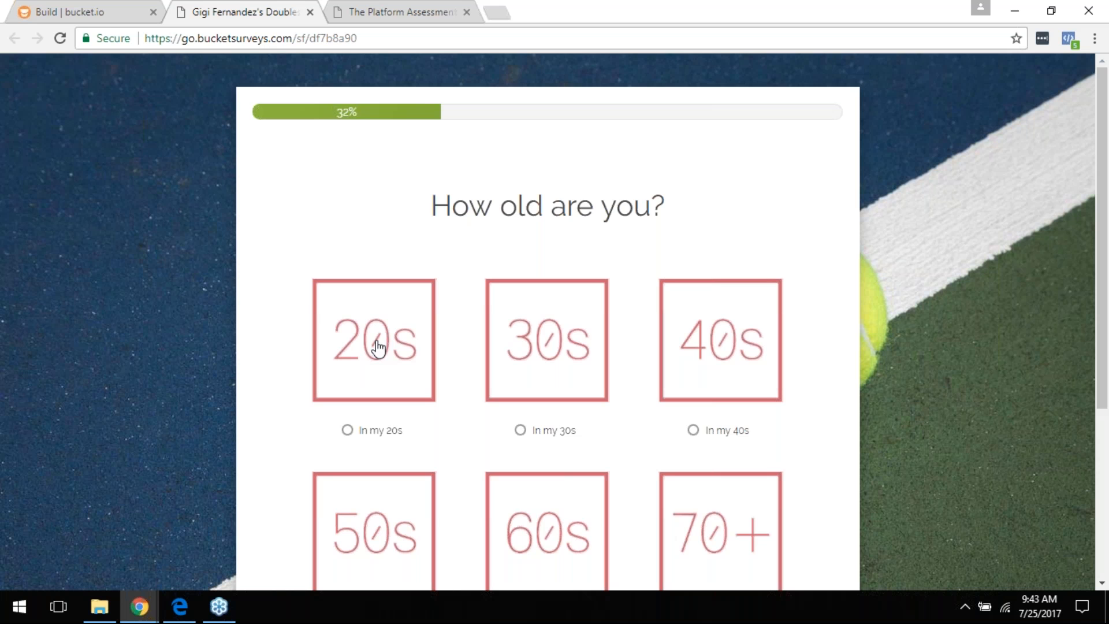
scroll(359, 420, down, 4)
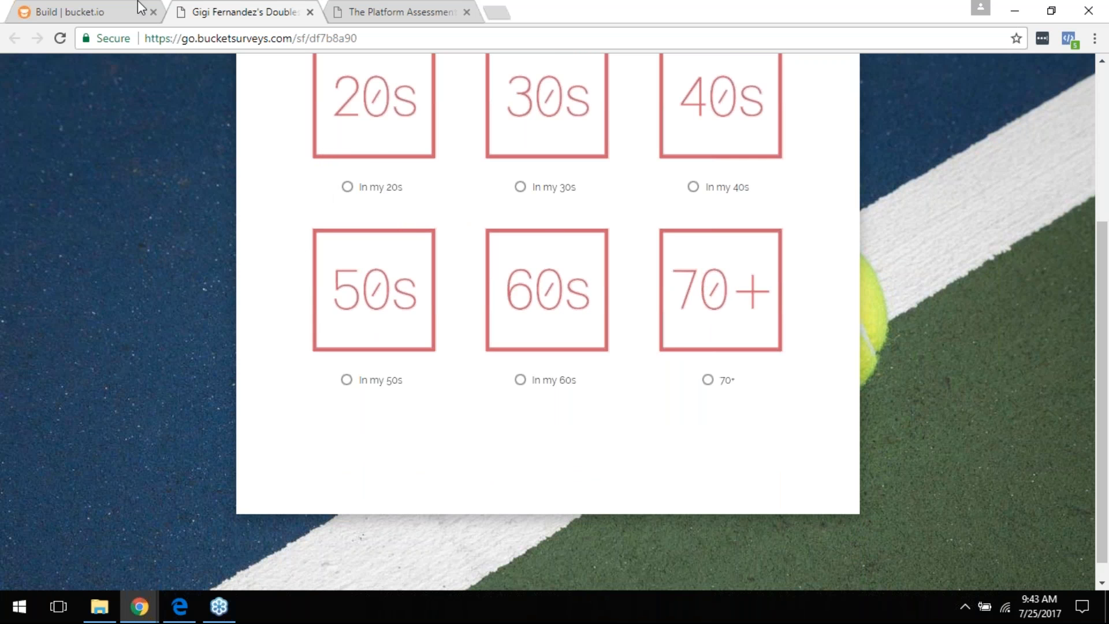
scroll(567, 341, up, 3)
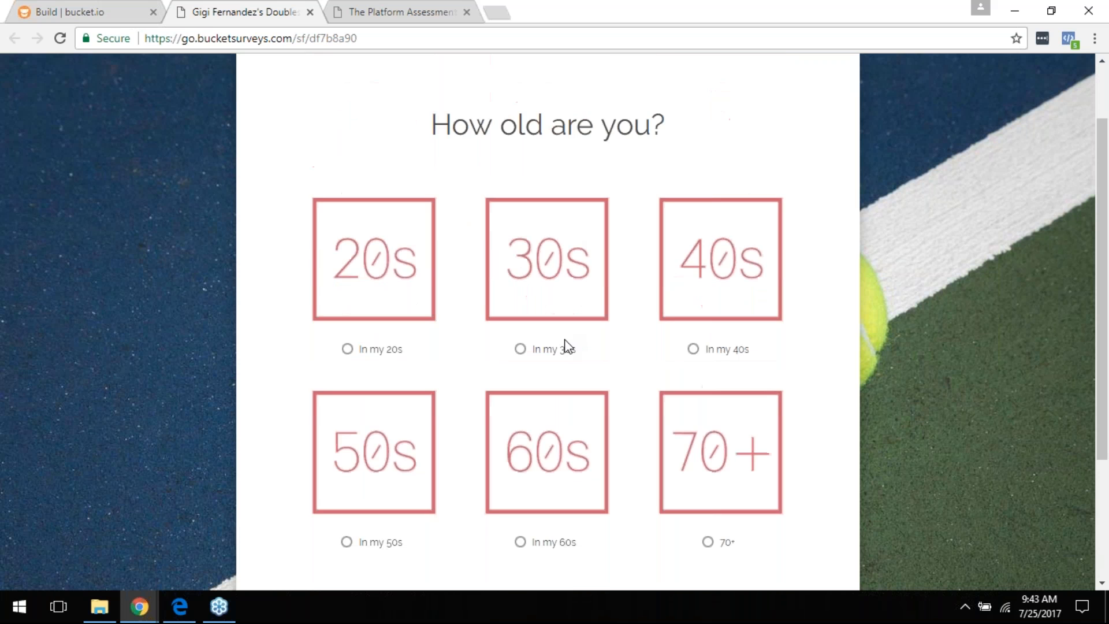
scroll(574, 334, up, 2)
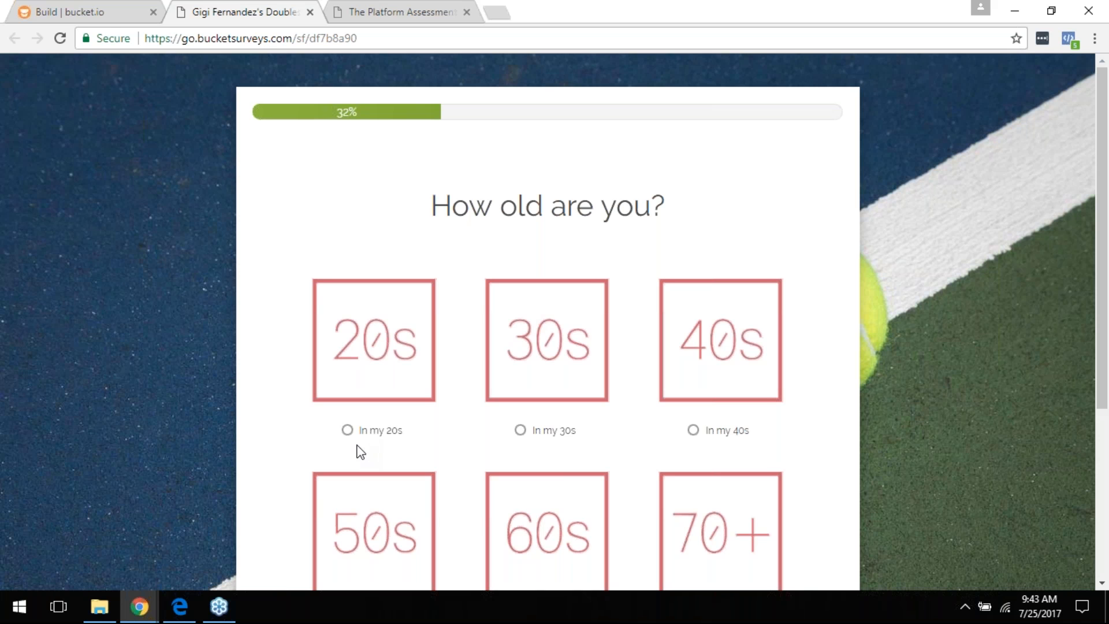
Step: Back in the Test Seg Funnel builder, open Q1, the Business Mastery question, and save it
click(77, 9)
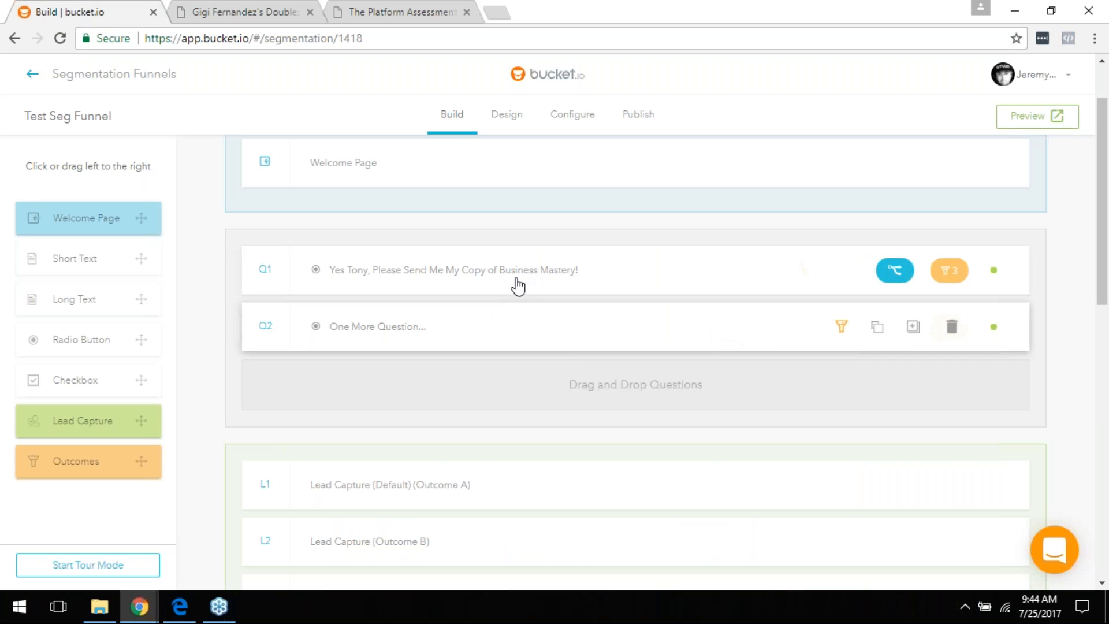
scroll(523, 292, down, 6)
scroll(515, 198, up, 4)
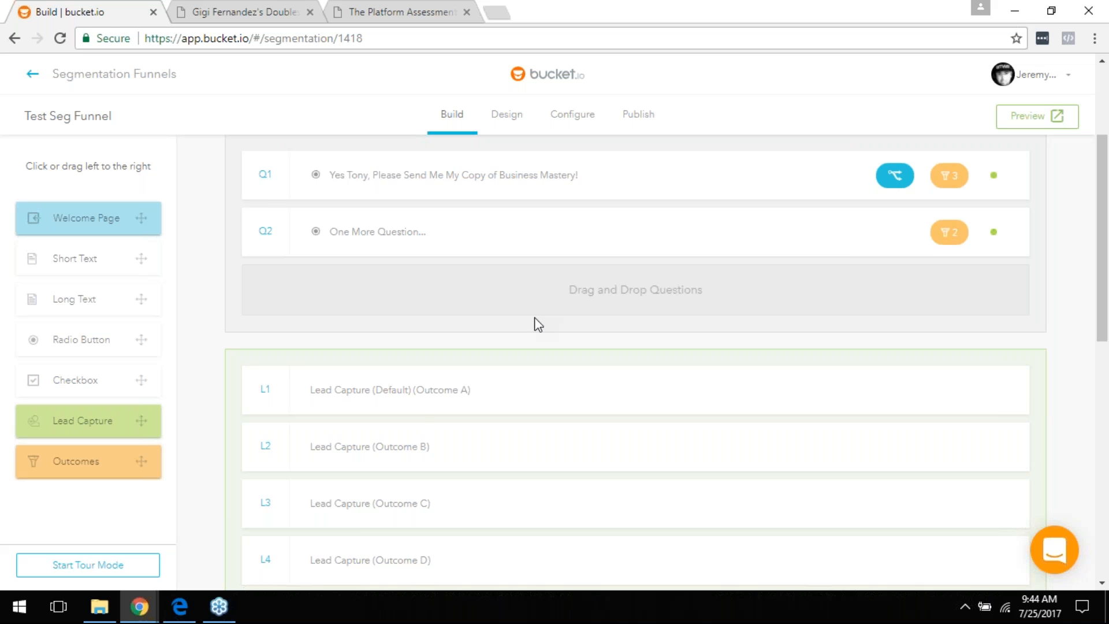
scroll(517, 198, down, 3)
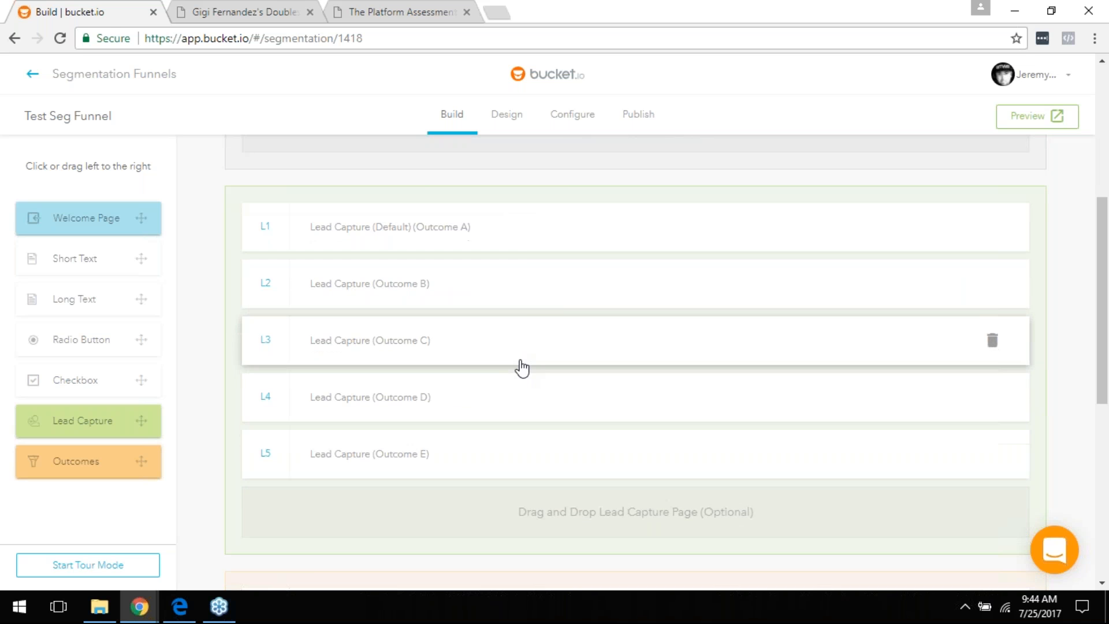
scroll(520, 404, down, 4)
scroll(572, 372, down, 1)
scroll(610, 409, up, 7)
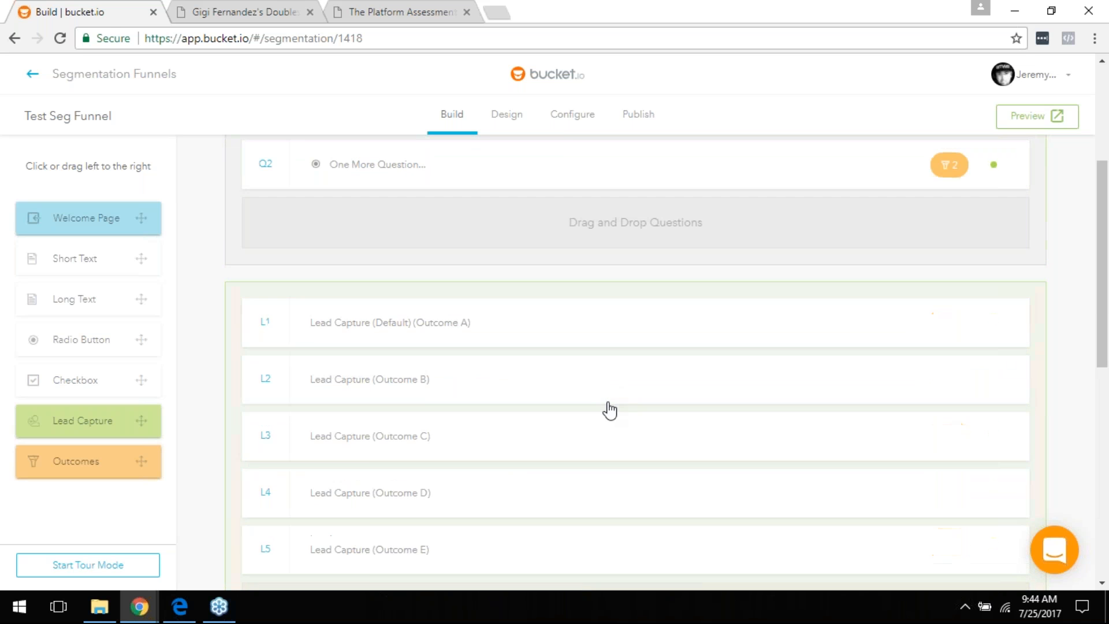
scroll(610, 409, up, 4)
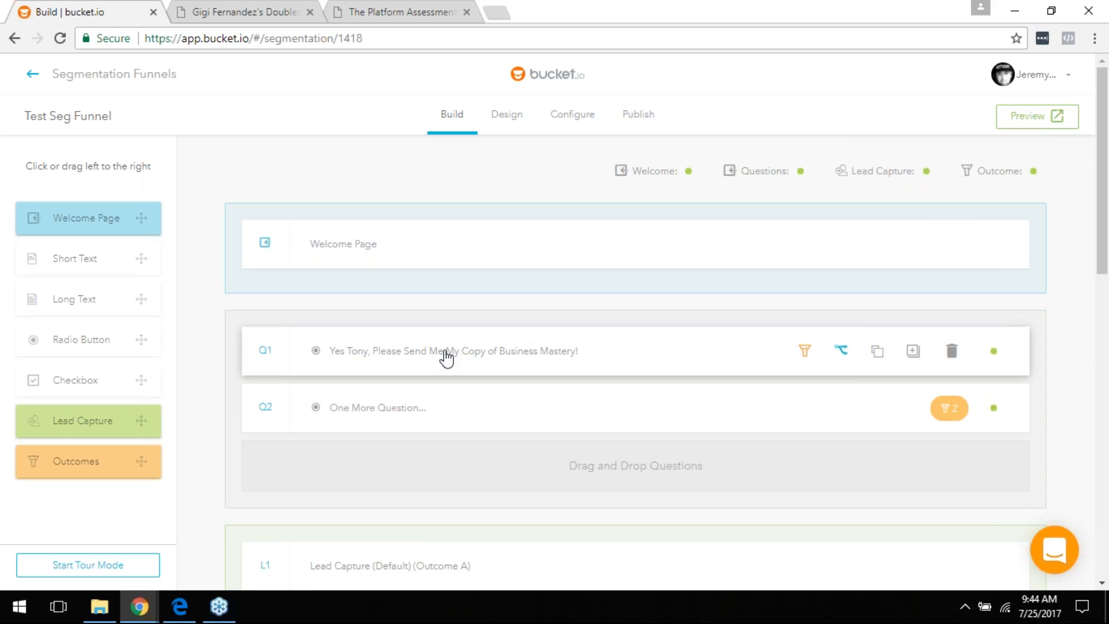
click(446, 358)
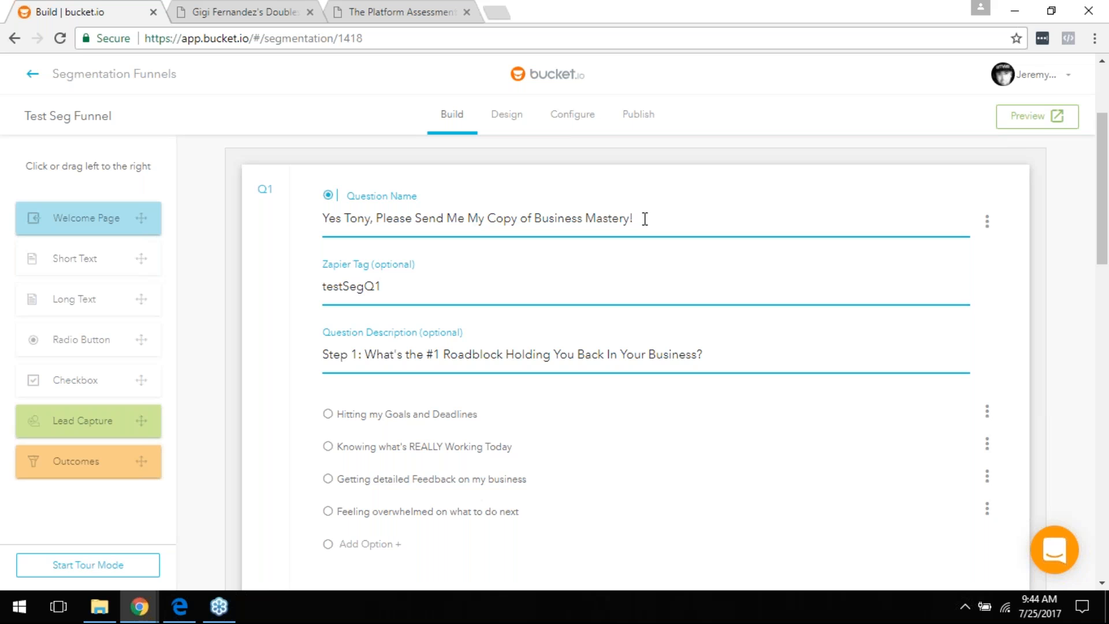
scroll(606, 229, down, 3)
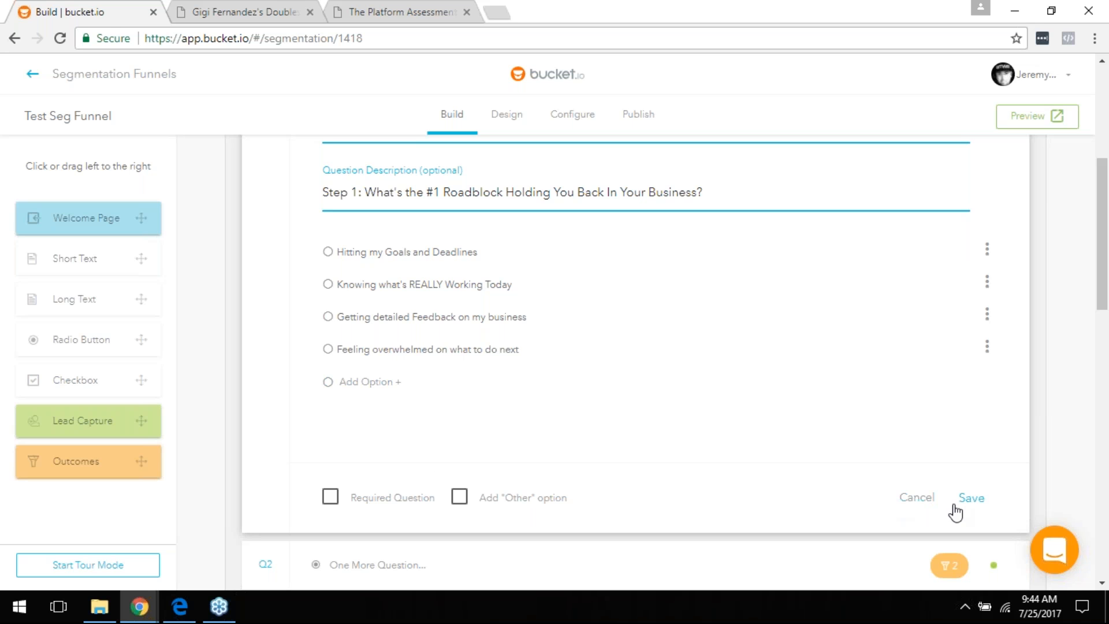
click(924, 498)
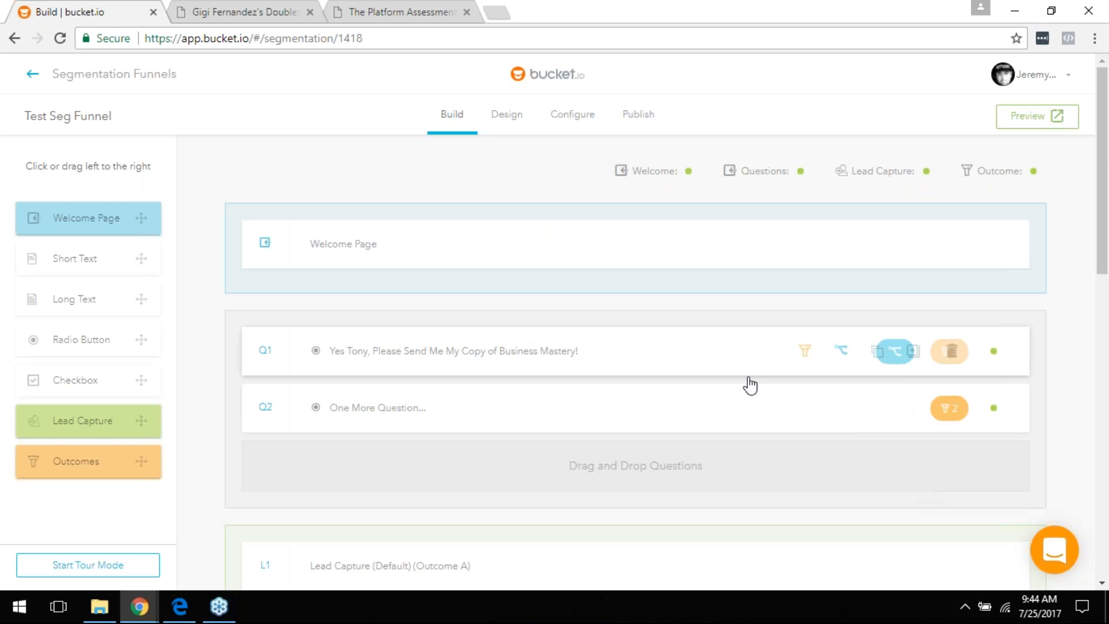
scroll(745, 389, down, 10)
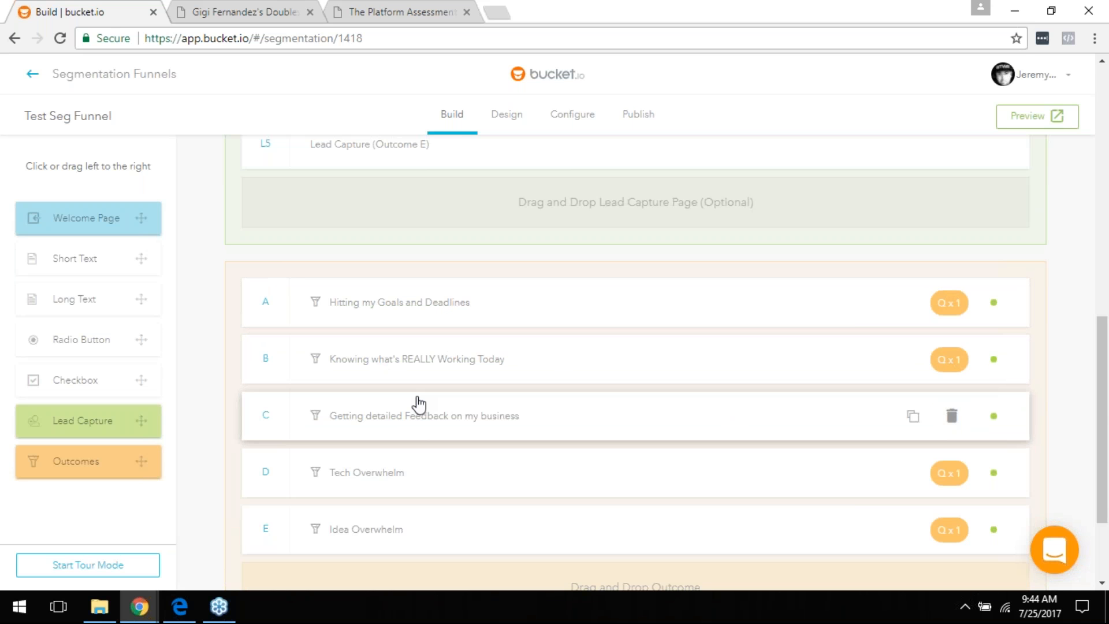
scroll(420, 405, down, 3)
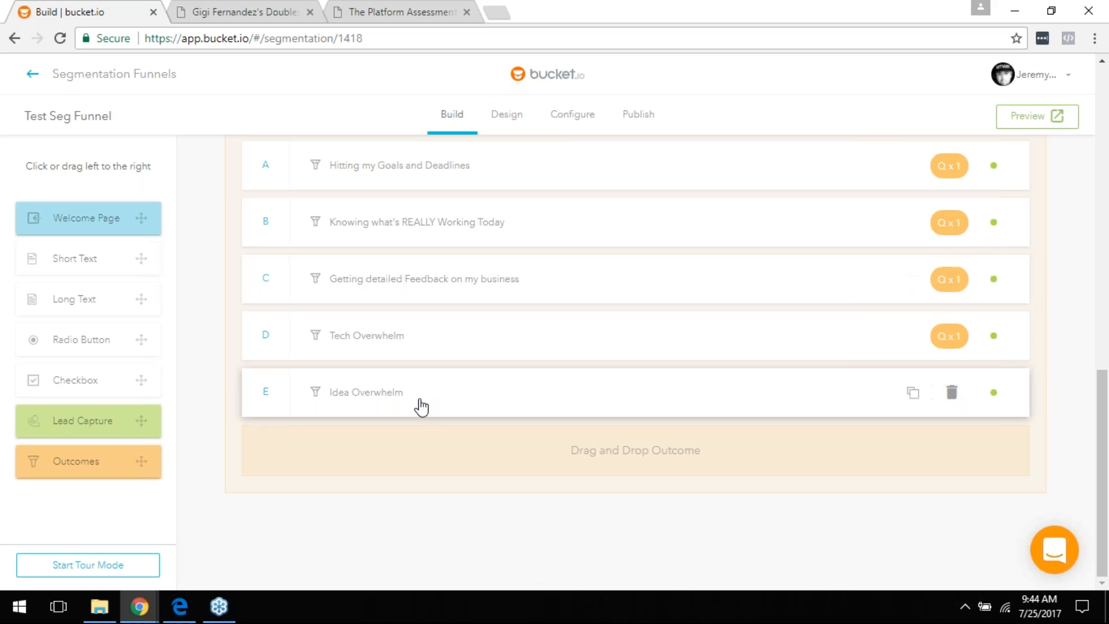
scroll(420, 406, up, 2)
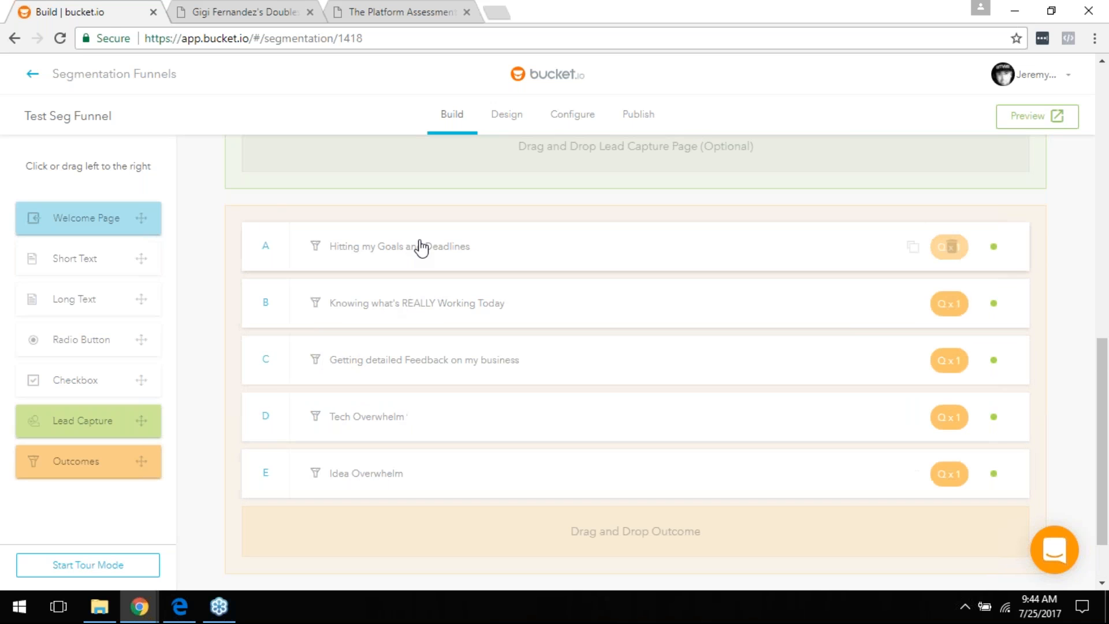
scroll(406, 418, up, 6)
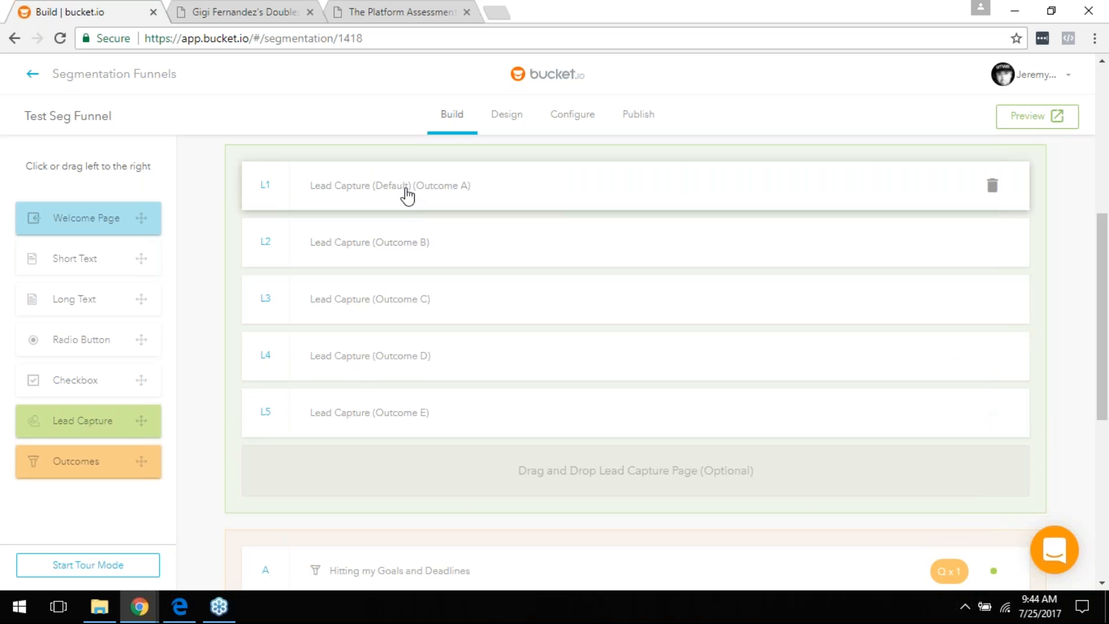
scroll(414, 206, up, 7)
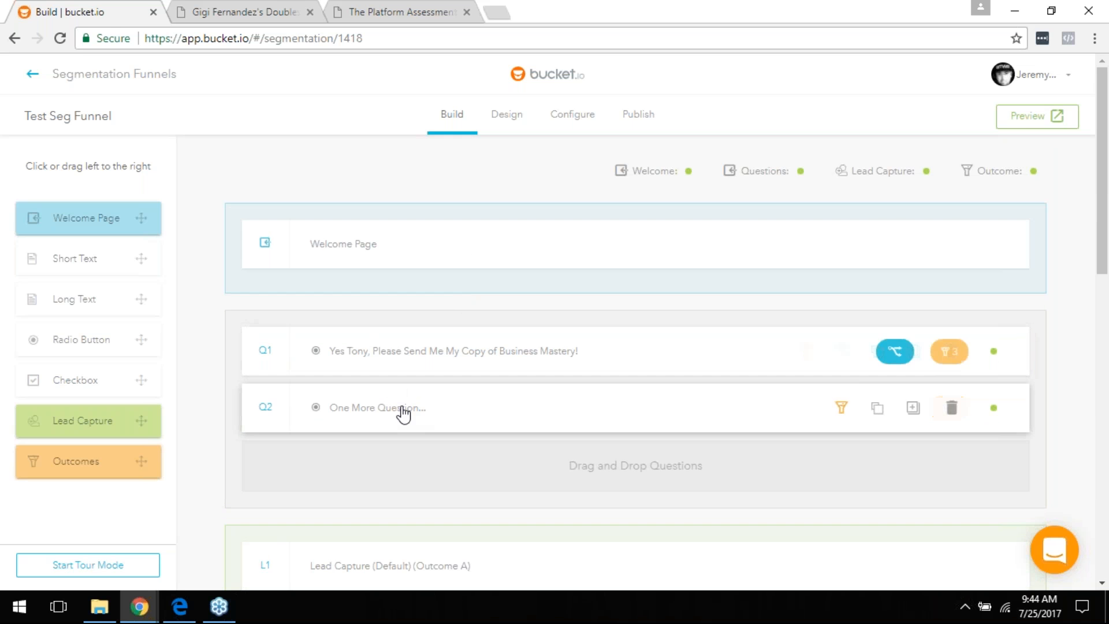
click(401, 353)
scroll(441, 414, down, 3)
scroll(468, 428, down, 1)
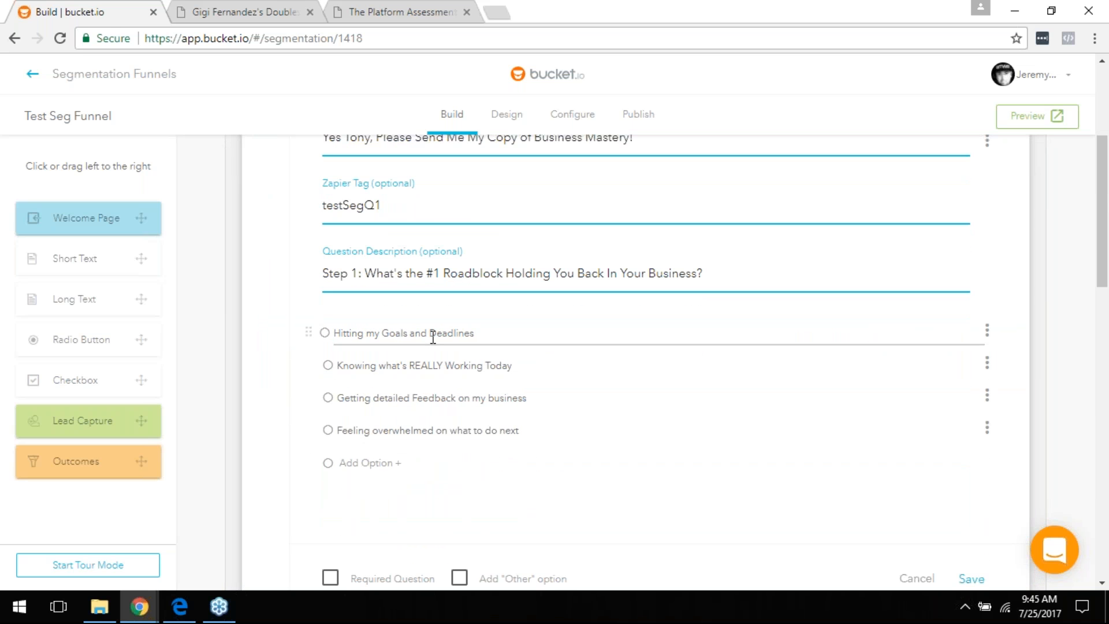
scroll(619, 433, down, 3)
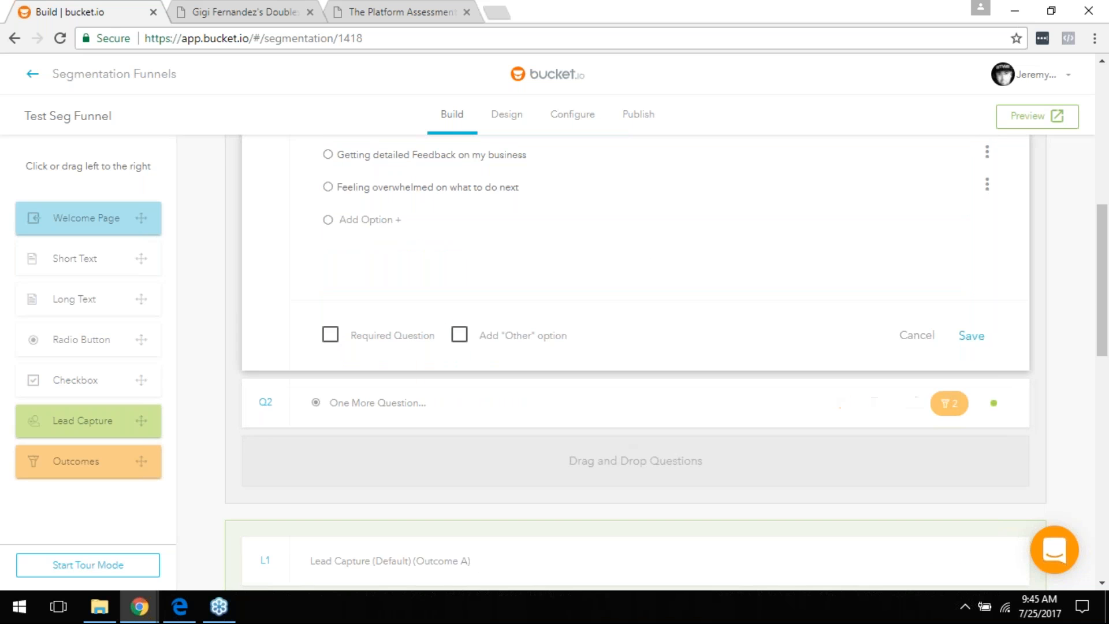
click(919, 338)
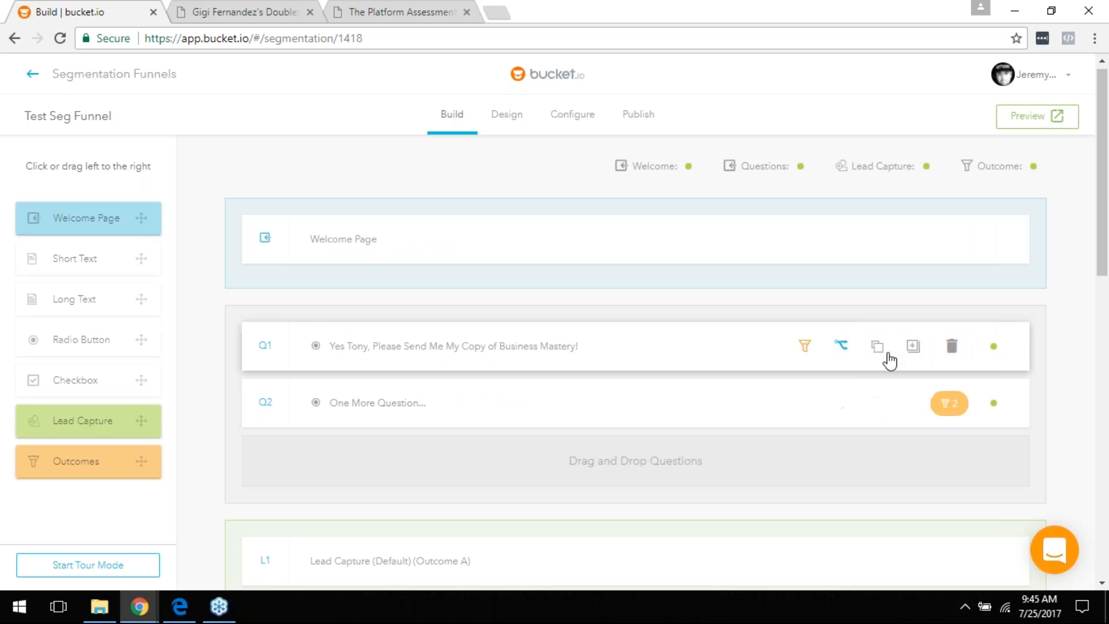
Step: Save Q1's branching so answers a–c jump to the funnel's end and answer d goes to Q2
click(841, 349)
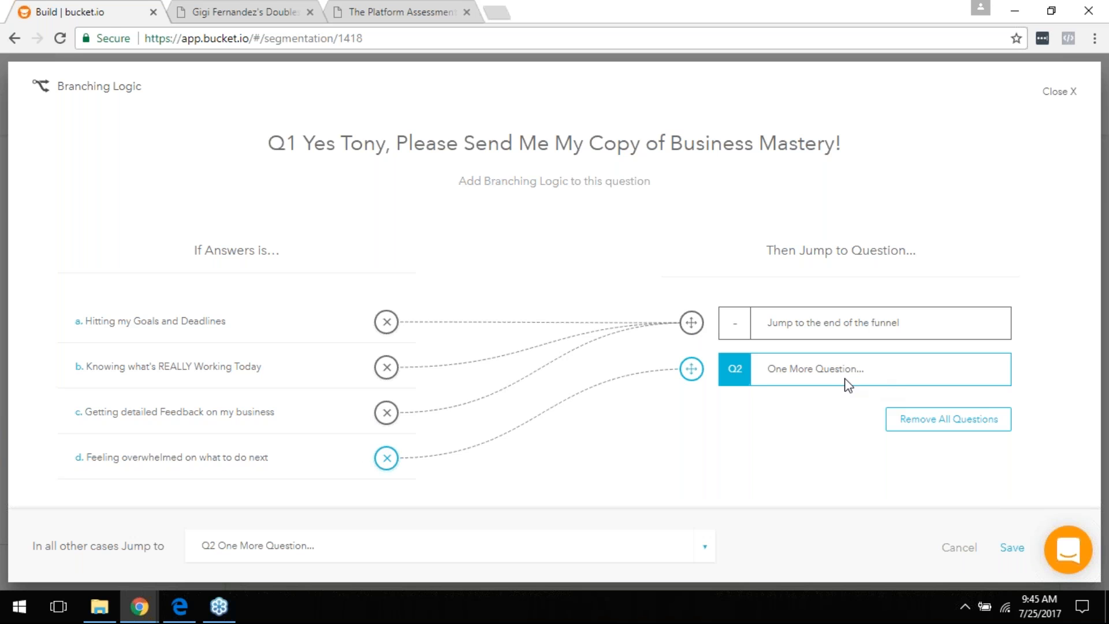
click(1012, 547)
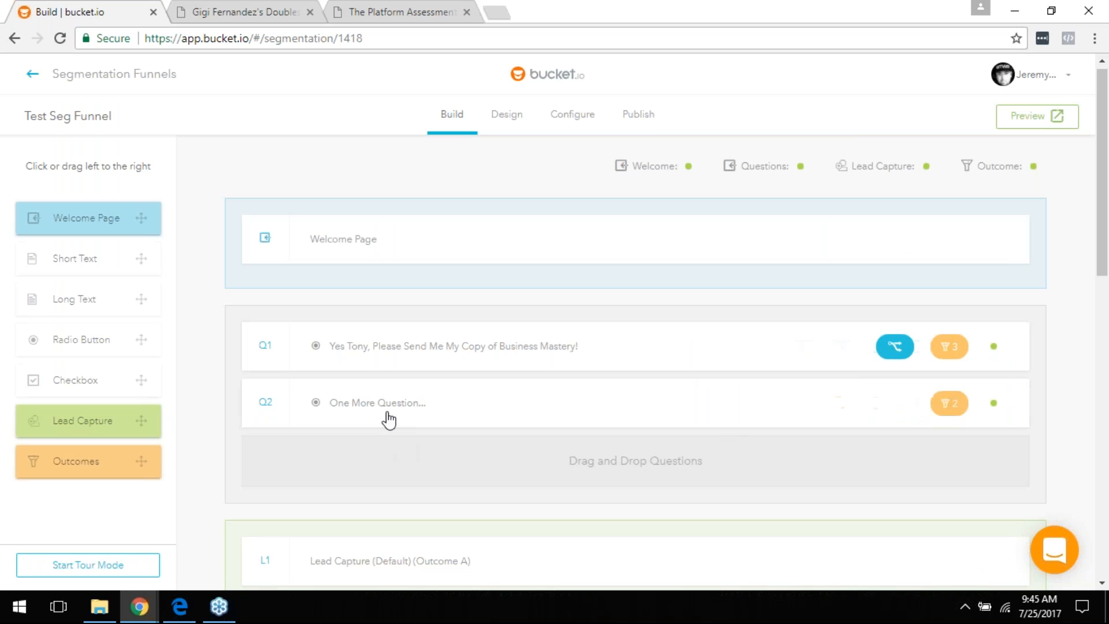
click(405, 346)
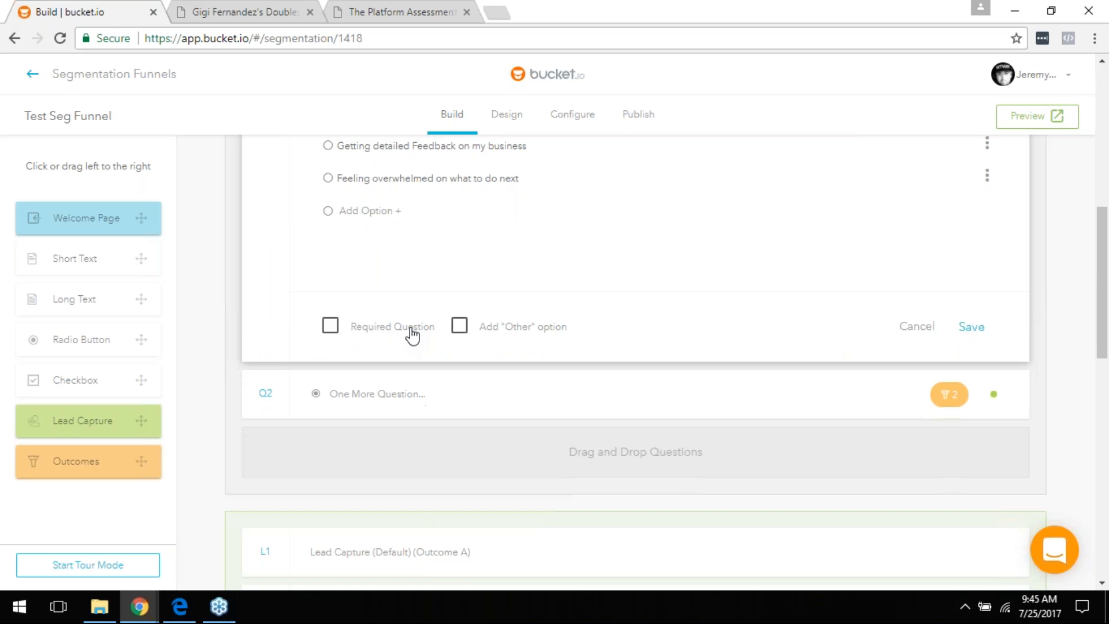
scroll(411, 324, up, 1)
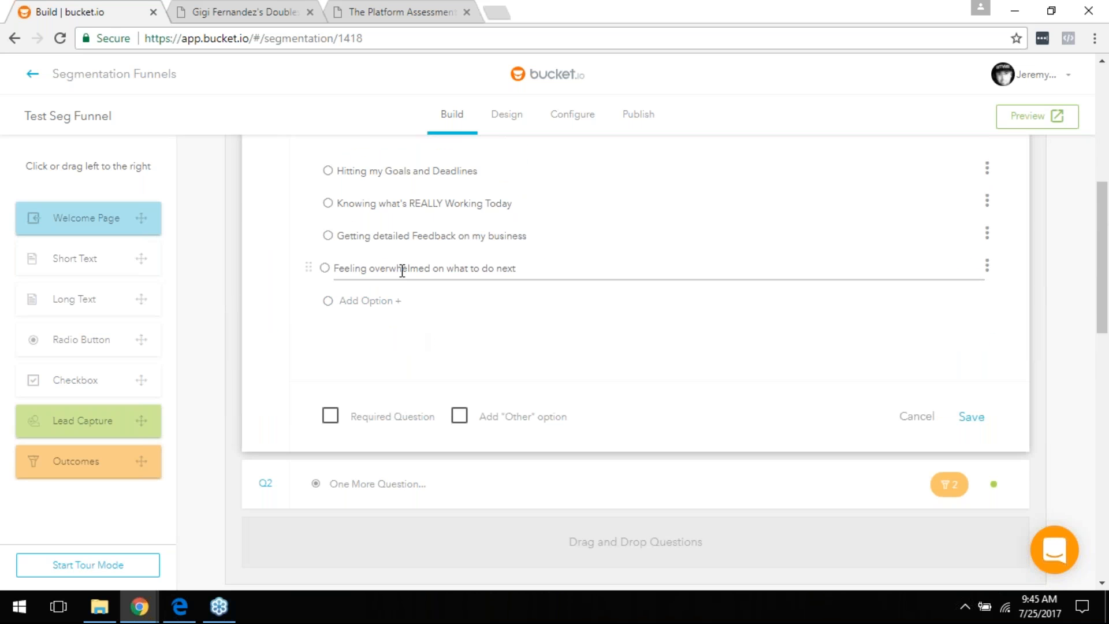
Step: Close Q1's editor, then open Q2's editor and close it again
click(929, 422)
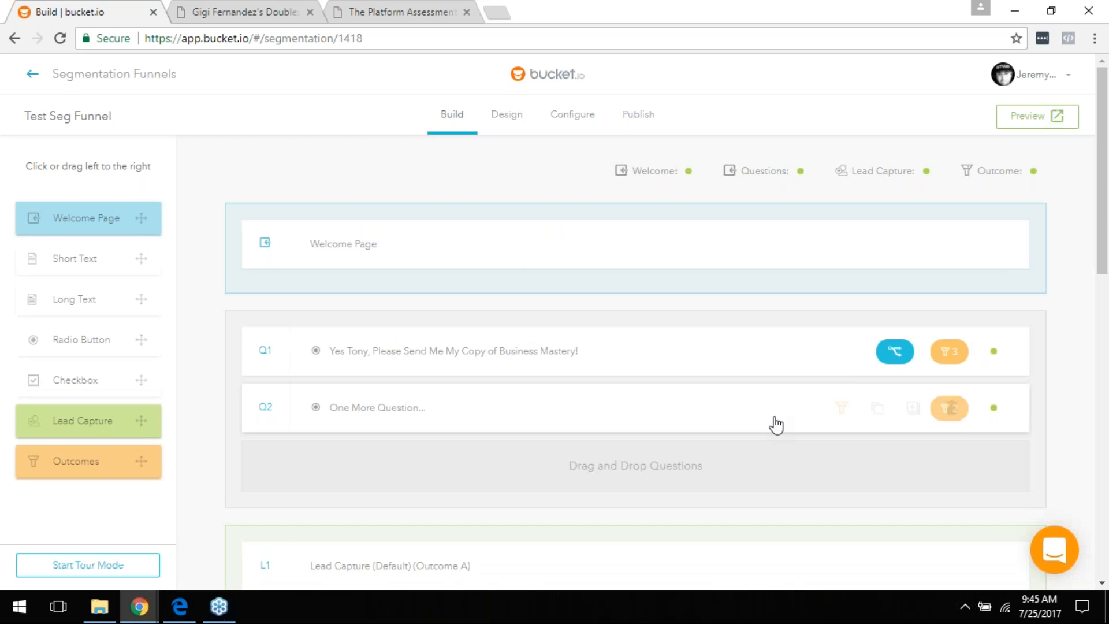
click(396, 419)
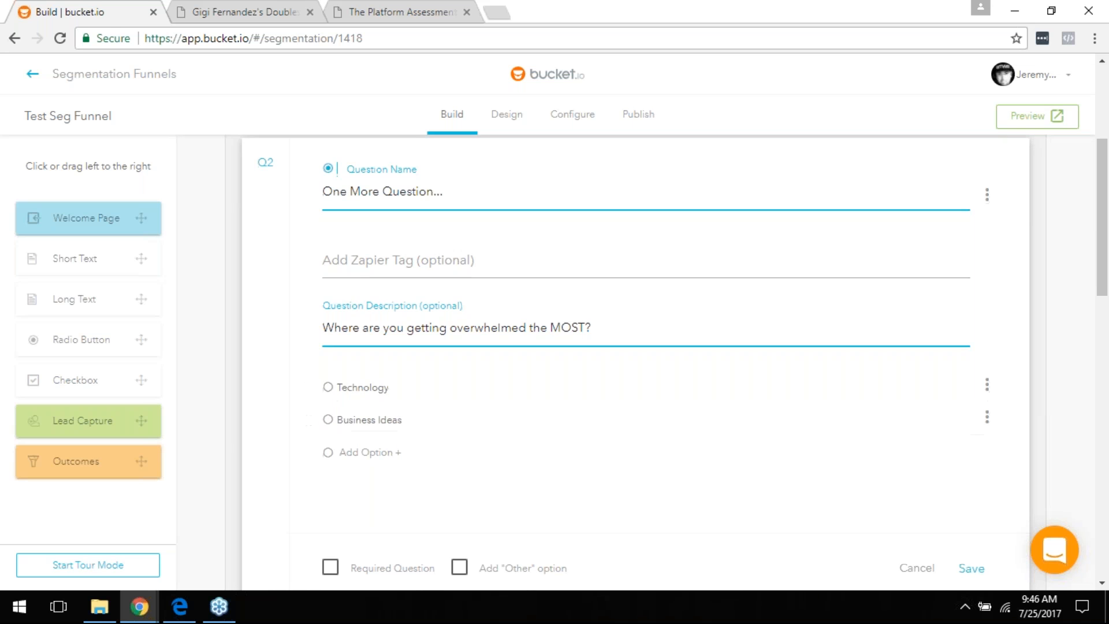
scroll(381, 421, down, 3)
click(914, 409)
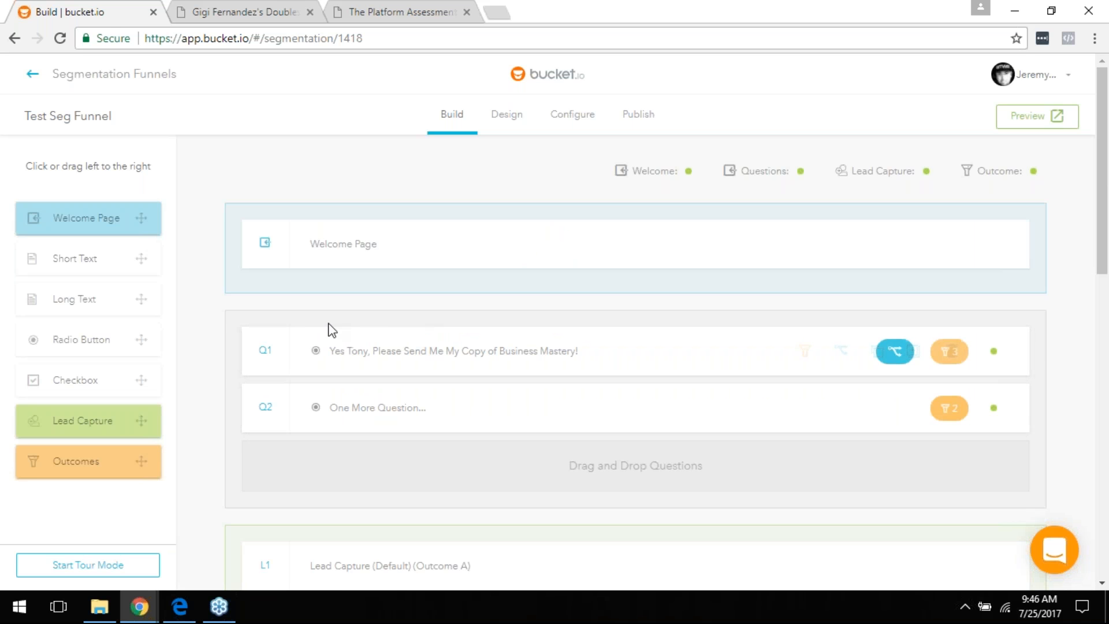
Step: Reopen Q1's editor, look through its form, and cancel it without saving
scroll(583, 353, down, 3)
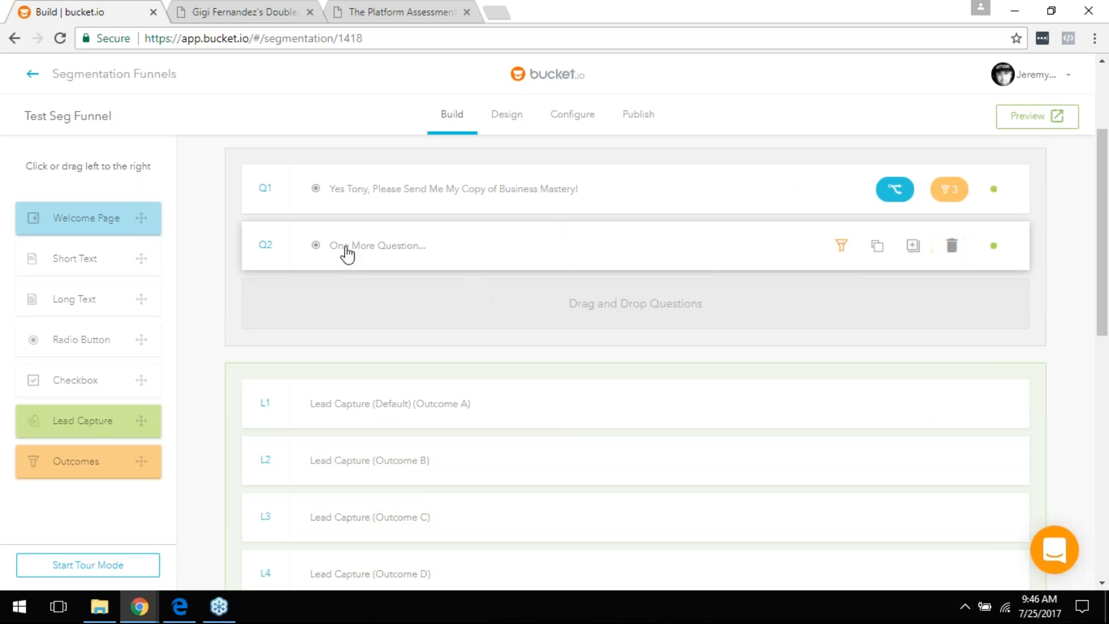
scroll(406, 321, down, 6)
scroll(451, 403, up, 6)
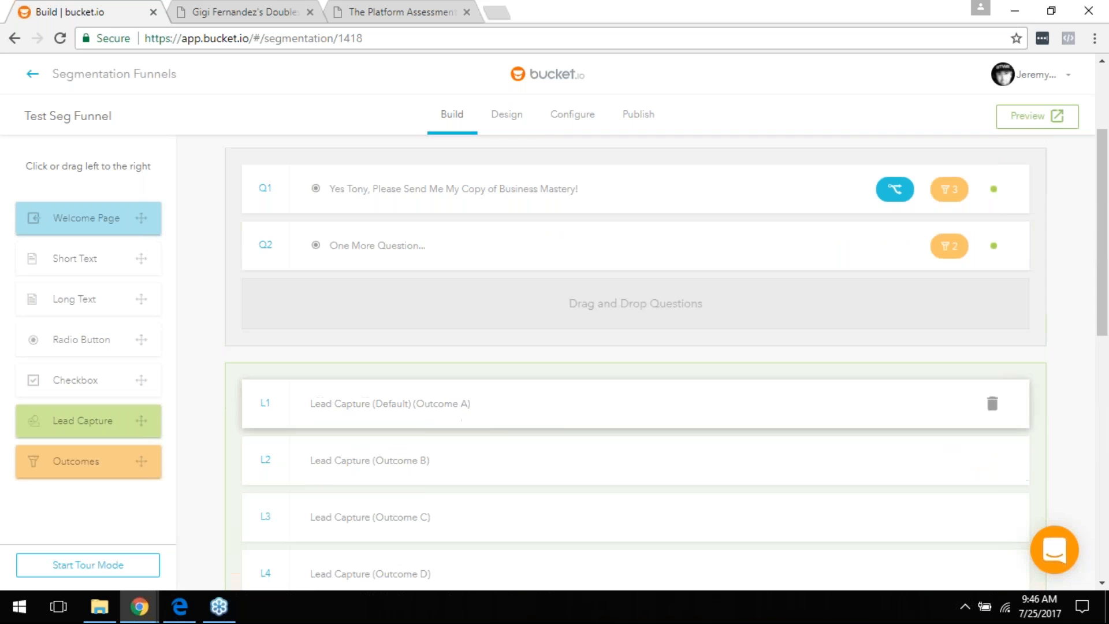
click(469, 199)
scroll(462, 370, down, 3)
scroll(463, 369, down, 1)
scroll(479, 347, up, 4)
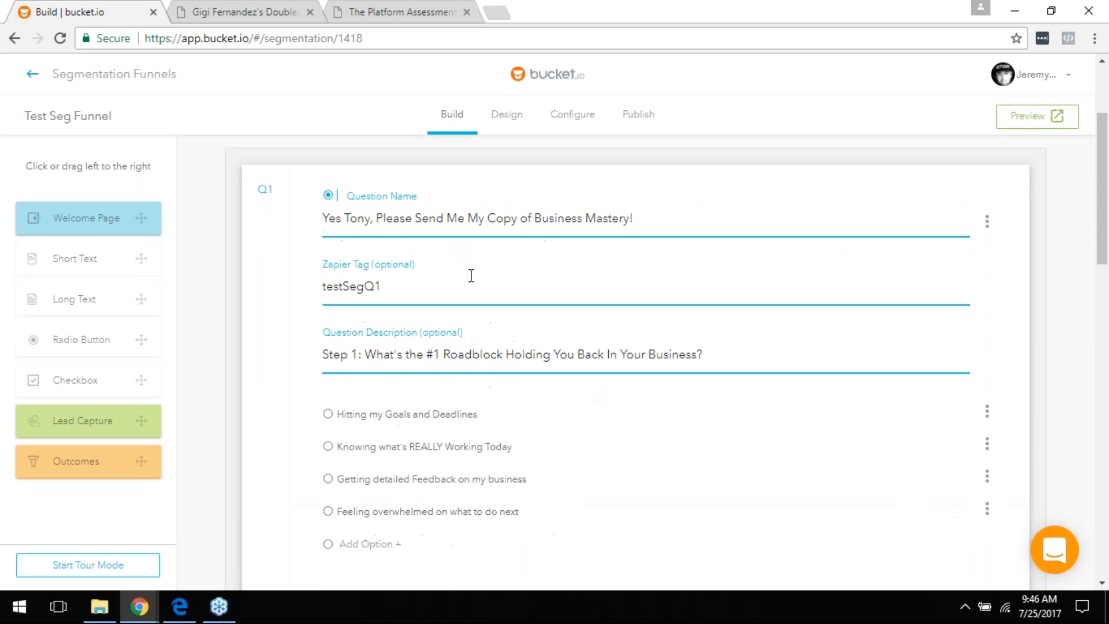
scroll(445, 213, down, 5)
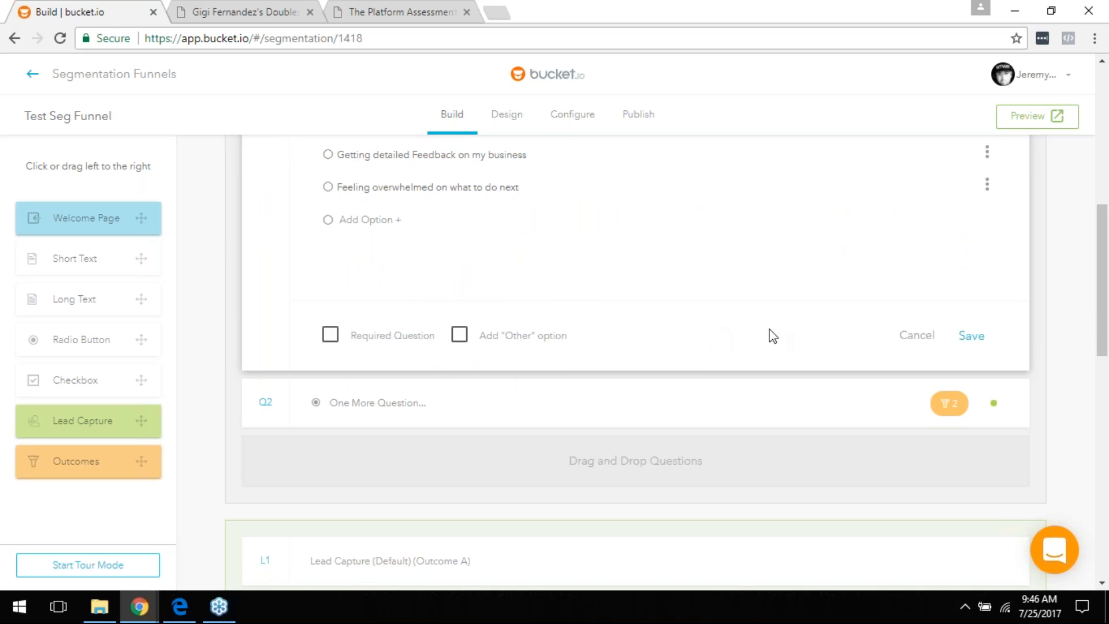
click(927, 338)
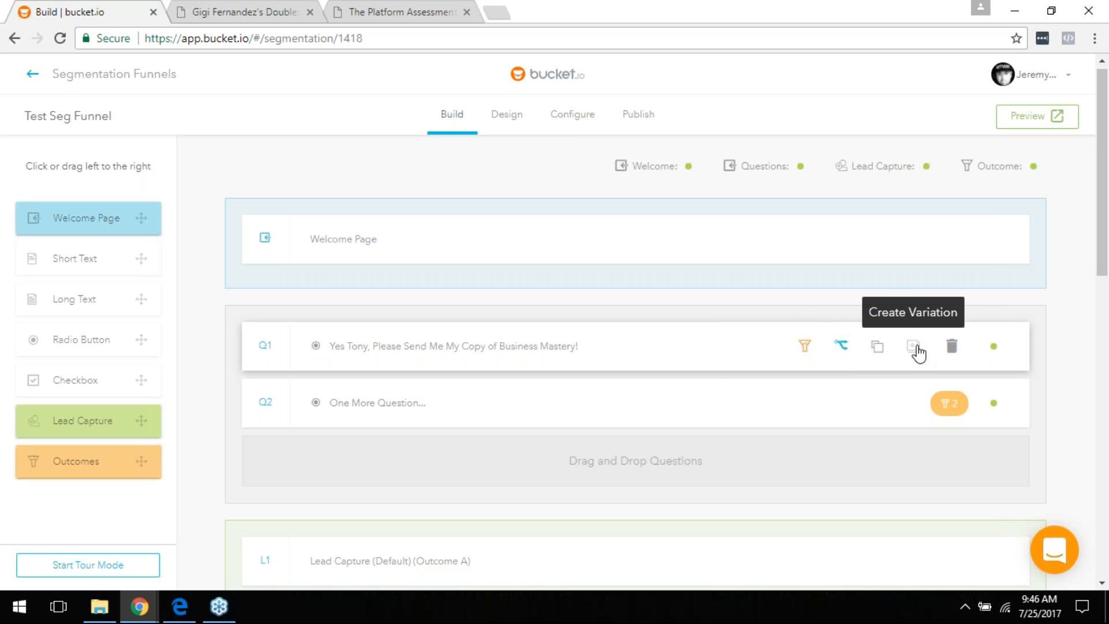
Step: Check that Q1's answers a, b and c map to outcomes A, B and C, then save
click(806, 349)
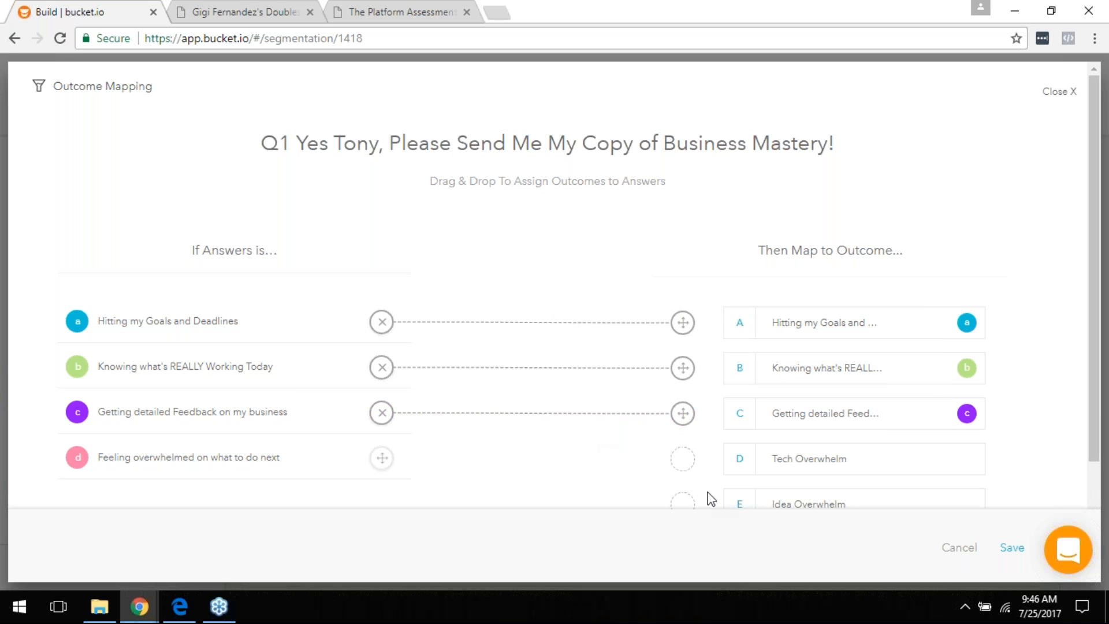
scroll(886, 401, down, 1)
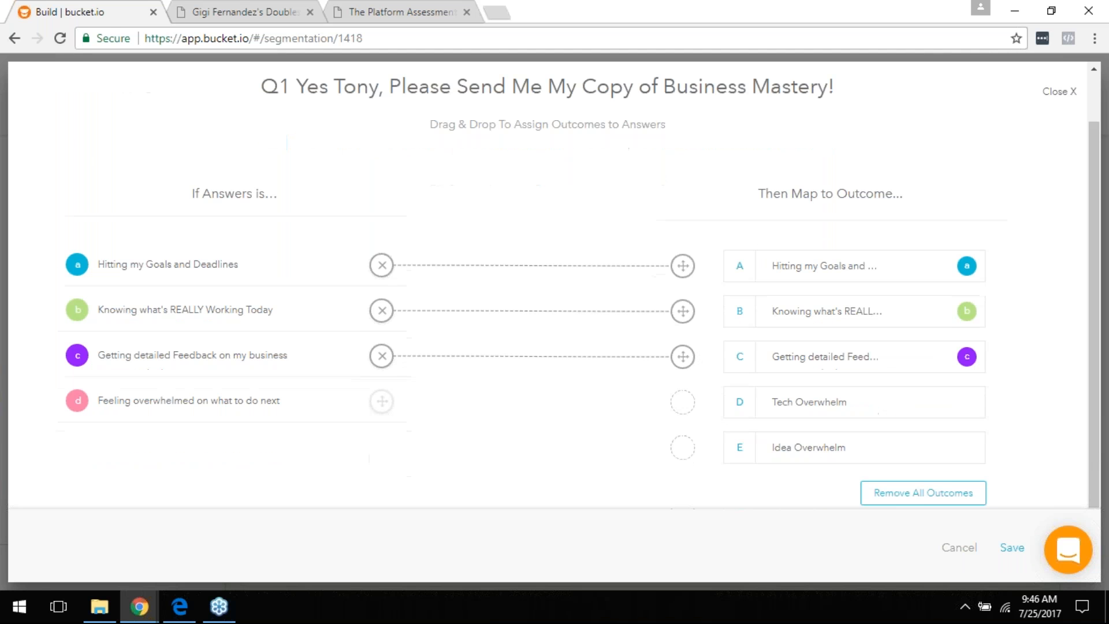
click(1012, 548)
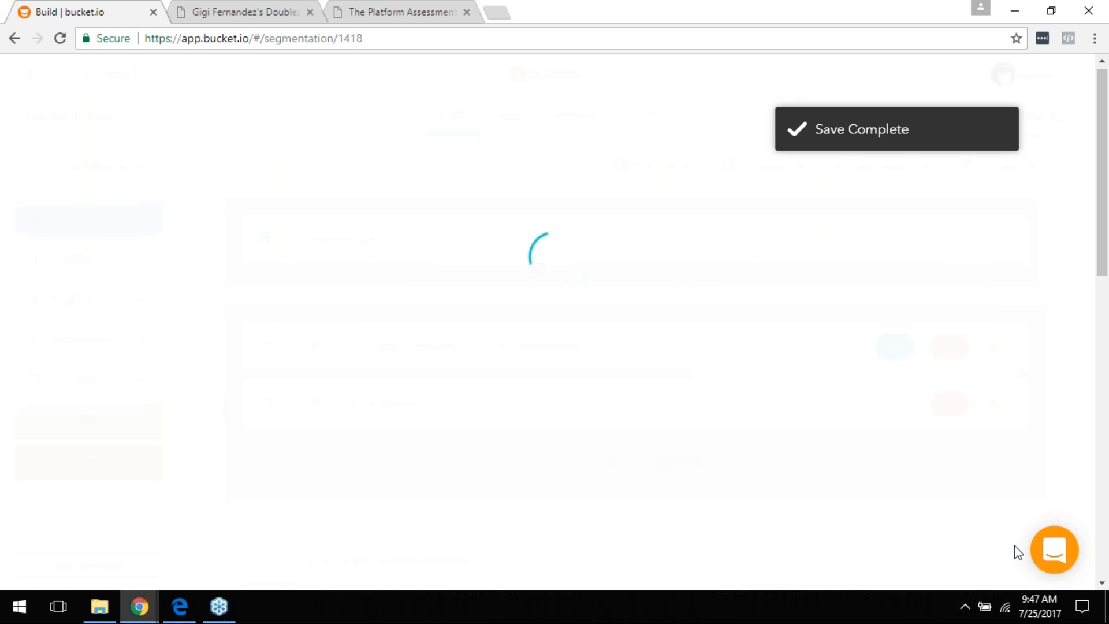
scroll(664, 416, down, 8)
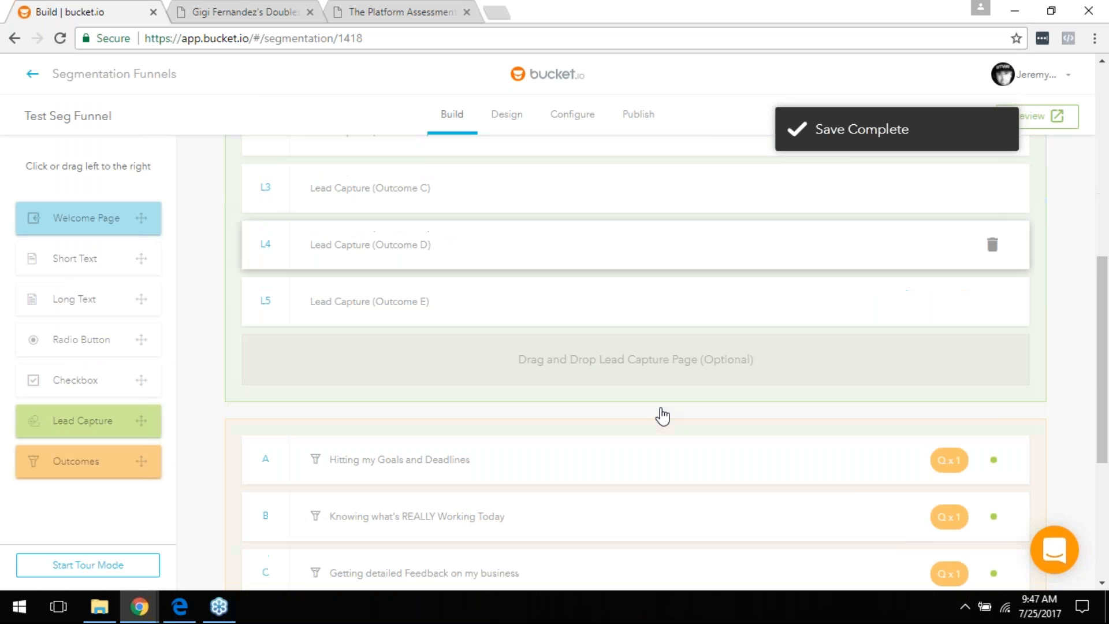
scroll(662, 416, up, 8)
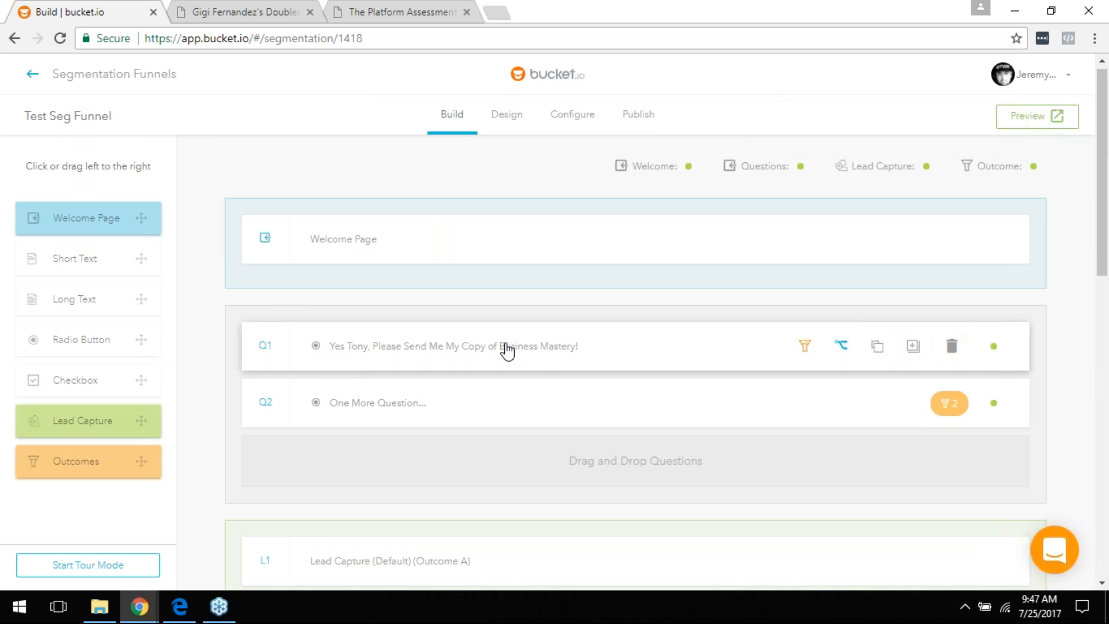
click(506, 350)
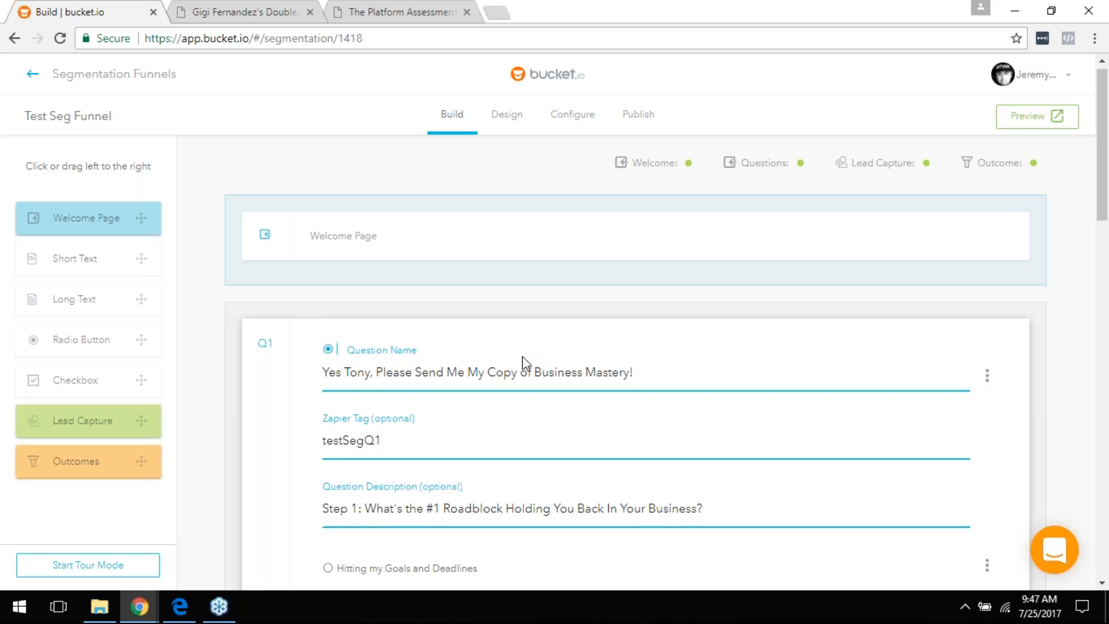
scroll(522, 364, down, 5)
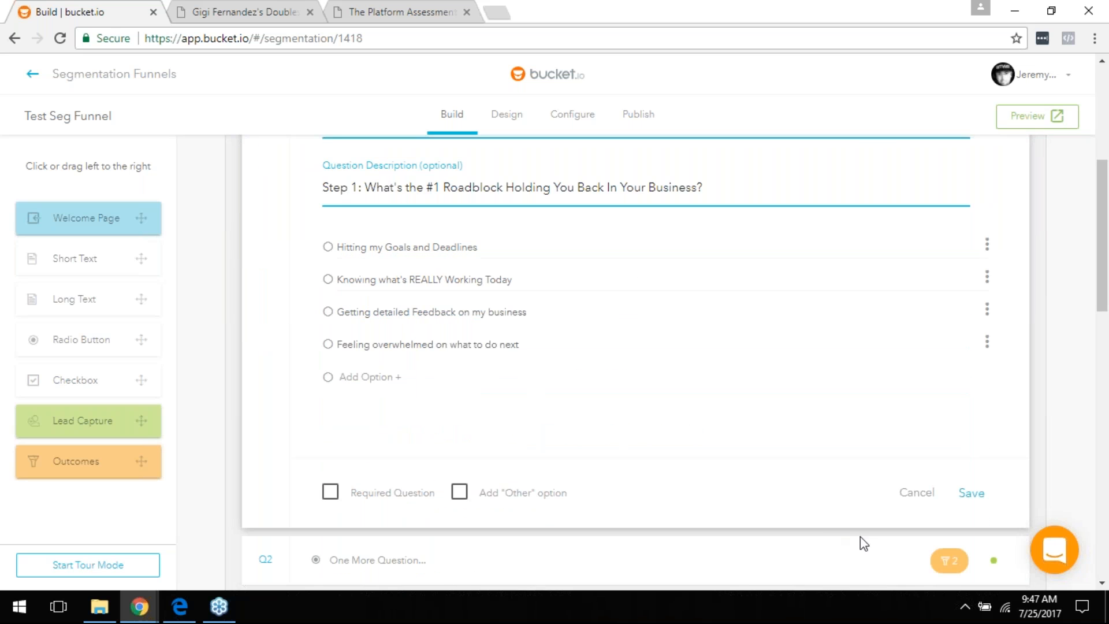
click(916, 494)
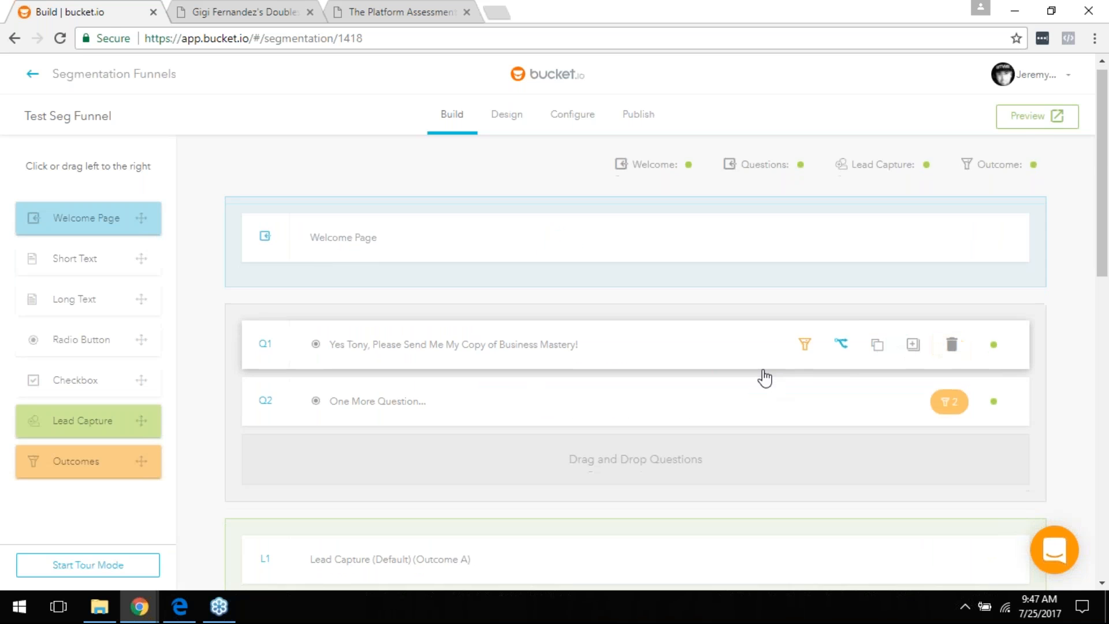
scroll(762, 376, down, 10)
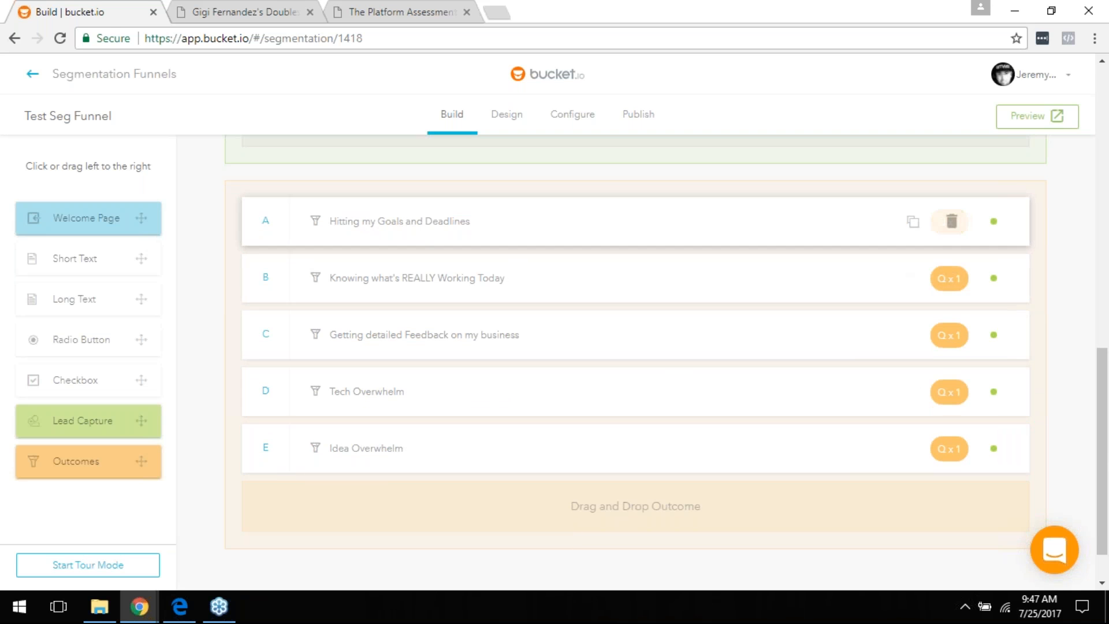
scroll(583, 299, up, 4)
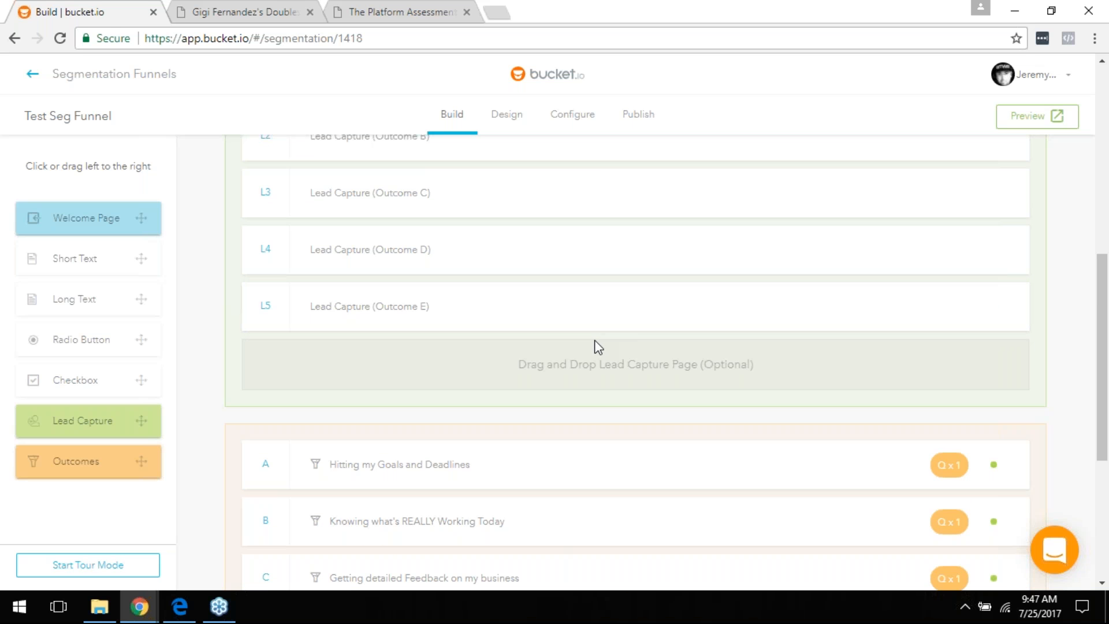
scroll(594, 334, up, 1)
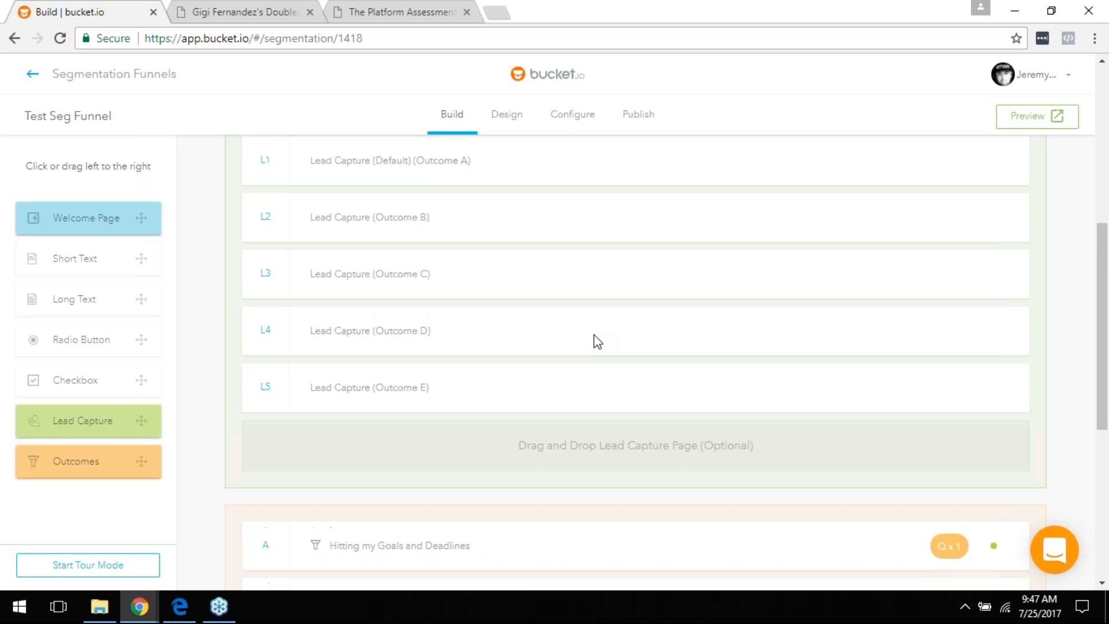
scroll(589, 329, up, 1)
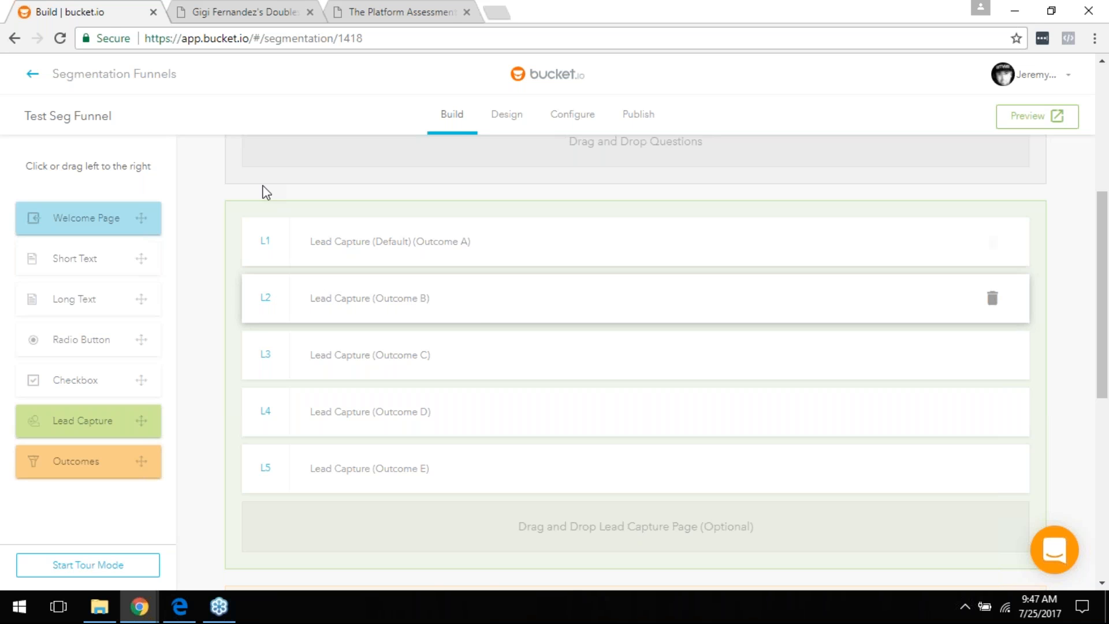
Step: In the live doubles quiz, answer 'In my 30s' for age and 3.5 for rating
click(245, 9)
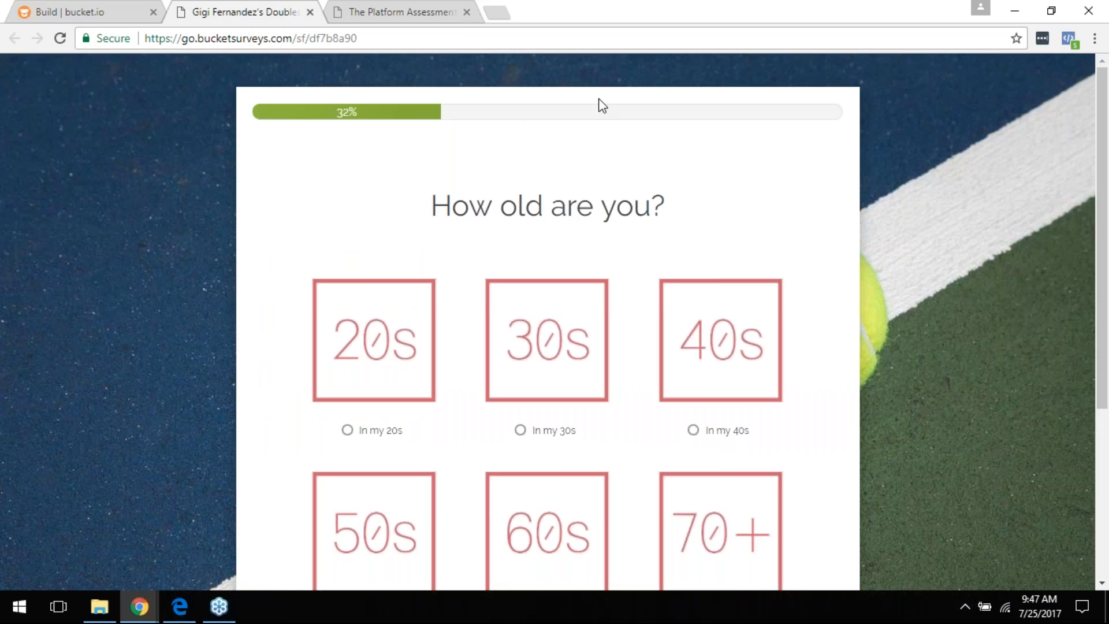
click(522, 433)
click(536, 431)
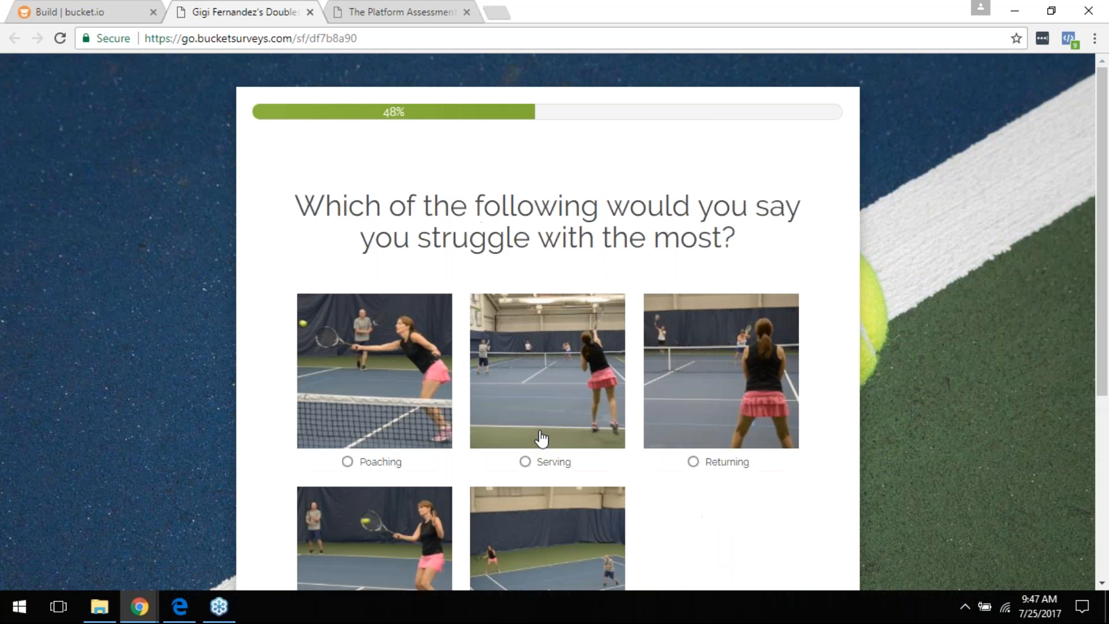
scroll(583, 257, down, 1)
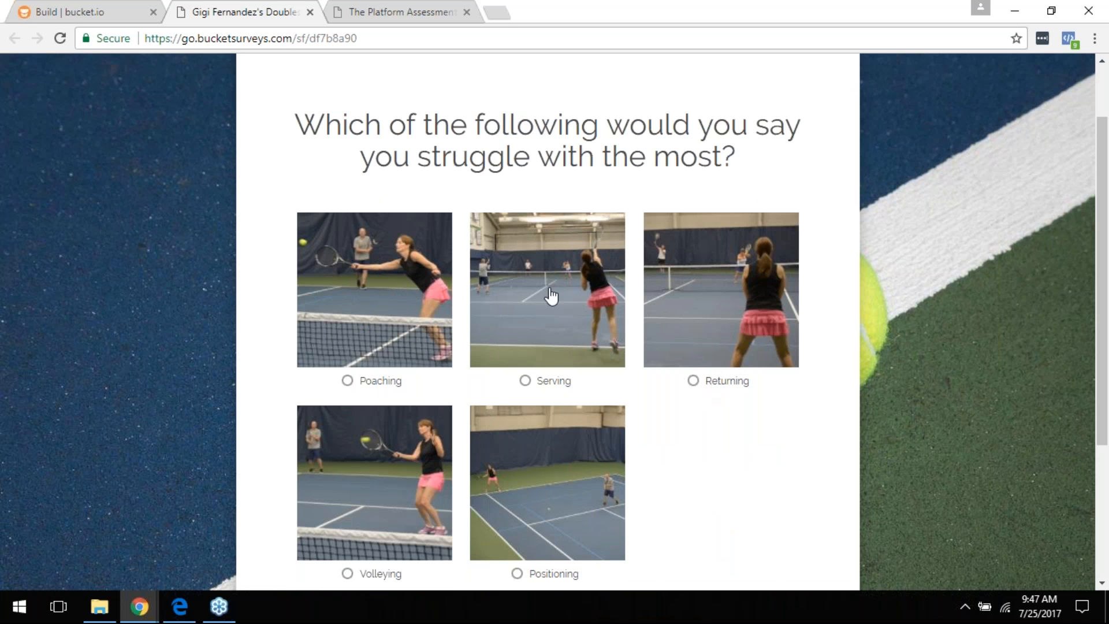
Step: Answer Serving, 'serve then come in later' and 'No, I'm set in my ways', then return to the builder
click(525, 382)
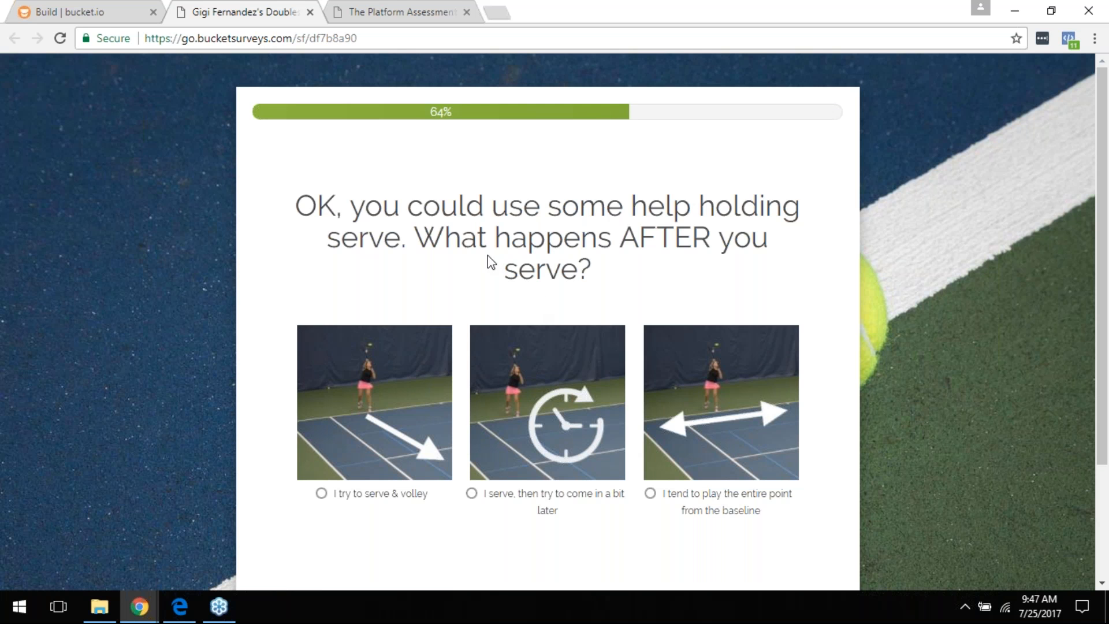
scroll(439, 399, down, 1)
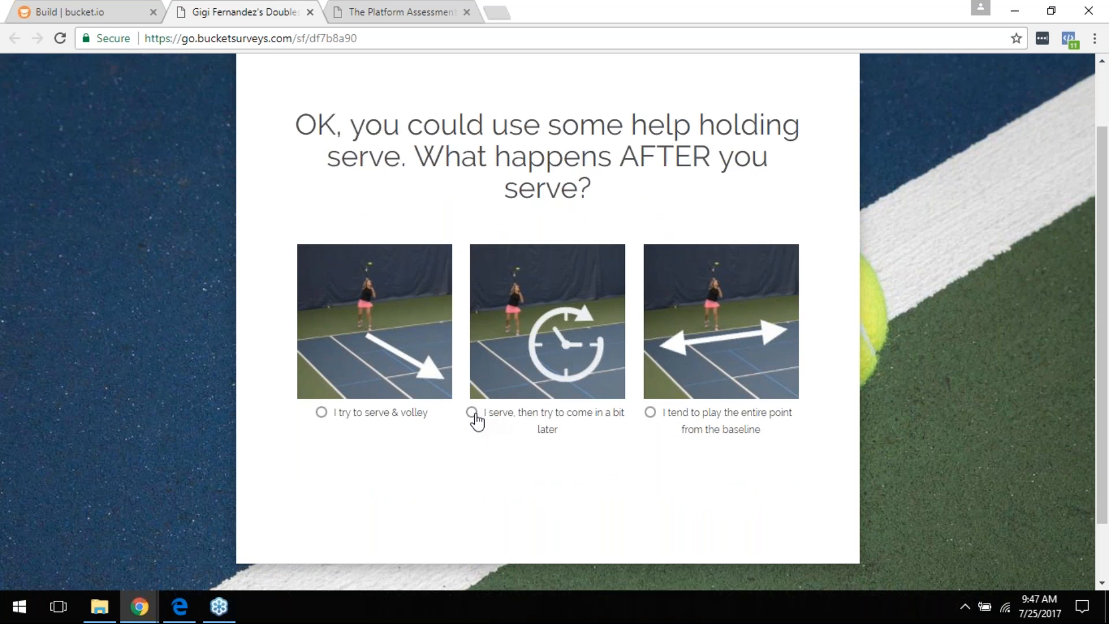
click(472, 411)
scroll(431, 383, down, 3)
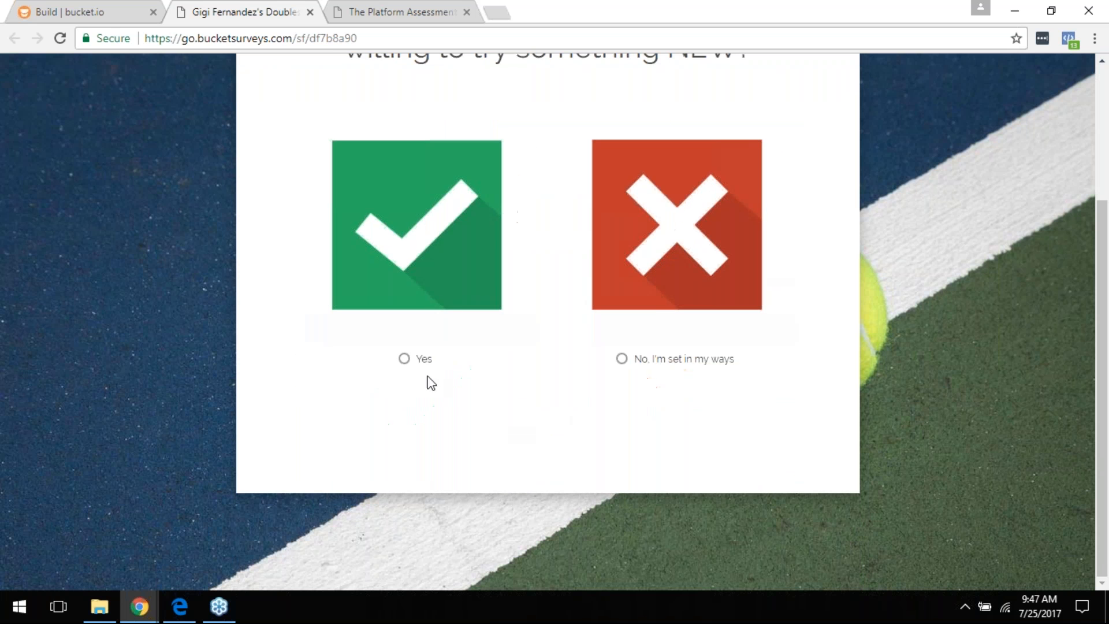
click(629, 358)
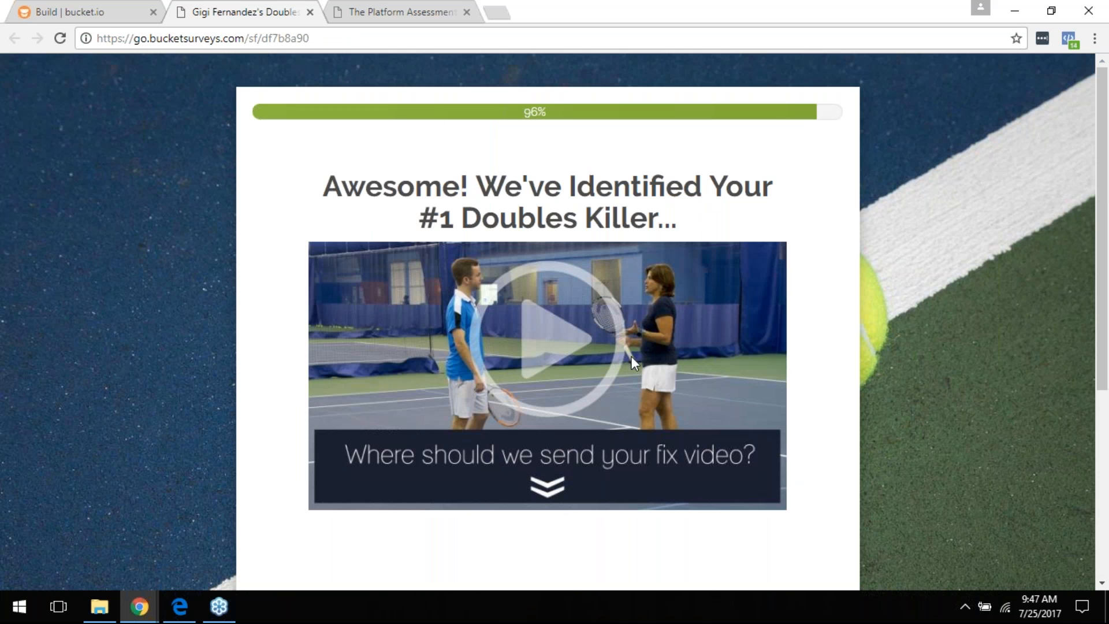
scroll(619, 364, down, 5)
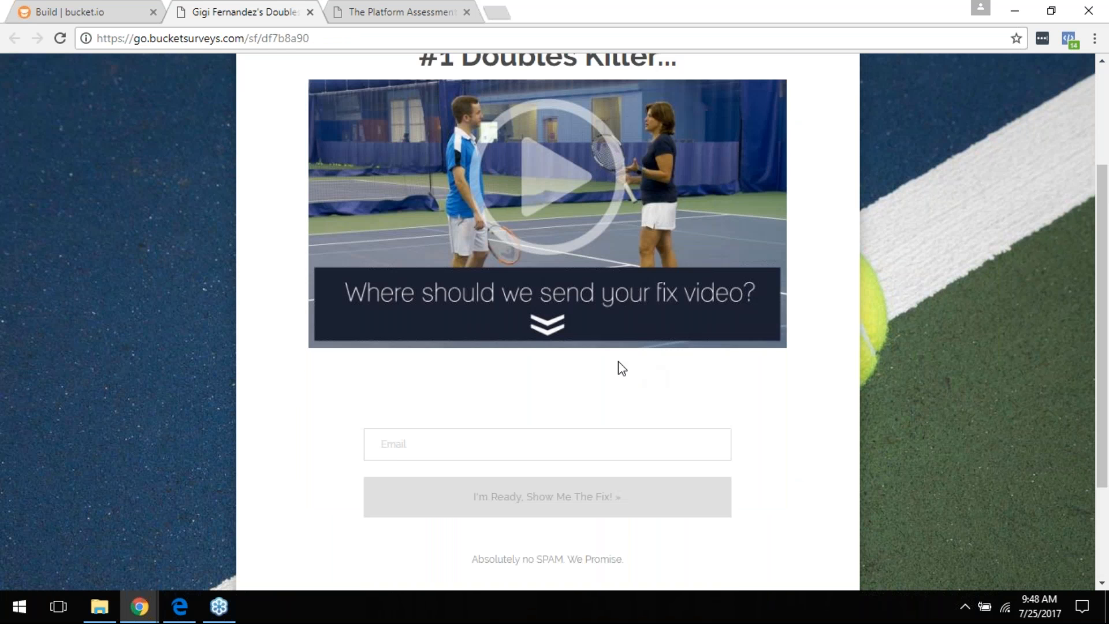
scroll(625, 369, up, 4)
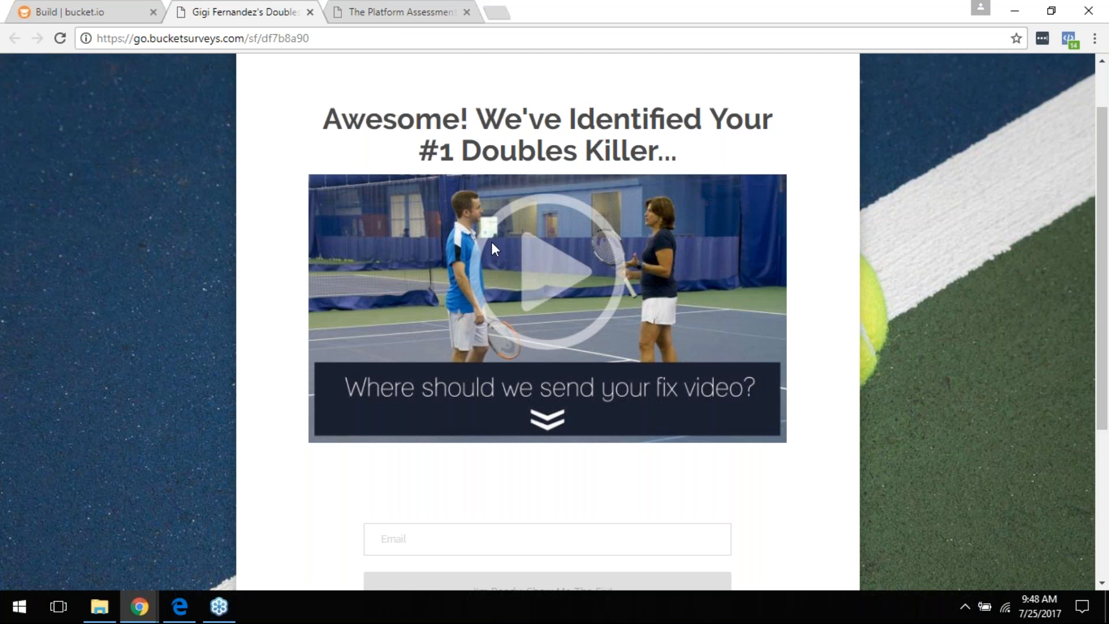
scroll(555, 348, down, 4)
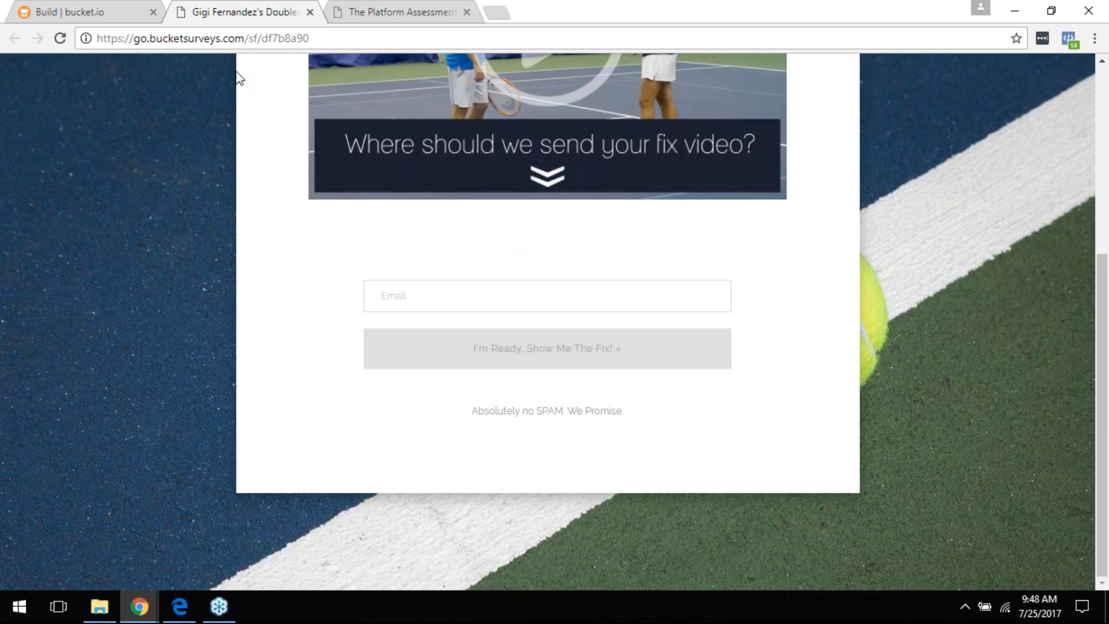
click(63, 13)
Step: Open the default Lead Capture page L1 for editing
scroll(391, 352, down, 1)
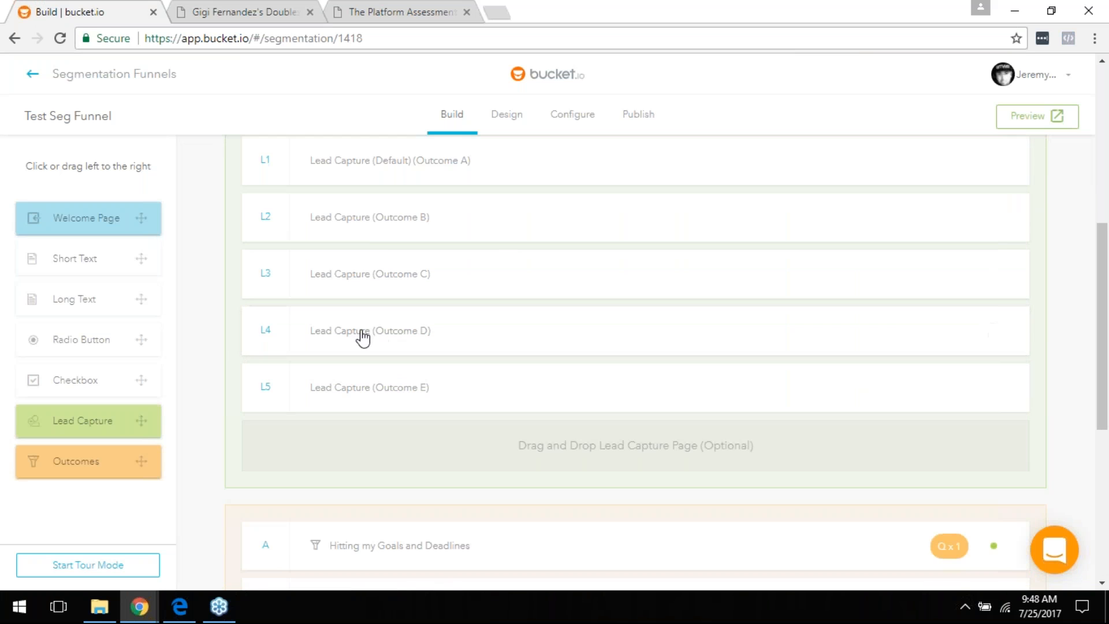
scroll(391, 325, up, 2)
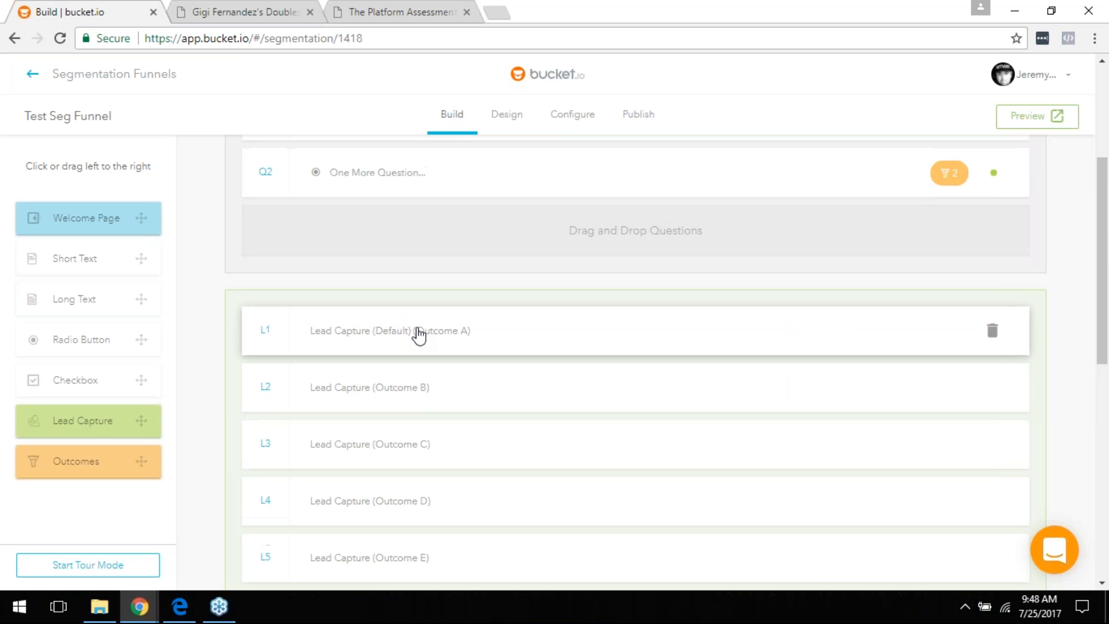
scroll(427, 346, up, 1)
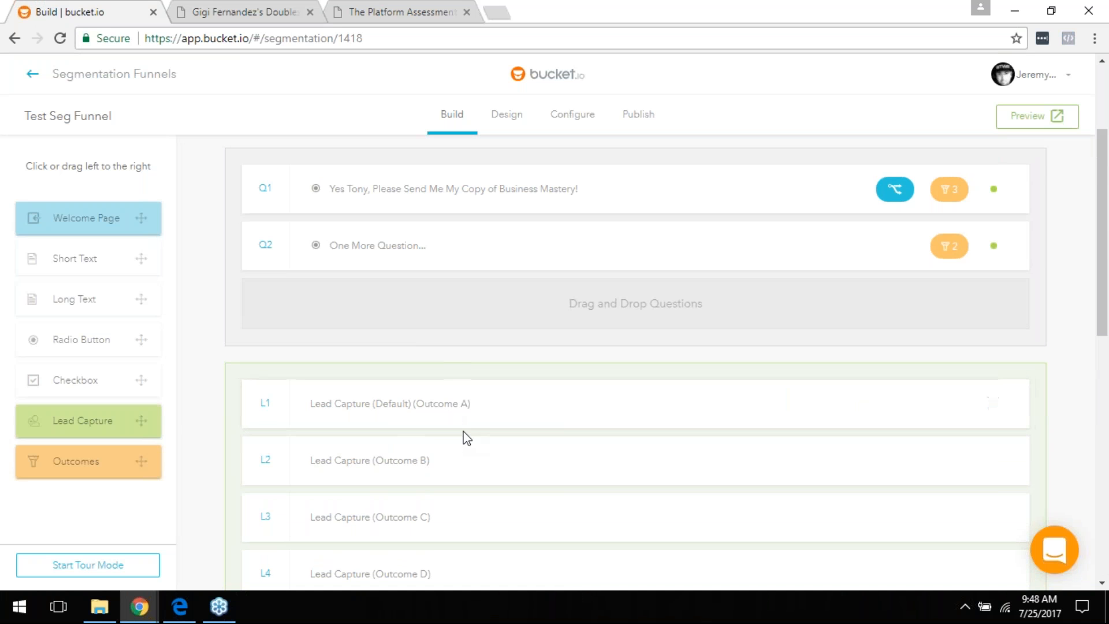
click(404, 399)
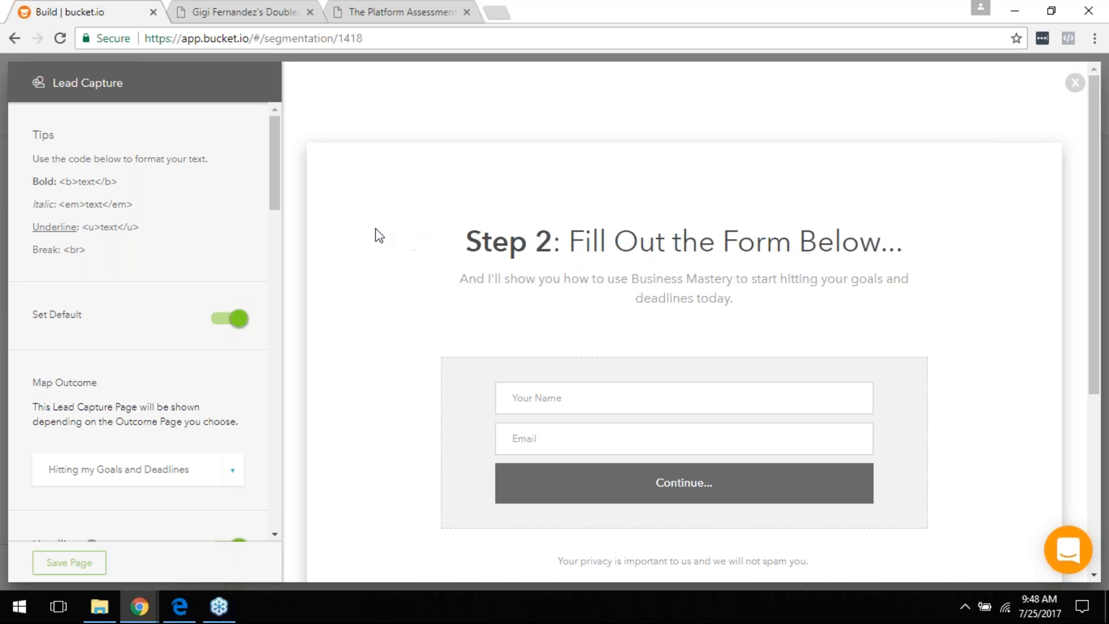
scroll(280, 178, down, 2)
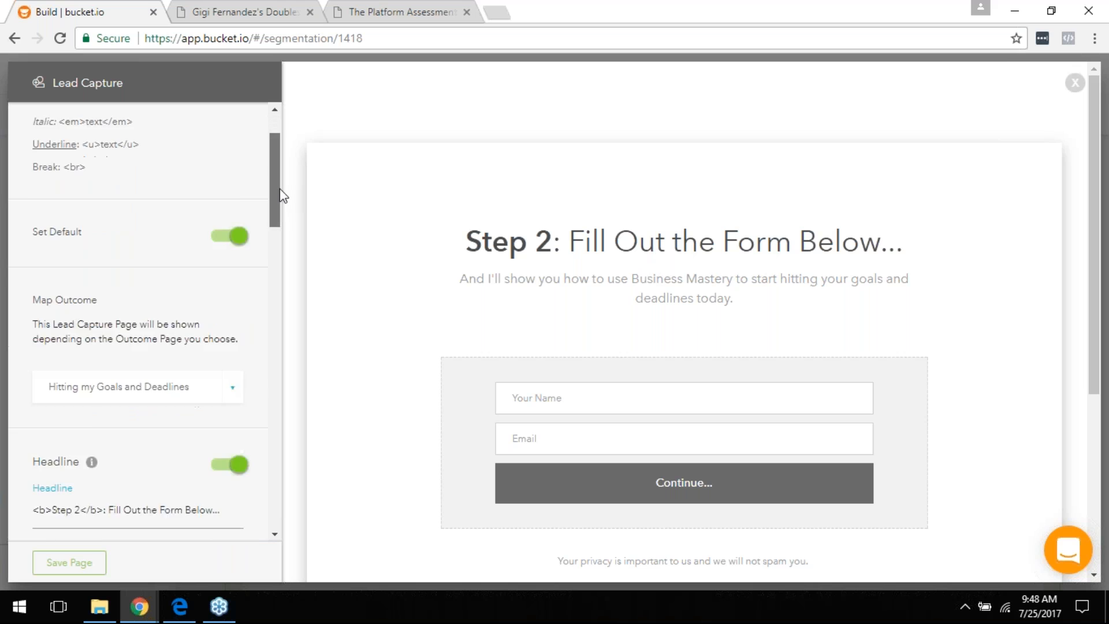
scroll(283, 198, down, 1)
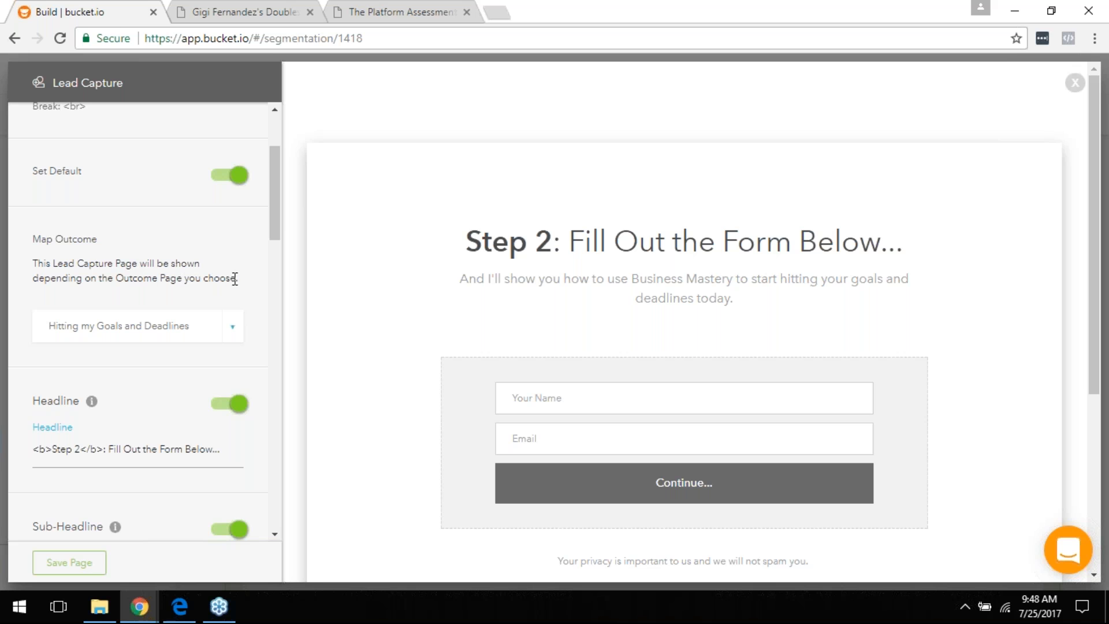
Step: Map the page to the 'Hitting my Goals and Deadlines' outcome and save it
click(232, 333)
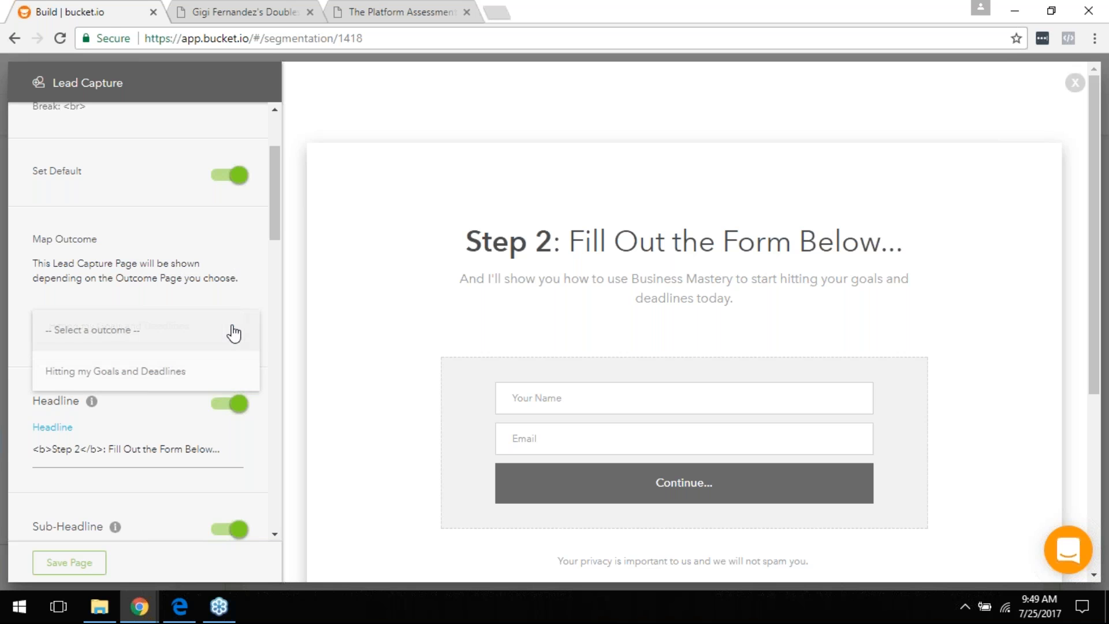
click(116, 373)
drag(271, 188, 275, 292)
scroll(386, 387, down, 4)
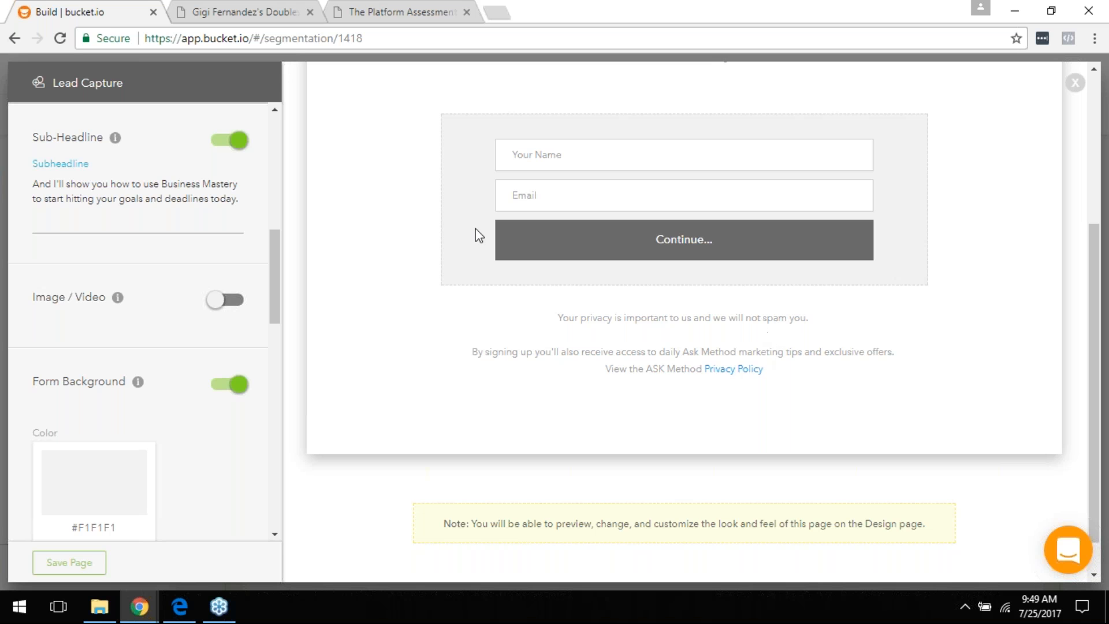
drag(276, 276, 273, 209)
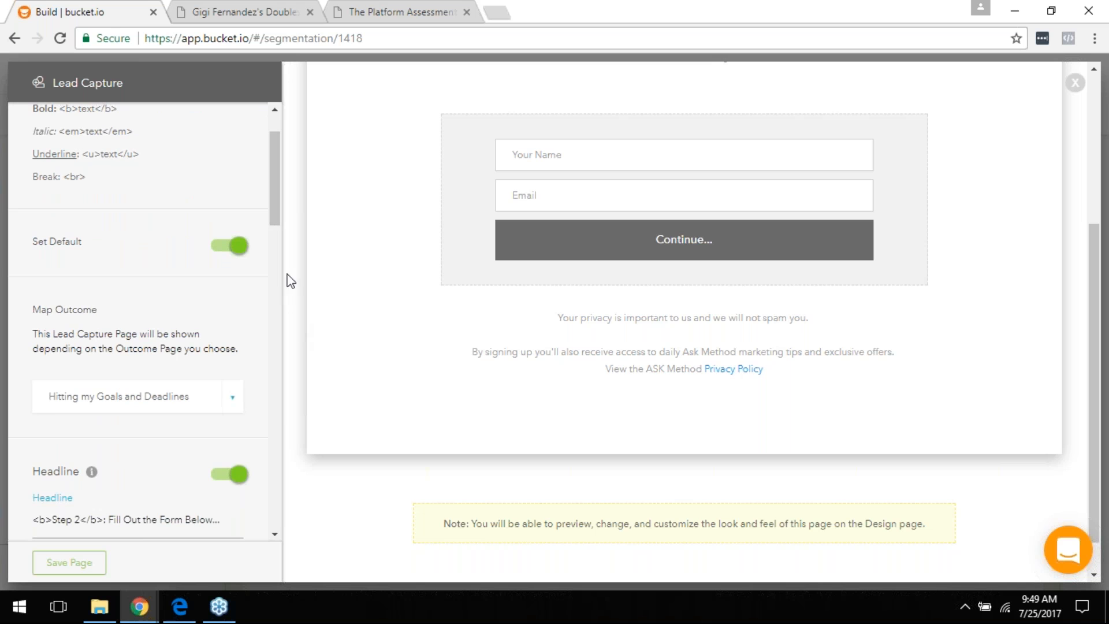
drag(275, 223, 257, 517)
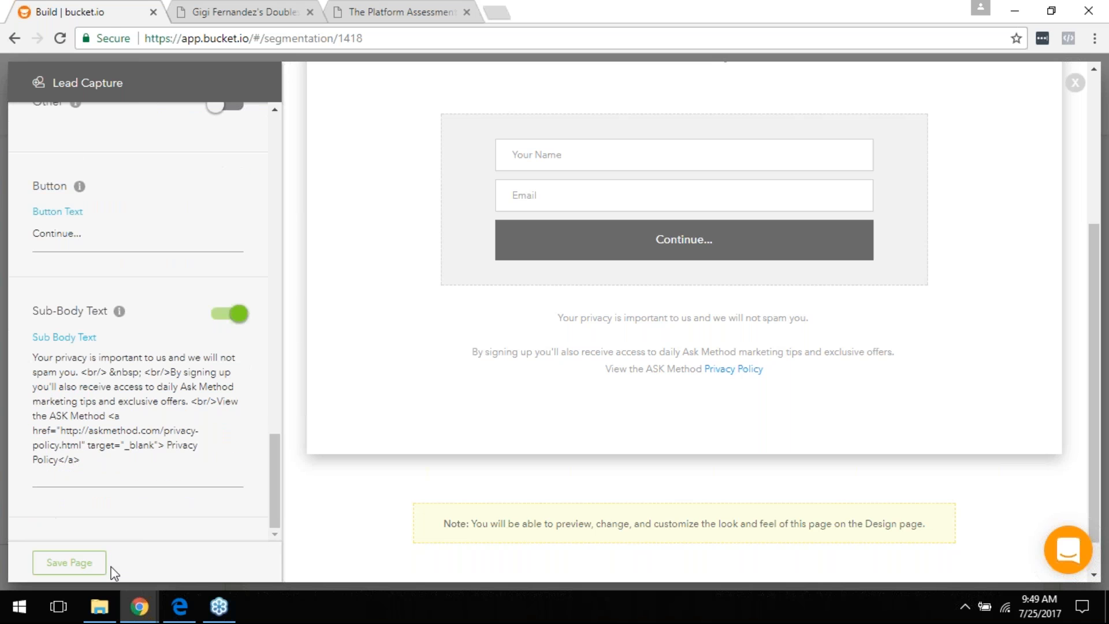
click(70, 562)
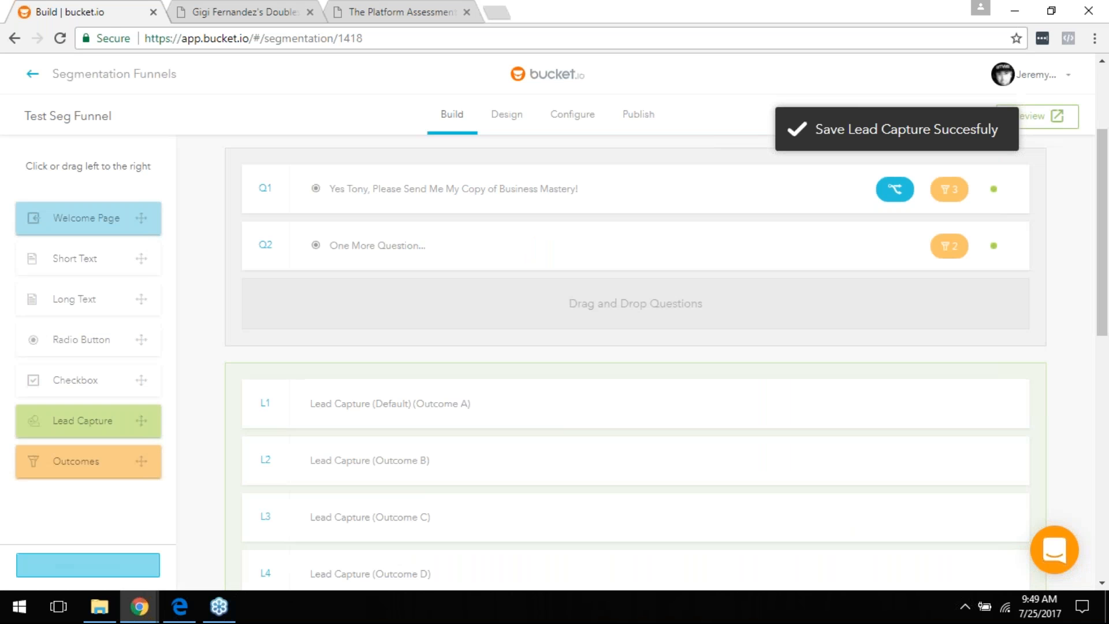
scroll(514, 392, down, 2)
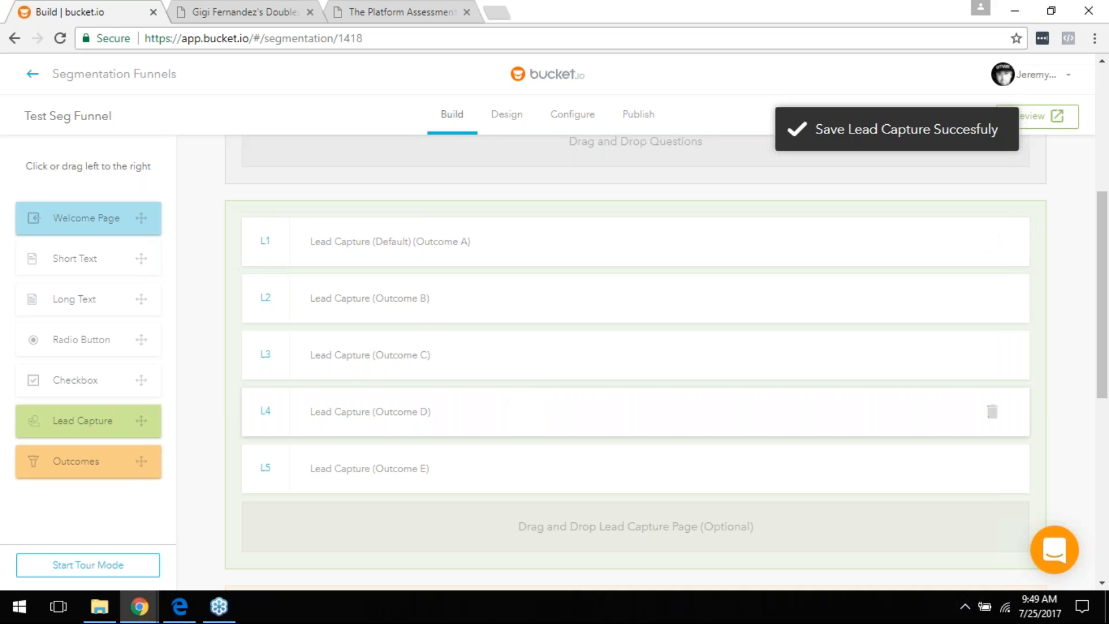
scroll(460, 396, up, 3)
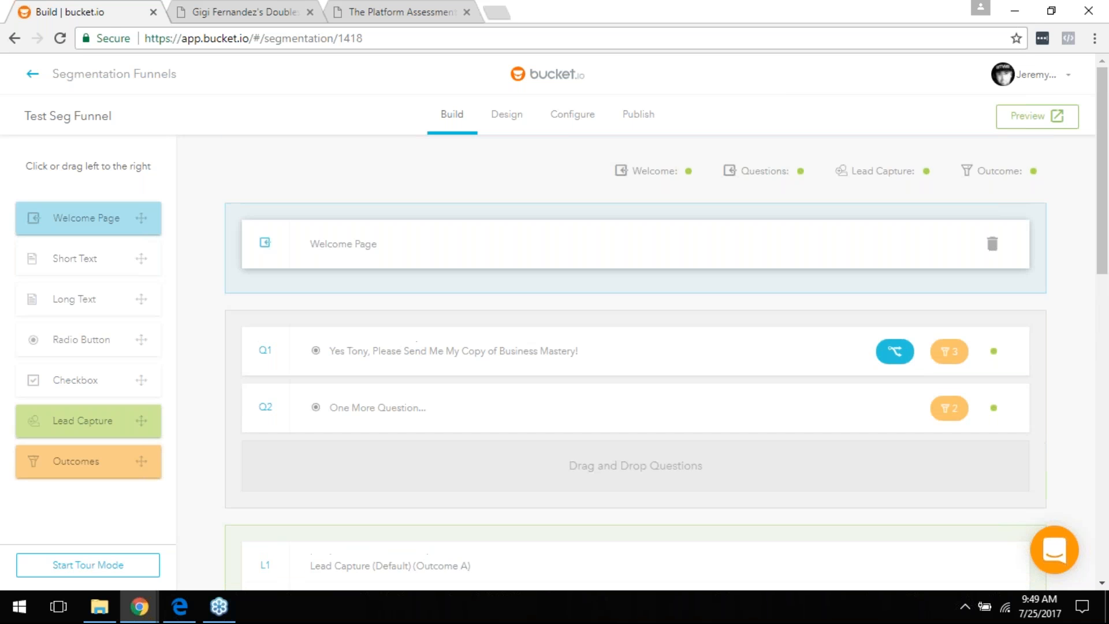
scroll(435, 455, down, 2)
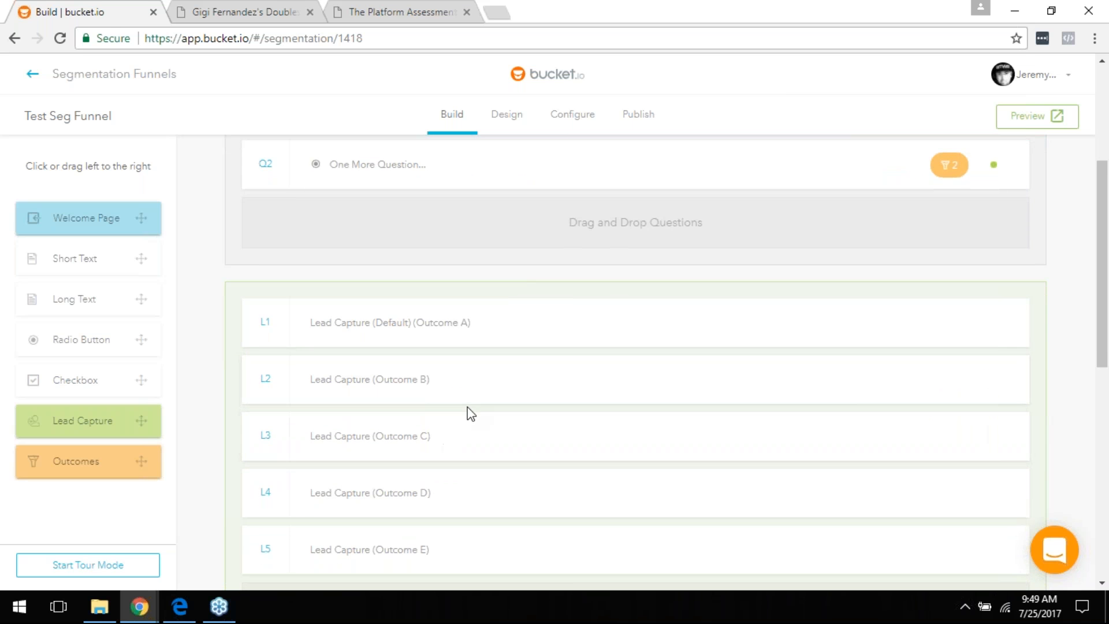
scroll(463, 423, down, 1)
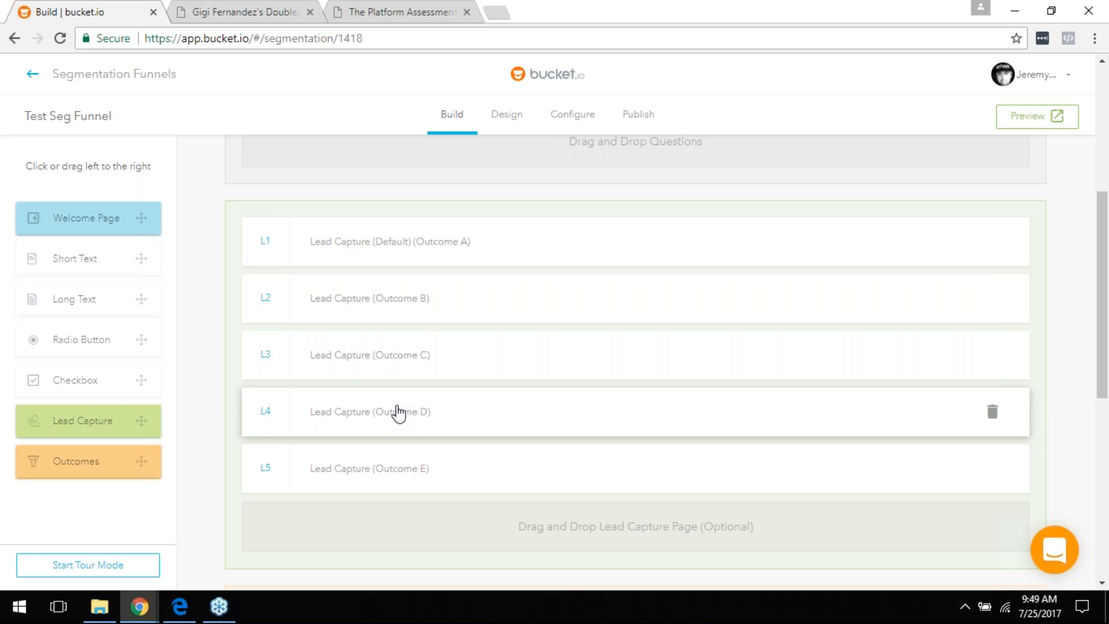
scroll(411, 396, up, 3)
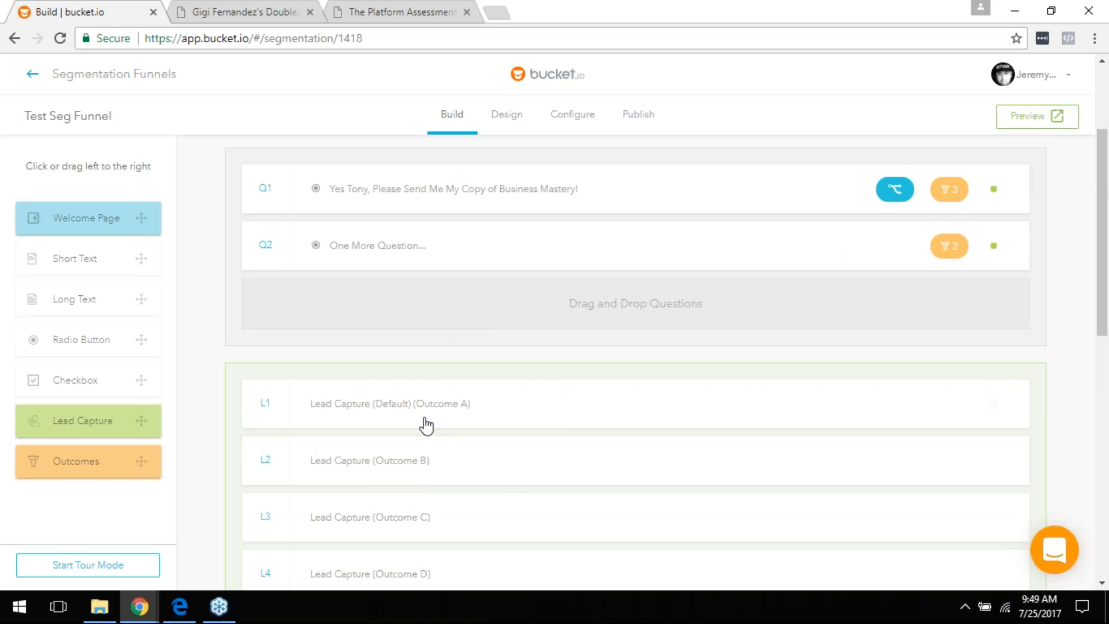
scroll(425, 428, down, 3)
scroll(416, 335, up, 5)
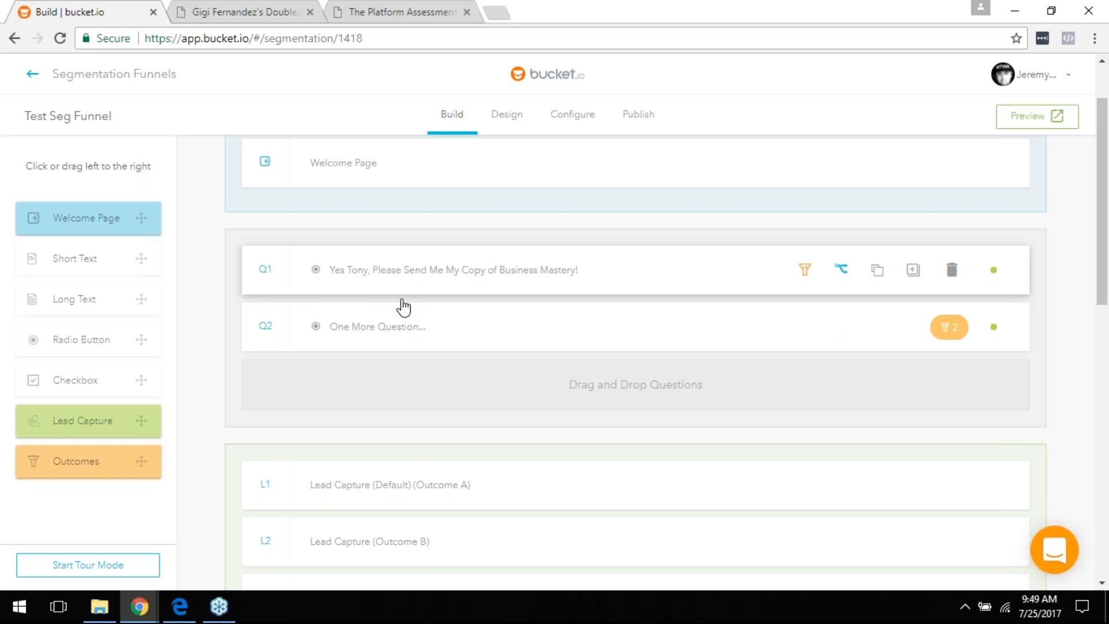
scroll(428, 305, down, 5)
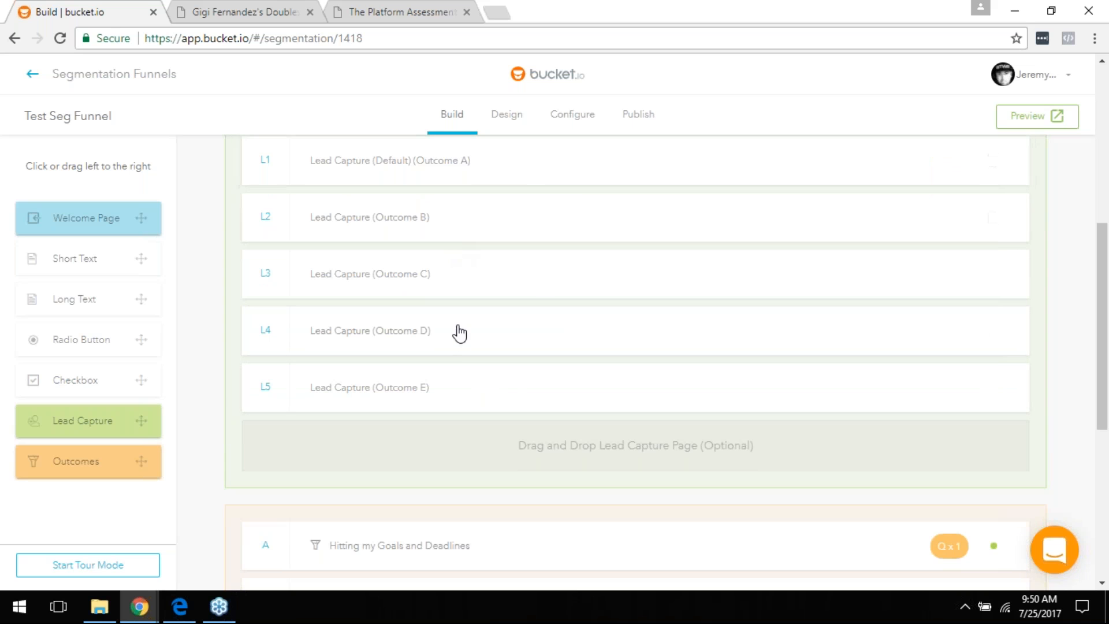
scroll(423, 253, down, 1)
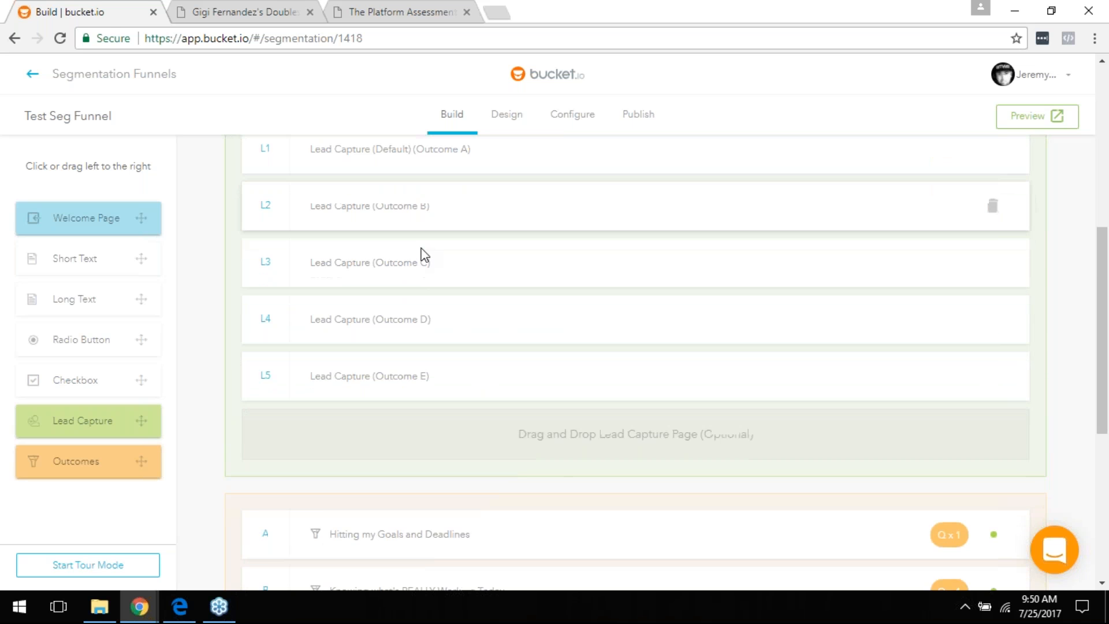
scroll(425, 254, down, 2)
scroll(427, 258, down, 3)
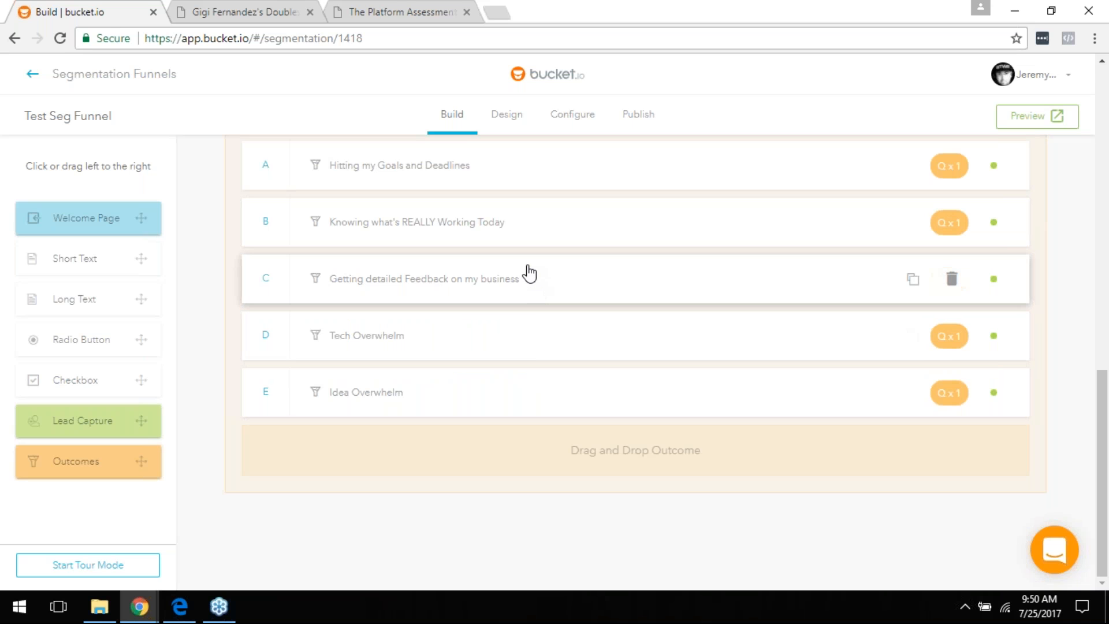
scroll(529, 273, up, 2)
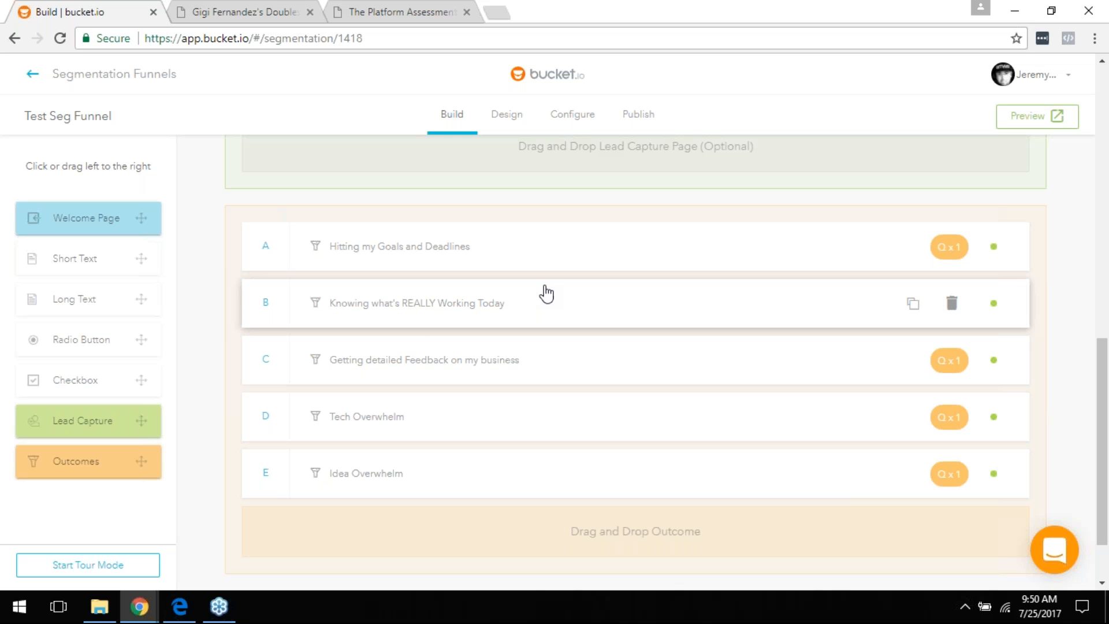
click(243, 12)
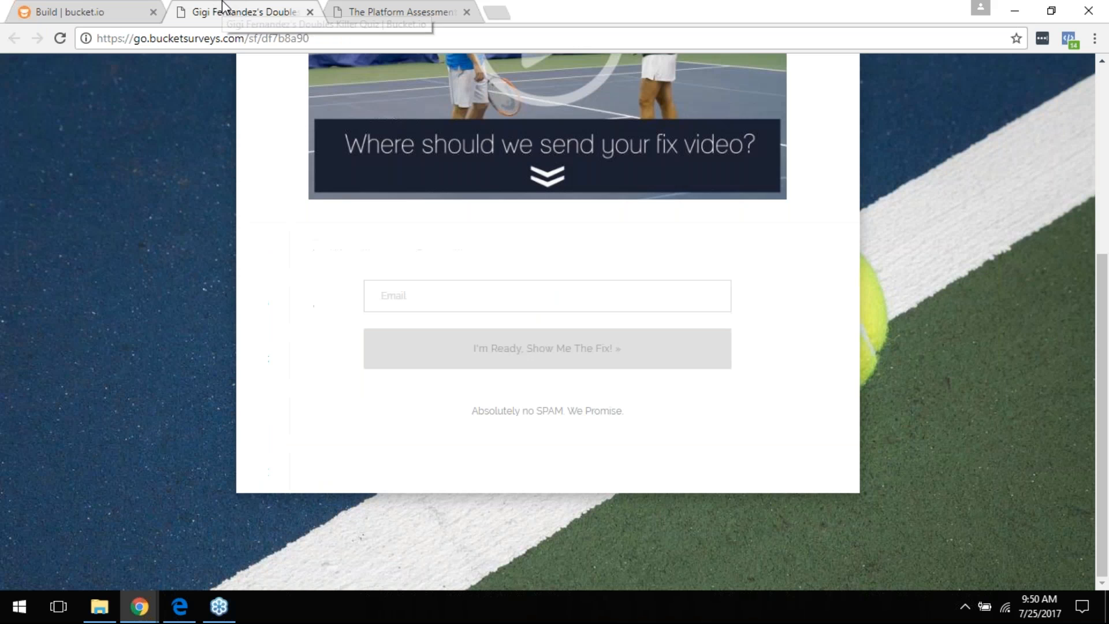
scroll(491, 268, up, 5)
scroll(548, 324, up, 1)
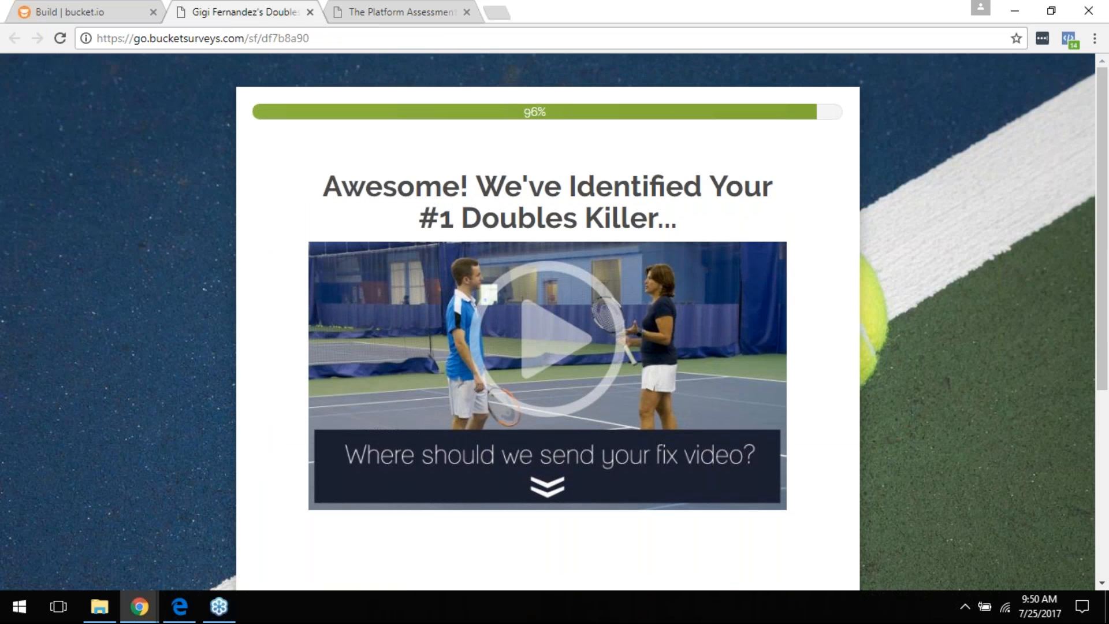
scroll(532, 311, down, 4)
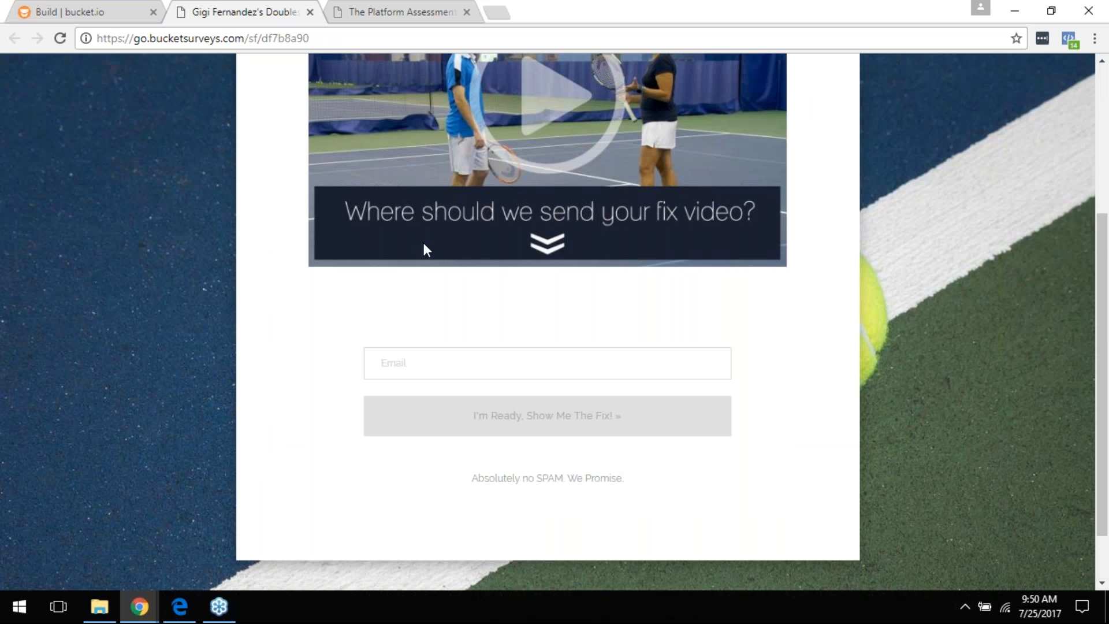
scroll(453, 277, up, 3)
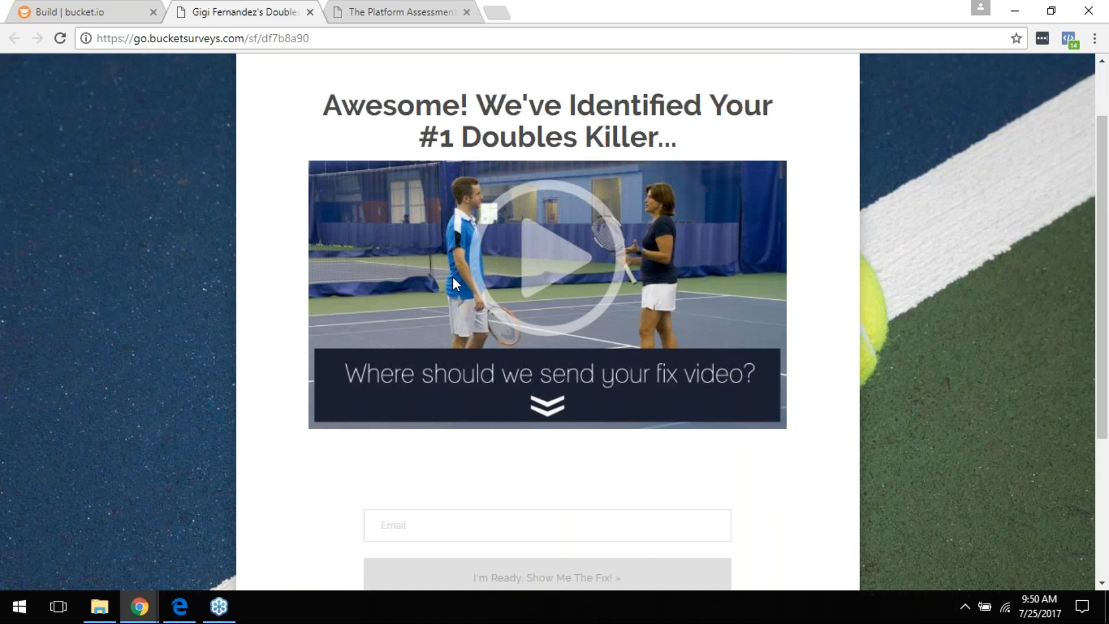
click(43, 12)
scroll(397, 346, up, 3)
scroll(436, 368, up, 4)
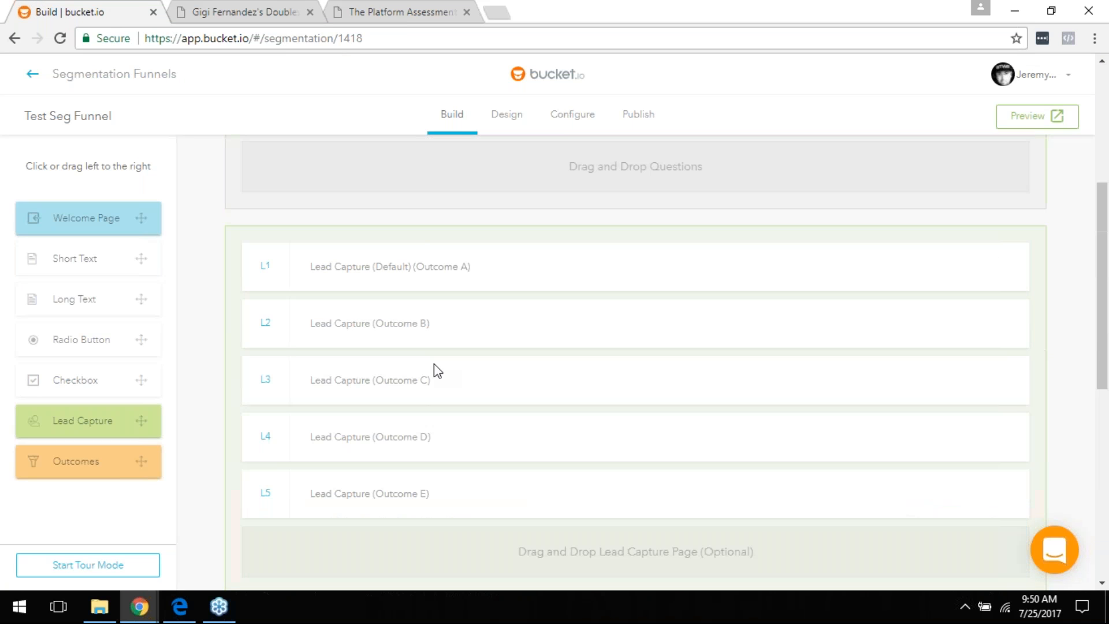
scroll(445, 361, down, 3)
click(241, 19)
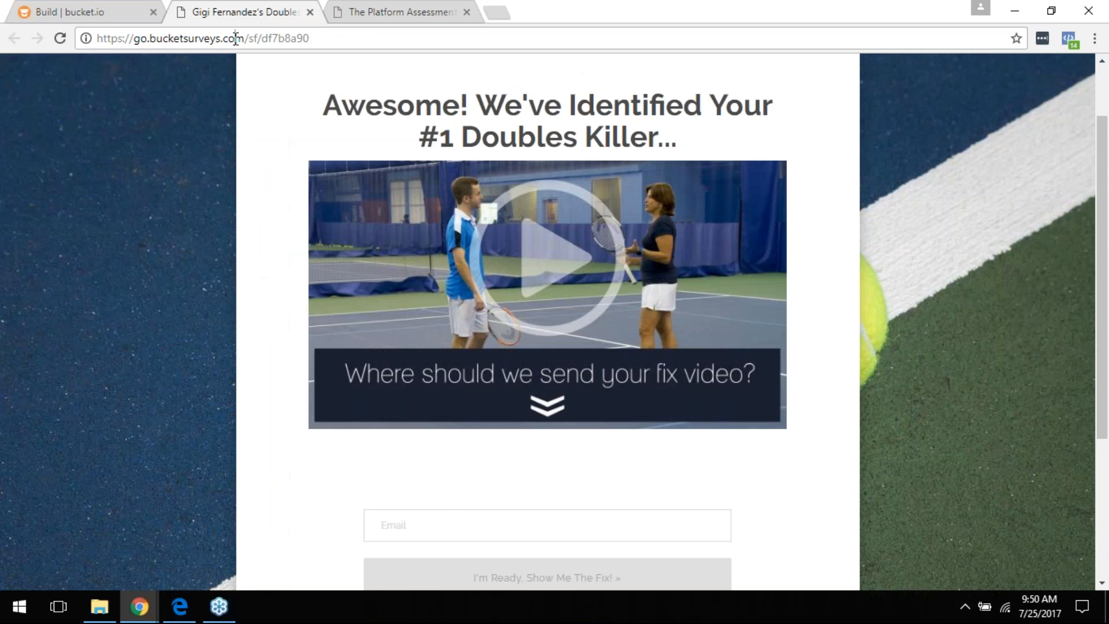
key(ctrl+l)
key(Return)
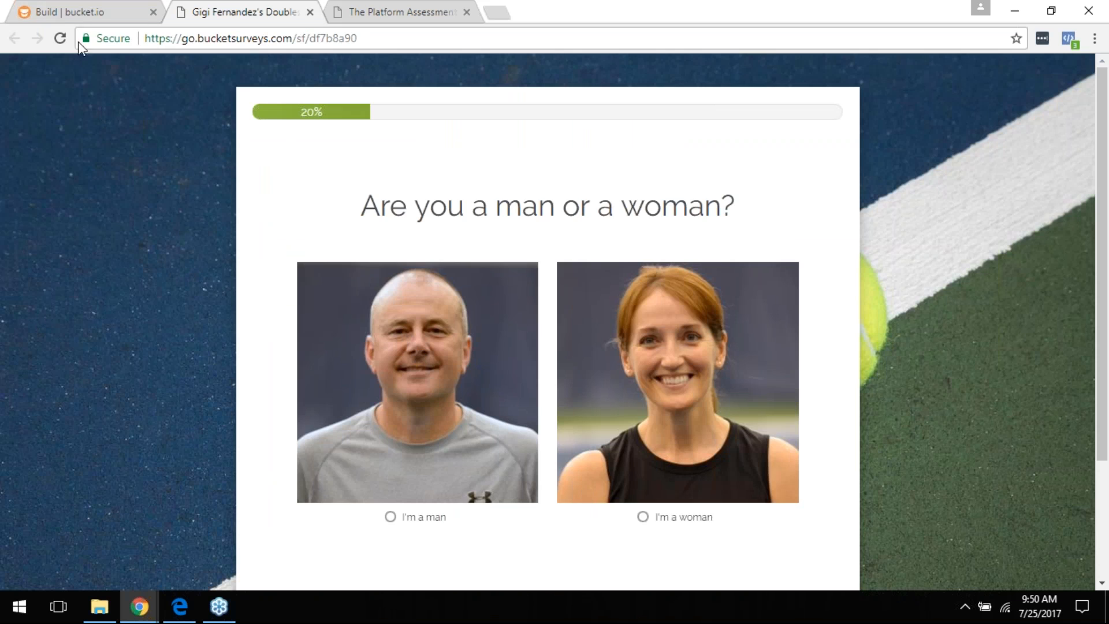
click(391, 17)
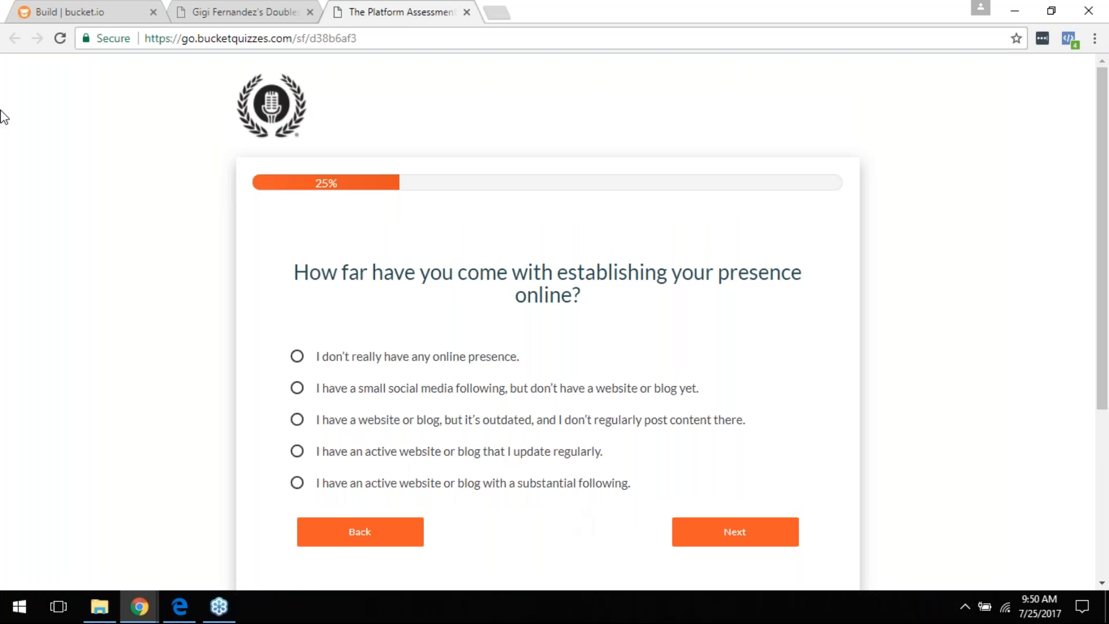
click(84, 12)
scroll(488, 318, down, 5)
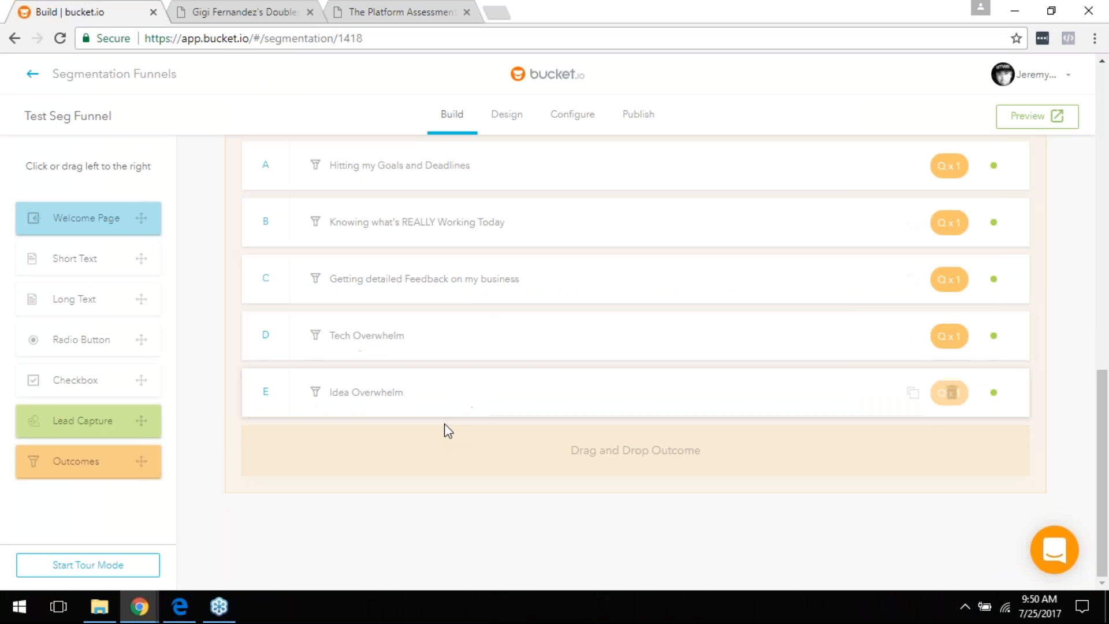
Step: Go to the top of the Test Seg Funnel Build page and open its Design settings
scroll(672, 452, up, 4)
scroll(674, 454, down, 4)
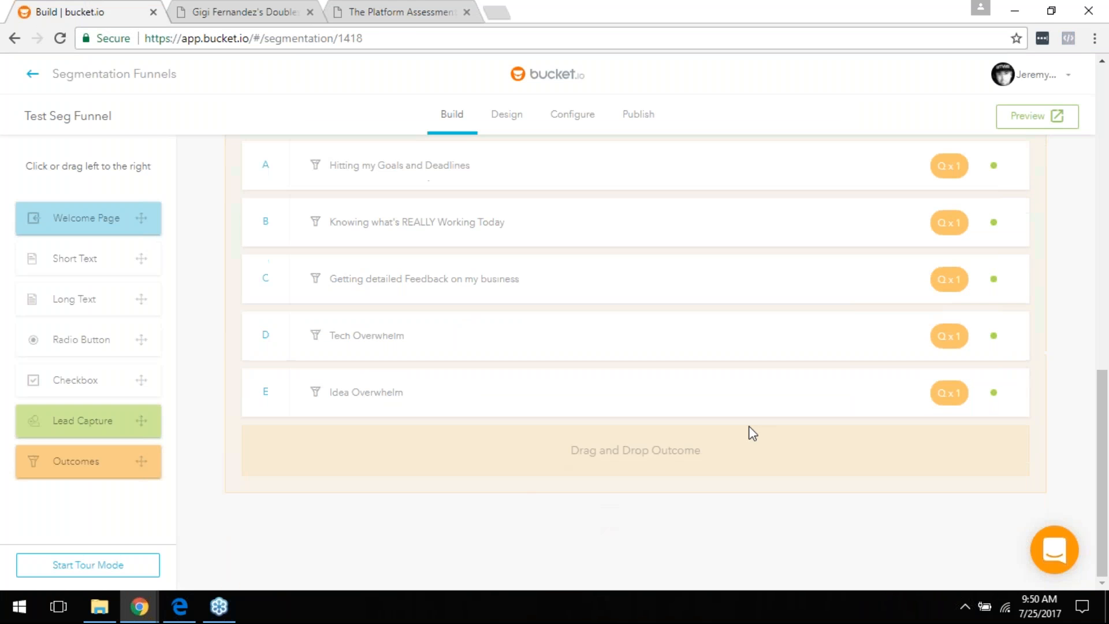
scroll(449, 253, up, 8)
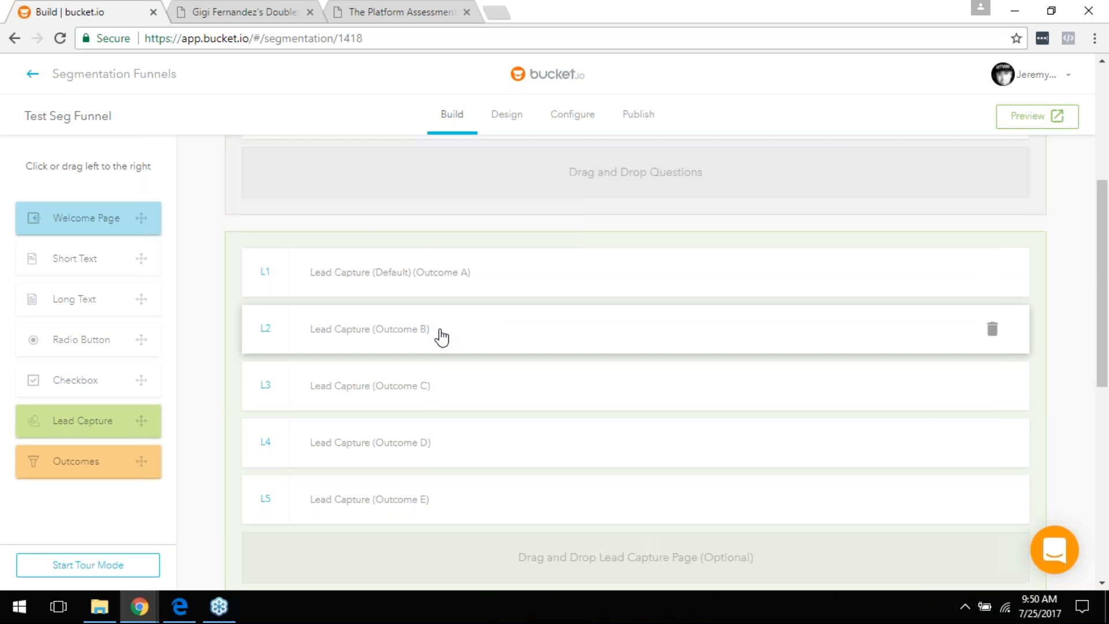
scroll(441, 334, up, 5)
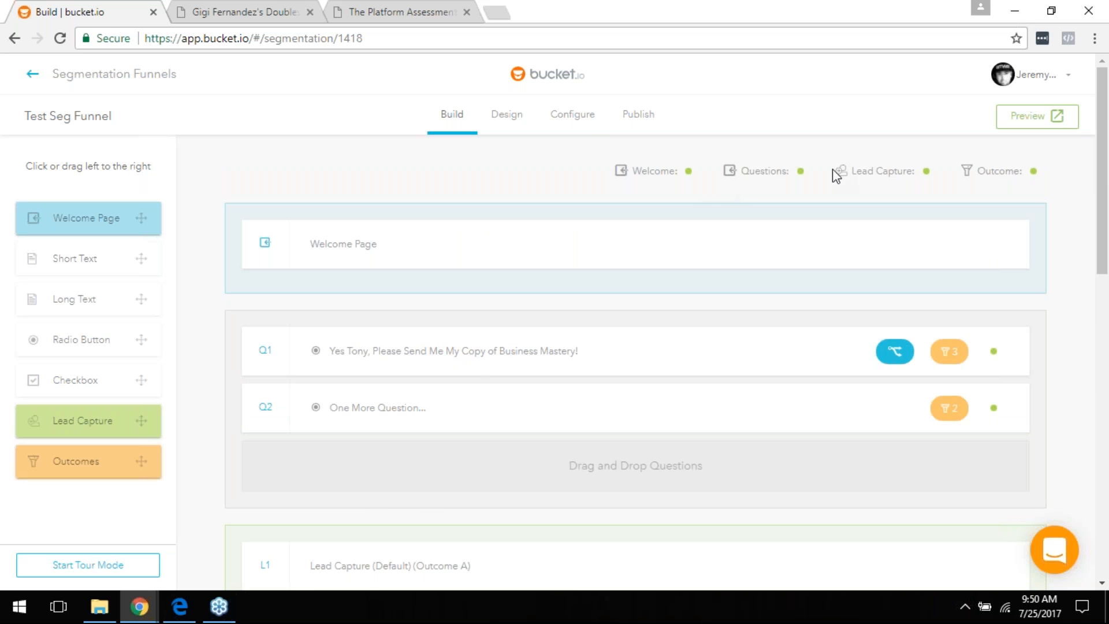
click(520, 122)
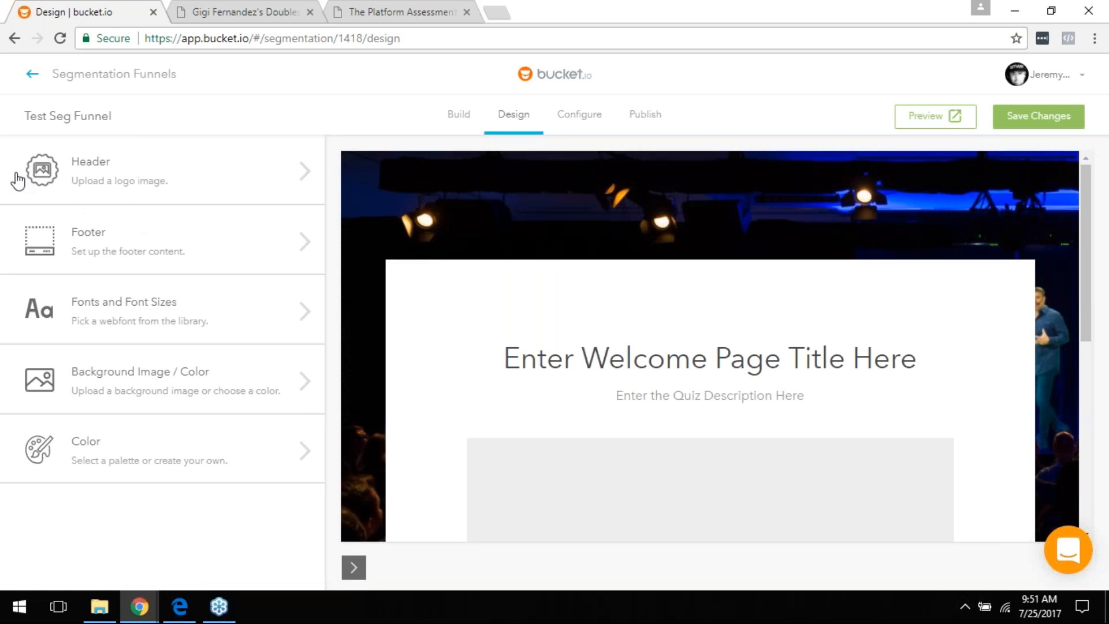
Step: Leave the Header design panel and open the Configure page with the 'Get Business Mastery FREE!' meta title
click(75, 161)
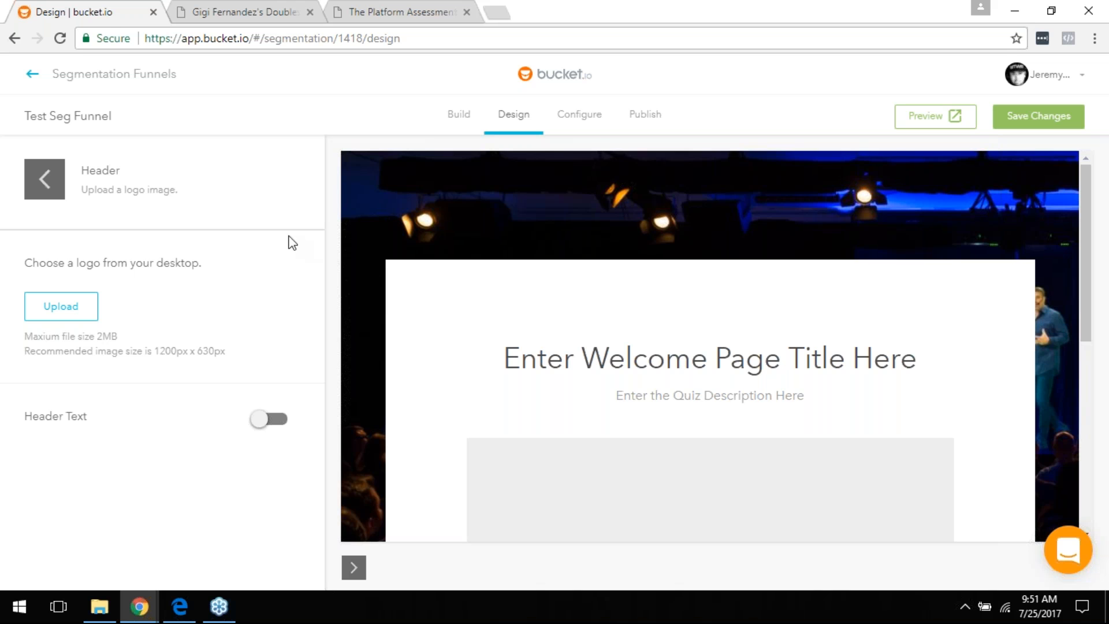
click(46, 190)
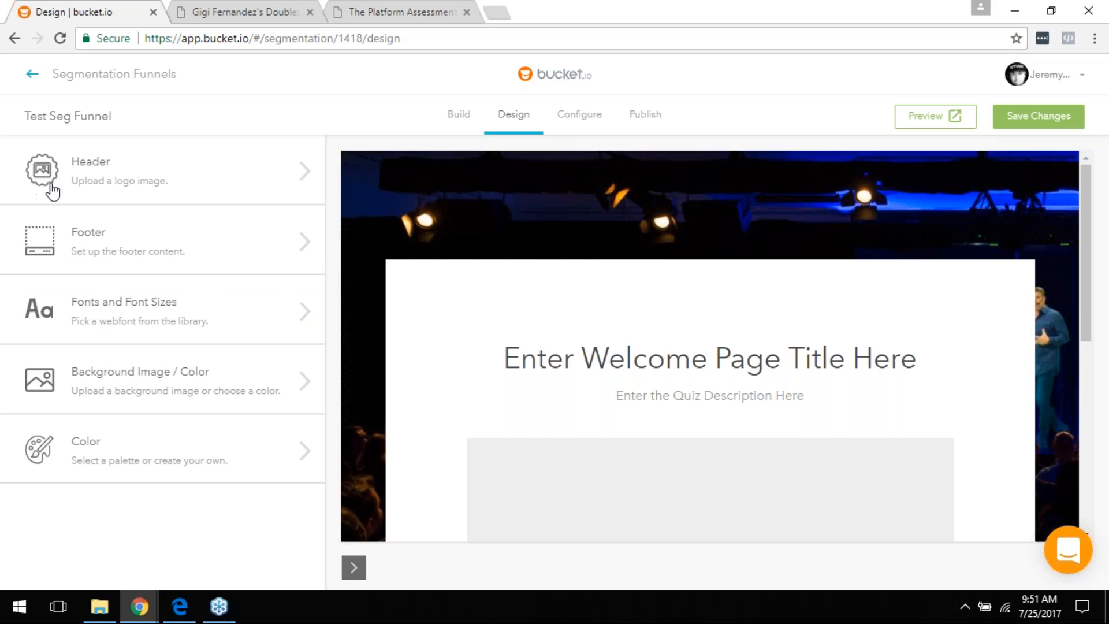
click(601, 116)
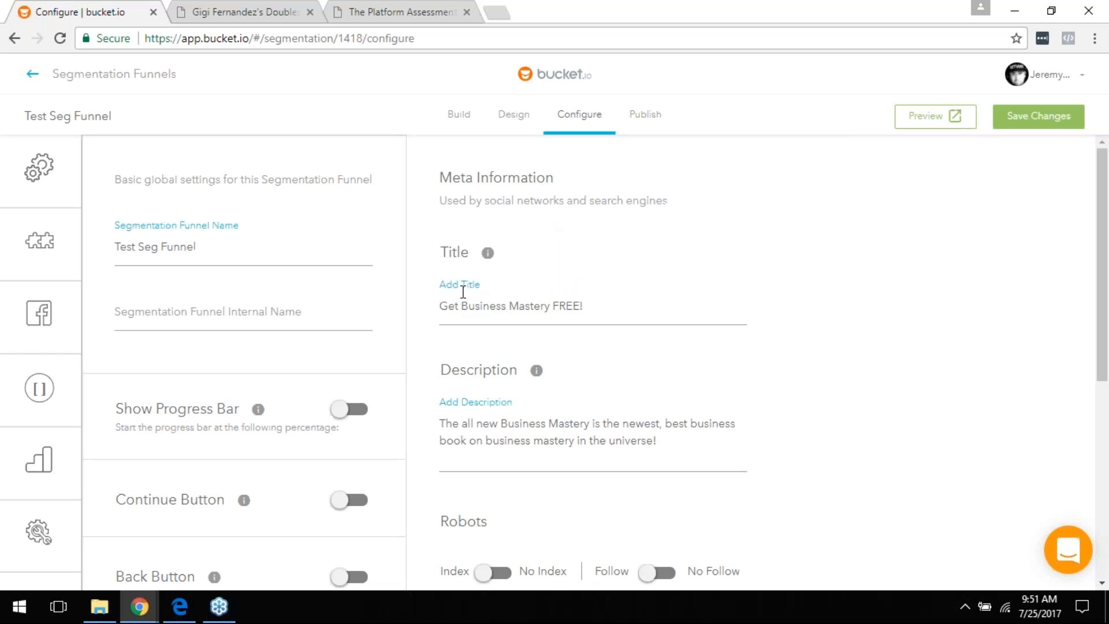
scroll(381, 294, down, 3)
mouse_move(5, 312)
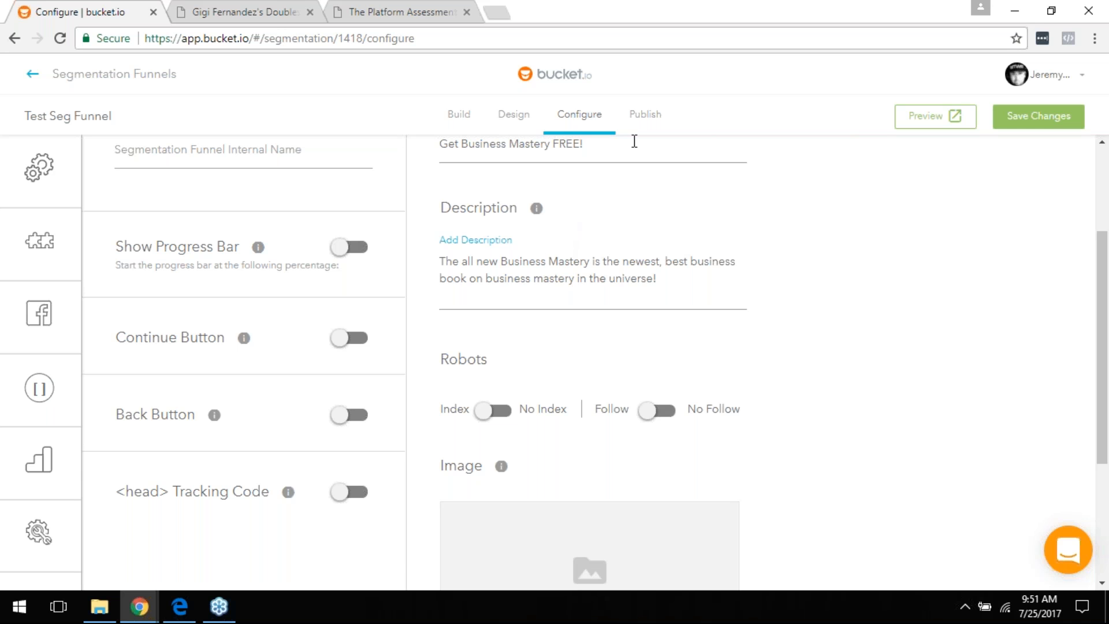
click(647, 118)
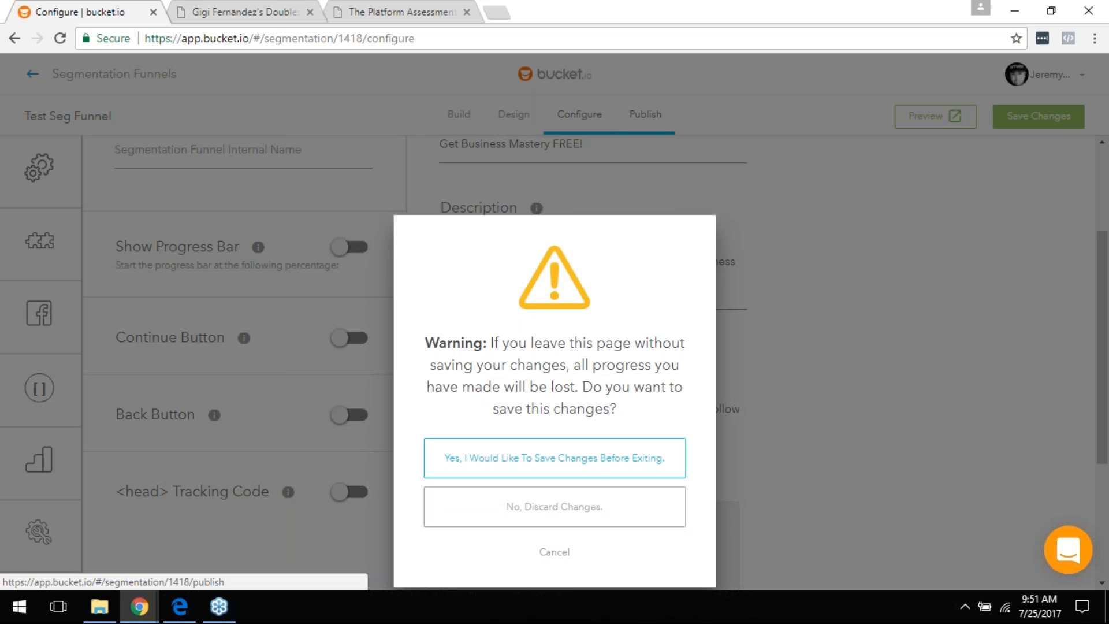
Step: Save the pending changes and review the Publish page with Full Page funnel type
click(554, 502)
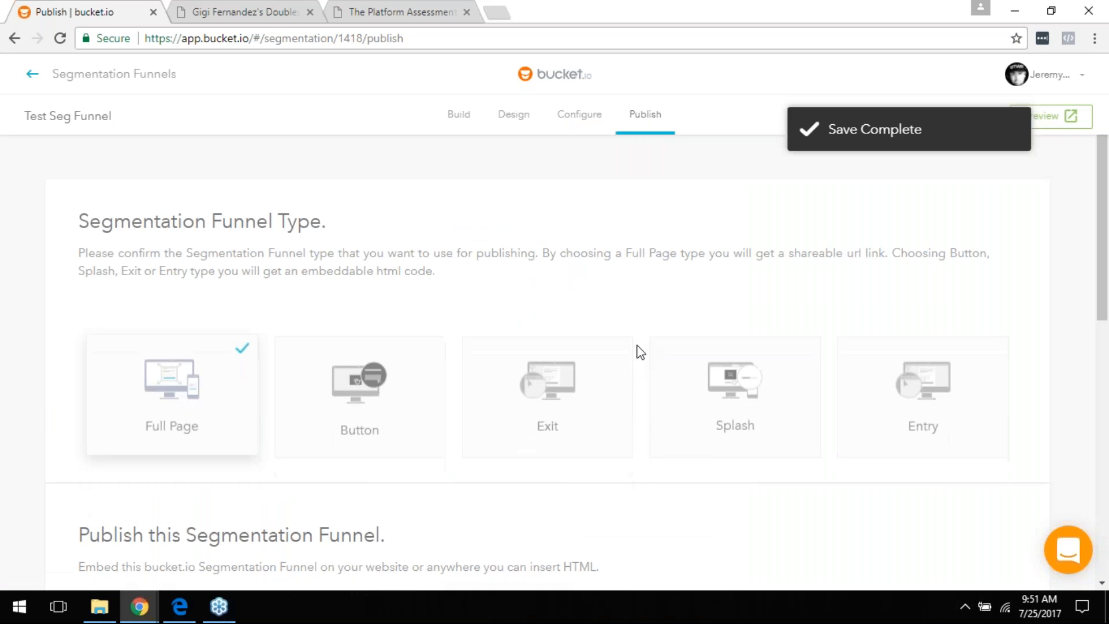
scroll(578, 178, down, 3)
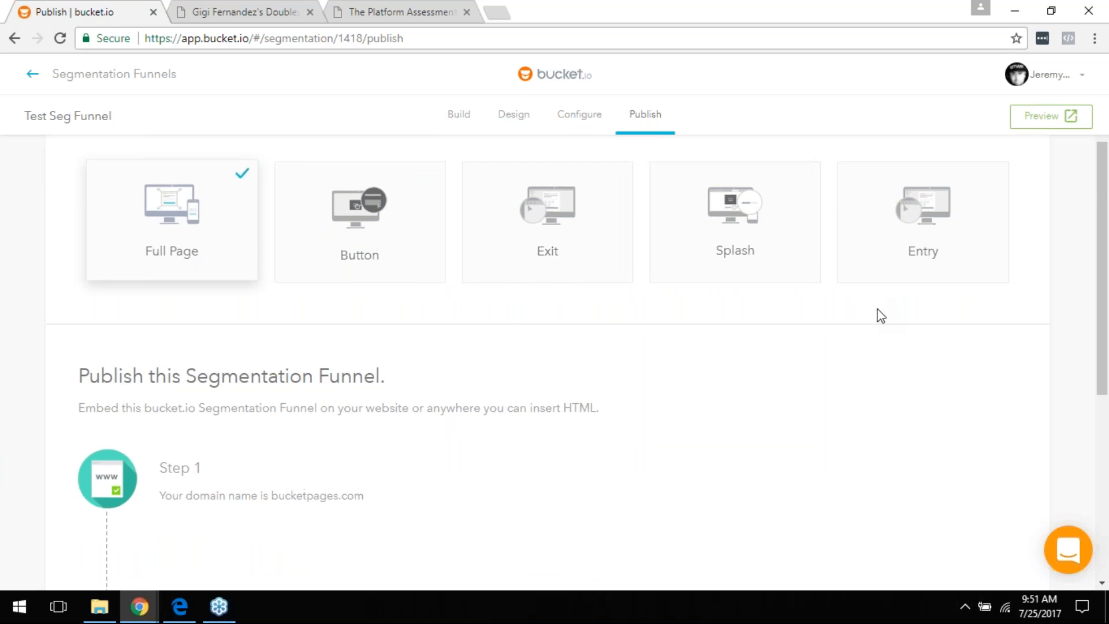
scroll(884, 314, up, 3)
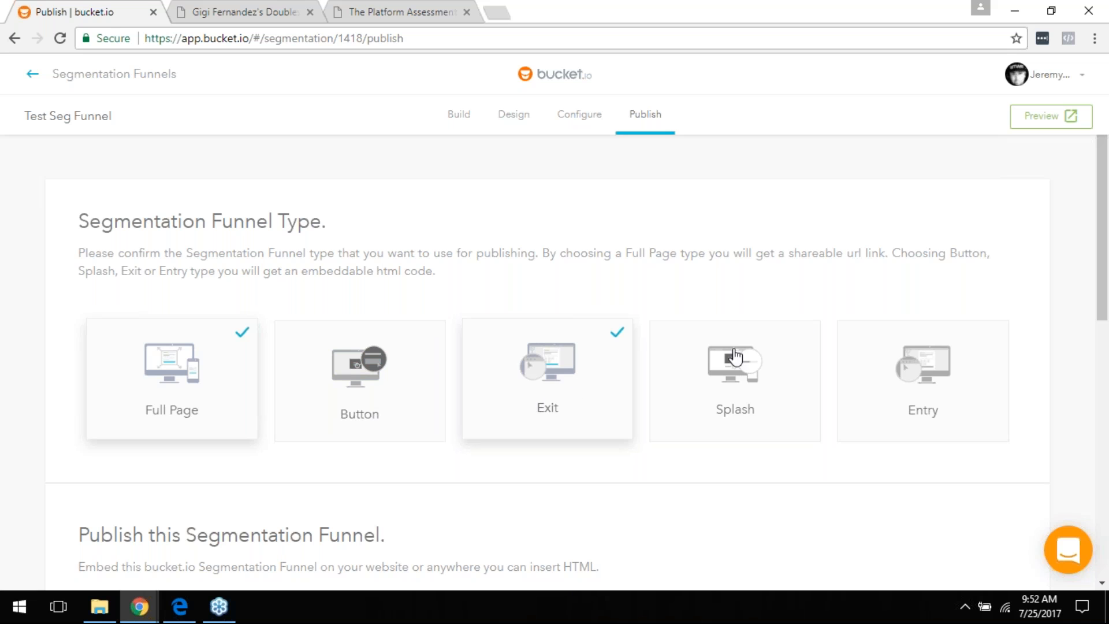
scroll(869, 367, down, 4)
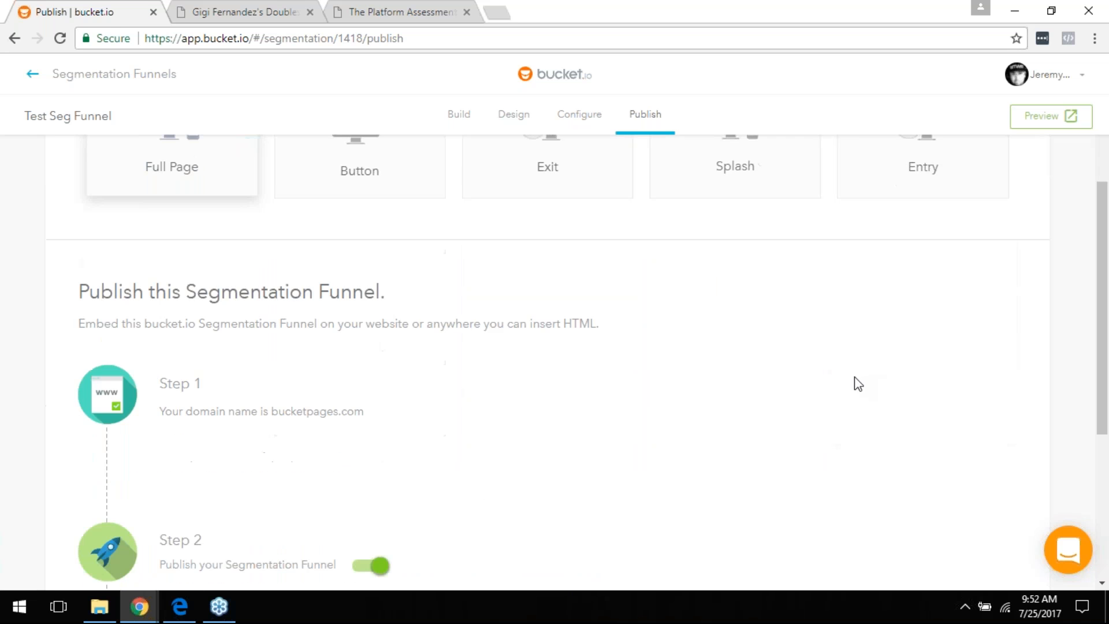
Step: Copy the Step 3 share link and load it in a new tab to view the live FREE BOOK page
scroll(369, 398, down, 3)
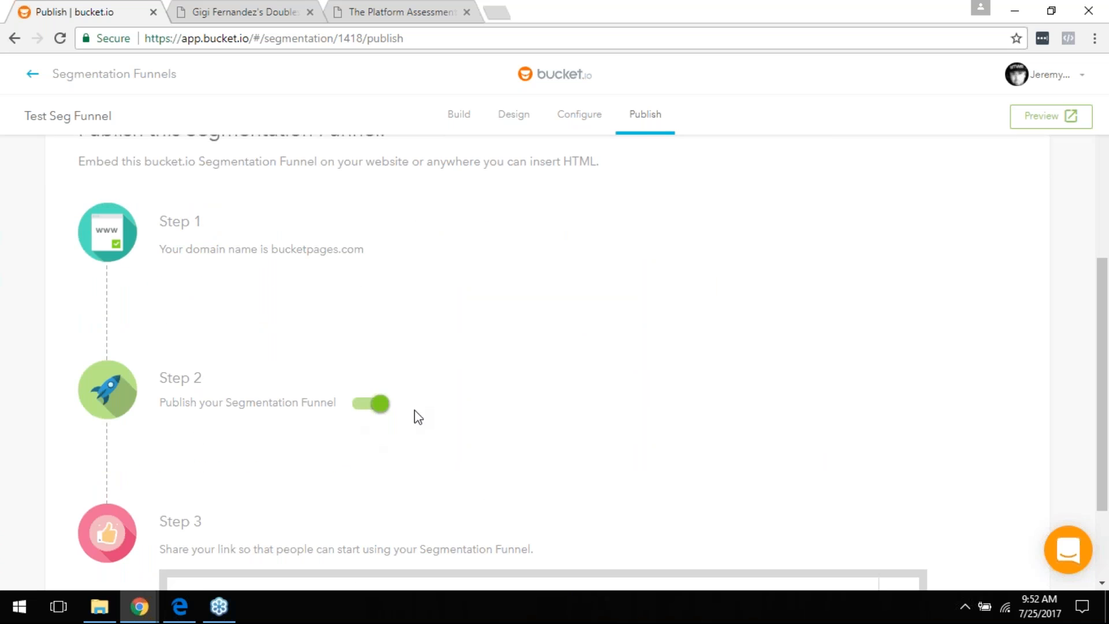
scroll(416, 416, down, 2)
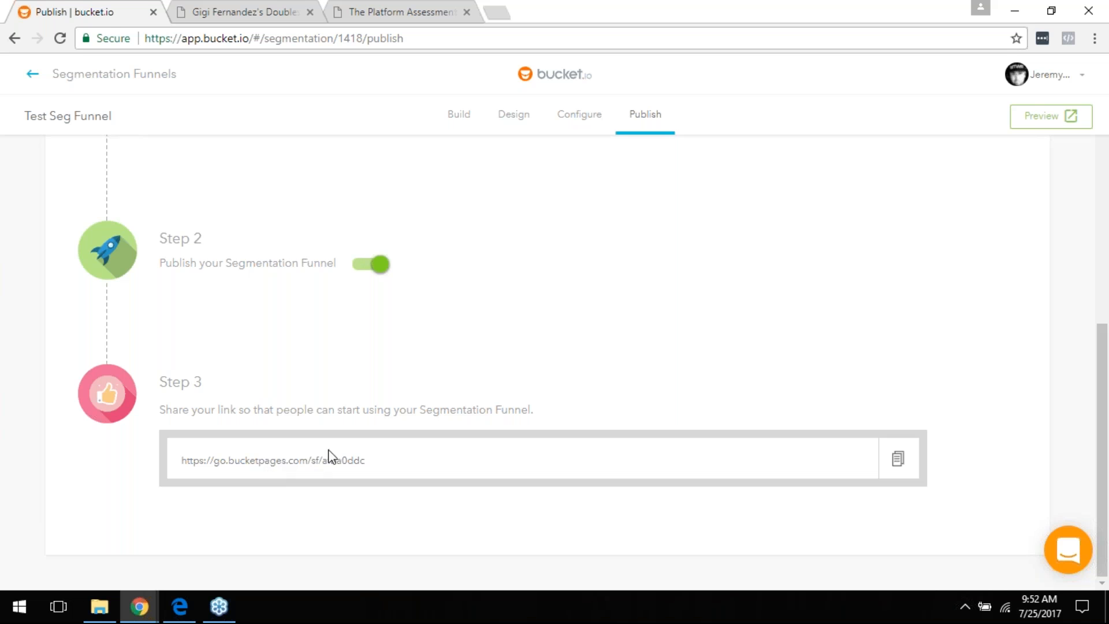
click(898, 460)
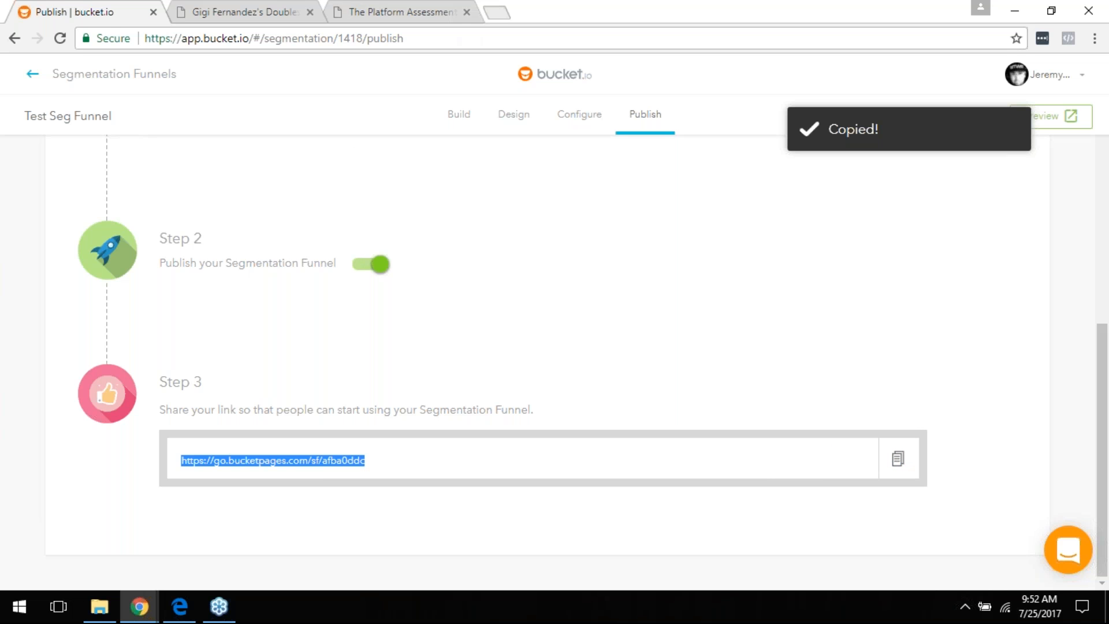
click(497, 12)
key(ctrl+v)
key(Return)
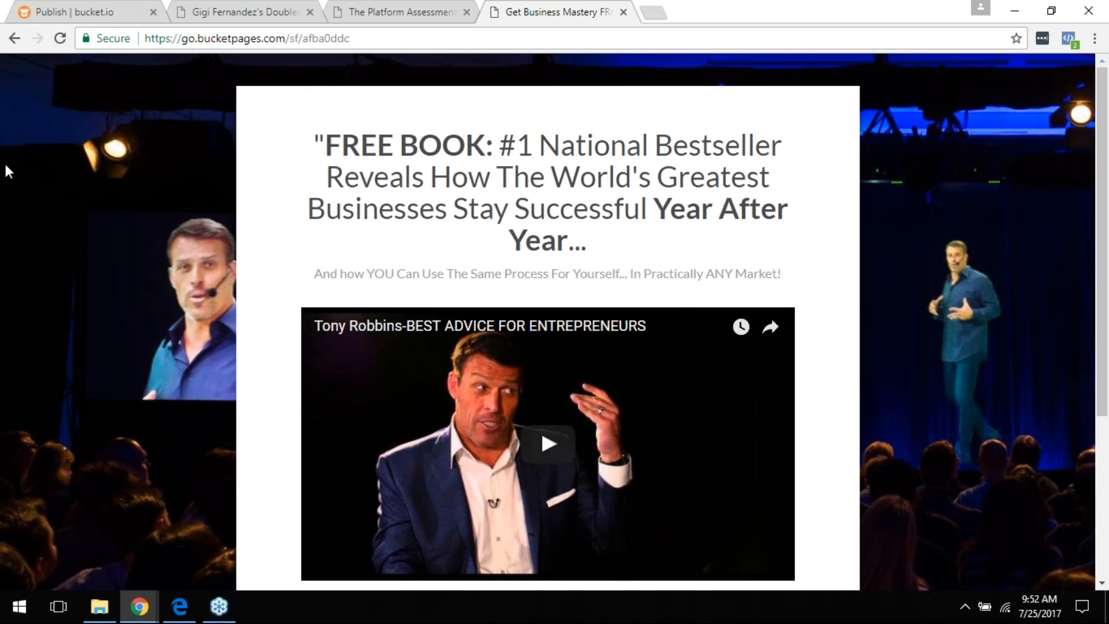
Step: Start the opt-in questions, answering 'Feeling overwhelmed' and then 'Technology'
scroll(681, 299, down, 4)
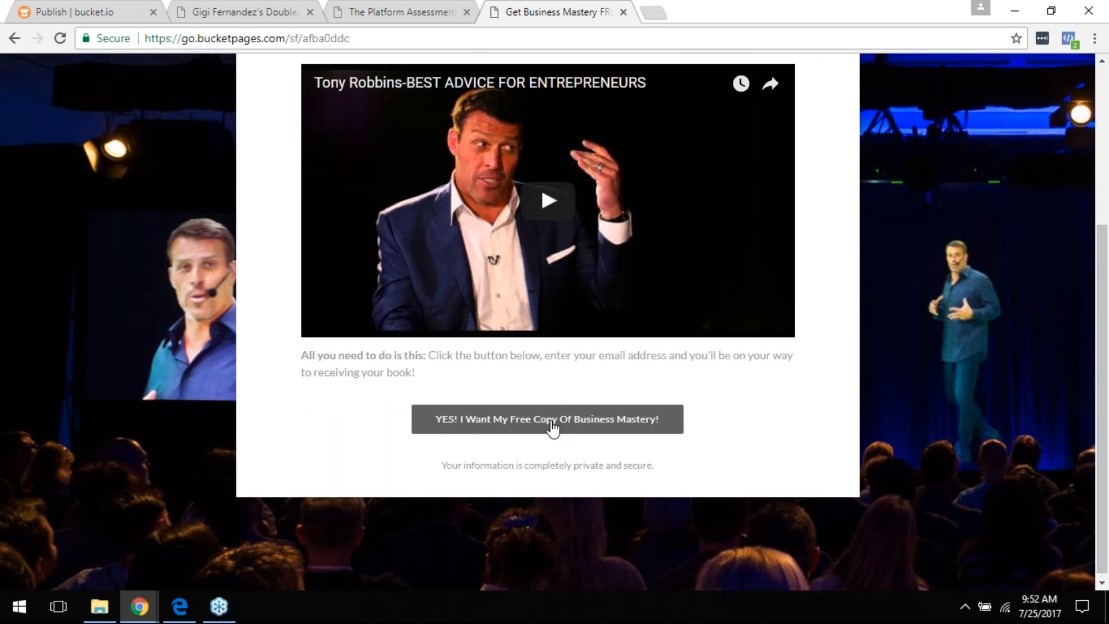
click(553, 426)
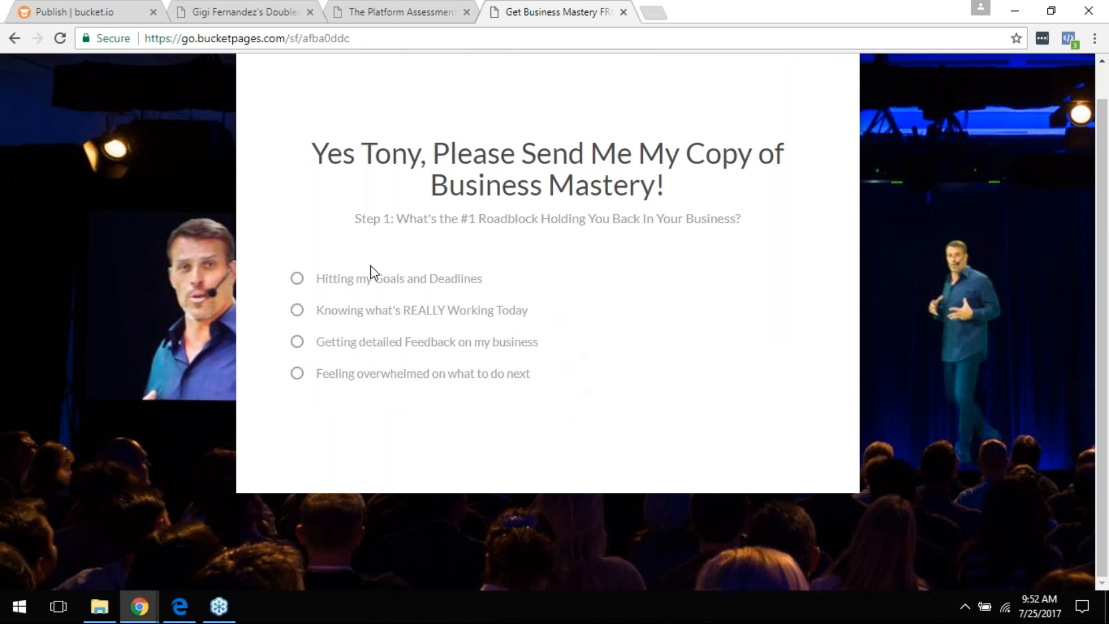
click(355, 375)
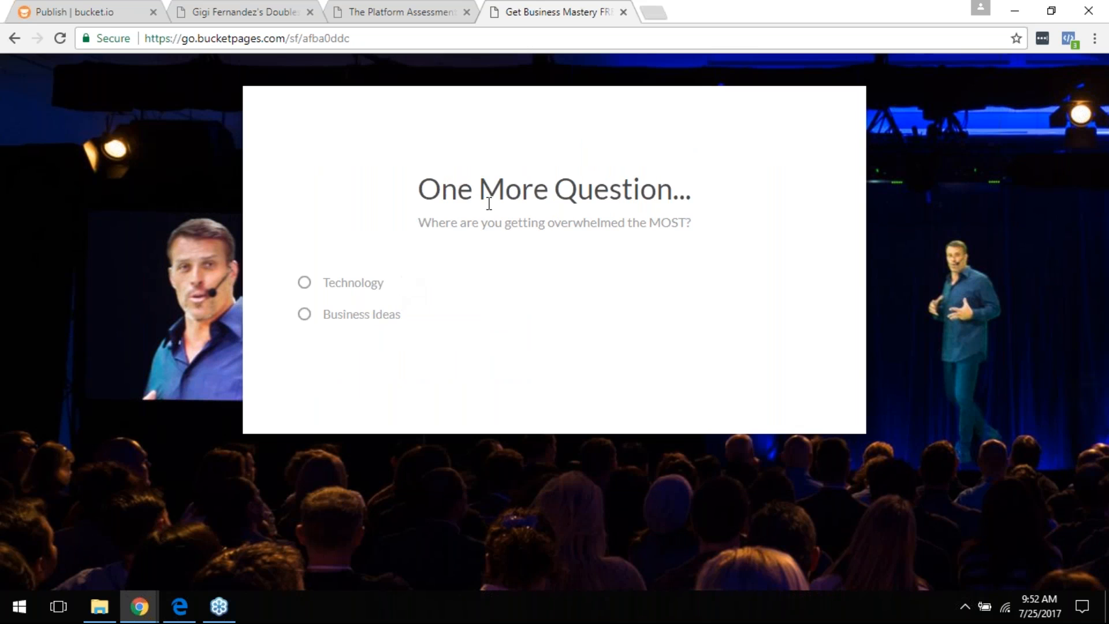
click(346, 284)
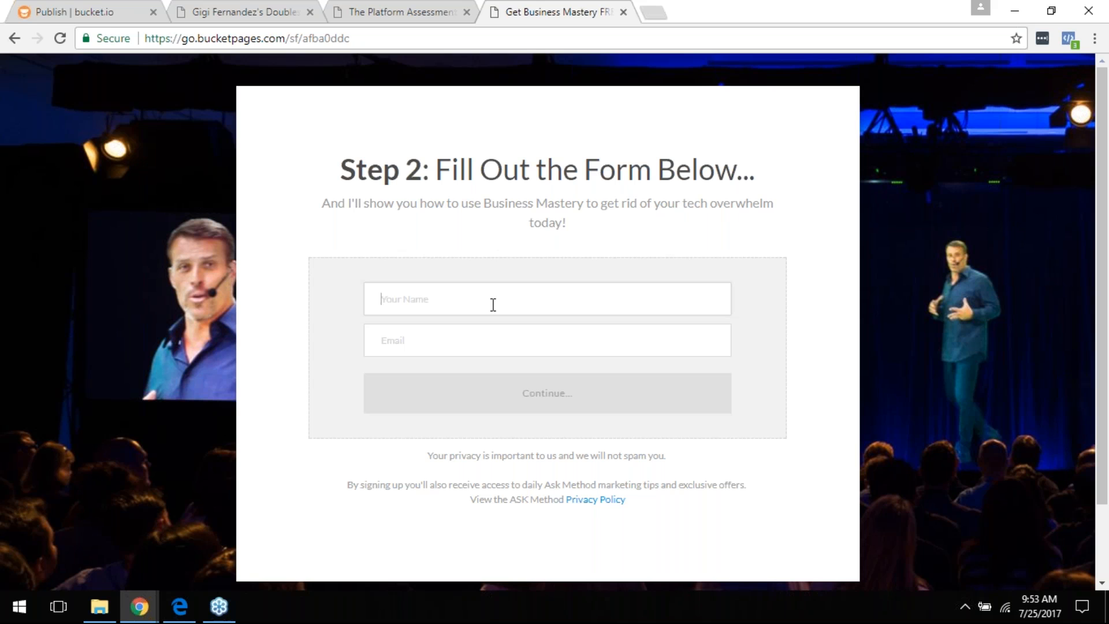
Step: Enter a name in the opt-in form and begin typing an e-mail address
text(Tony)
key(Tab)
text(t@)
Step: Submit the form, browse the 'Your Copy of Business Mastery Is On Its Way!' page, then return to Publish
click(548, 393)
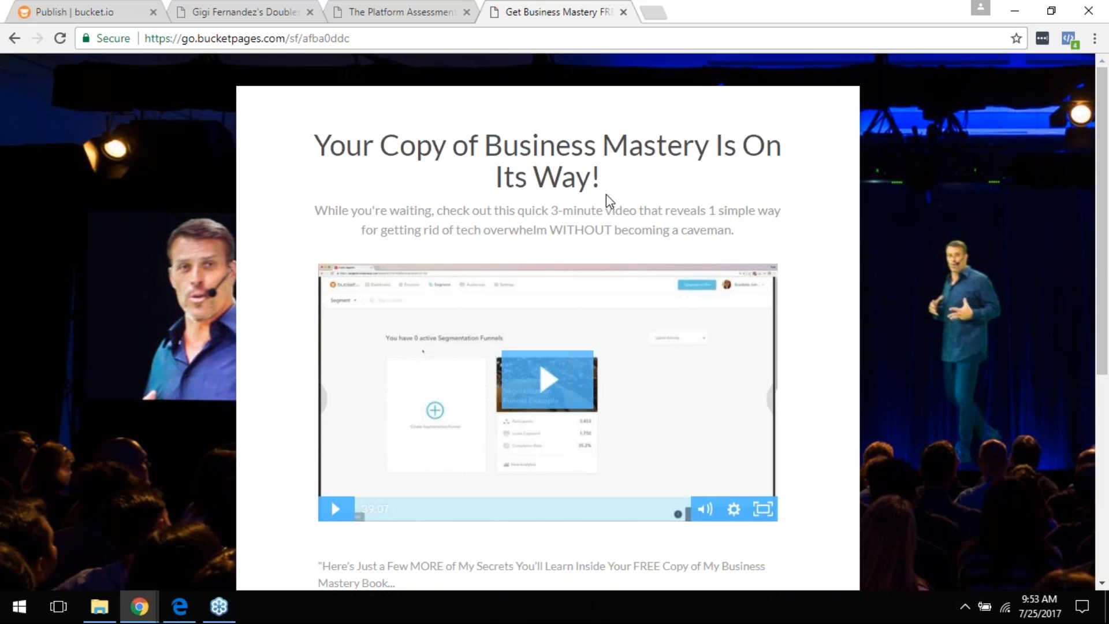
scroll(660, 389, down, 6)
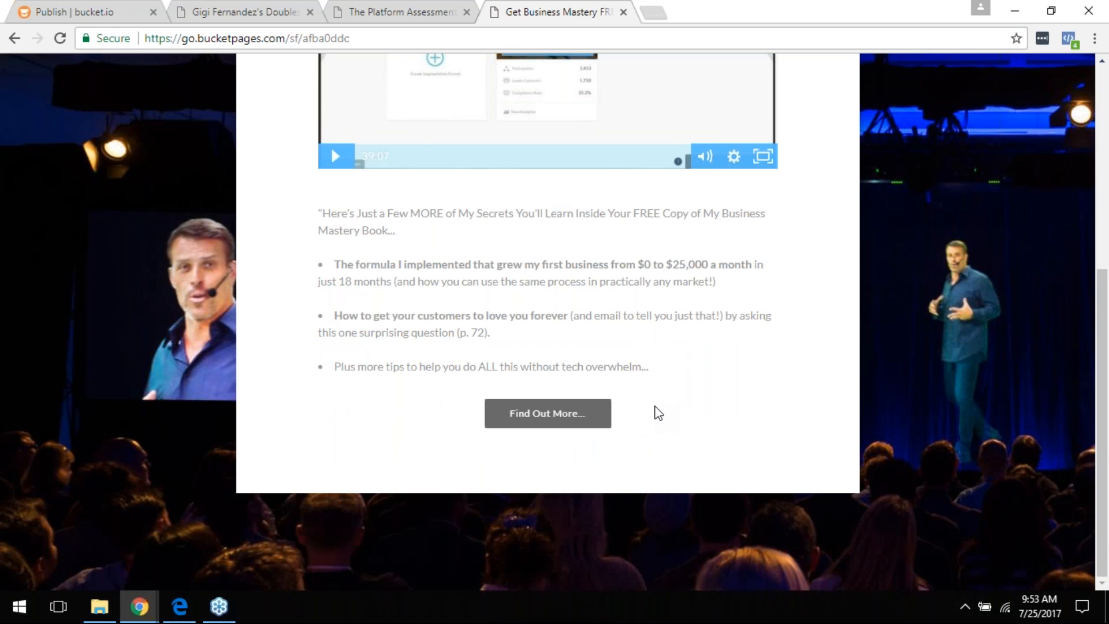
scroll(657, 413, up, 6)
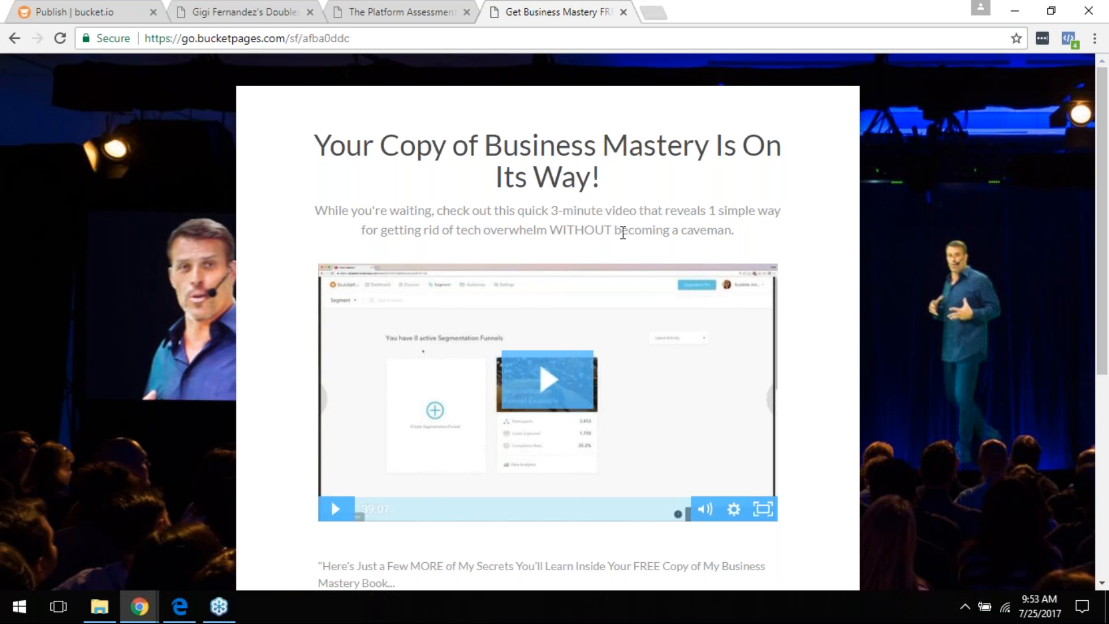
scroll(757, 286, down, 6)
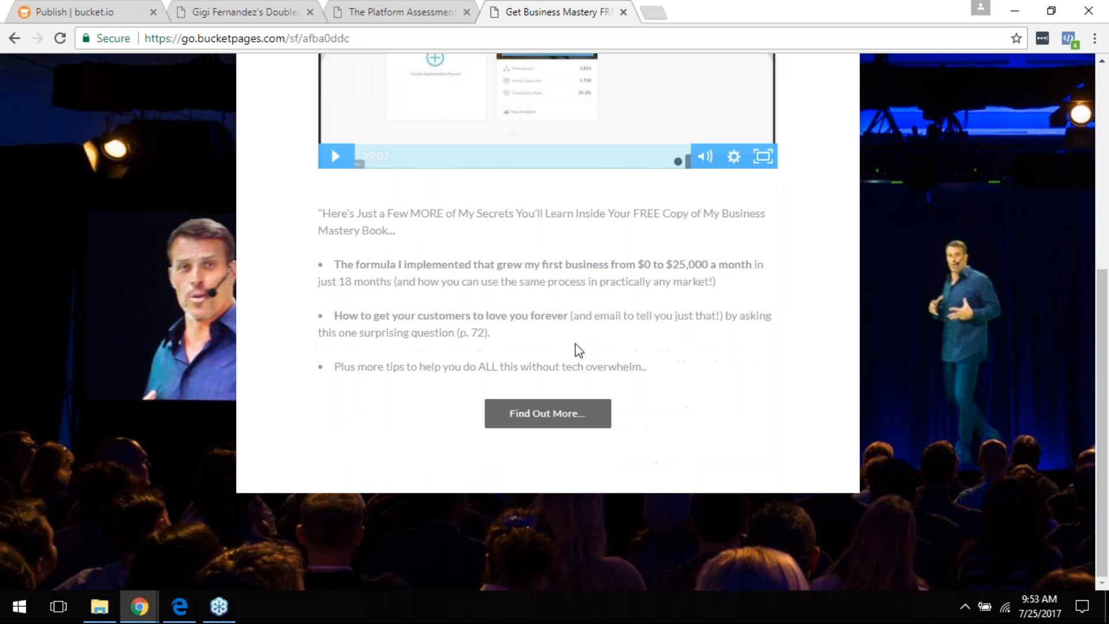
scroll(575, 350, up, 6)
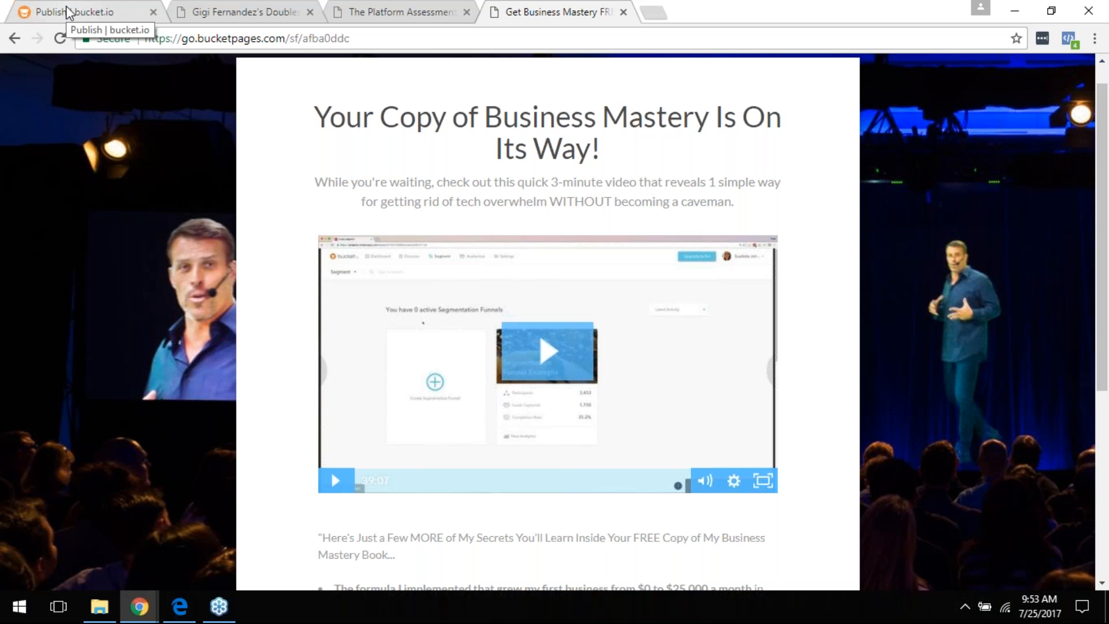
click(90, 12)
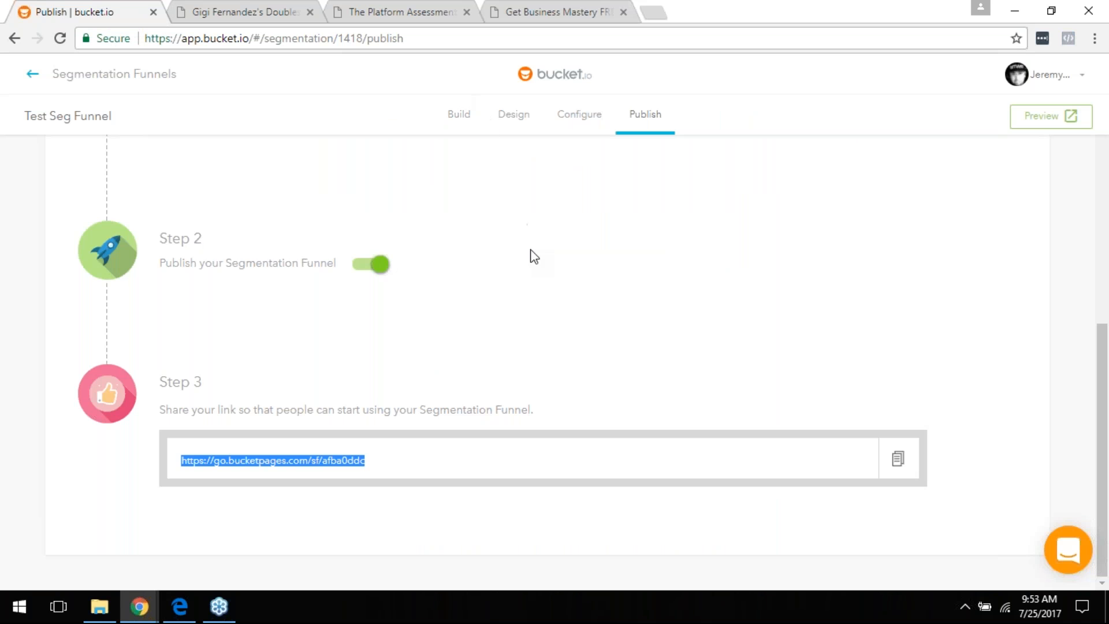
Step: Leave the publish page and show the 'Segmentation Funnel Reports' slide of the Getting Started with Bucket deck
scroll(634, 376, up, 10)
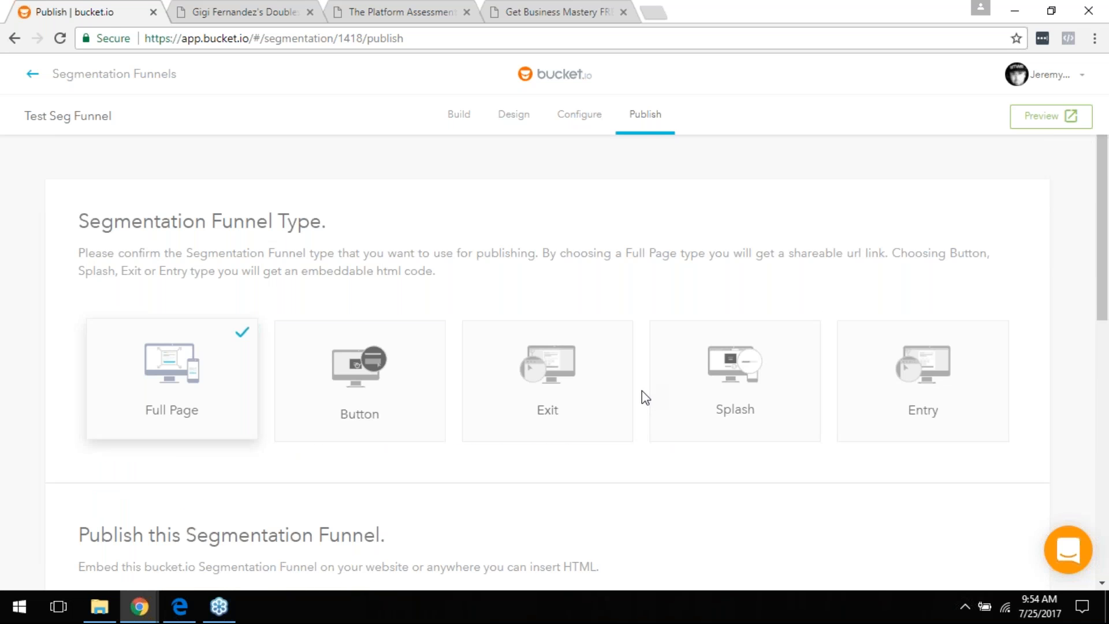
click(180, 607)
scroll(344, 393, down, 10)
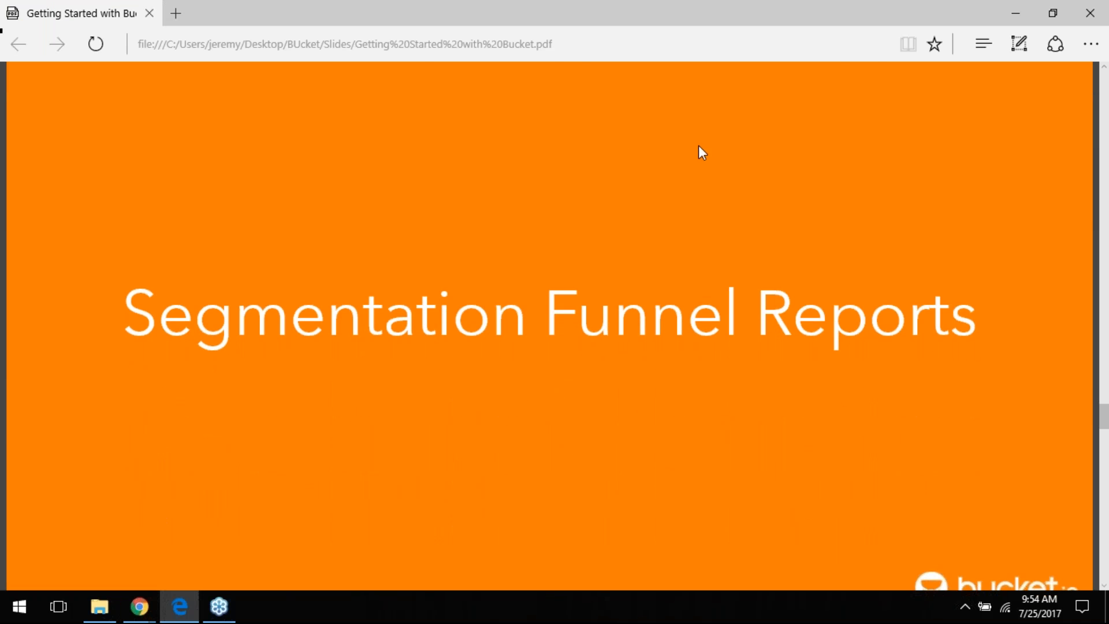
Step: Advance the slides to 'Demo' and close the extra Connect an Account browser window
scroll(597, 254, down, 10)
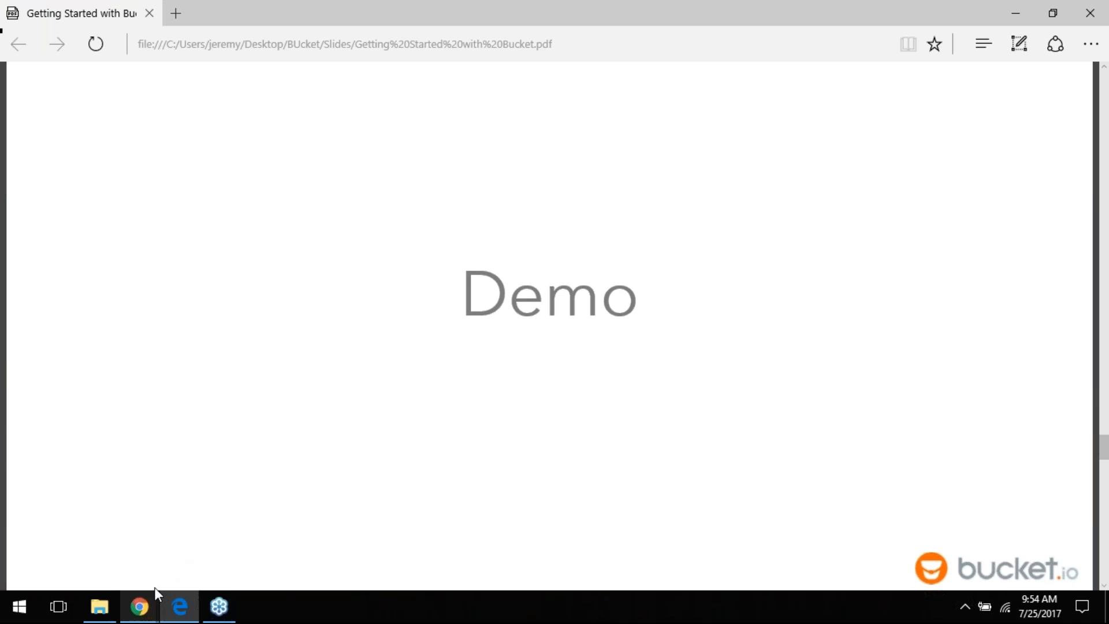
mouse_move(140, 606)
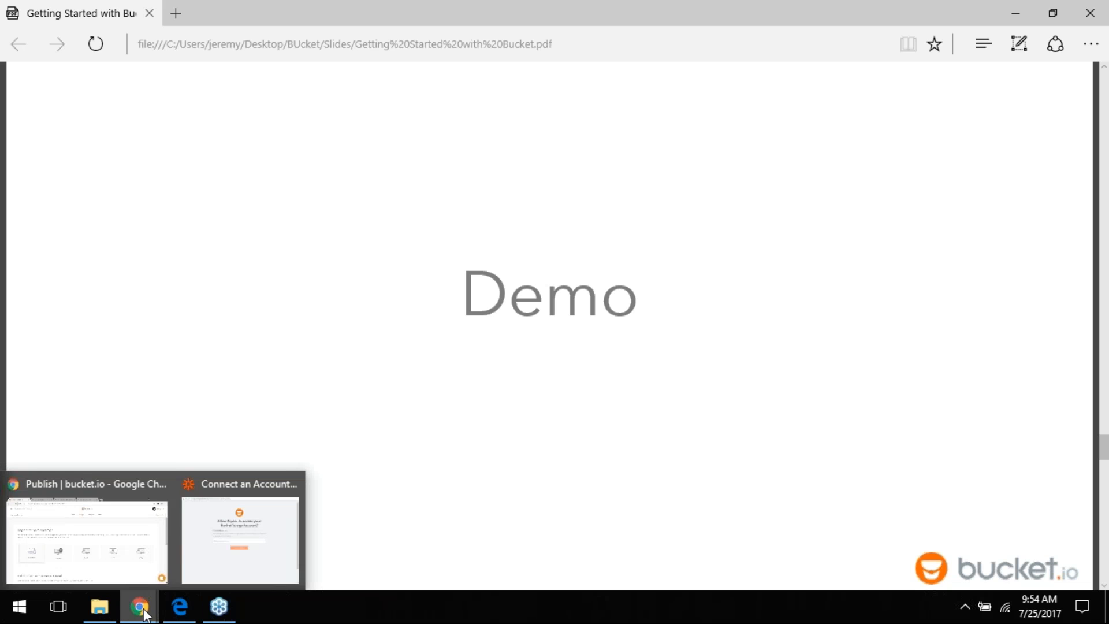
click(293, 485)
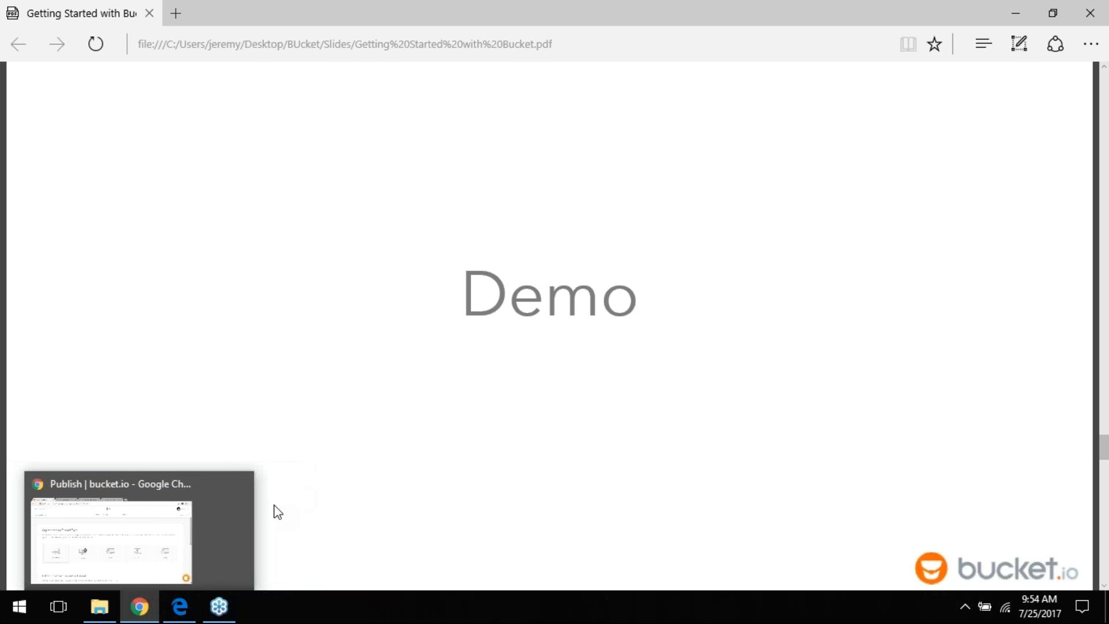
Step: Bring the Test Seg Funnel publish page back to the front
click(131, 552)
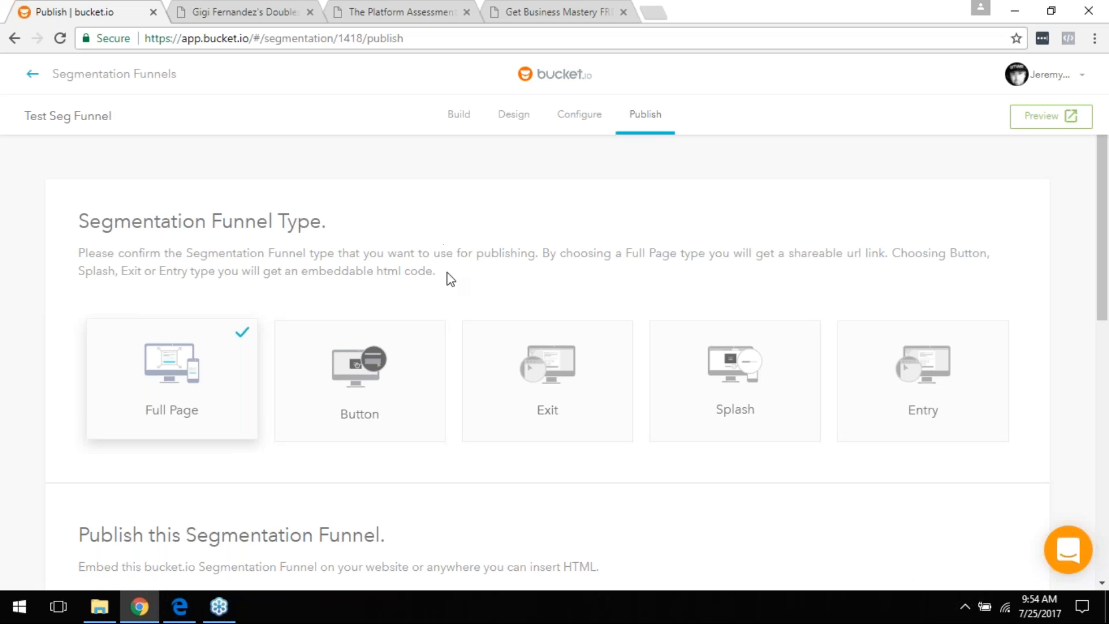
scroll(447, 278, down, 1)
scroll(451, 279, up, 1)
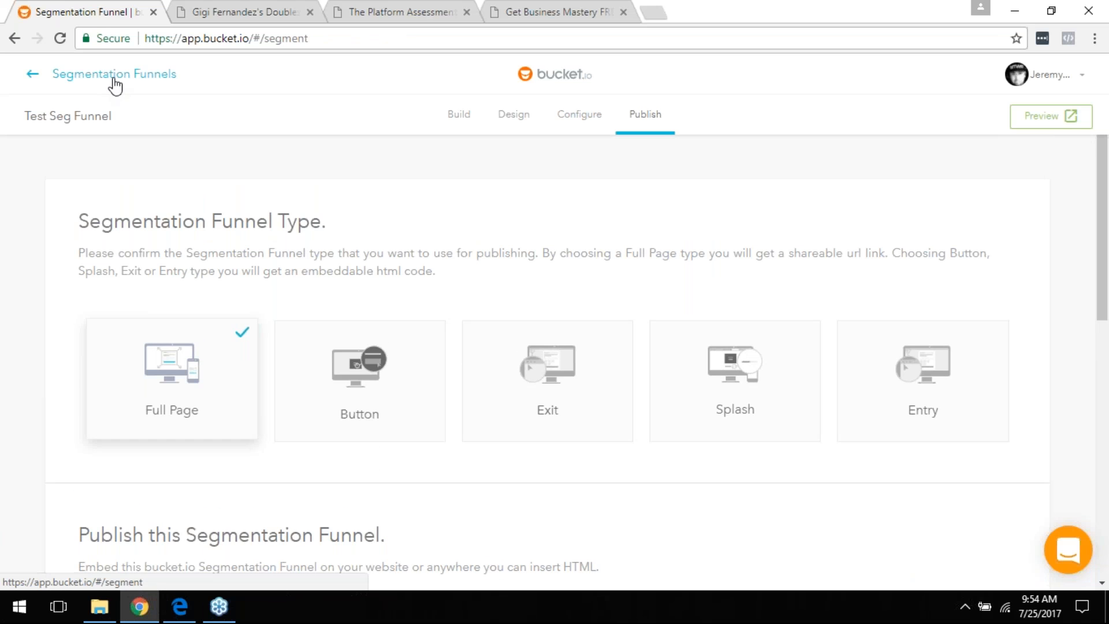
Step: Go back to the Segmentation Funnels list and scroll down to the Webinar 7-18 card
click(113, 75)
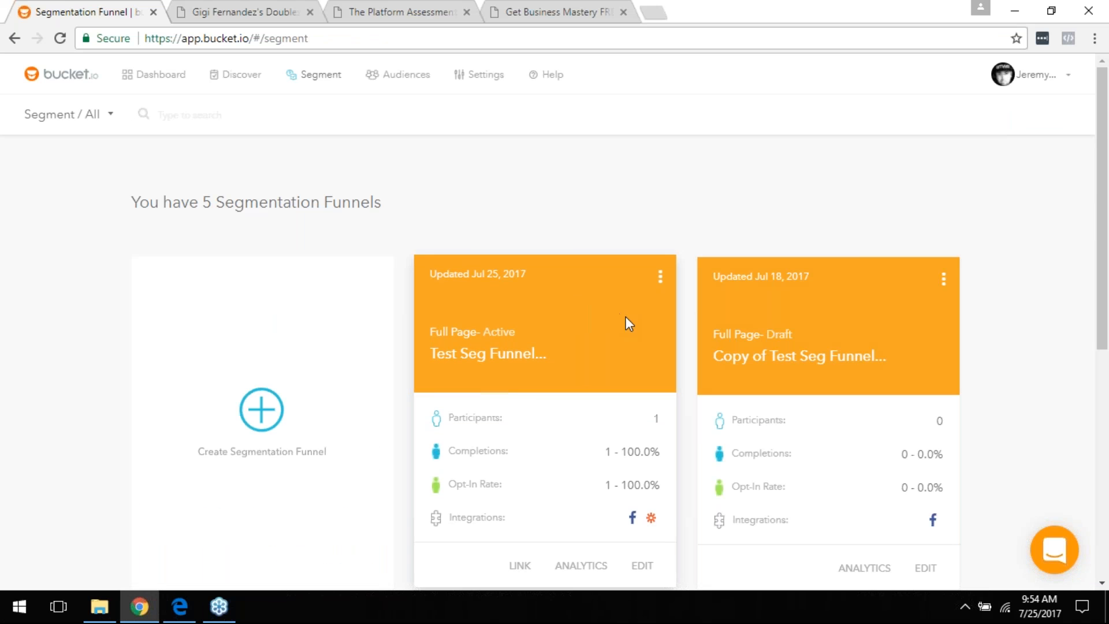
scroll(621, 317, down, 1)
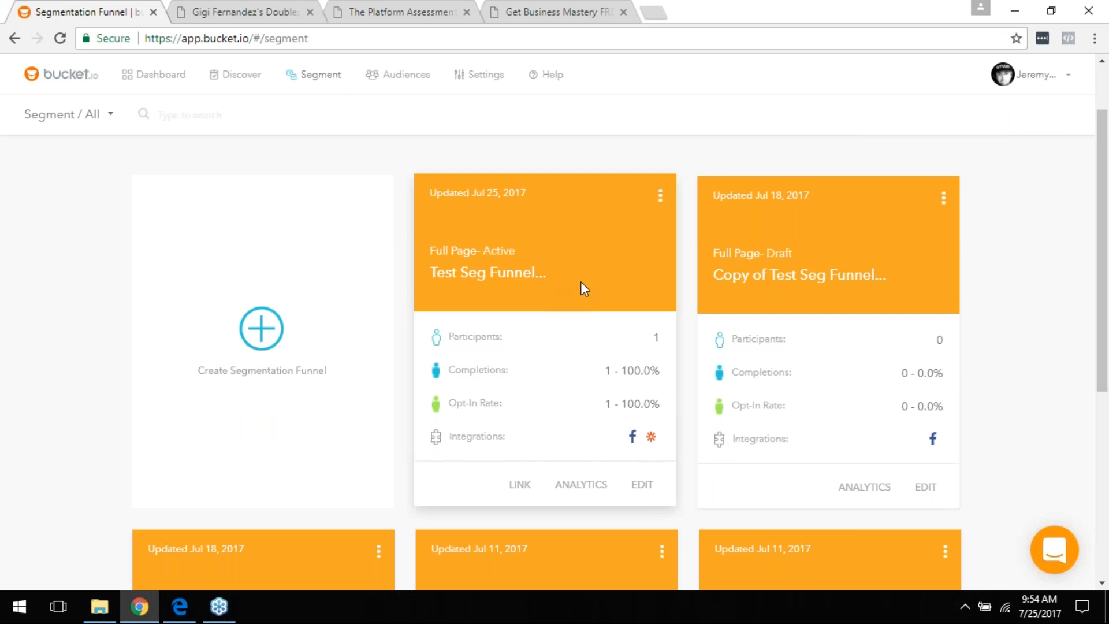
scroll(803, 341, down, 1)
scroll(750, 356, down, 3)
scroll(797, 318, down, 3)
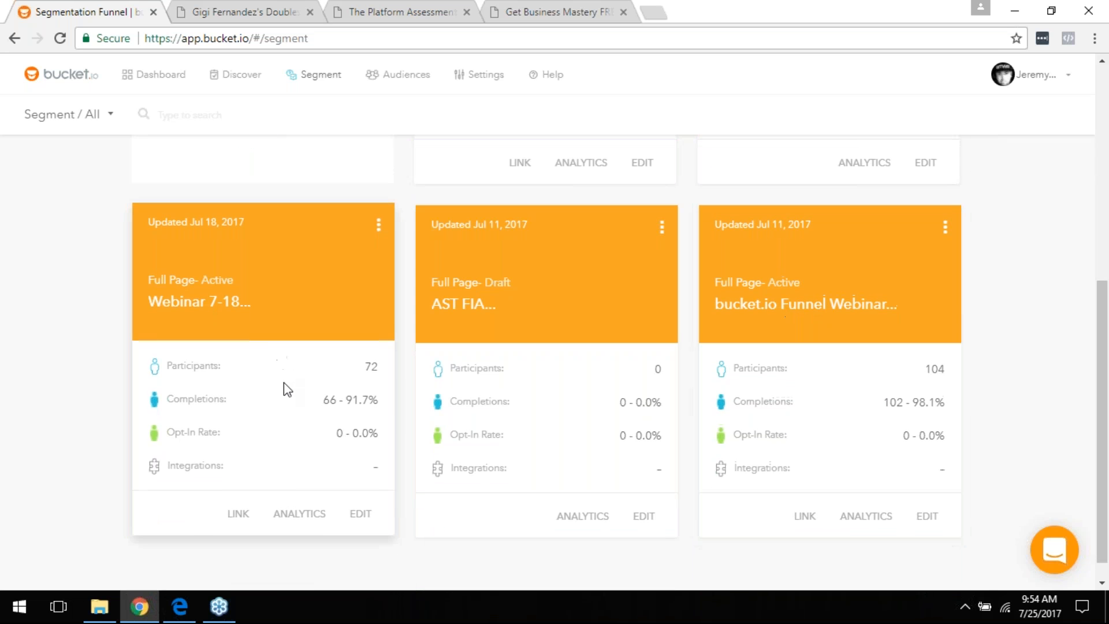
scroll(286, 391, down, 1)
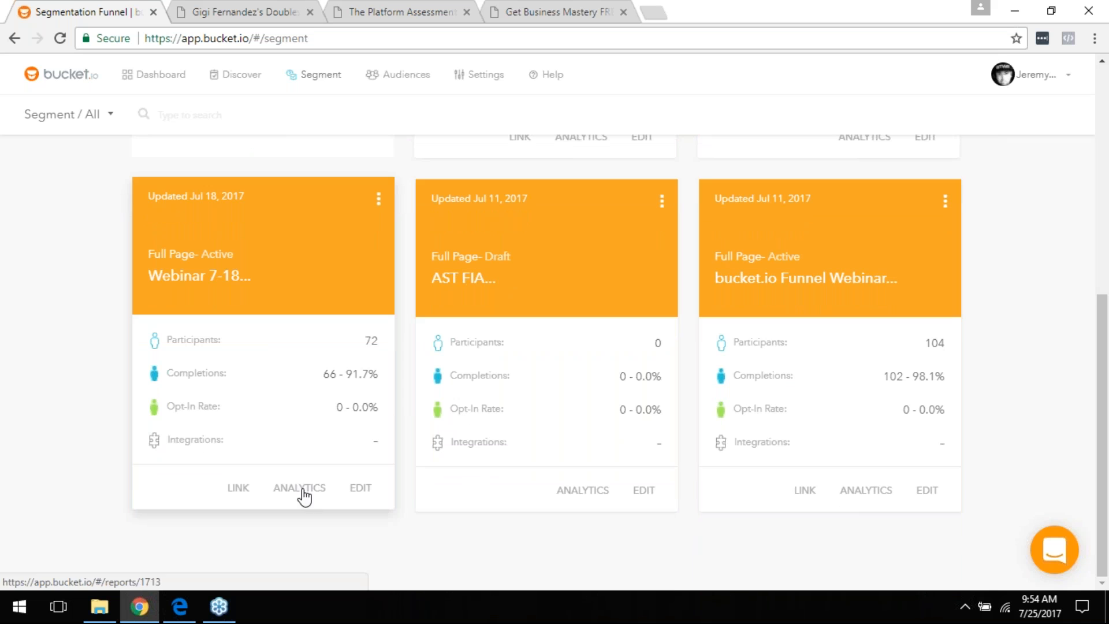
Step: Open Webinar 7-18 analytics and review its Stats: 72 participants, 91.7% completions, 0.0% opt-in
click(300, 493)
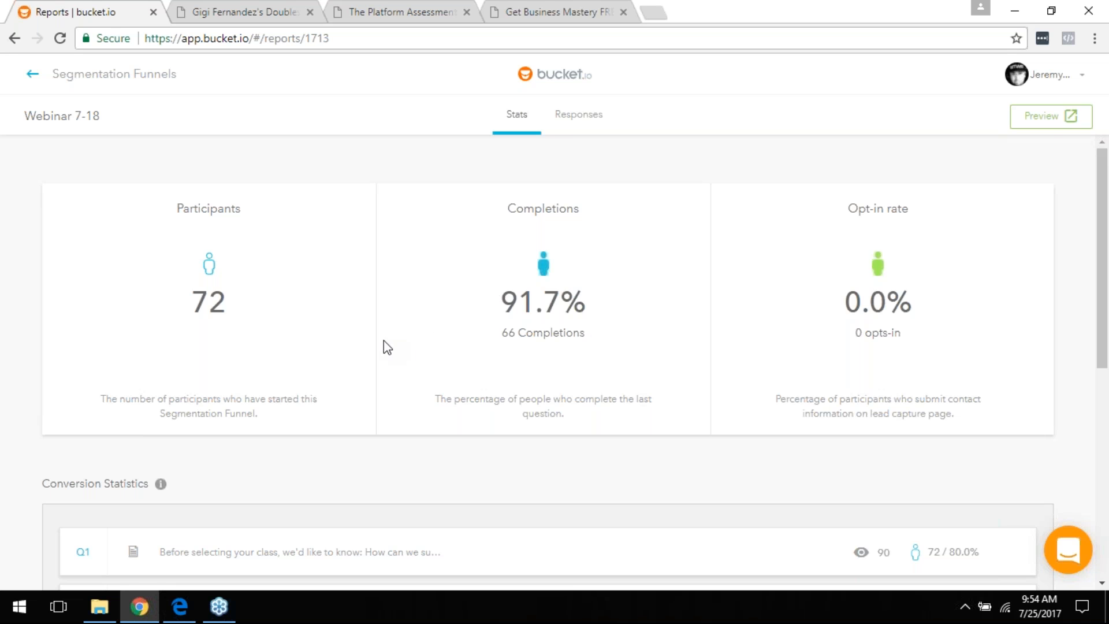
scroll(372, 339, down, 4)
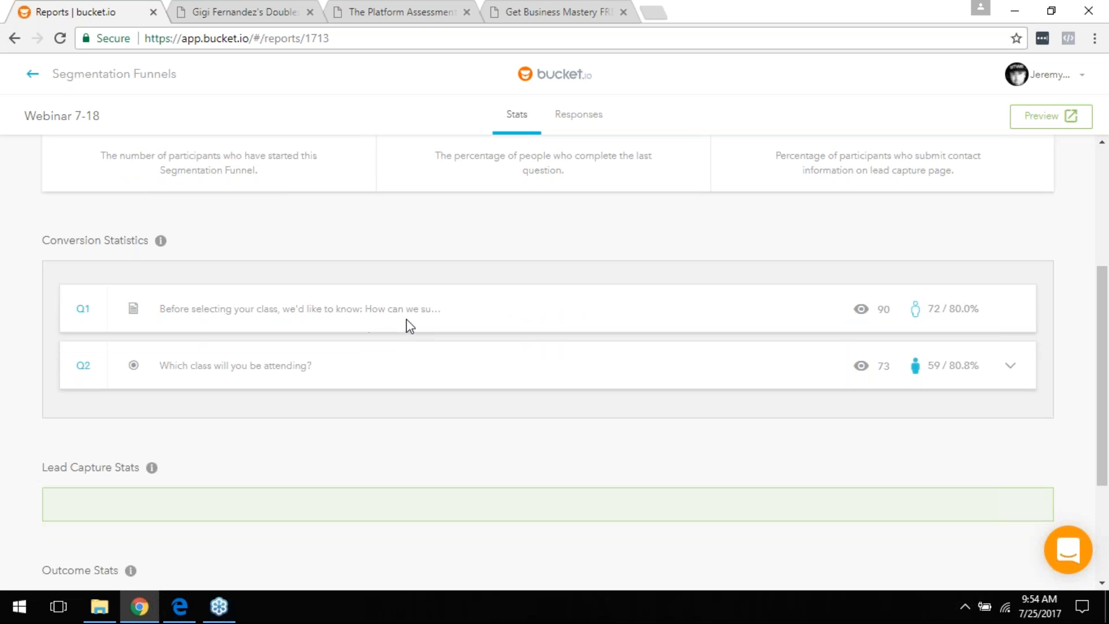
scroll(760, 388, up, 4)
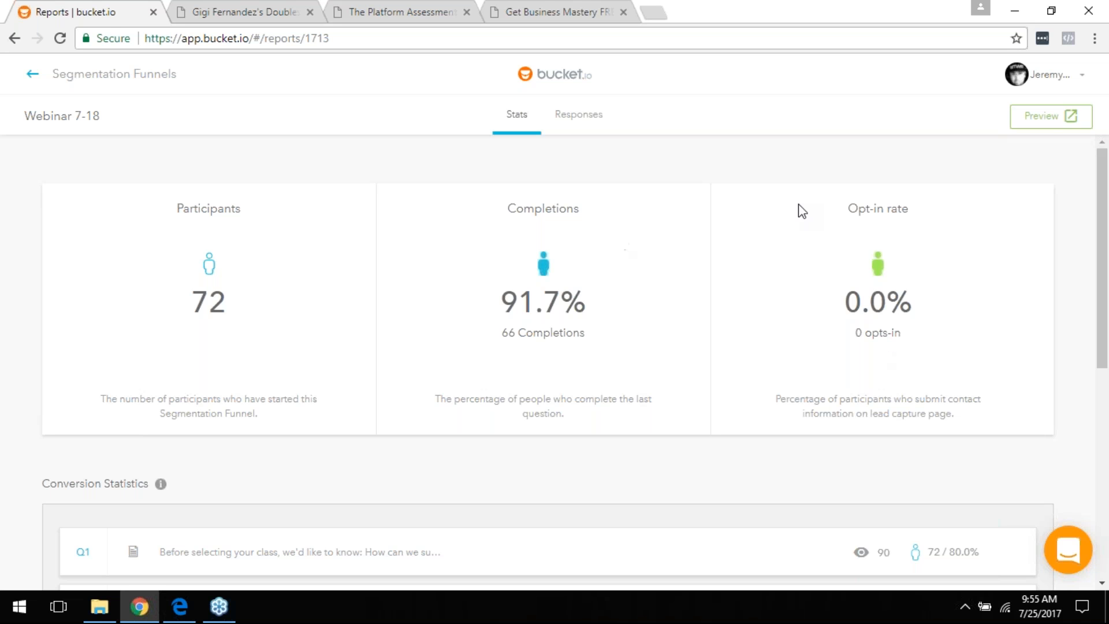
scroll(878, 303, down, 3)
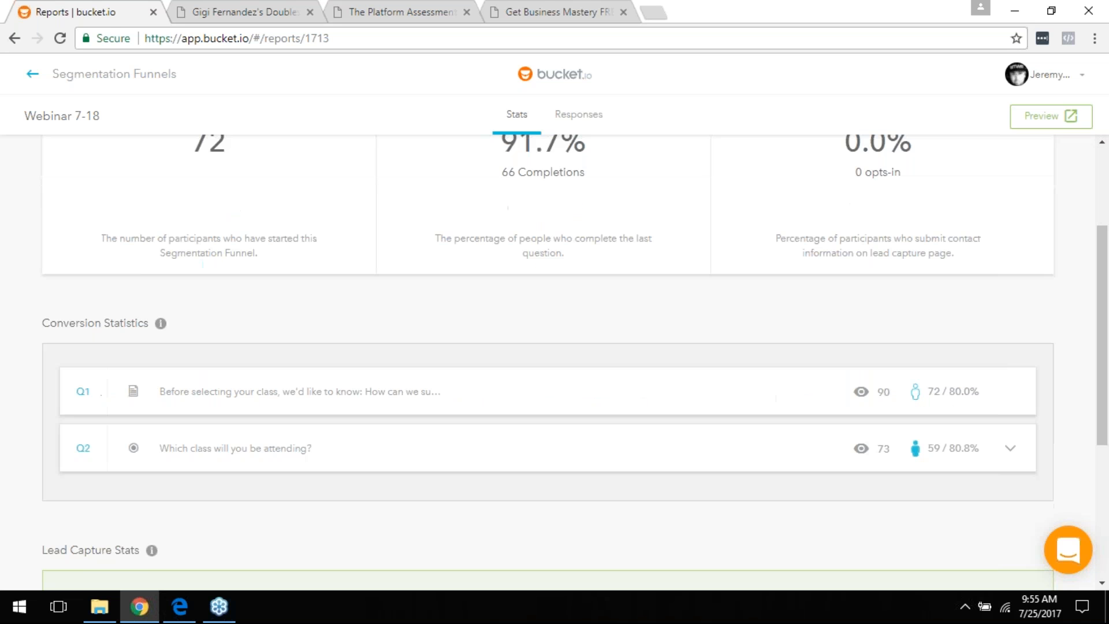
scroll(877, 312, up, 3)
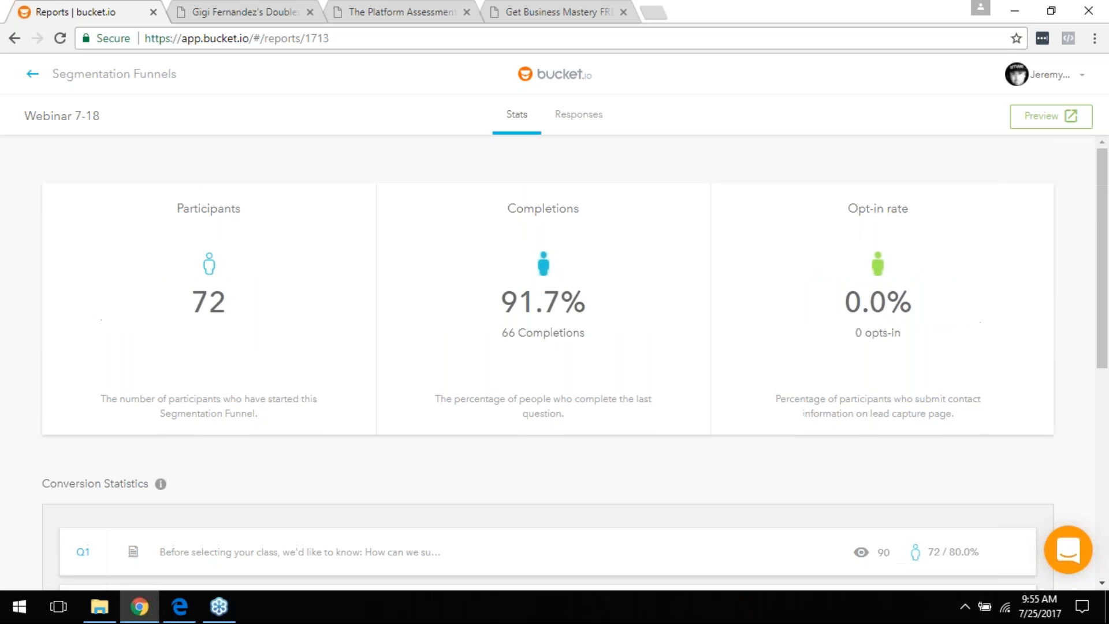
scroll(876, 315, down, 3)
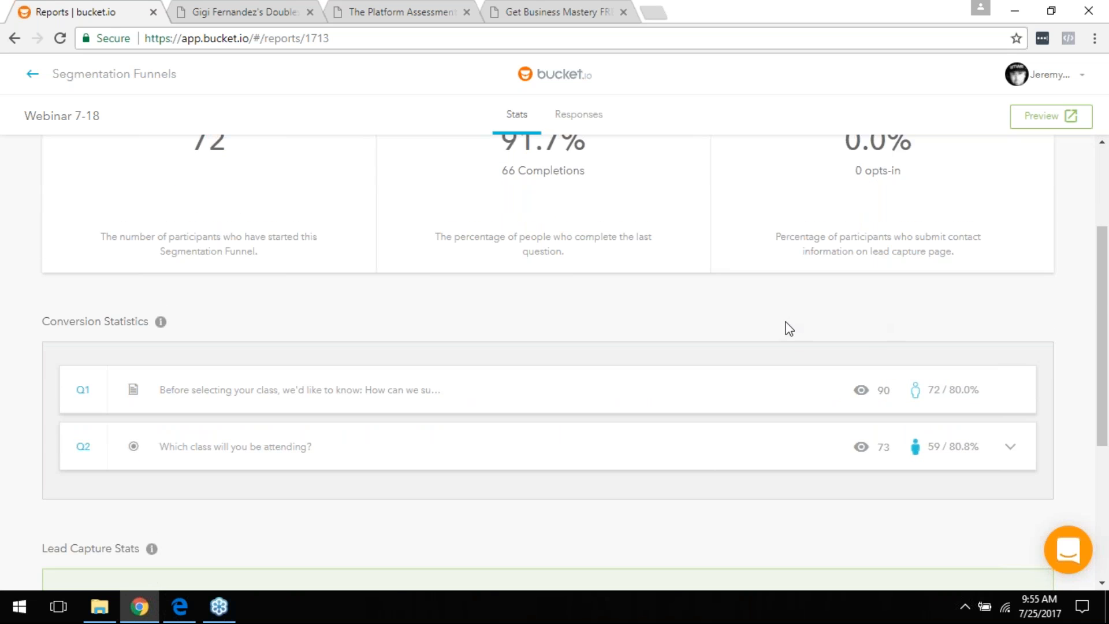
Step: Review Webinar 7-18 outcome stats (FB Pixel 39, Get Started 22), then return to Segmentation Funnels
scroll(787, 327, down, 3)
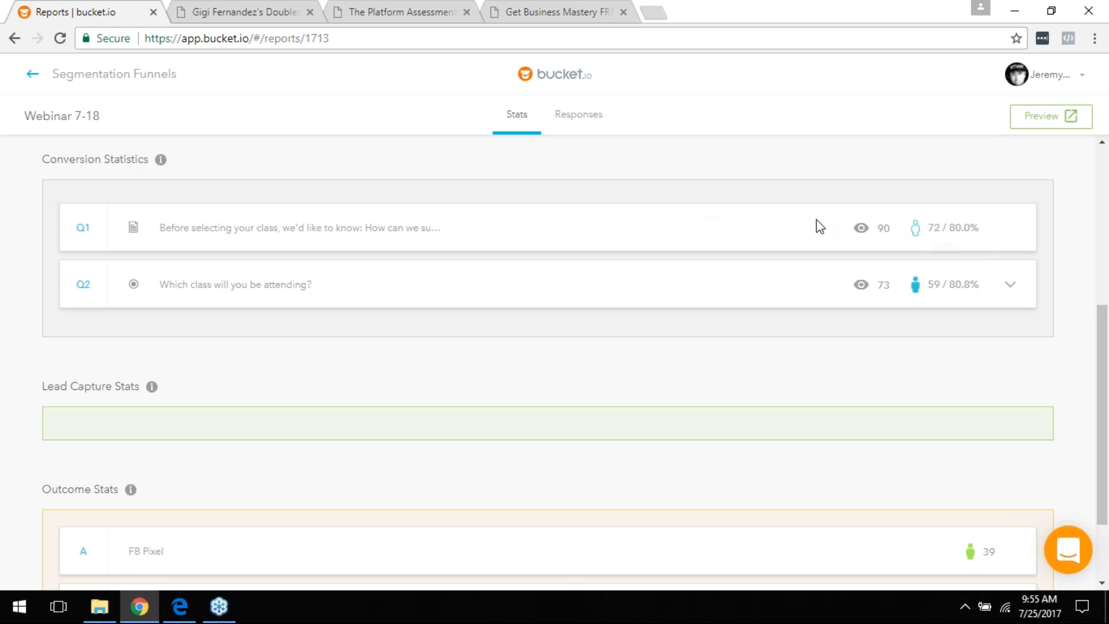
scroll(924, 258, down, 1)
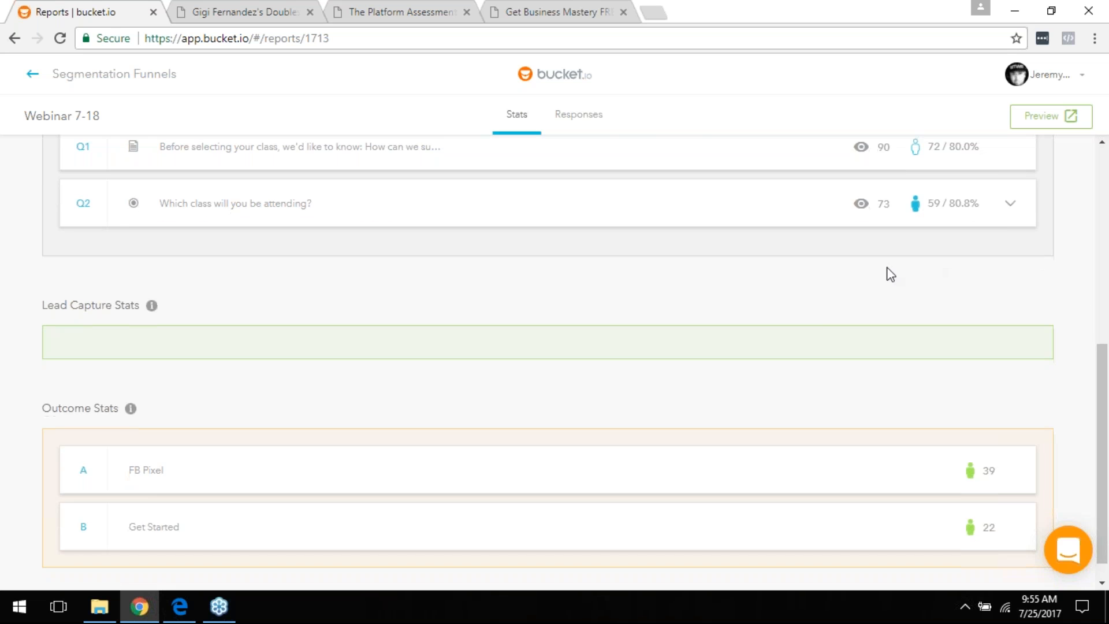
scroll(815, 326, up, 2)
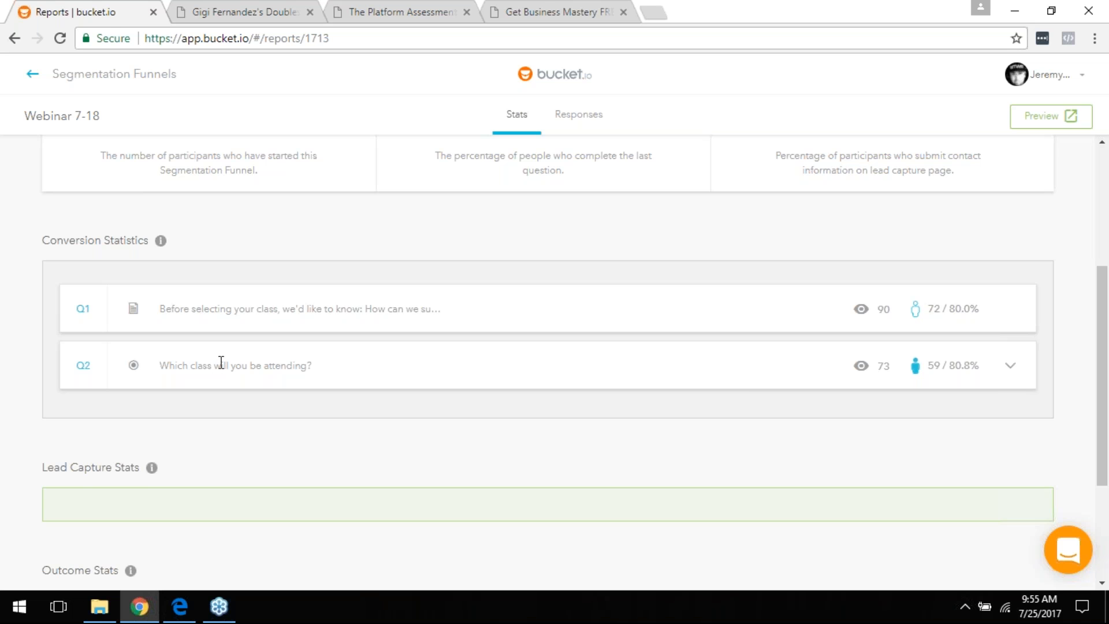
scroll(782, 448, down, 3)
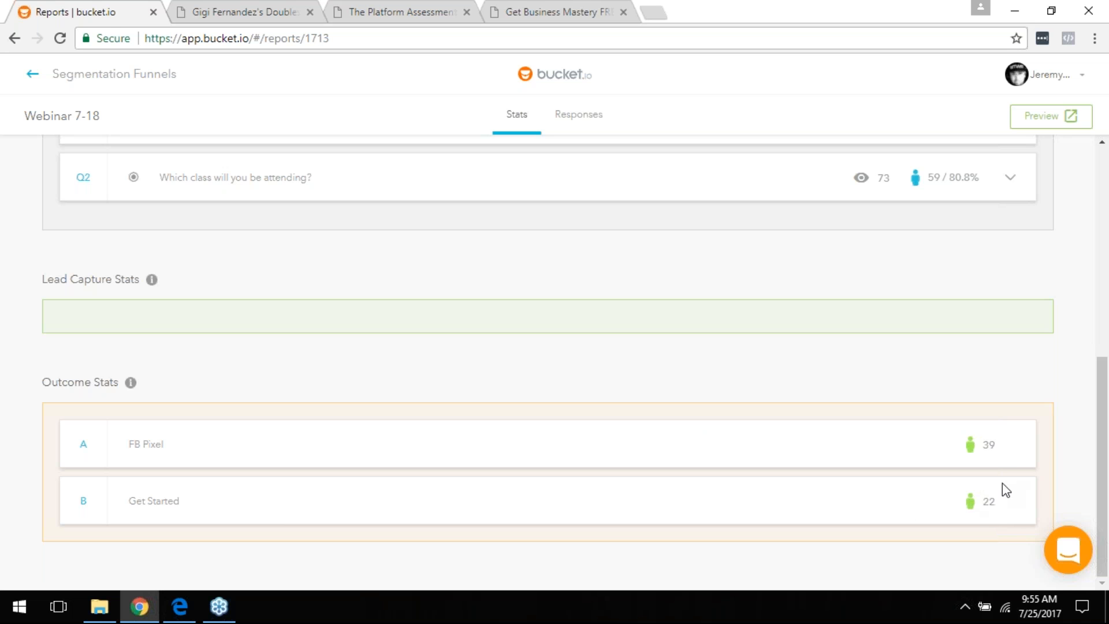
scroll(973, 448, up, 7)
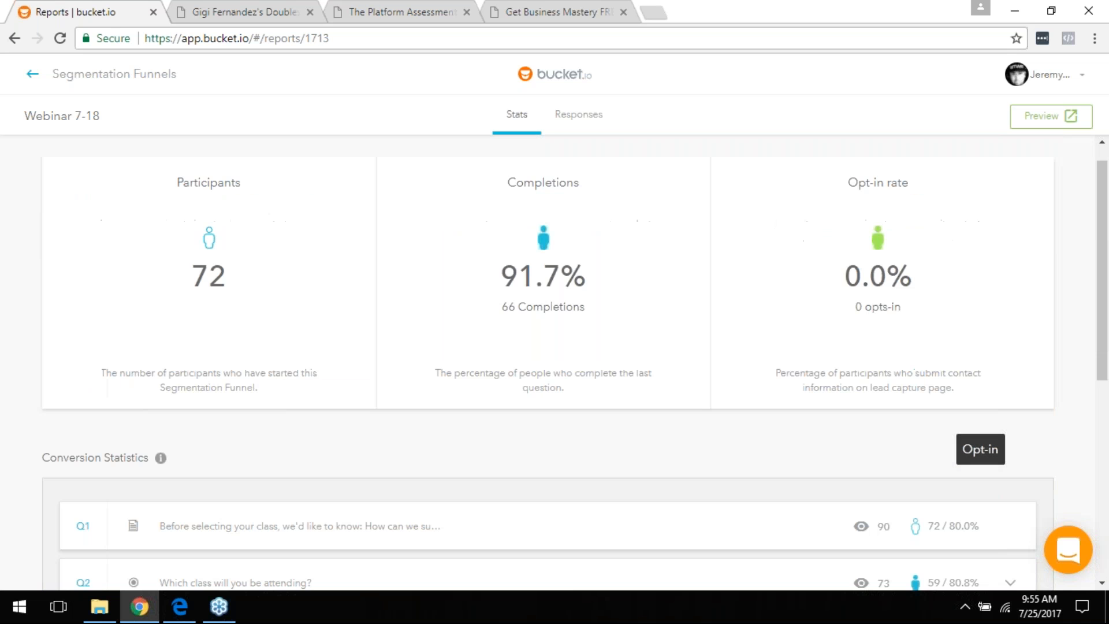
scroll(960, 497, up, 1)
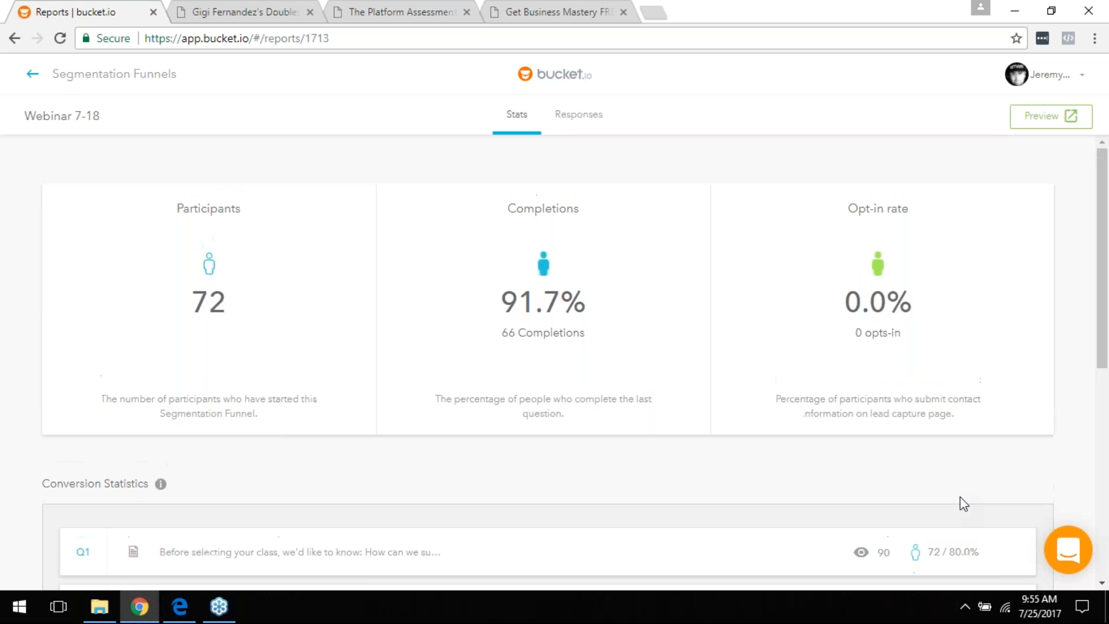
click(26, 79)
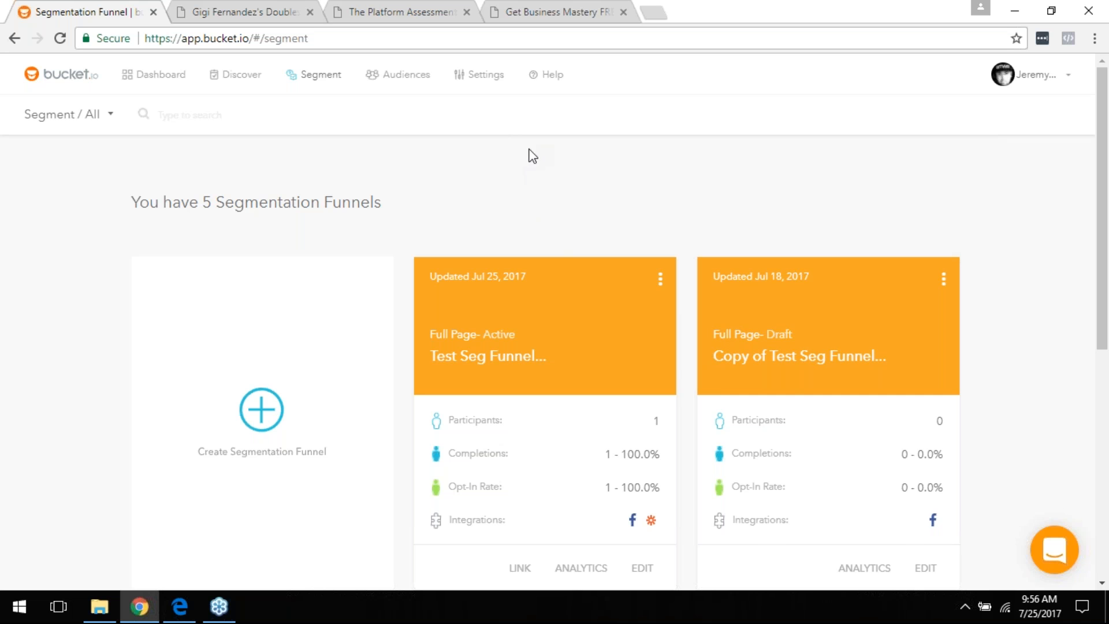
scroll(532, 190, down, 4)
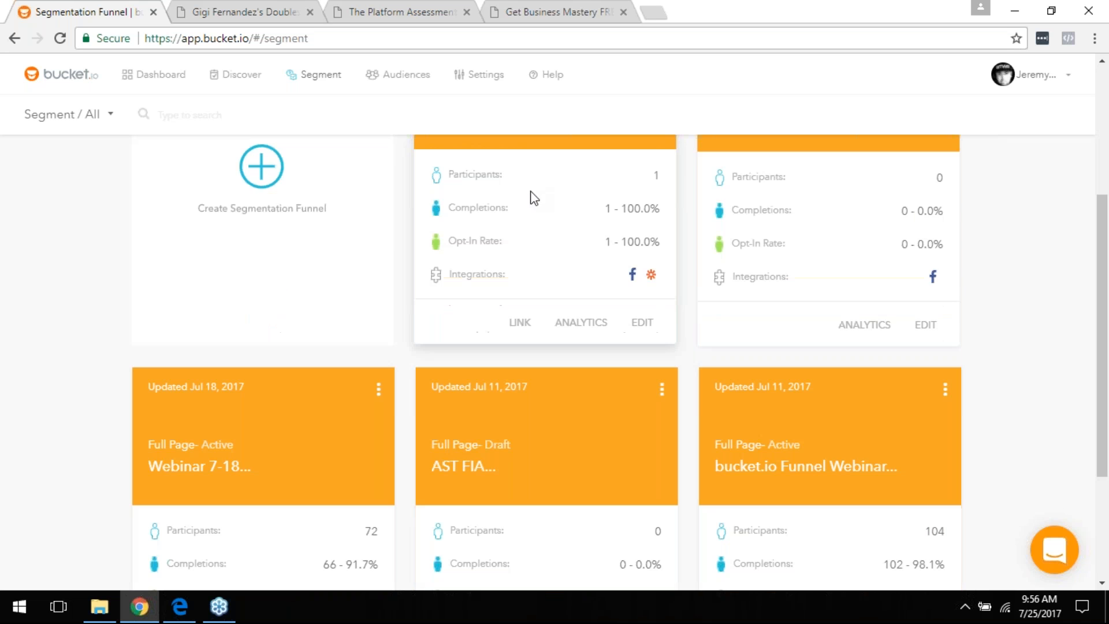
Step: Switch to the Edge slide deck and scroll past 'Putting It All Together' to the Summary slide
key(alt+Tab)
scroll(404, 354, down, 10)
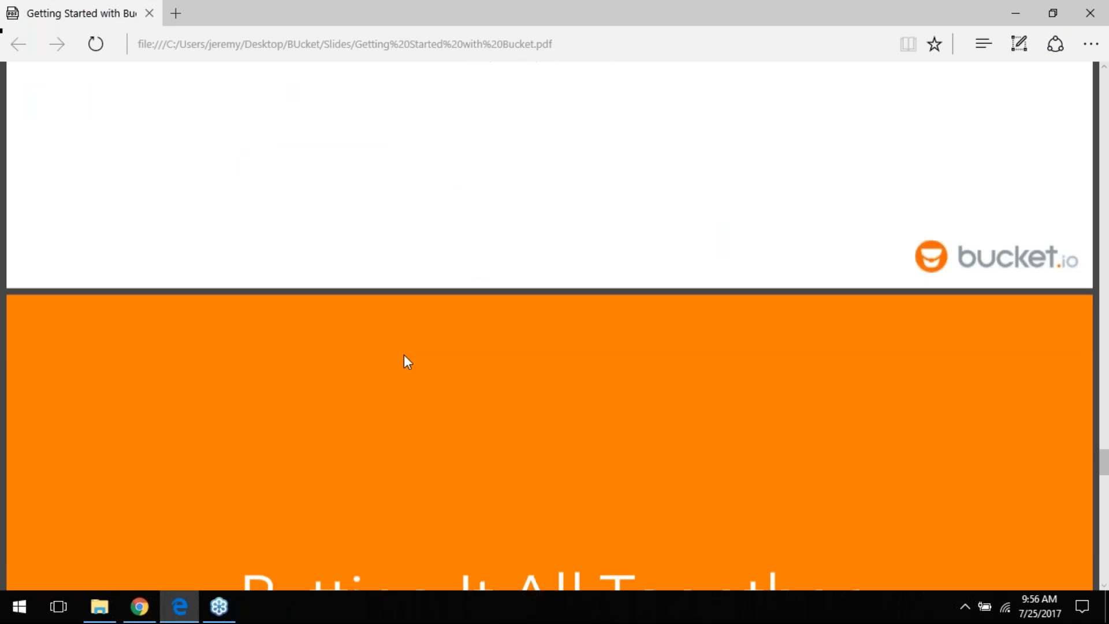
scroll(409, 350, down, 5)
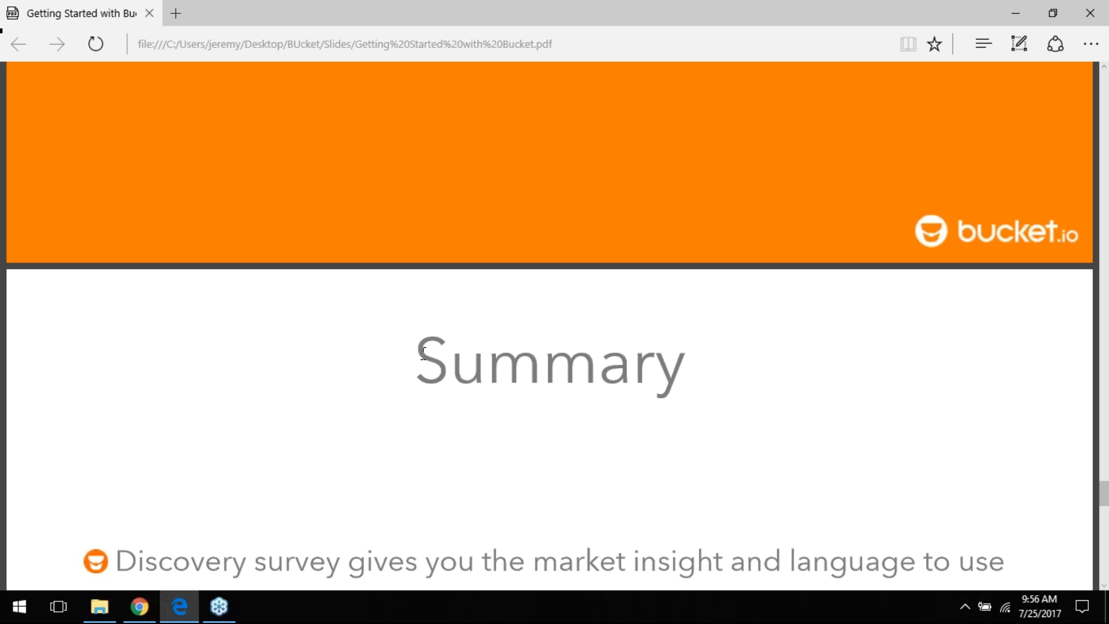
scroll(422, 351, down, 3)
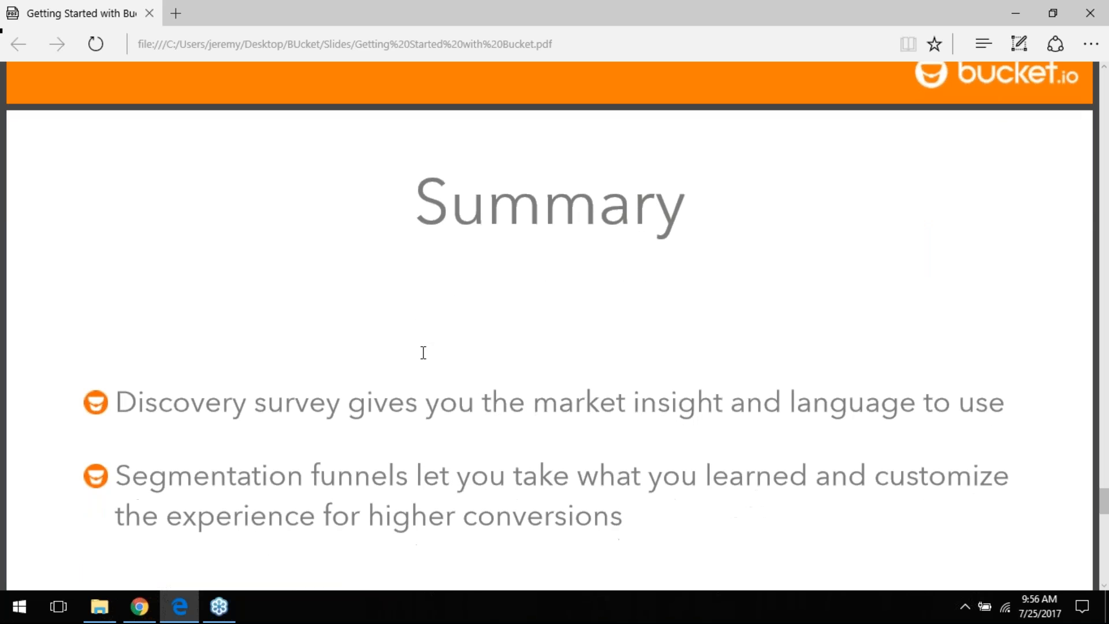
scroll(431, 354, down, 2)
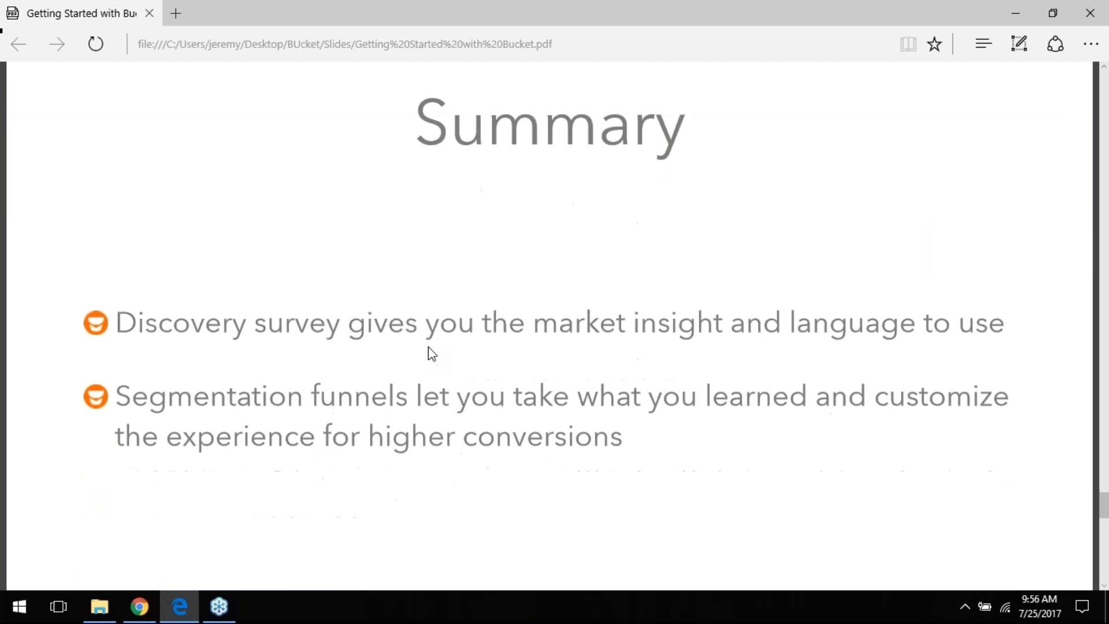